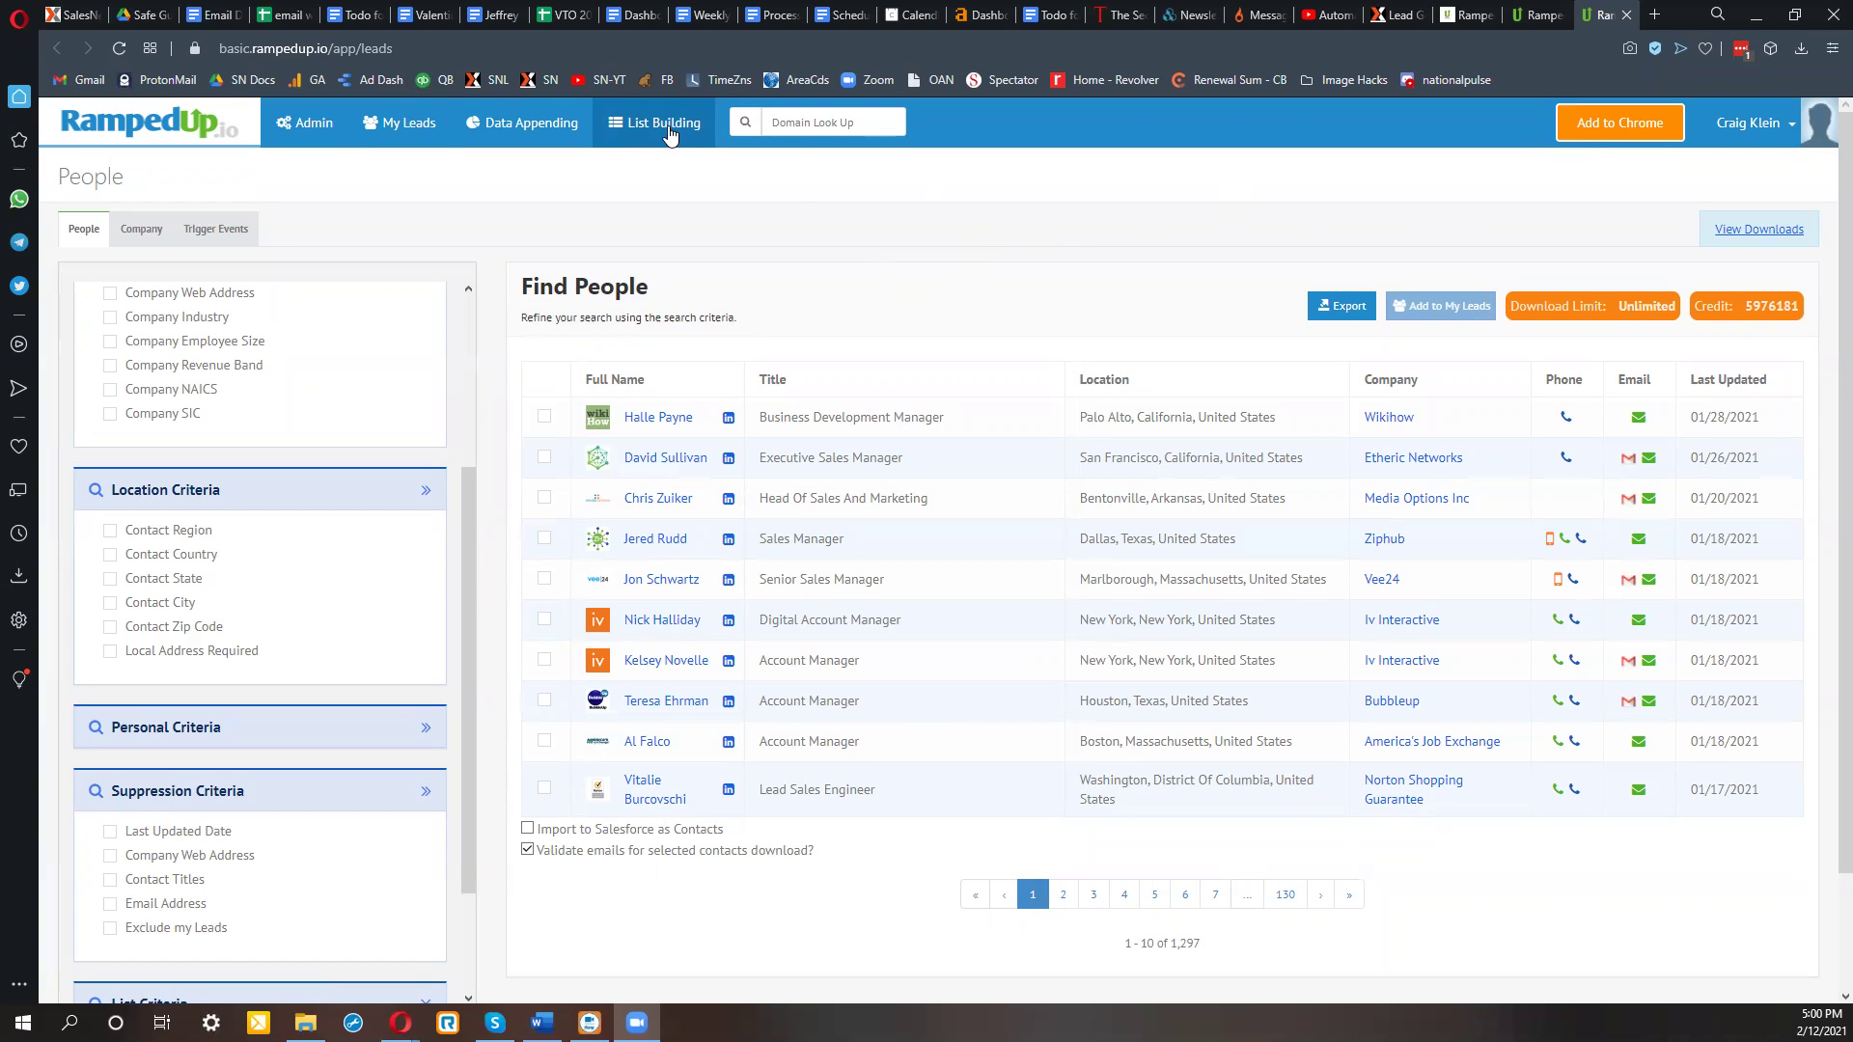
Open the people search in List Building and look through its job, company, location, suppression and list criteria.
left_click(670, 133)
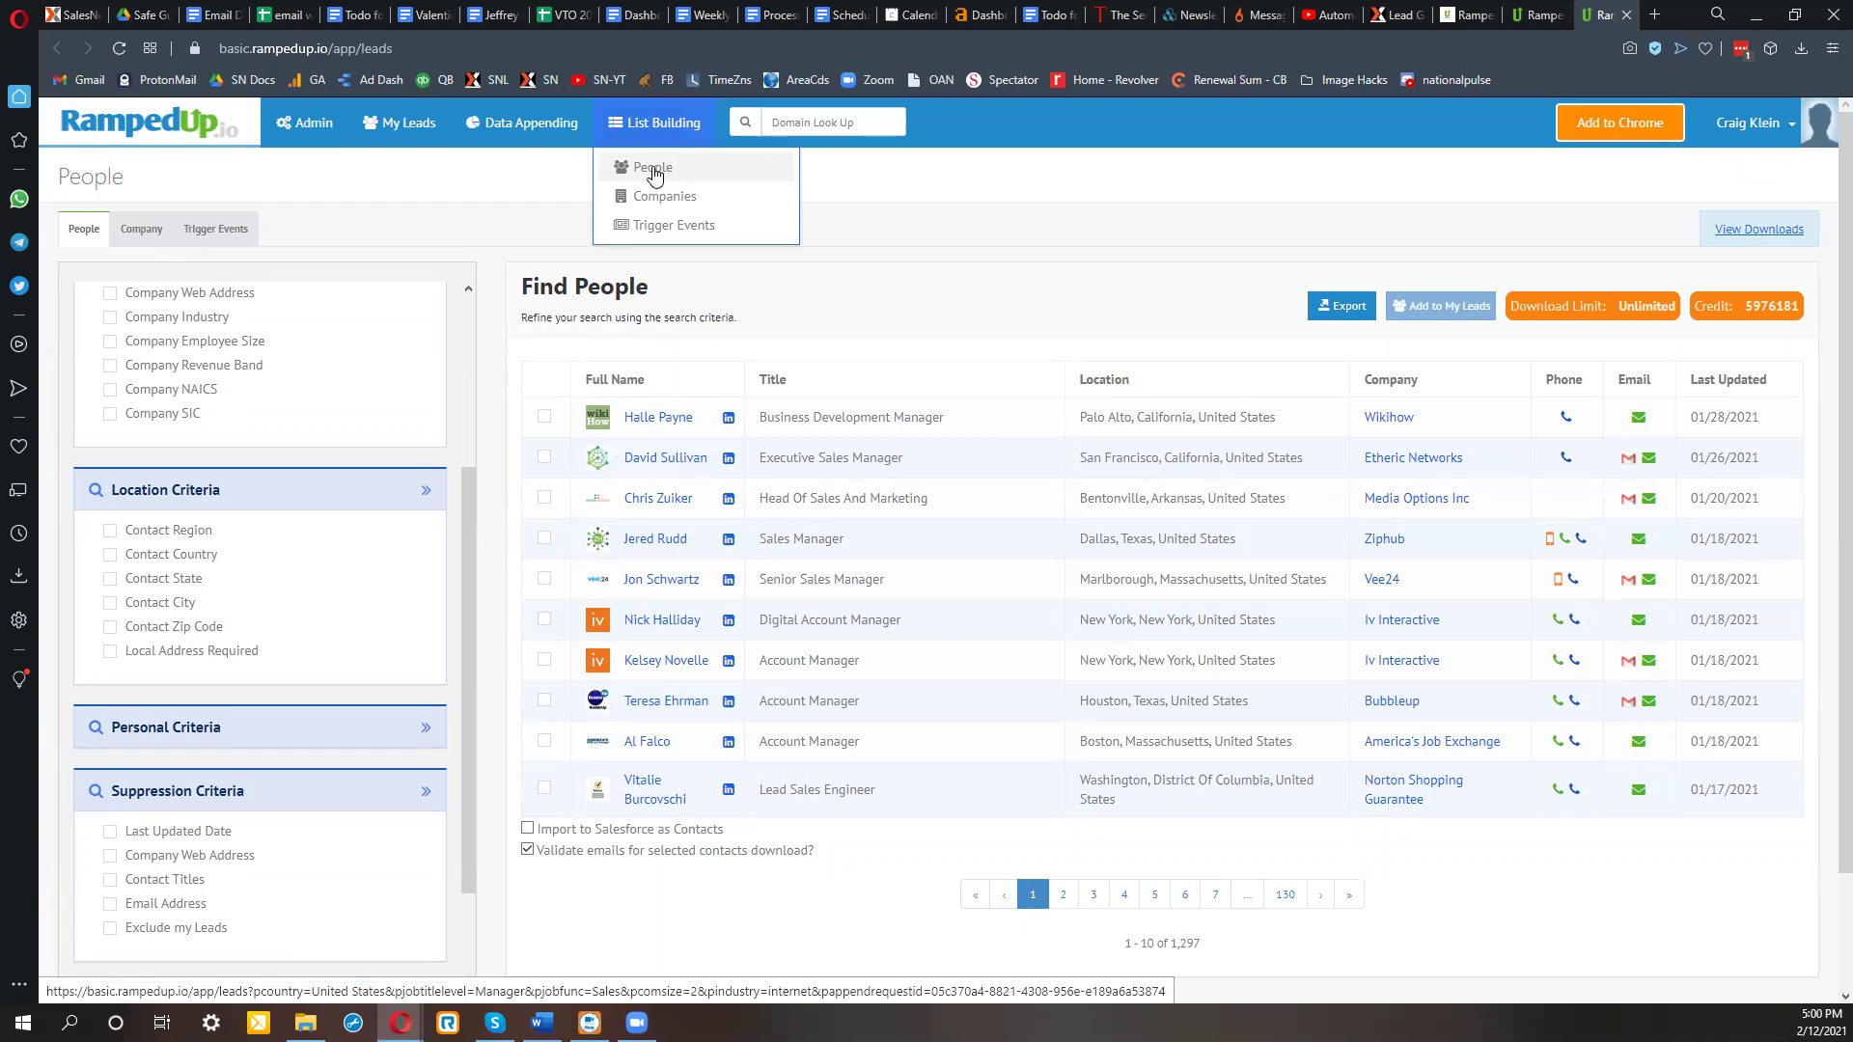
left_click(654, 172)
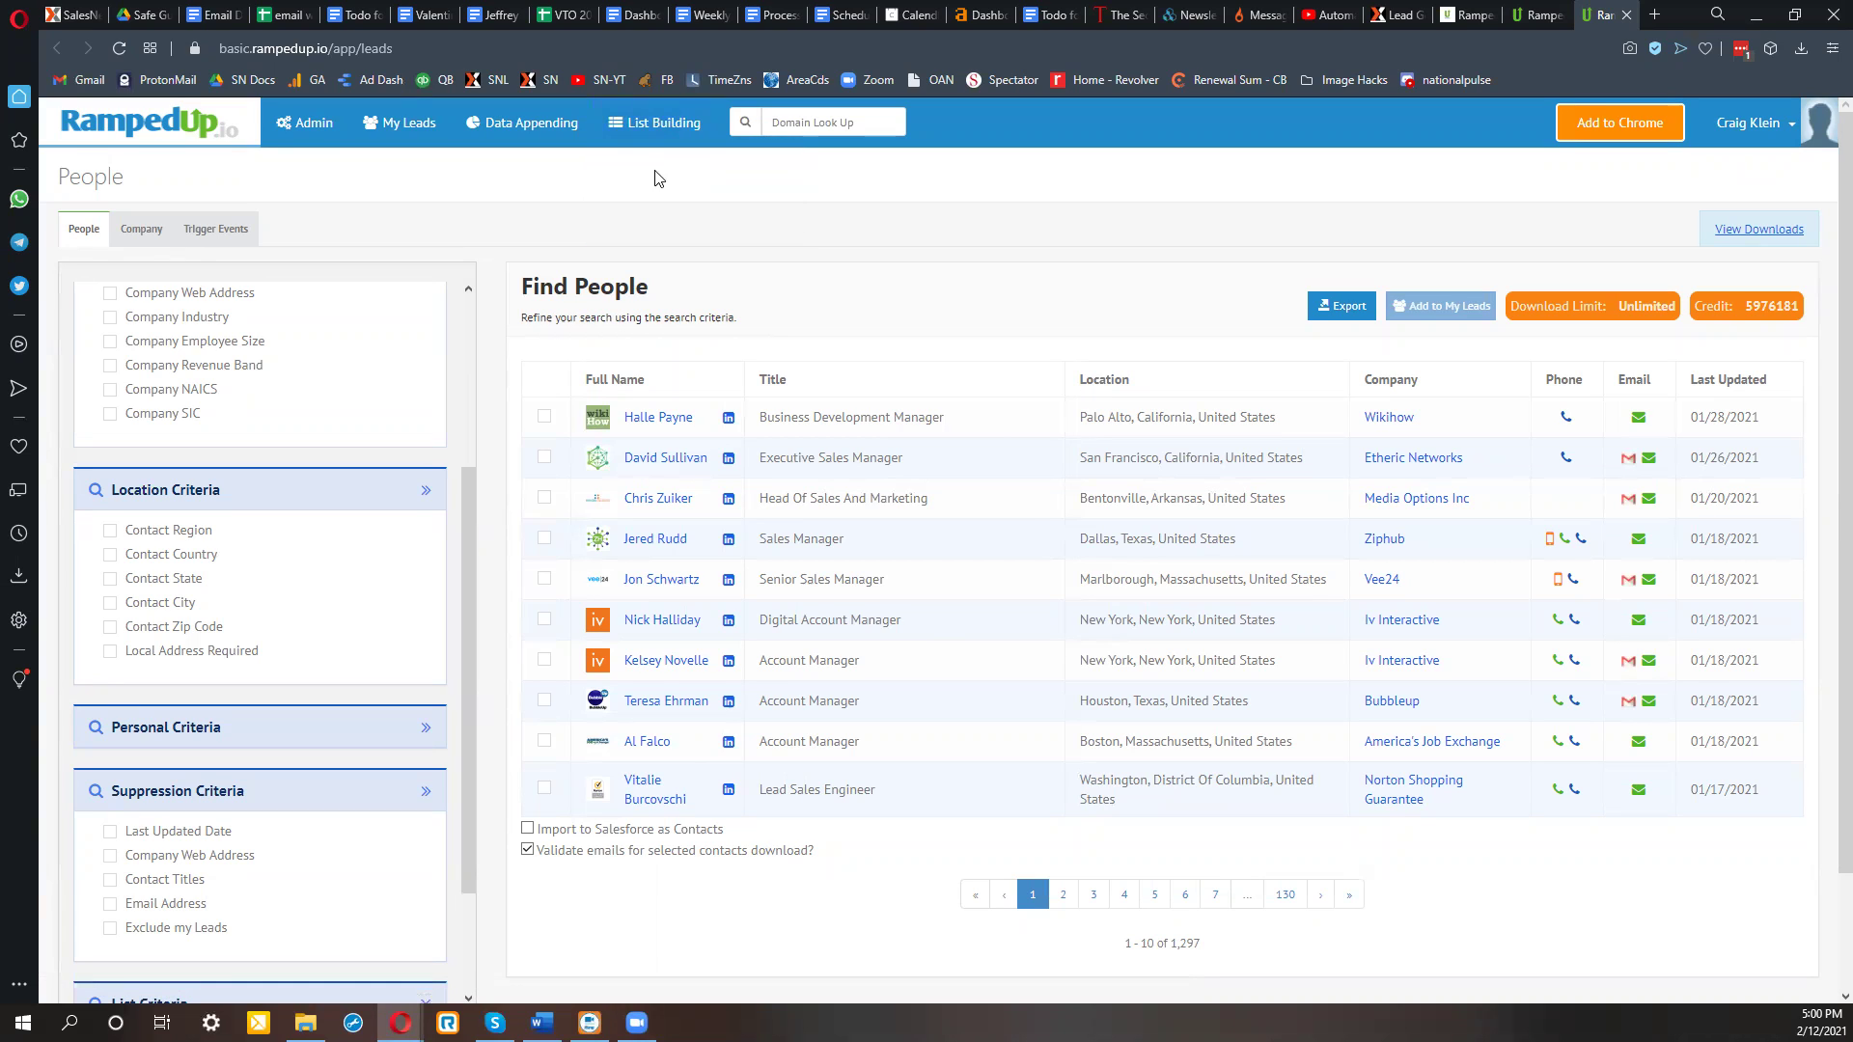
scroll(459, 427, "up", 3)
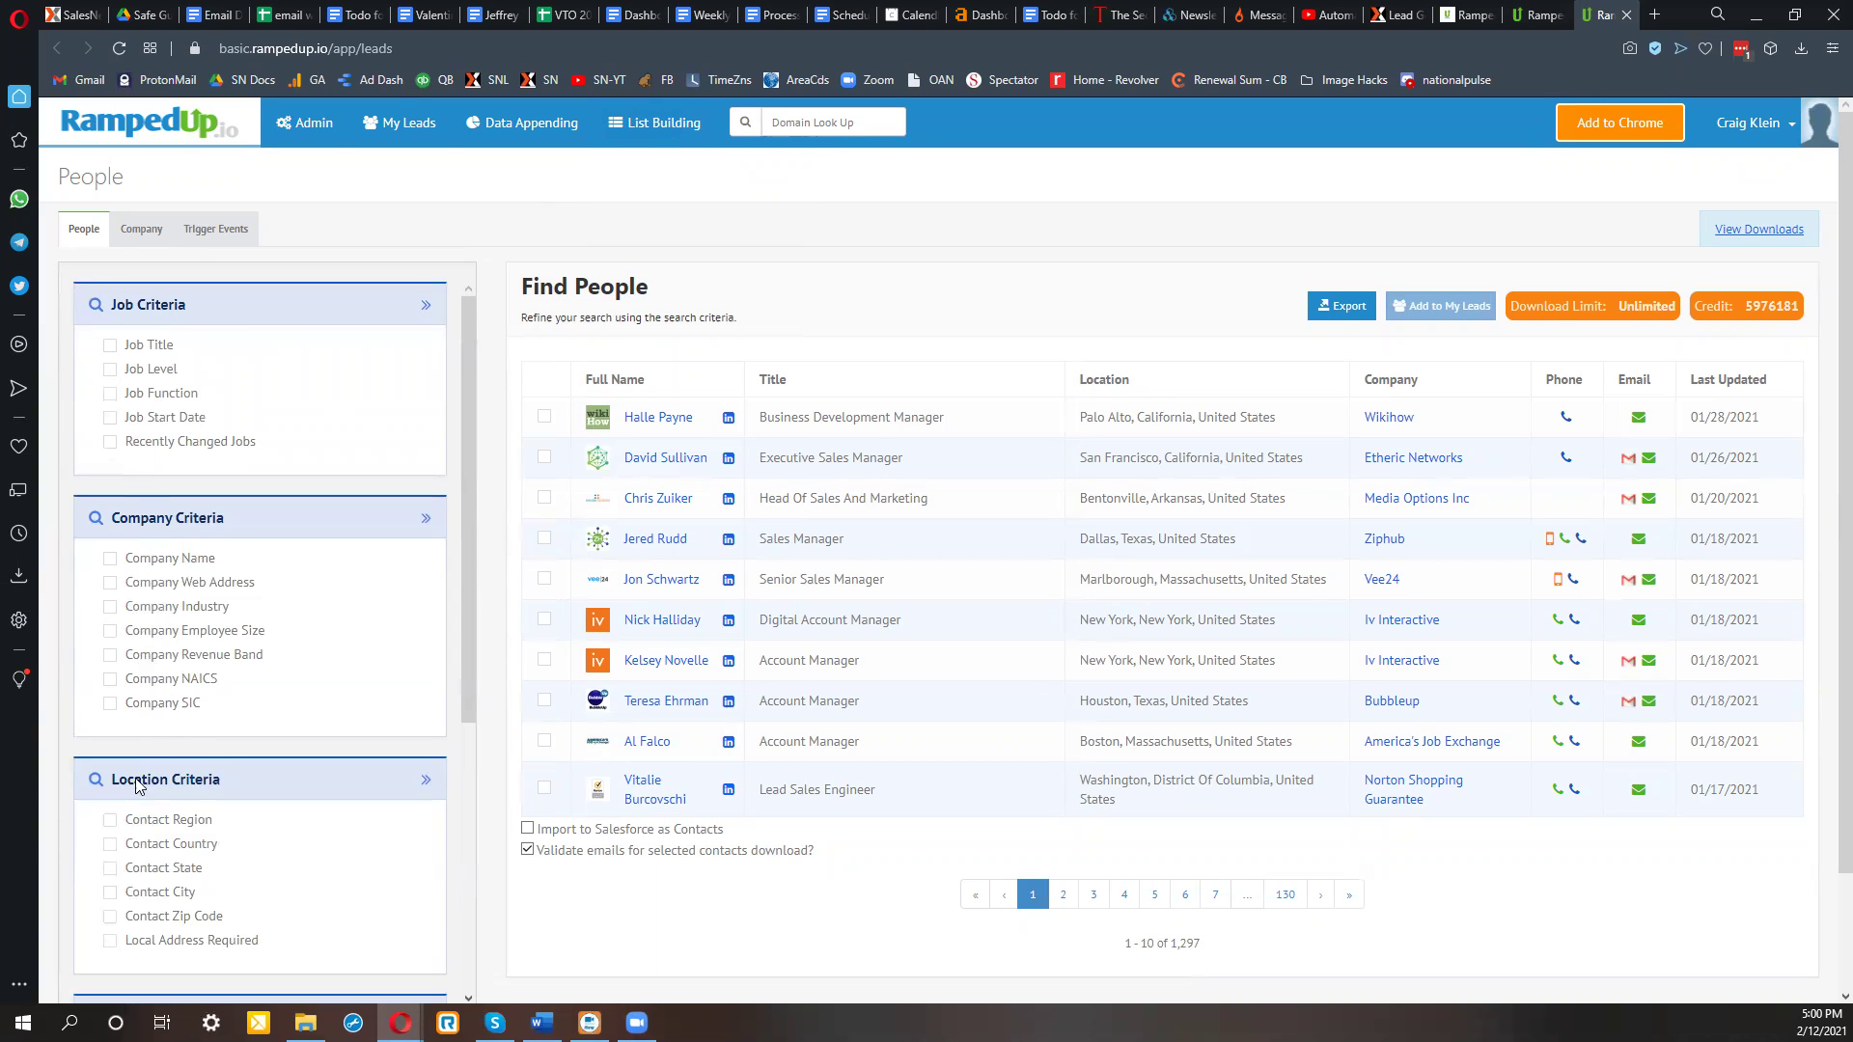
scroll(162, 886, "down", 5)
scroll(145, 618, "up", 3)
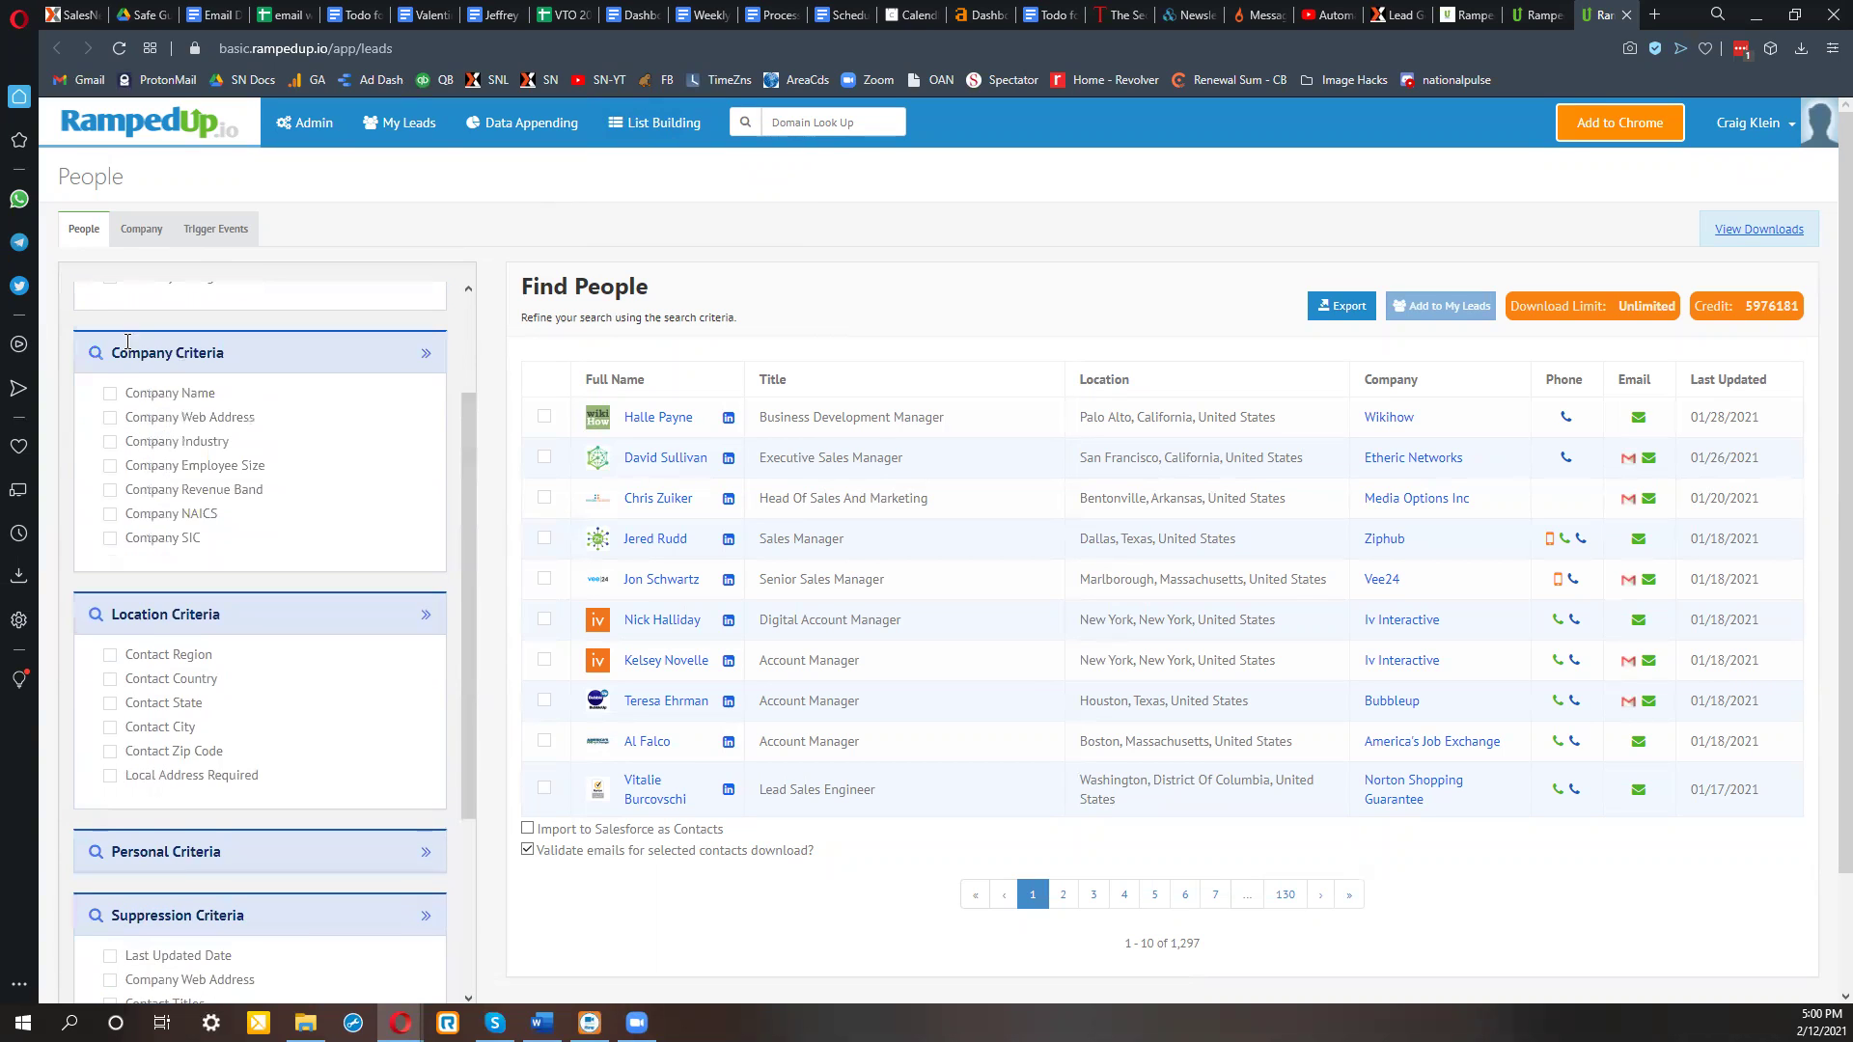
scroll(201, 464, "down", 3)
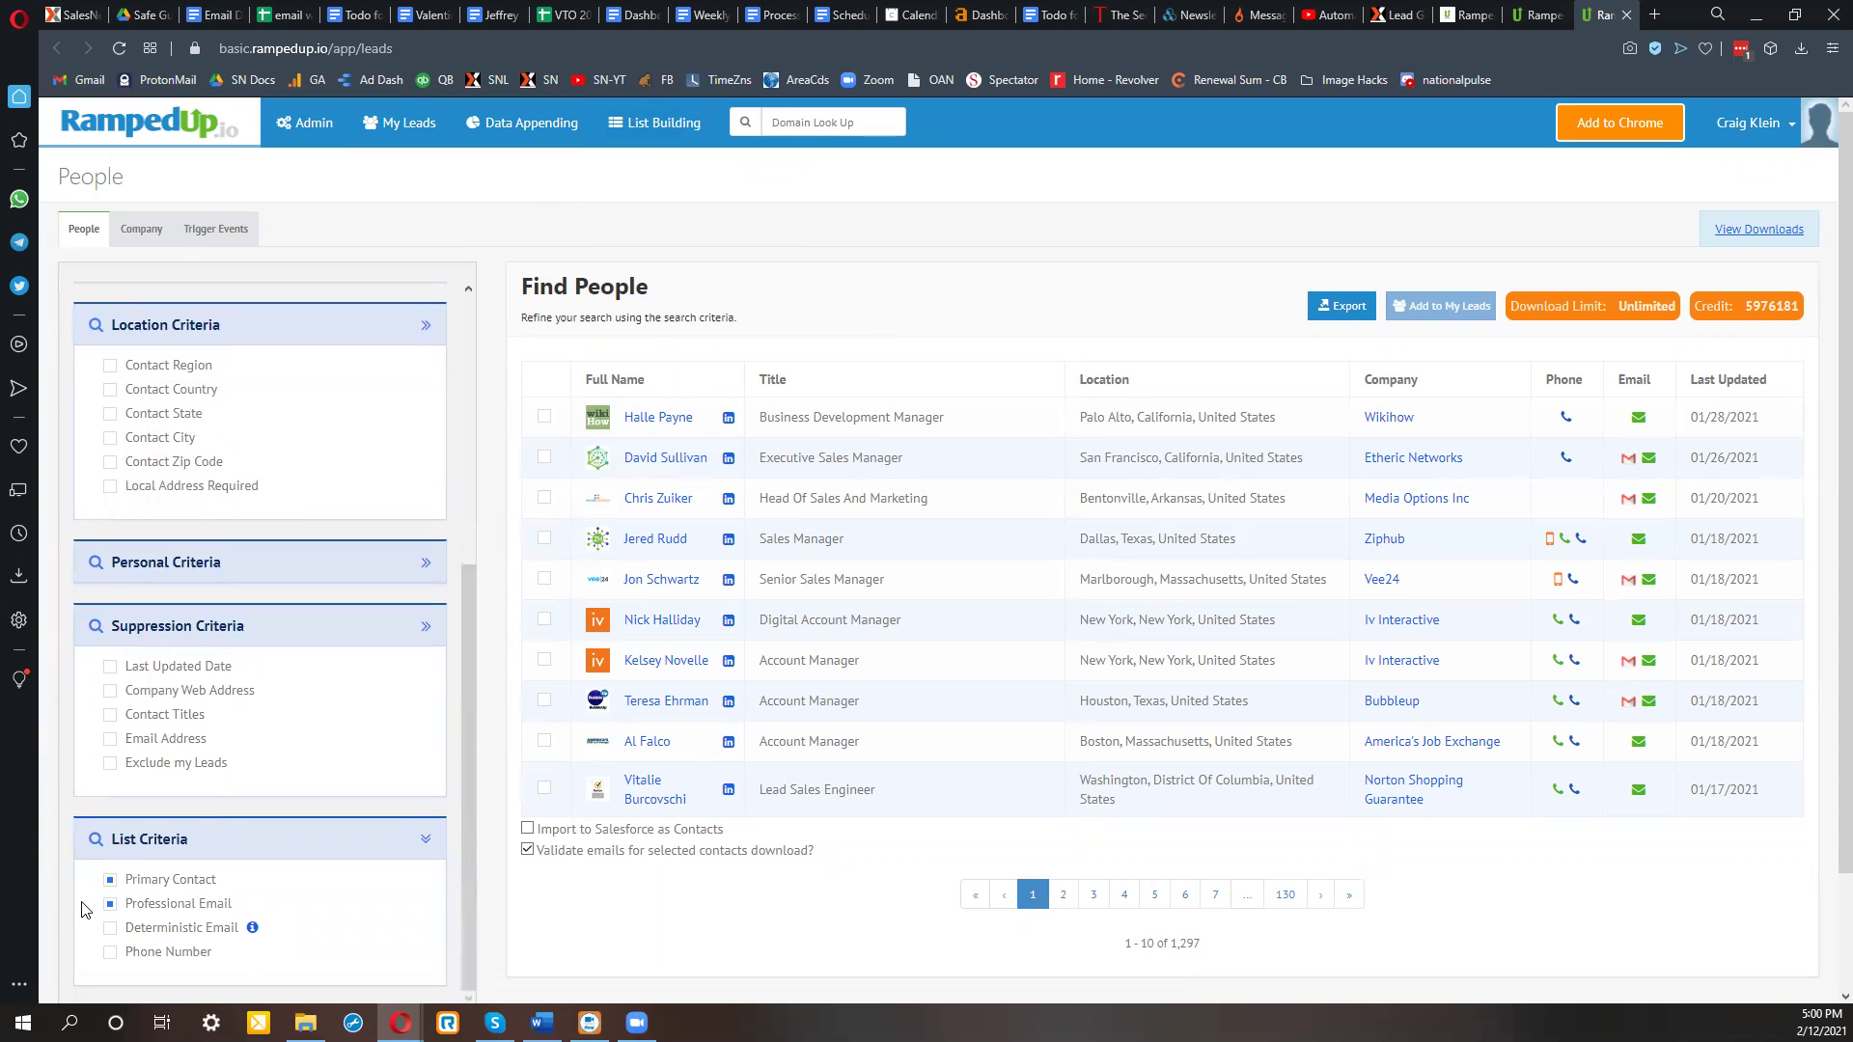
left_click(110, 905)
left_click(110, 905)
left_click(110, 905)
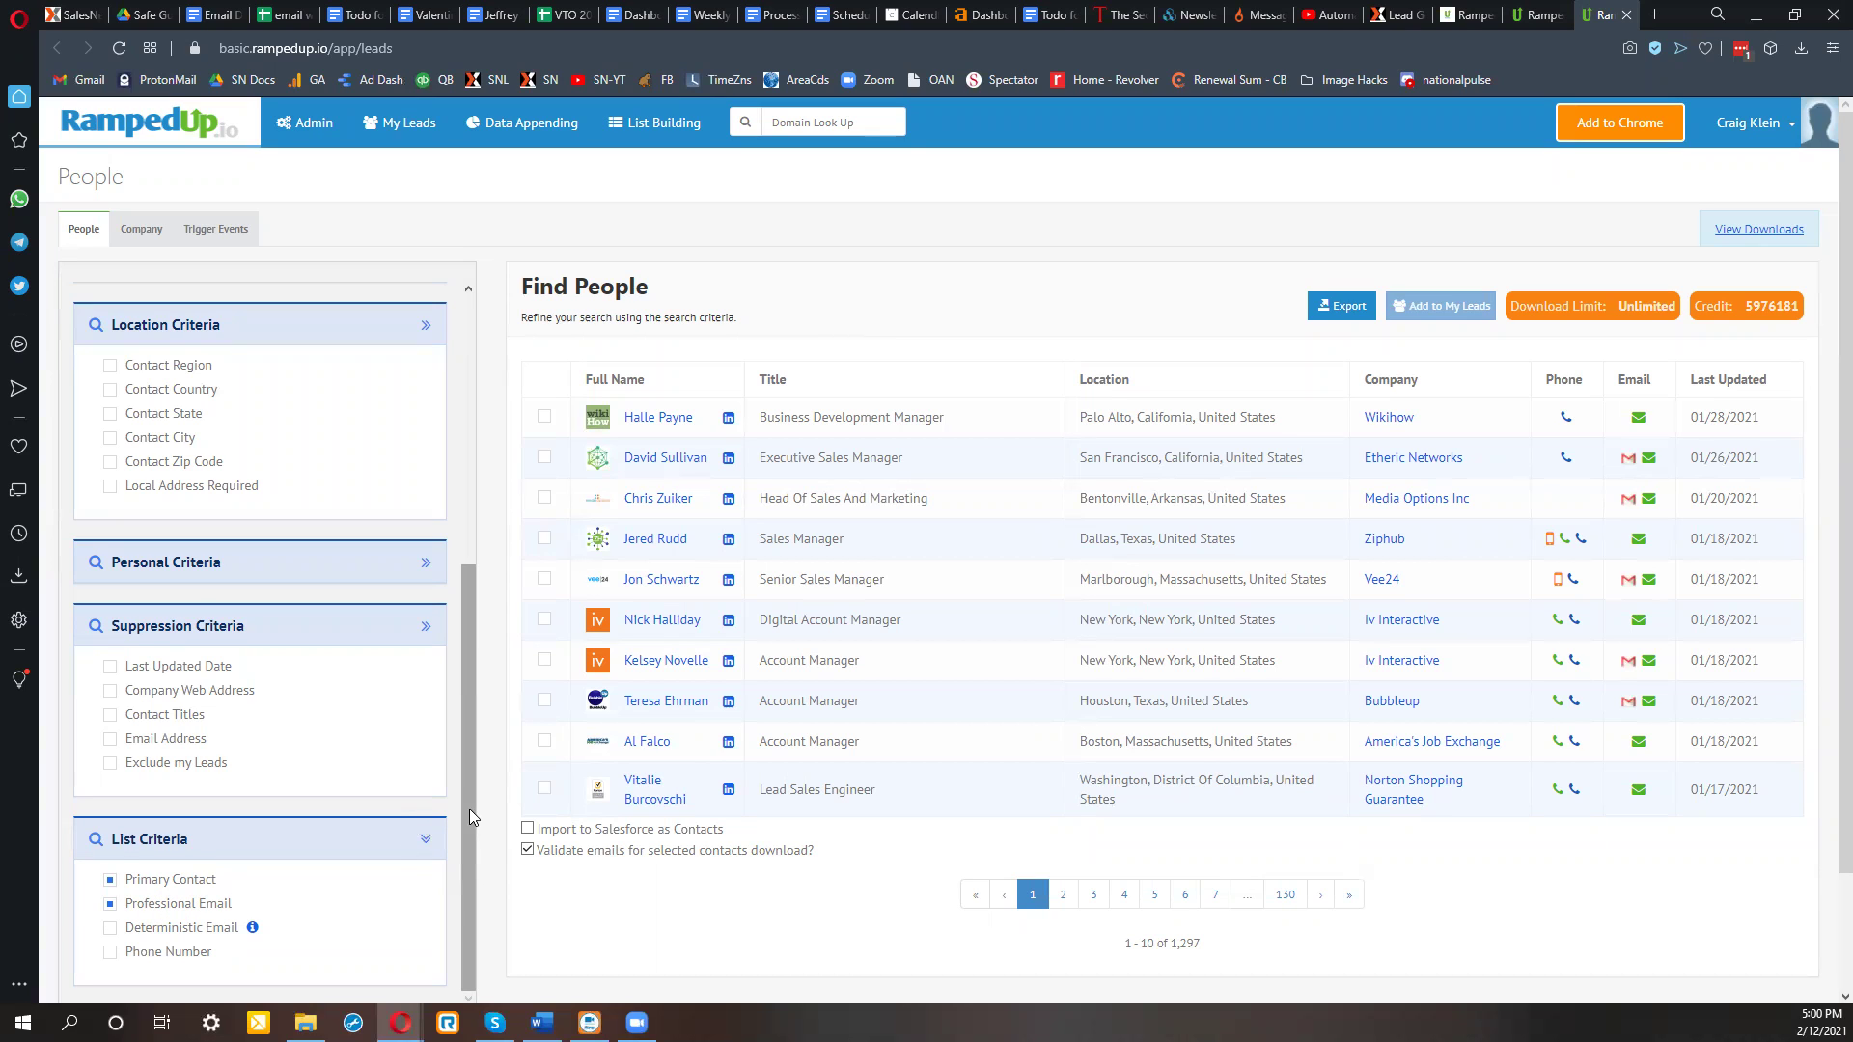
Add a Job Title filter with the titles "ceo" and "chief executive officer".
left_click_drag(470, 808, 443, 491)
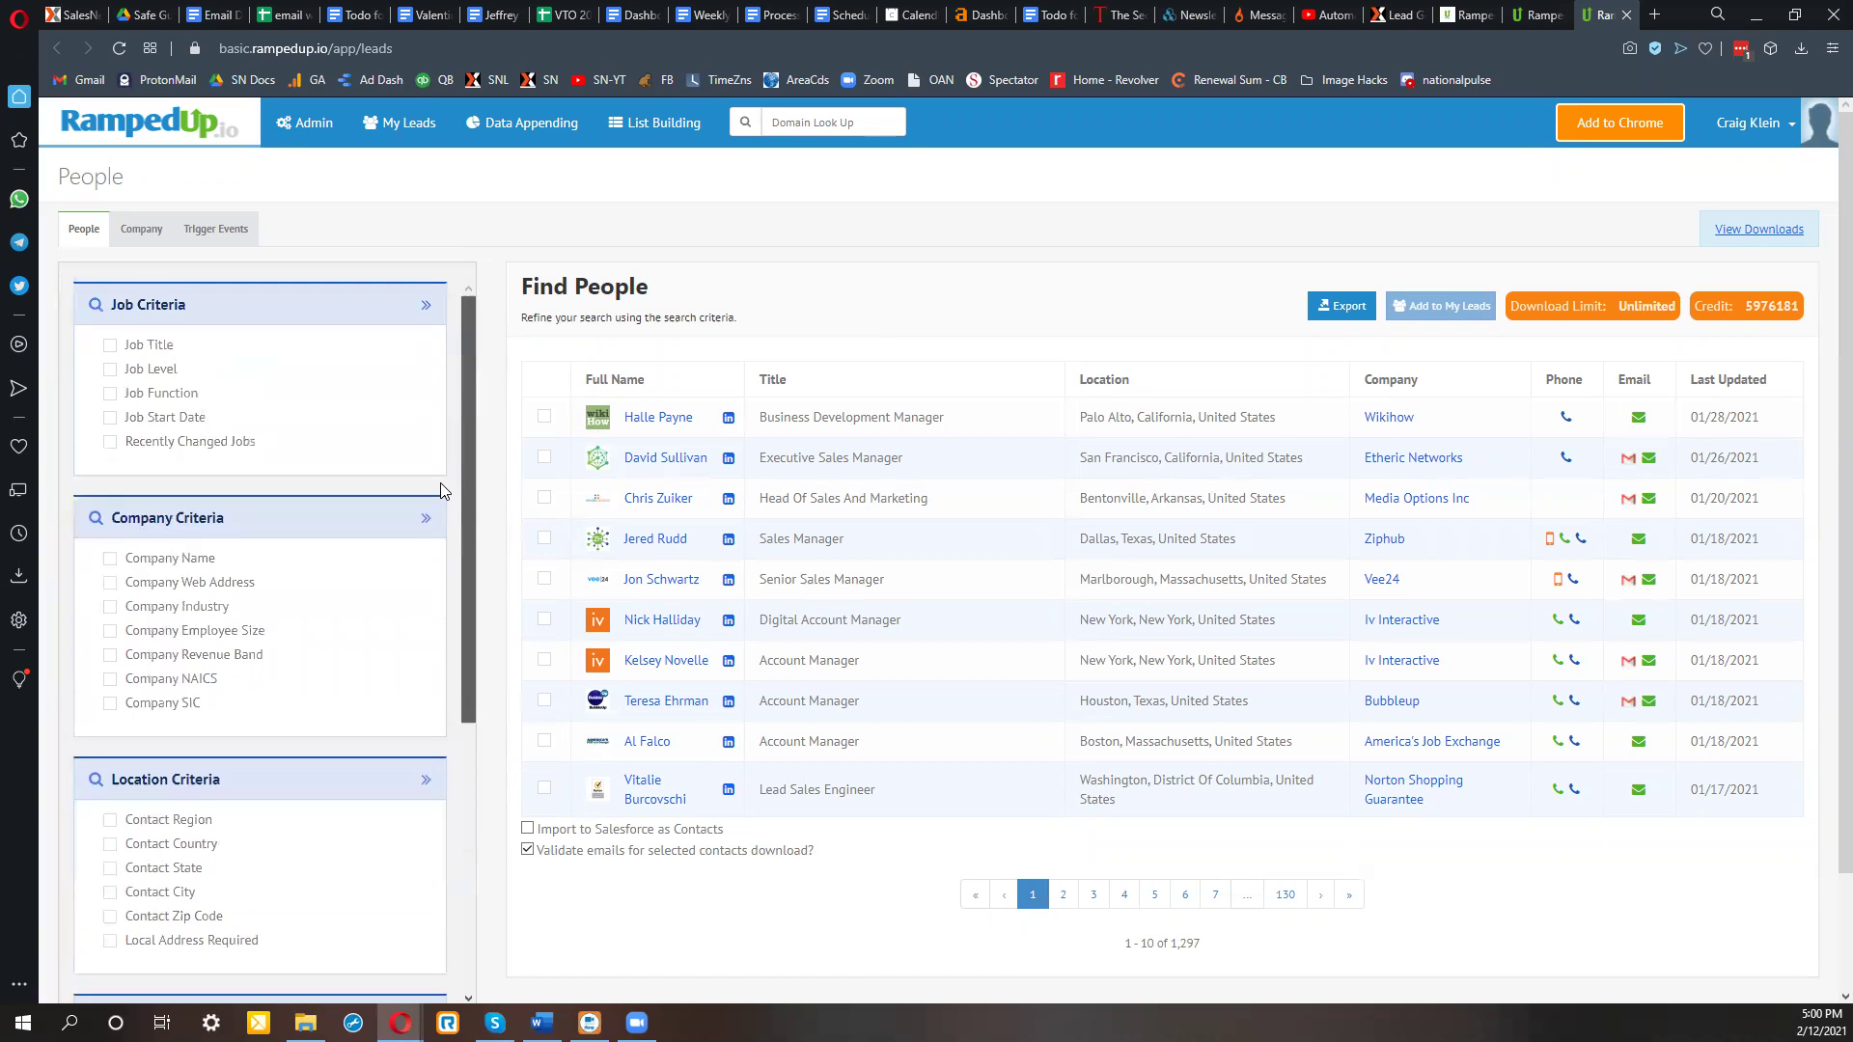
left_click(114, 347)
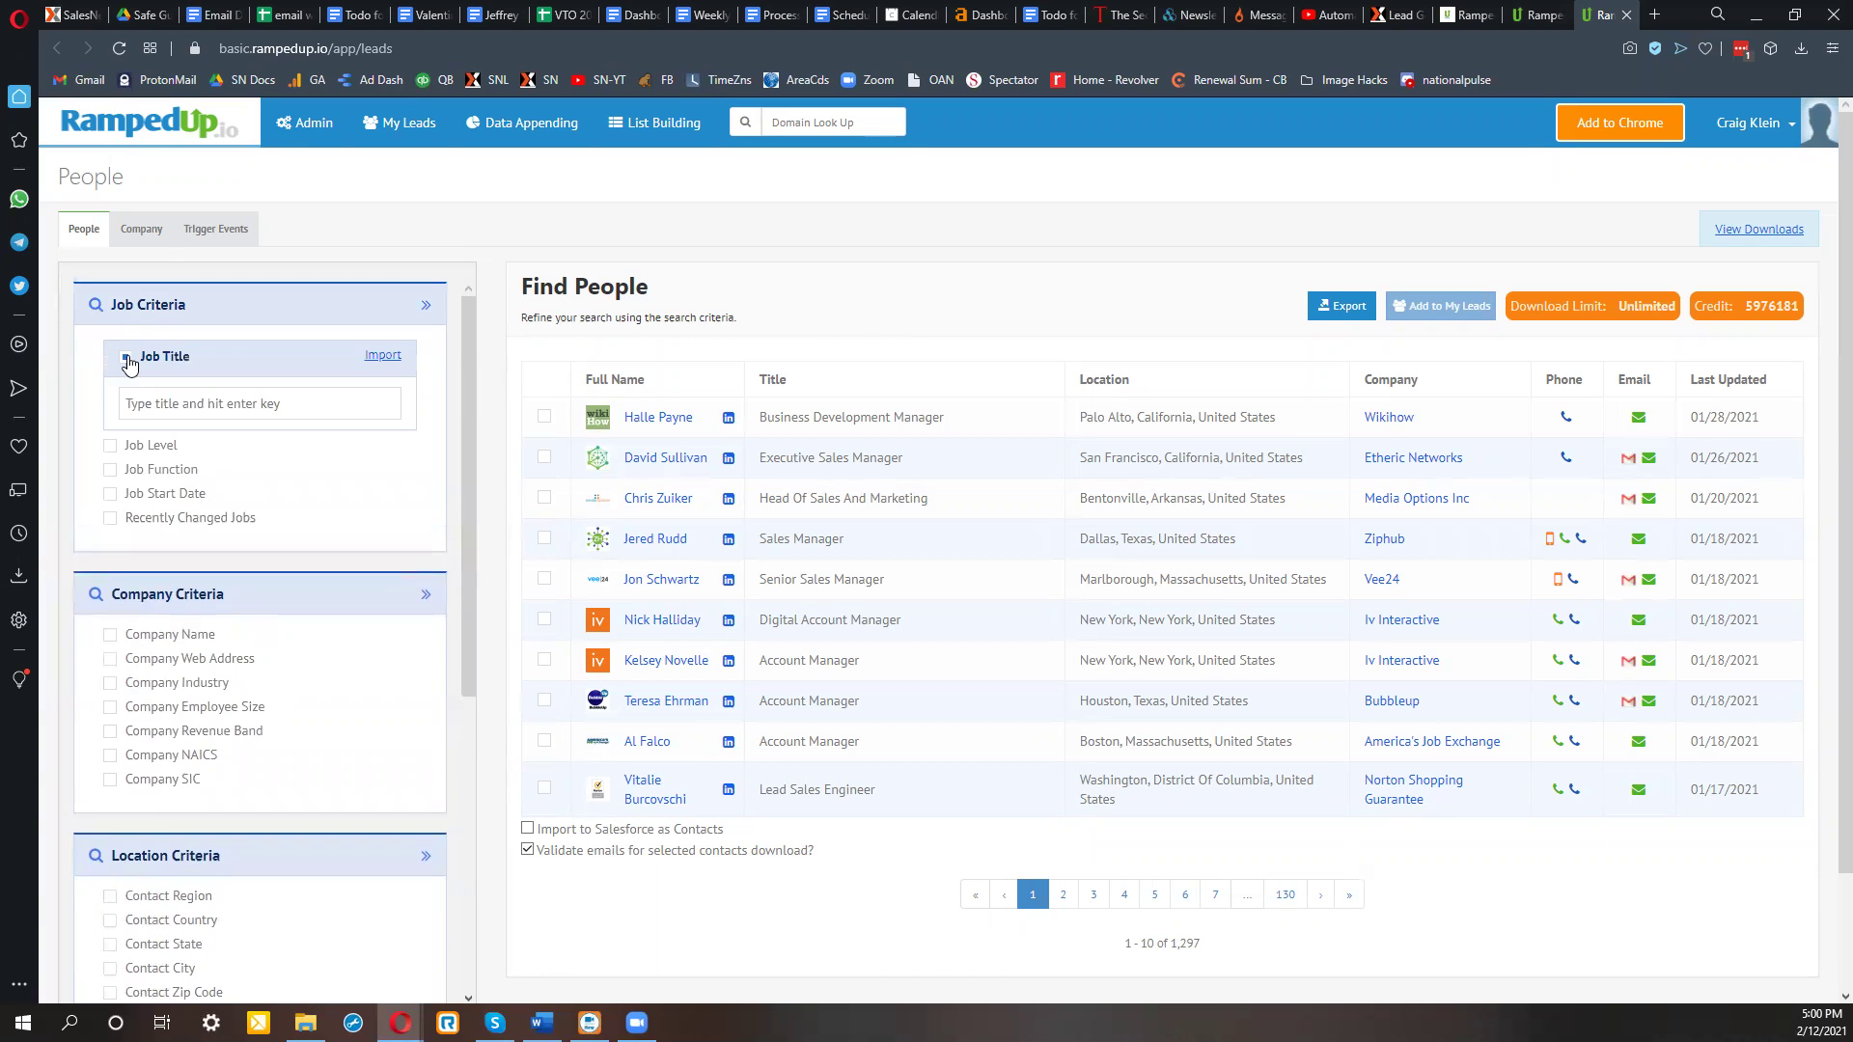
left_click(224, 404)
type("ceo")
key("Return")
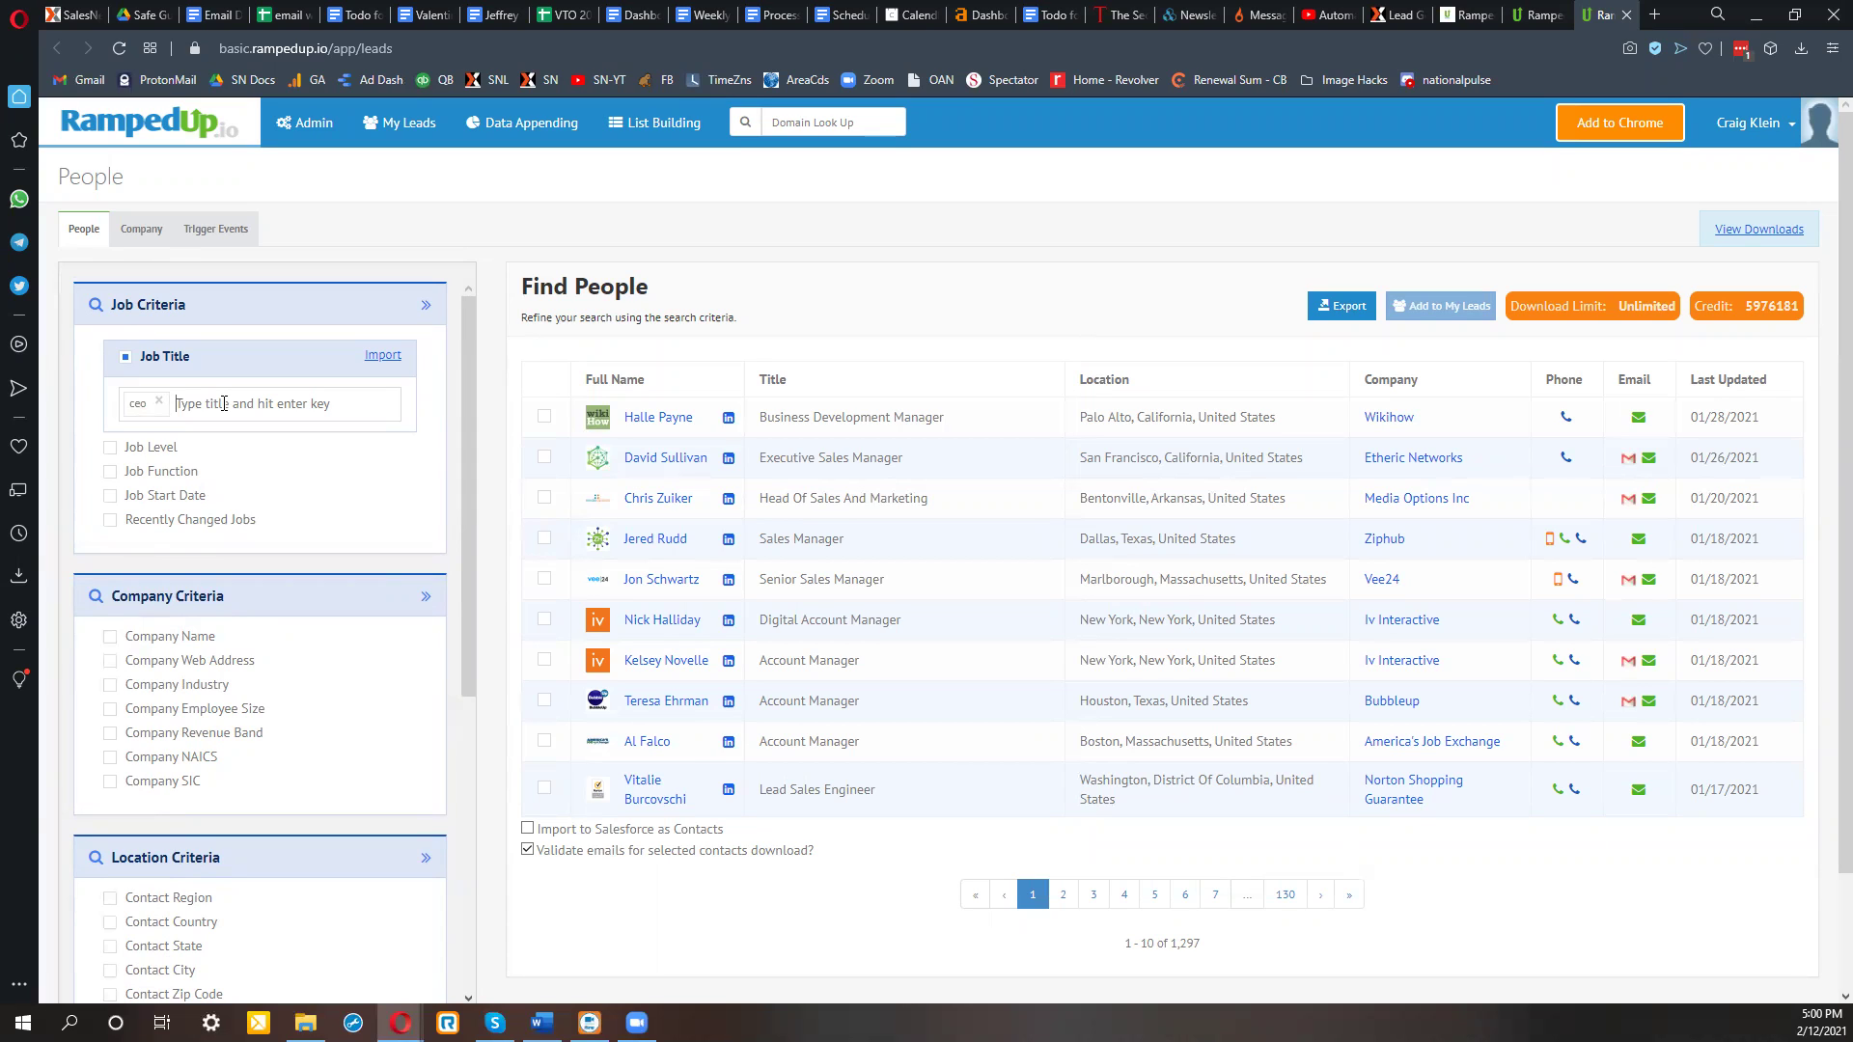
type("chie")
type("f exct")
type("utive officer")
key("Return")
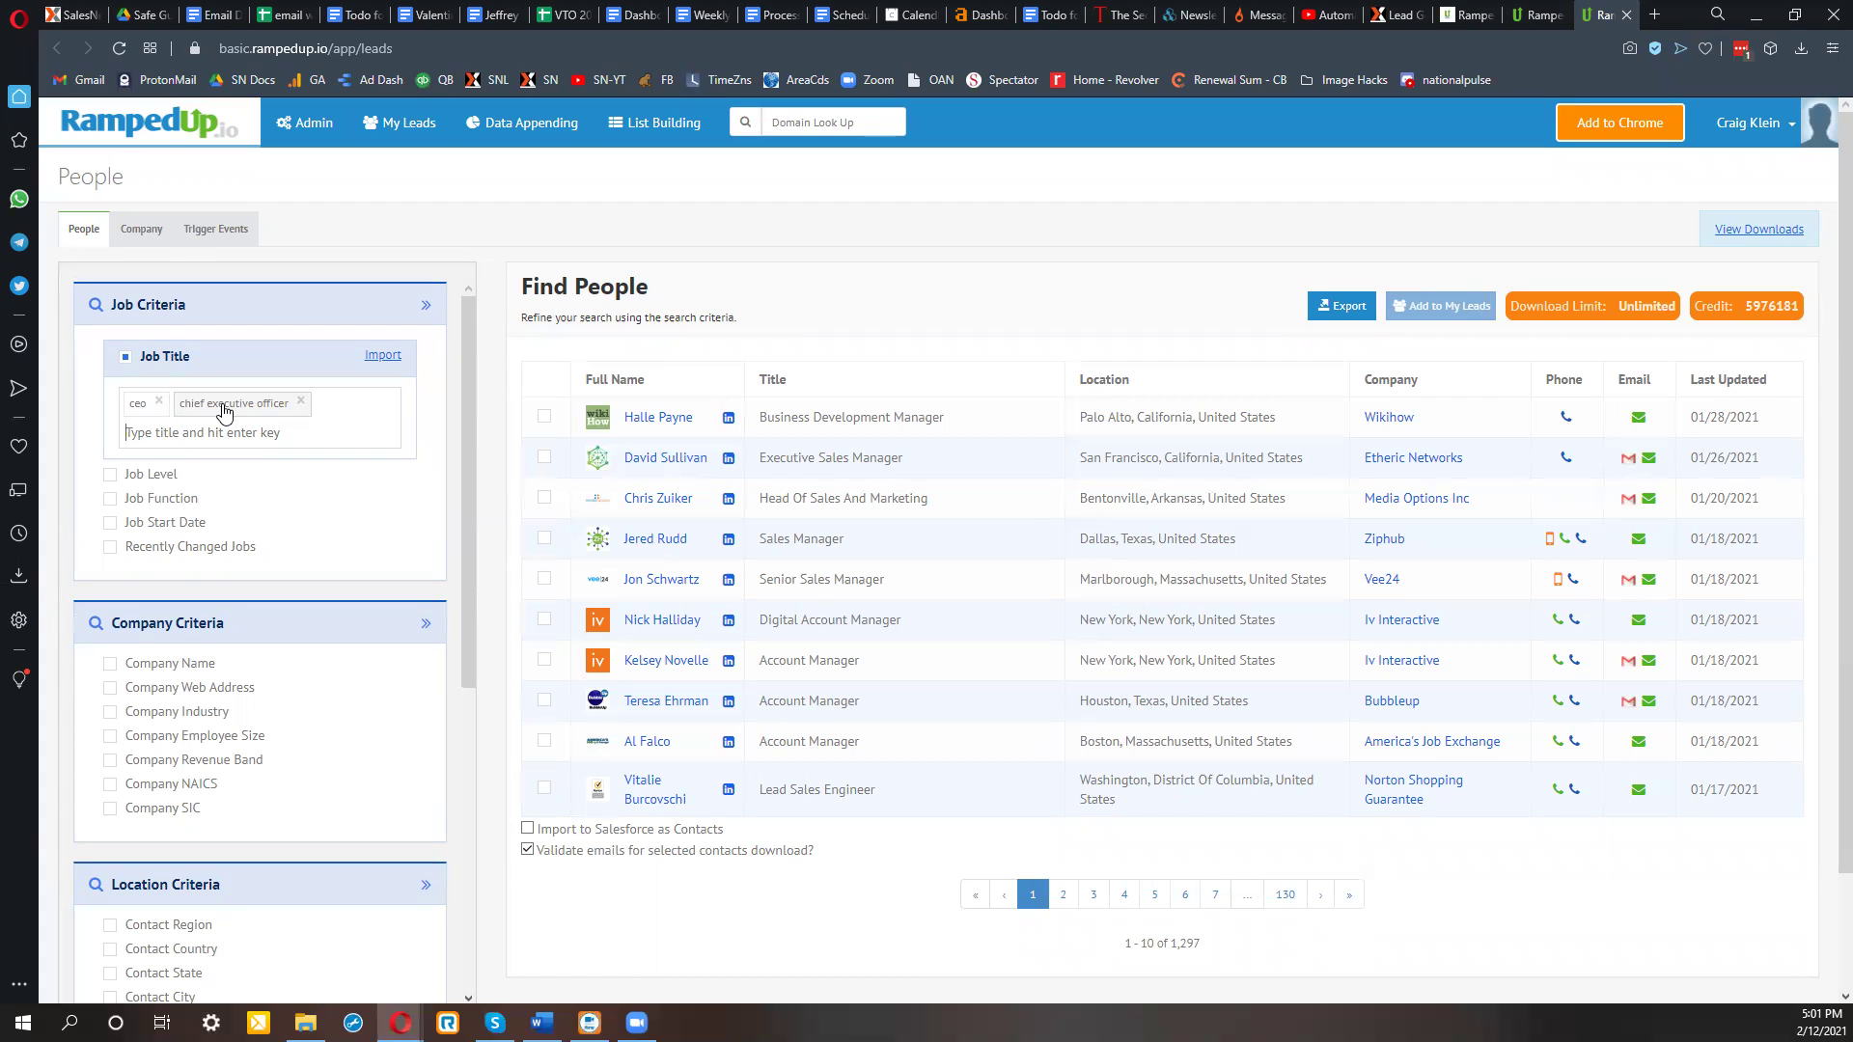
Look through the selectable options of the Job Level and Job Function criteria, leaving both filters off.
left_click(113, 476)
left_click(189, 532)
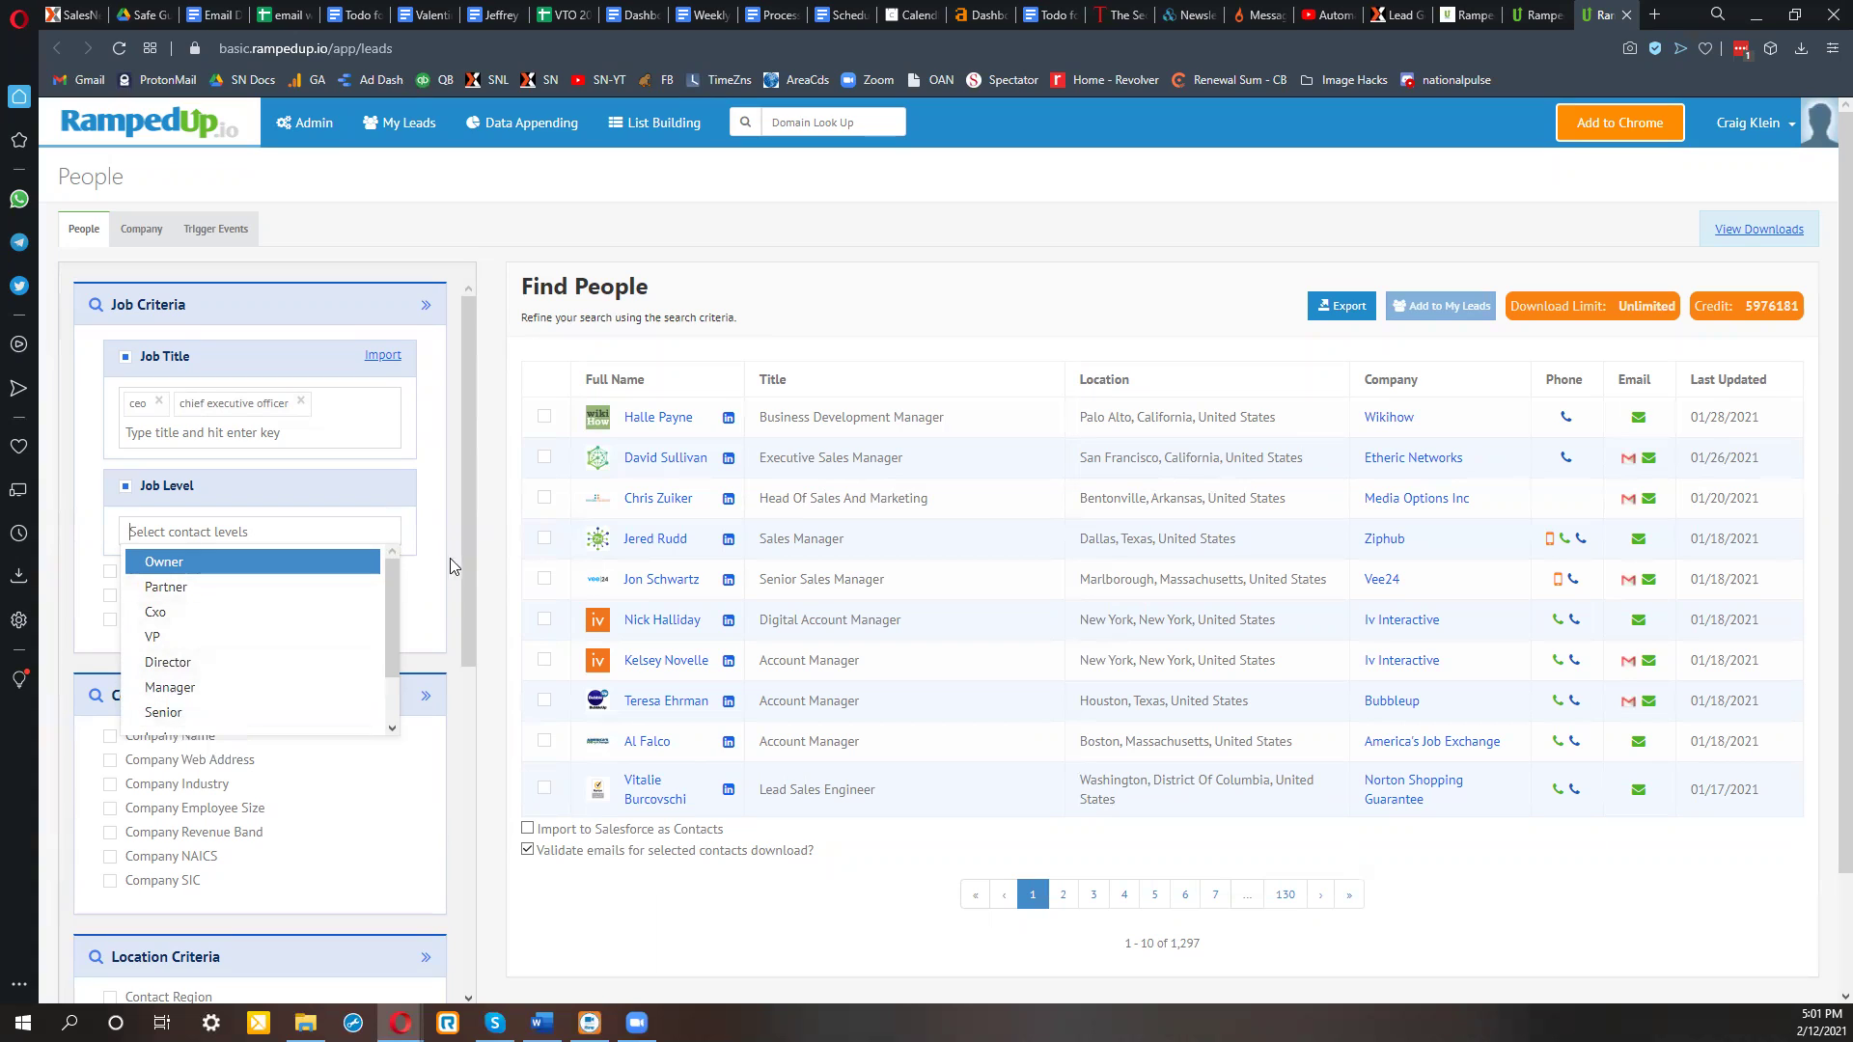
left_click(124, 485)
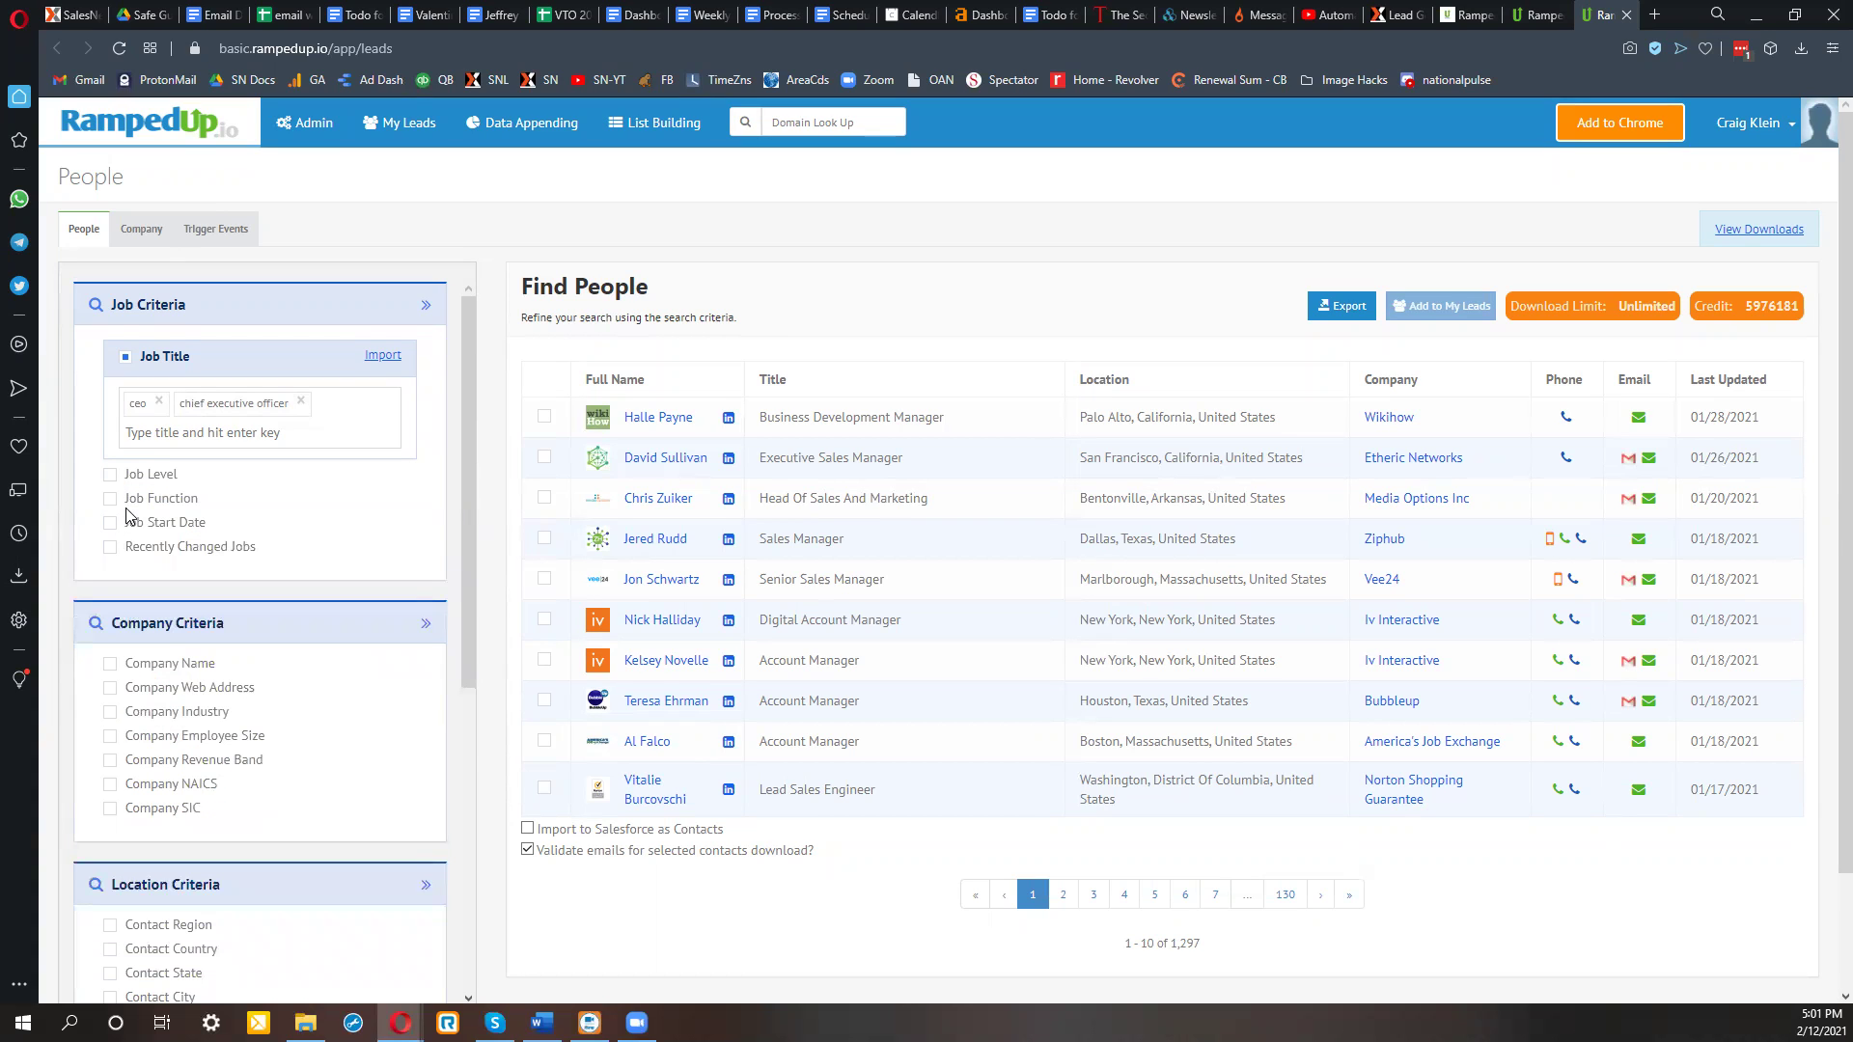
left_click(136, 500)
left_click(159, 554)
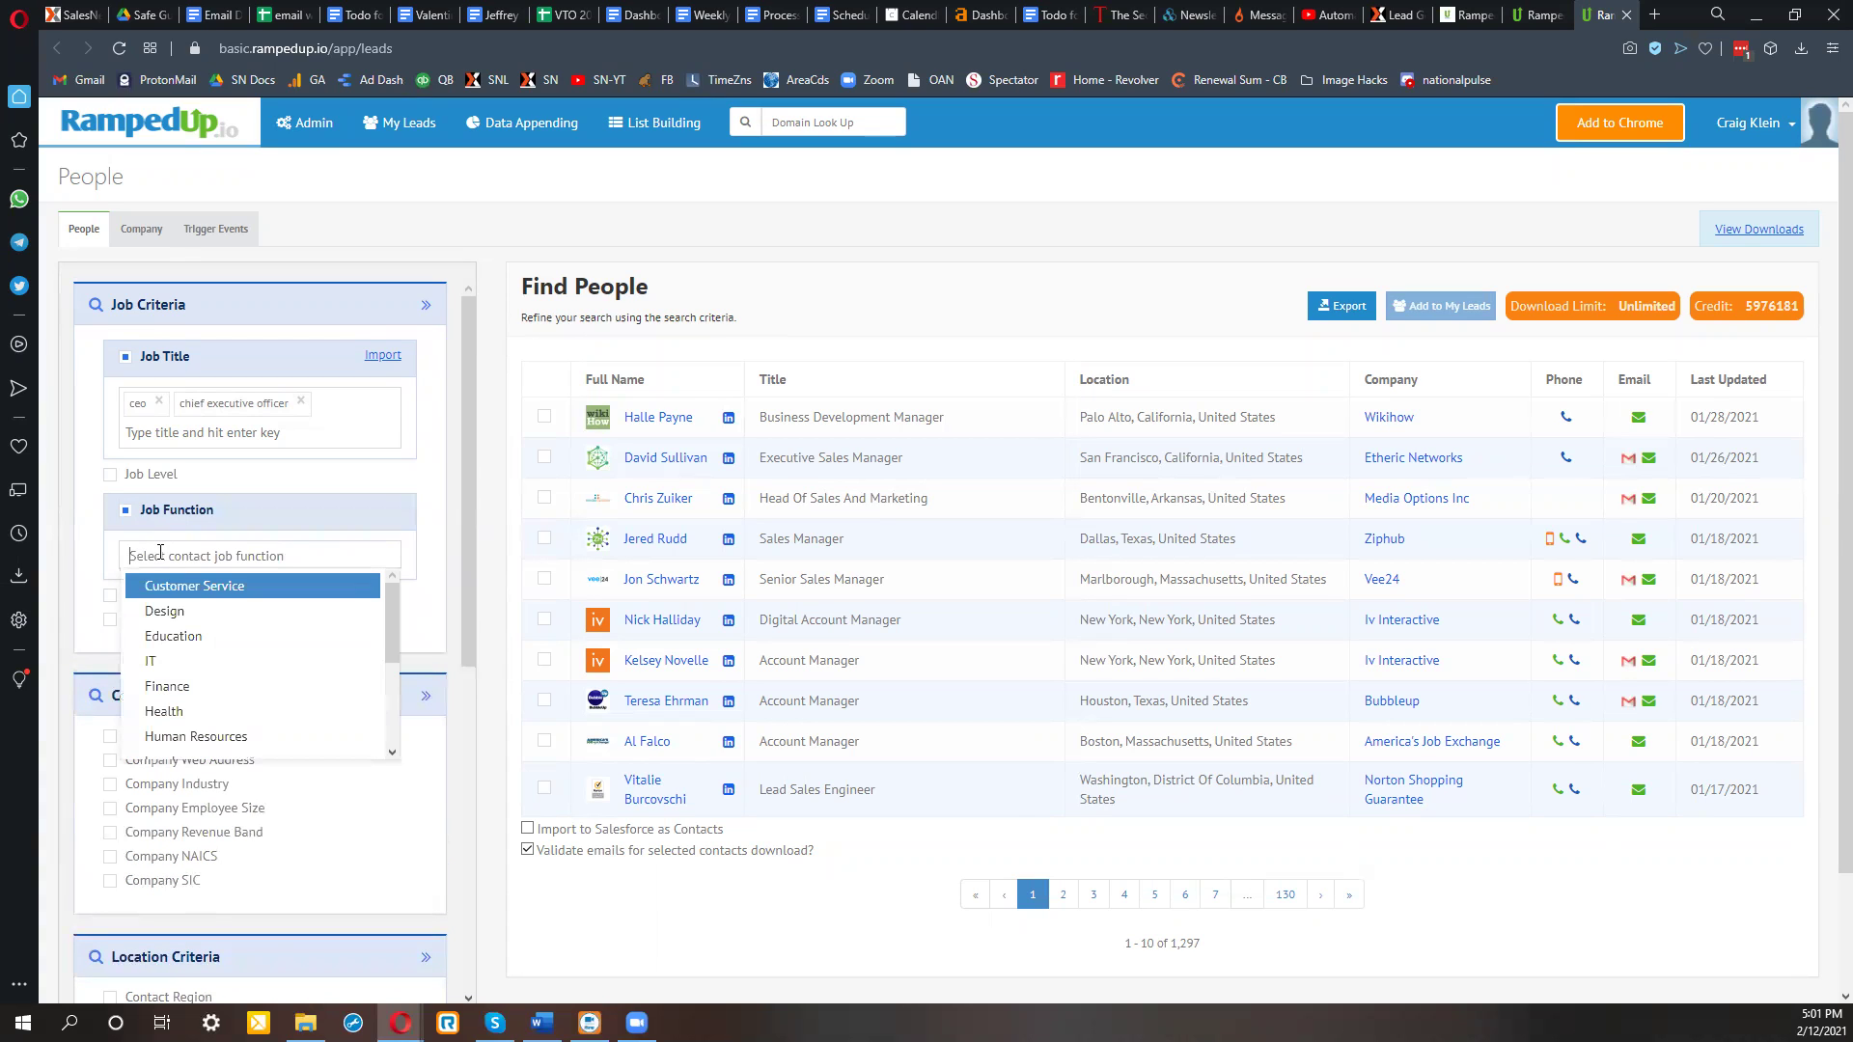
mouse_move(390, 626)
left_mouse_down()
mouse_move(395, 753)
mouse_move(384, 610)
left_mouse_up()
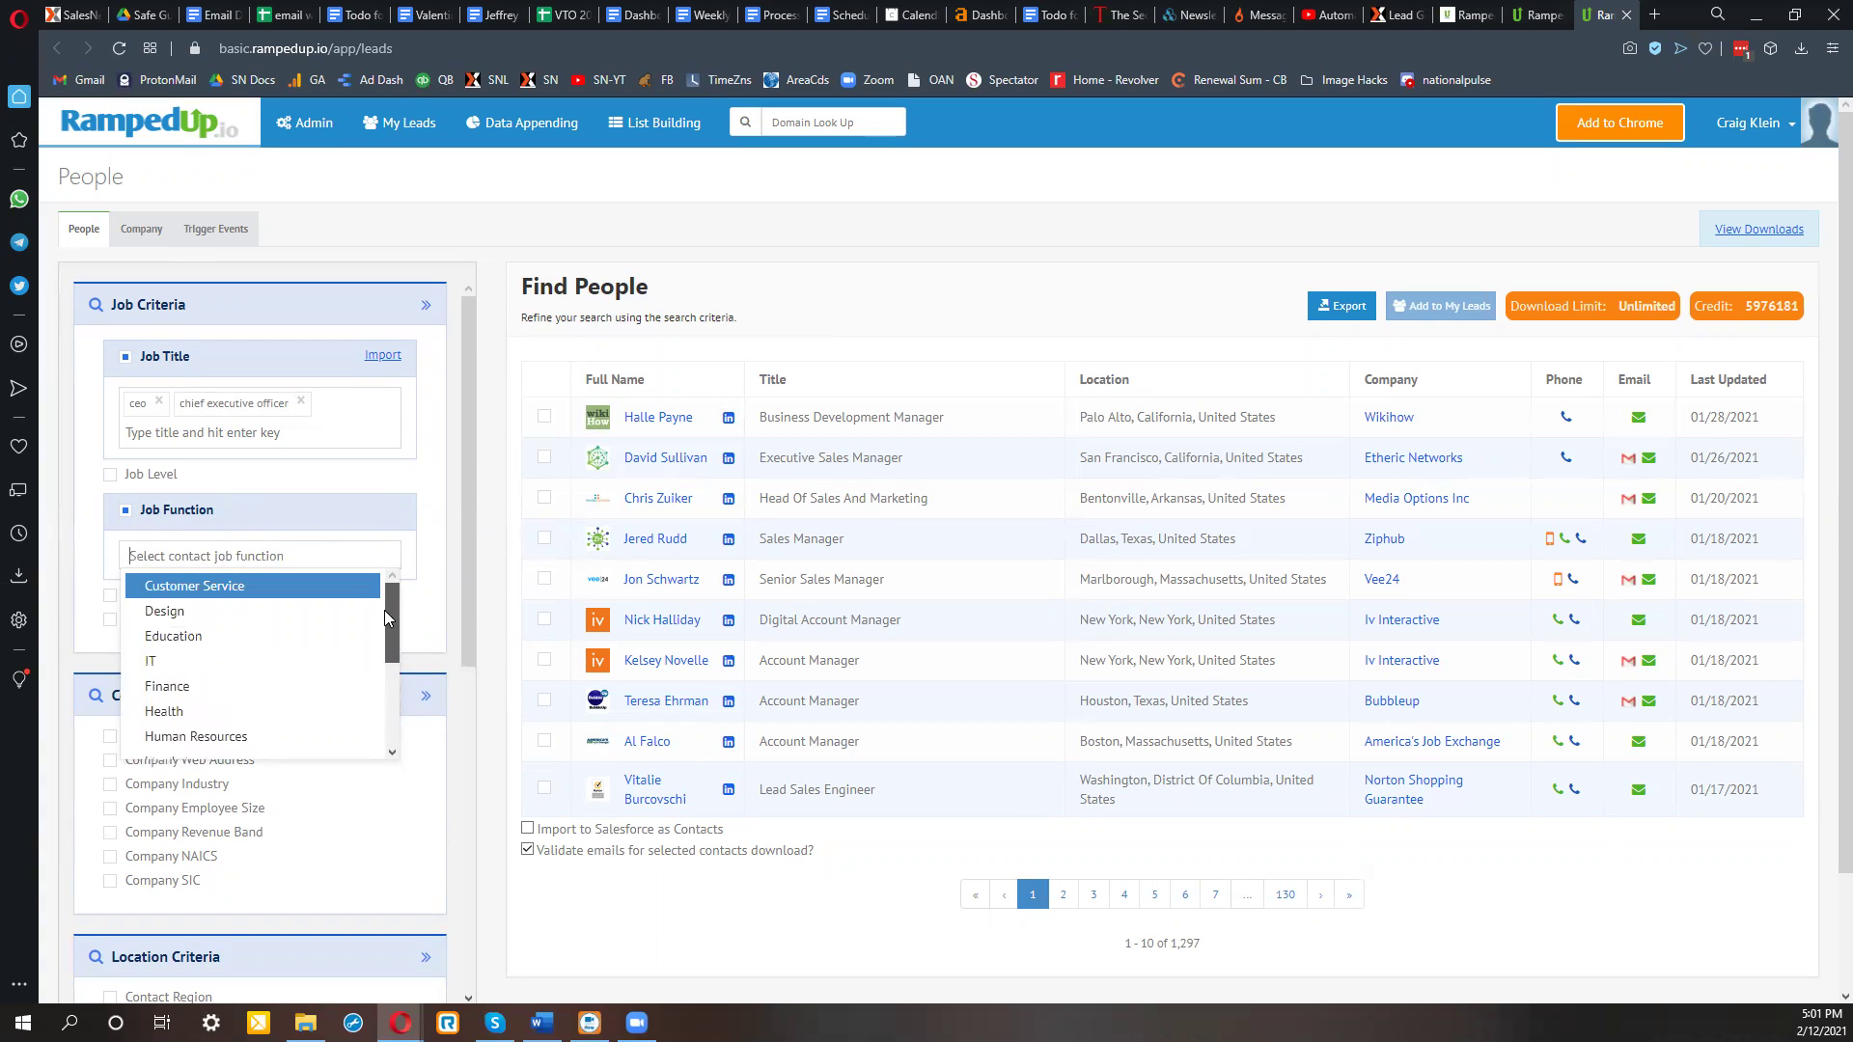
left_click(120, 515)
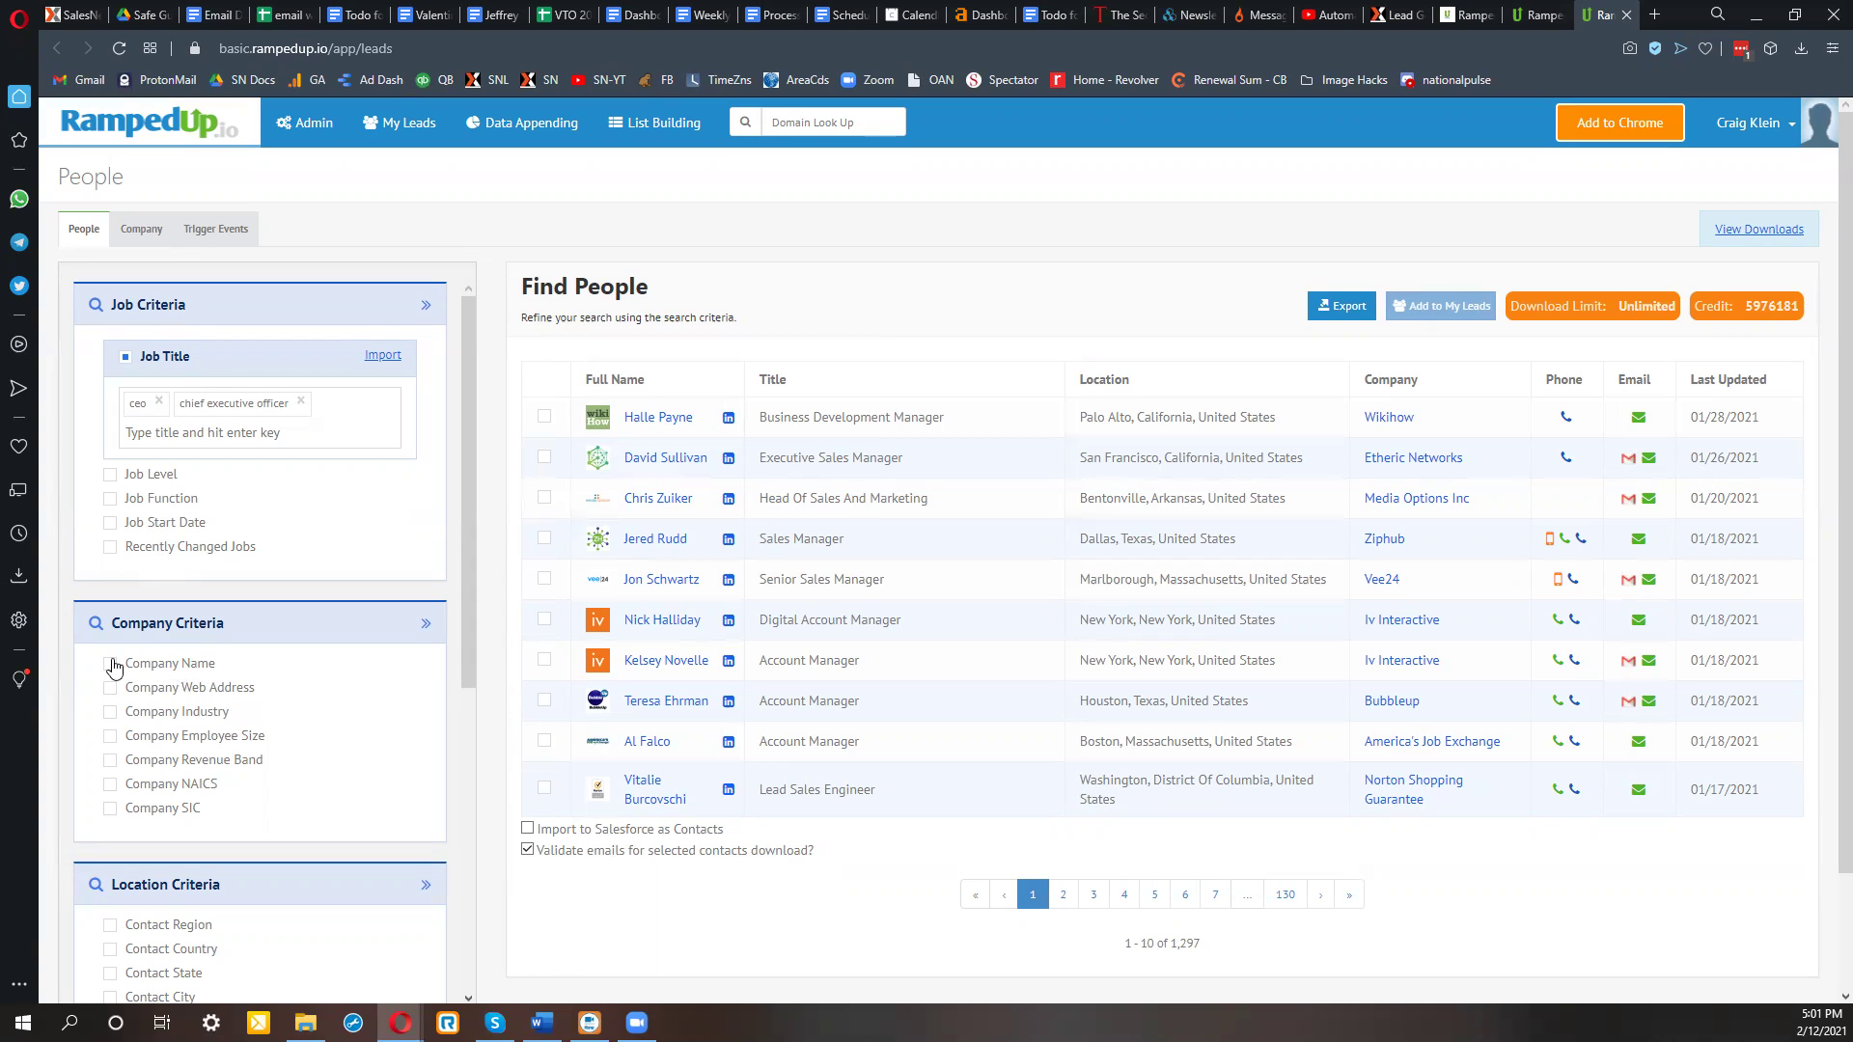
Look through the industries offered by the Company Industry criterion, leaving the filter off.
left_click(112, 714)
left_click(188, 767)
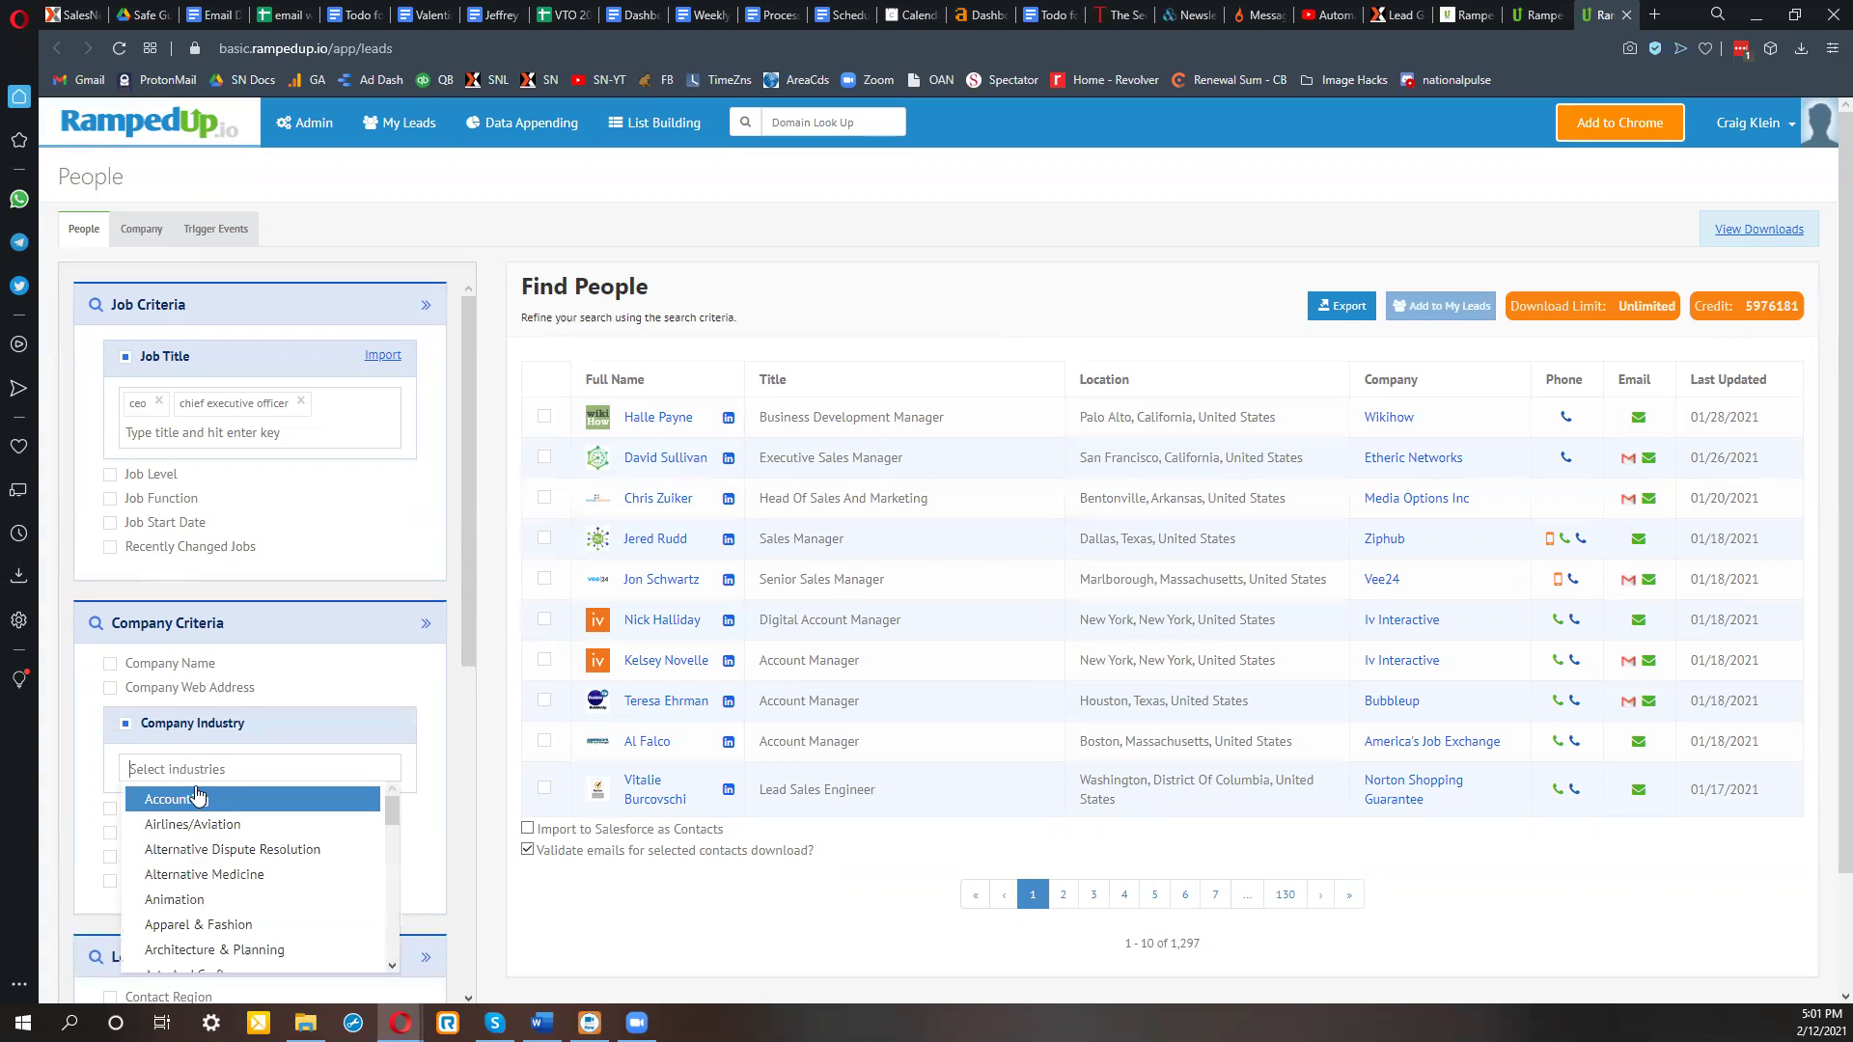
scroll(198, 846, "down", 12)
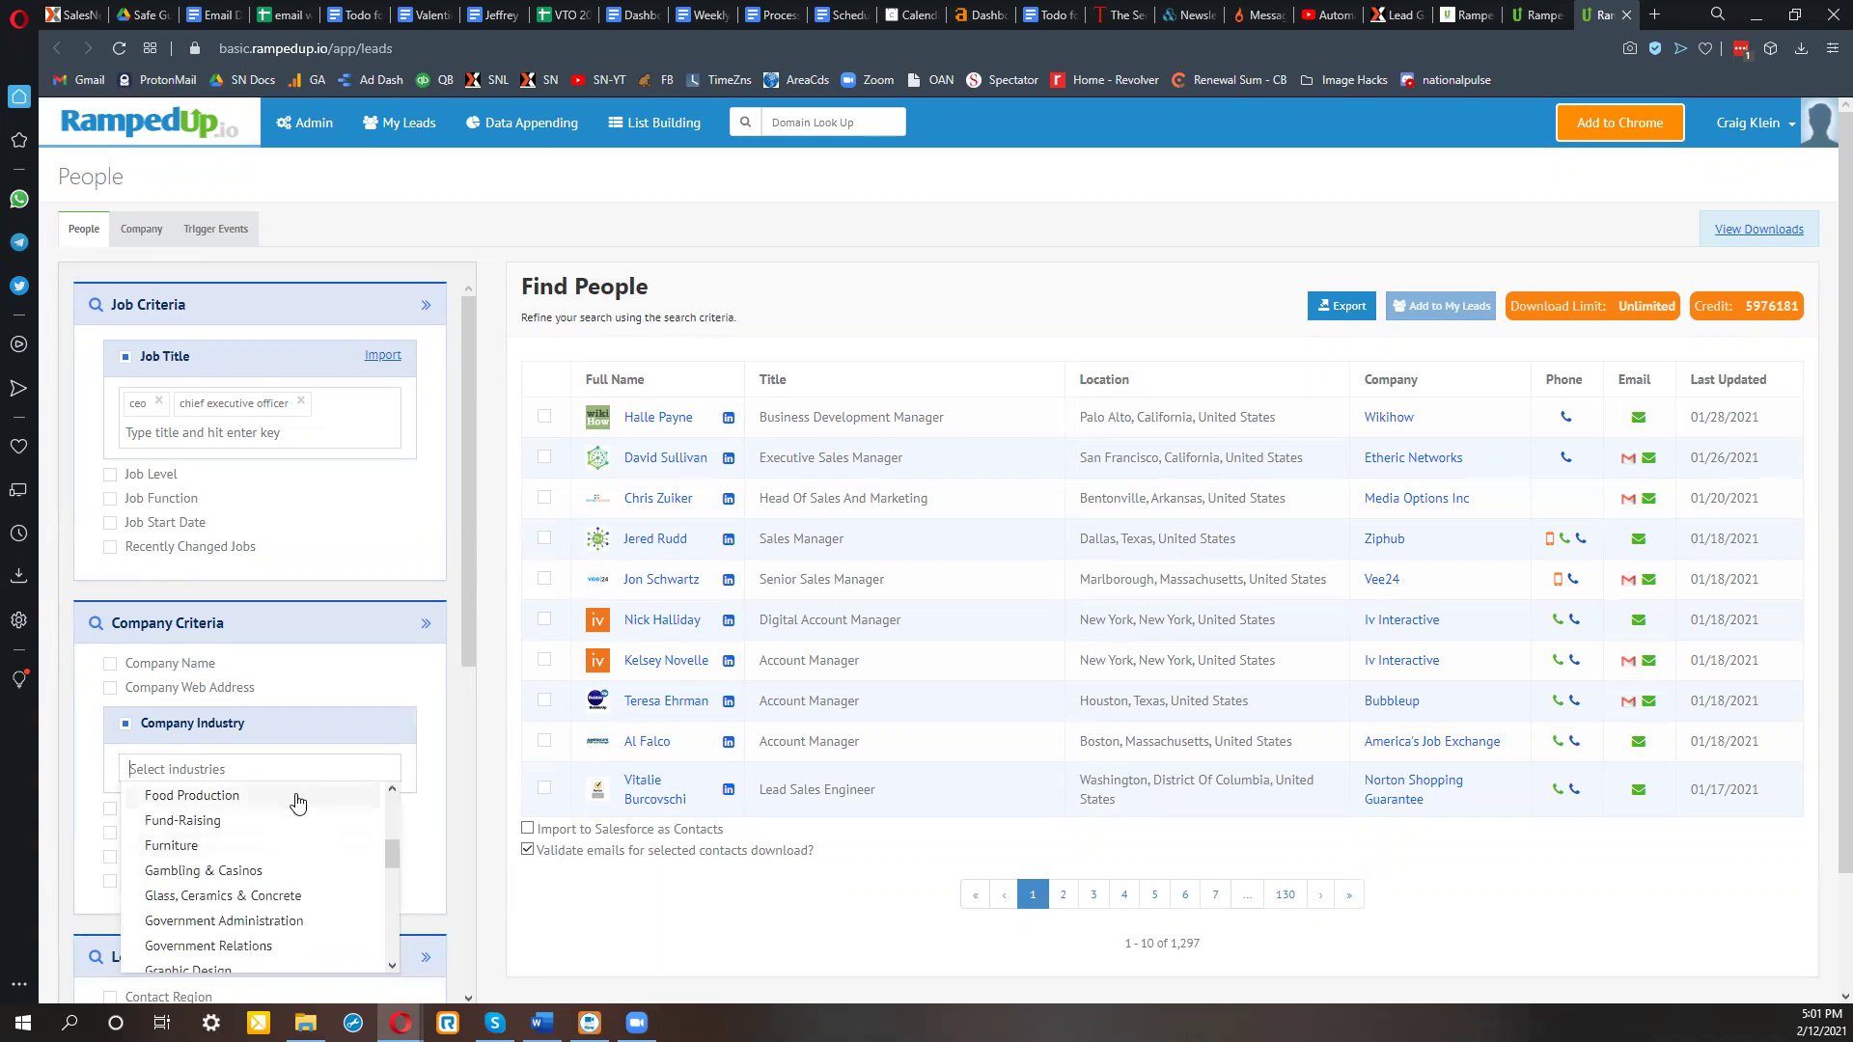
left_click(440, 713)
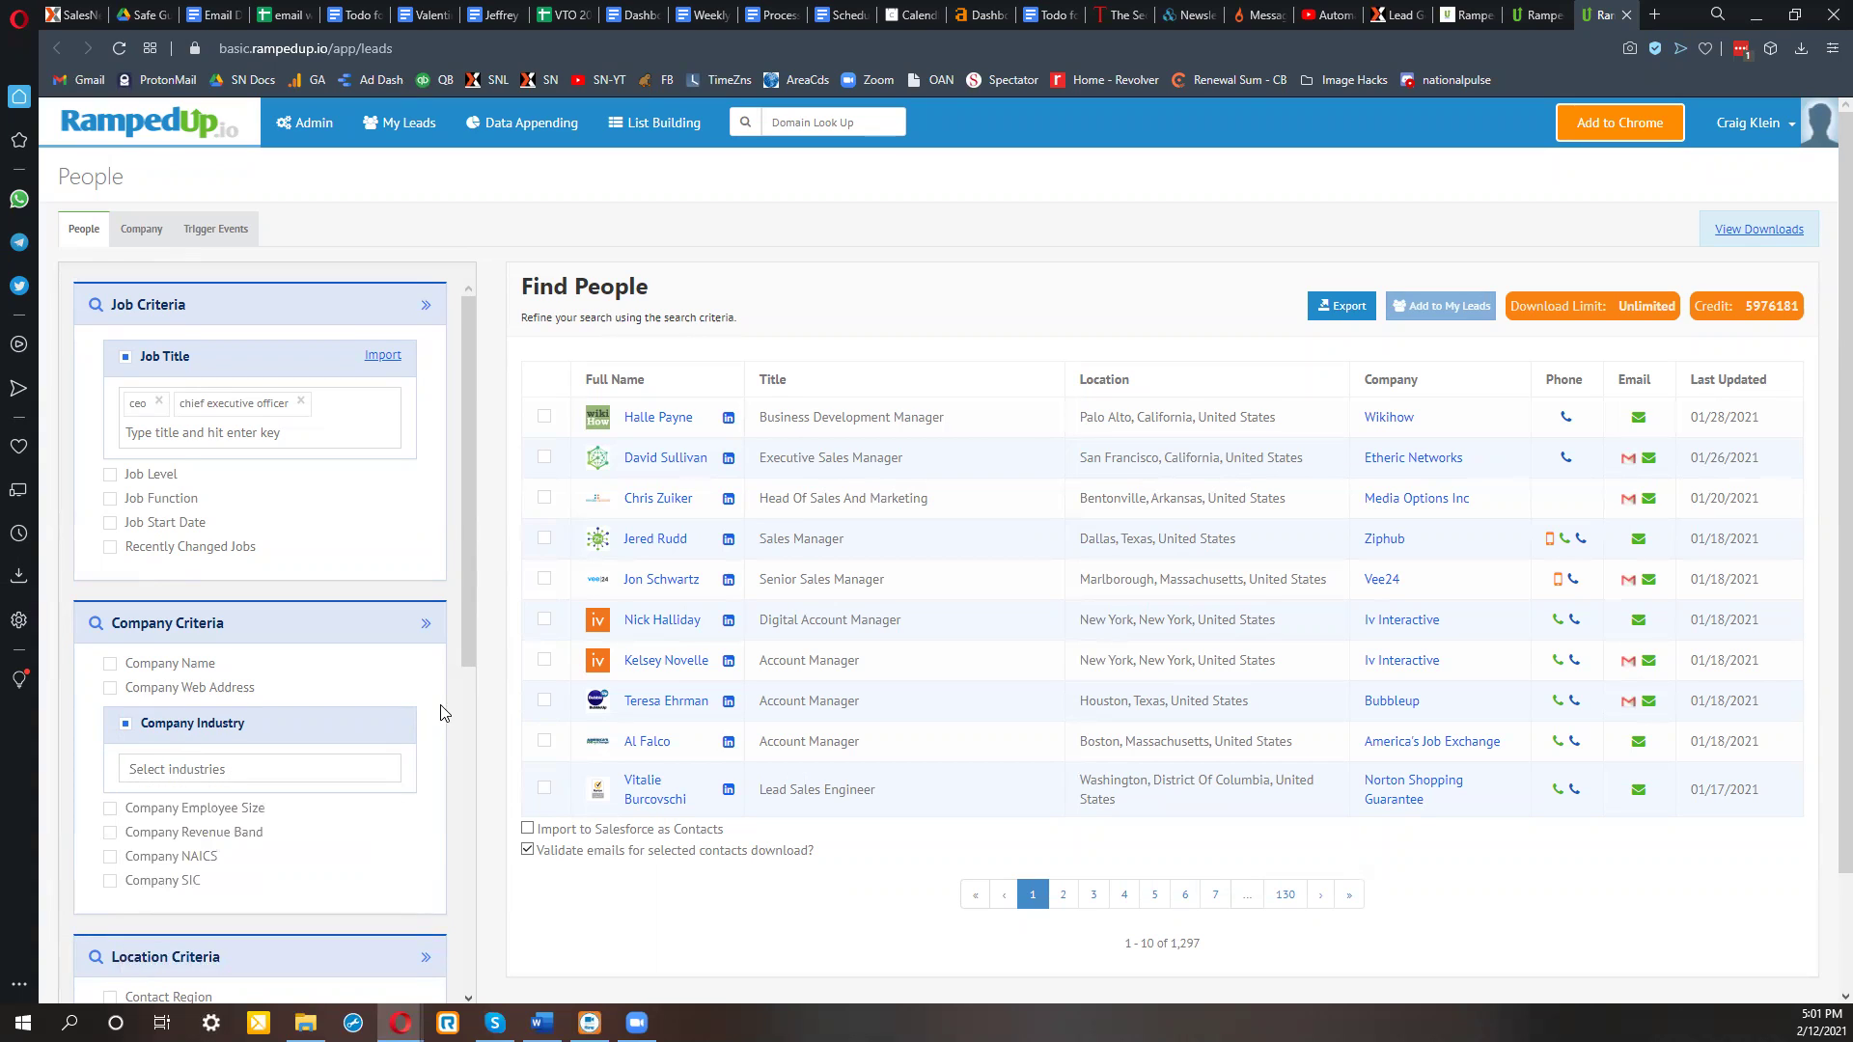
left_click(127, 724)
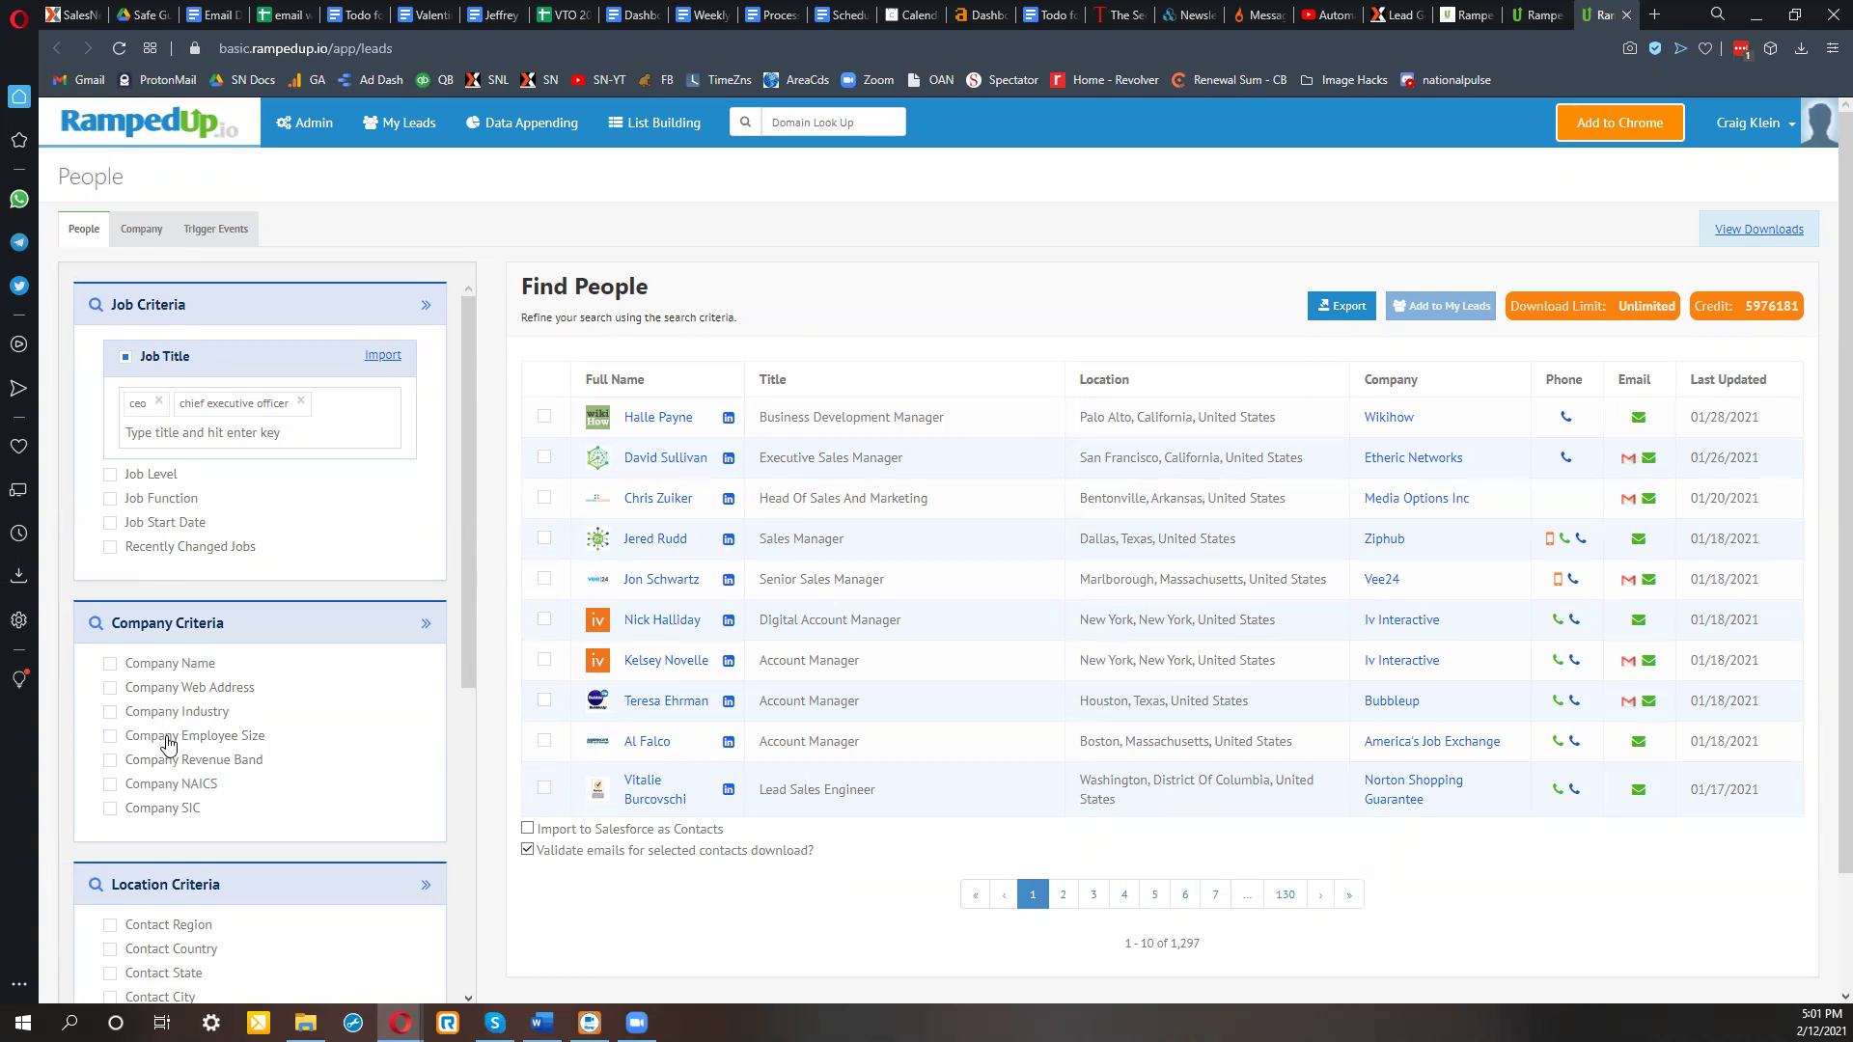
Filter Company Employee Size to 201-500, 501-1,000 and 1,001-5,000 employees.
left_click(168, 739)
left_click(173, 784)
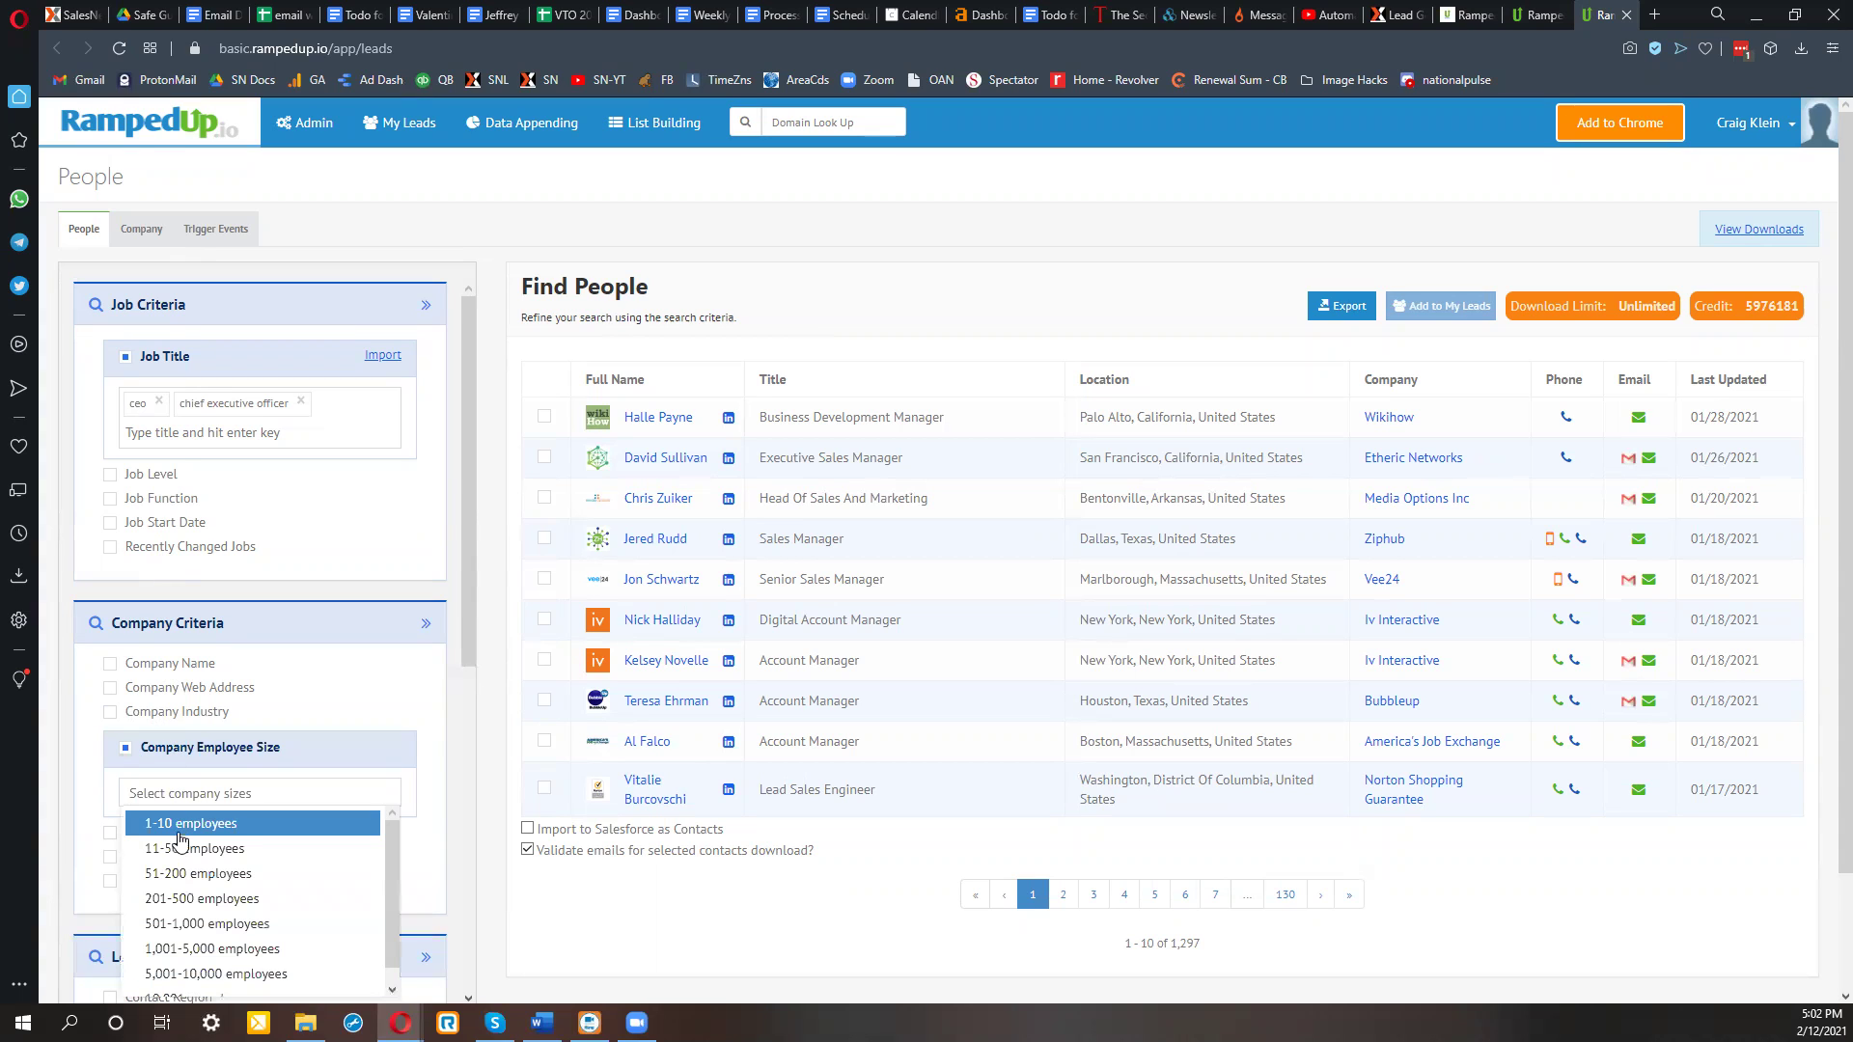
left_click(193, 902)
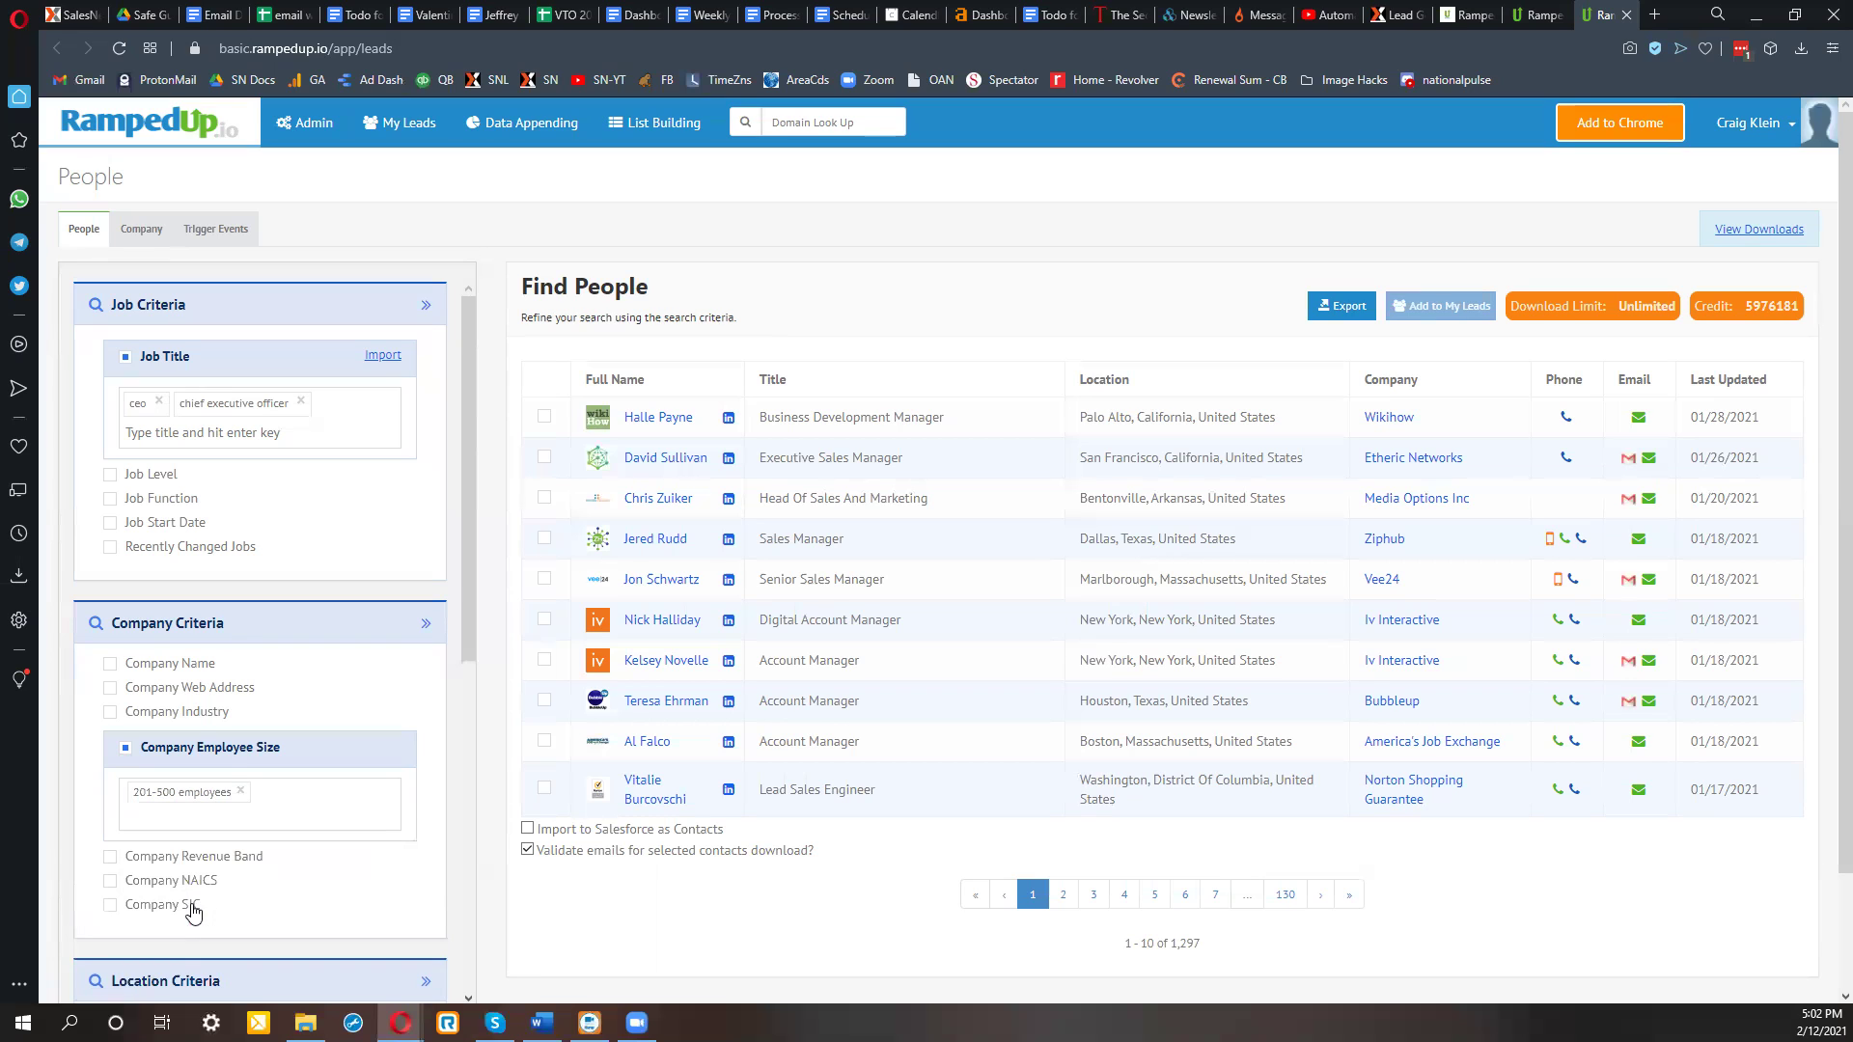
left_click(271, 814)
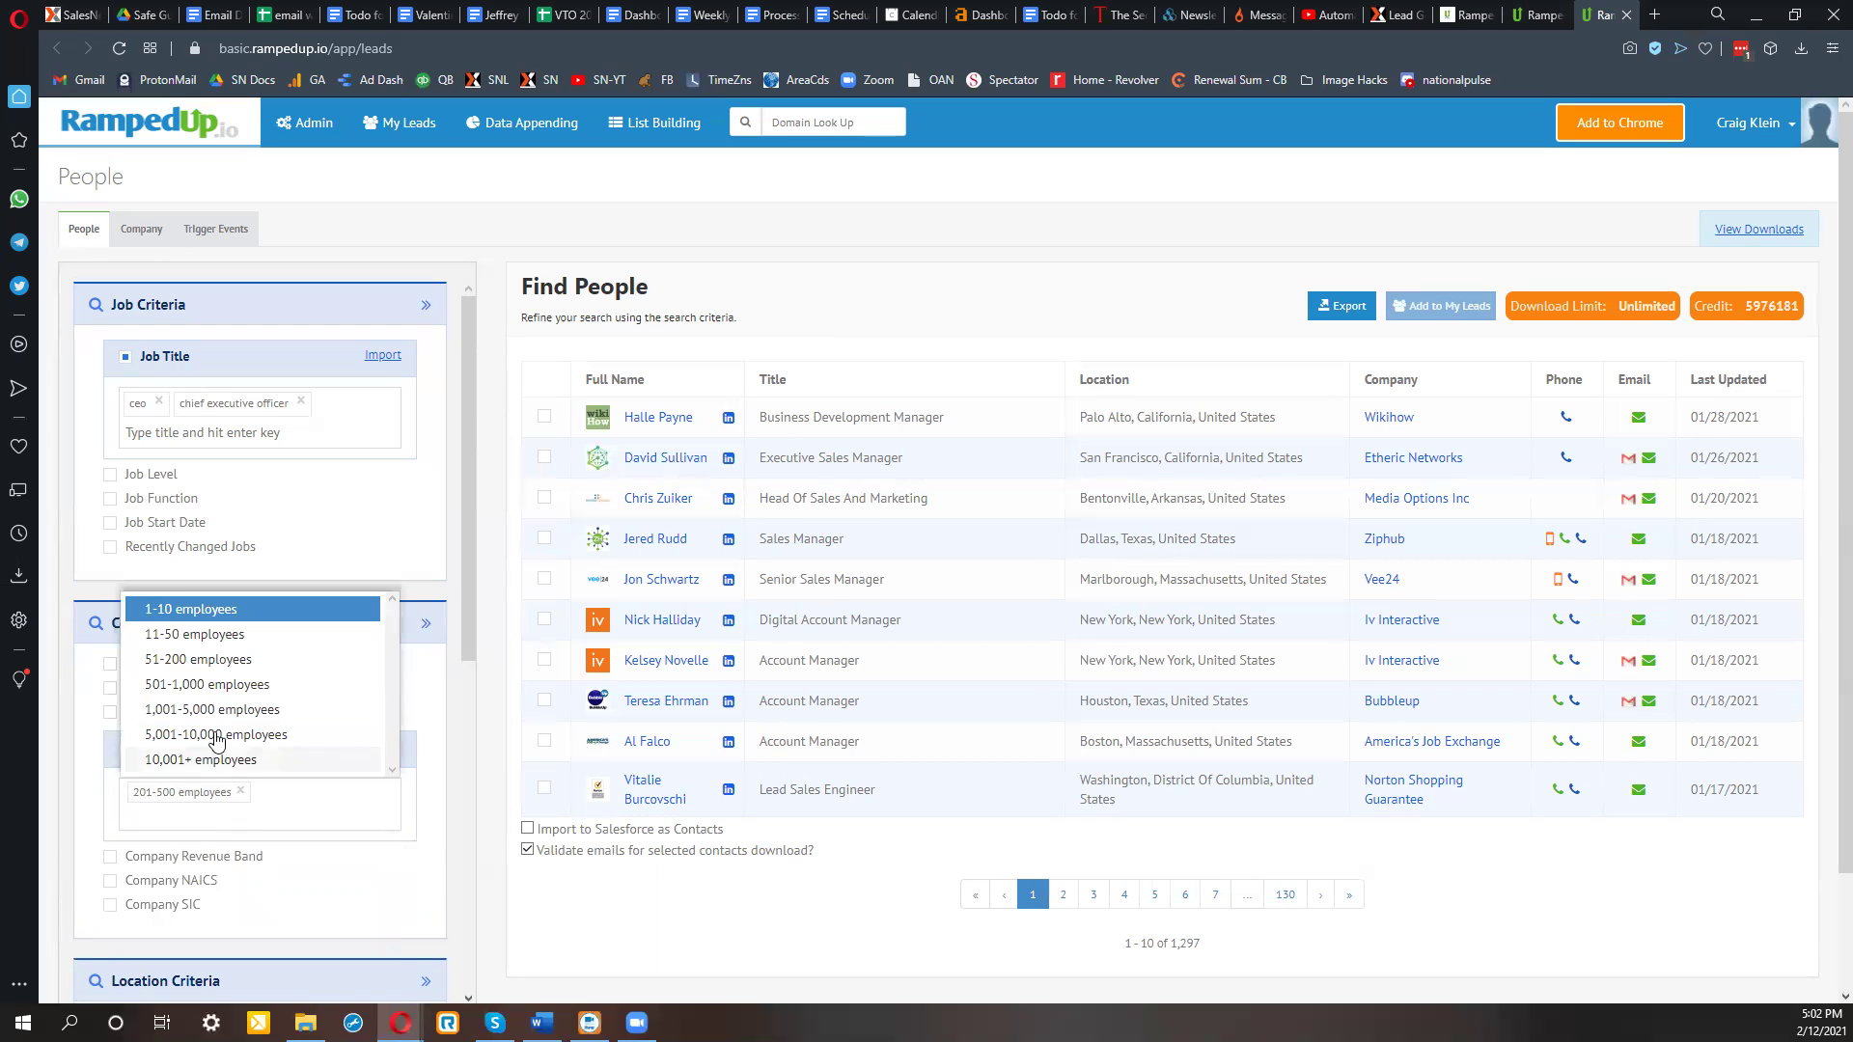
left_click(205, 685)
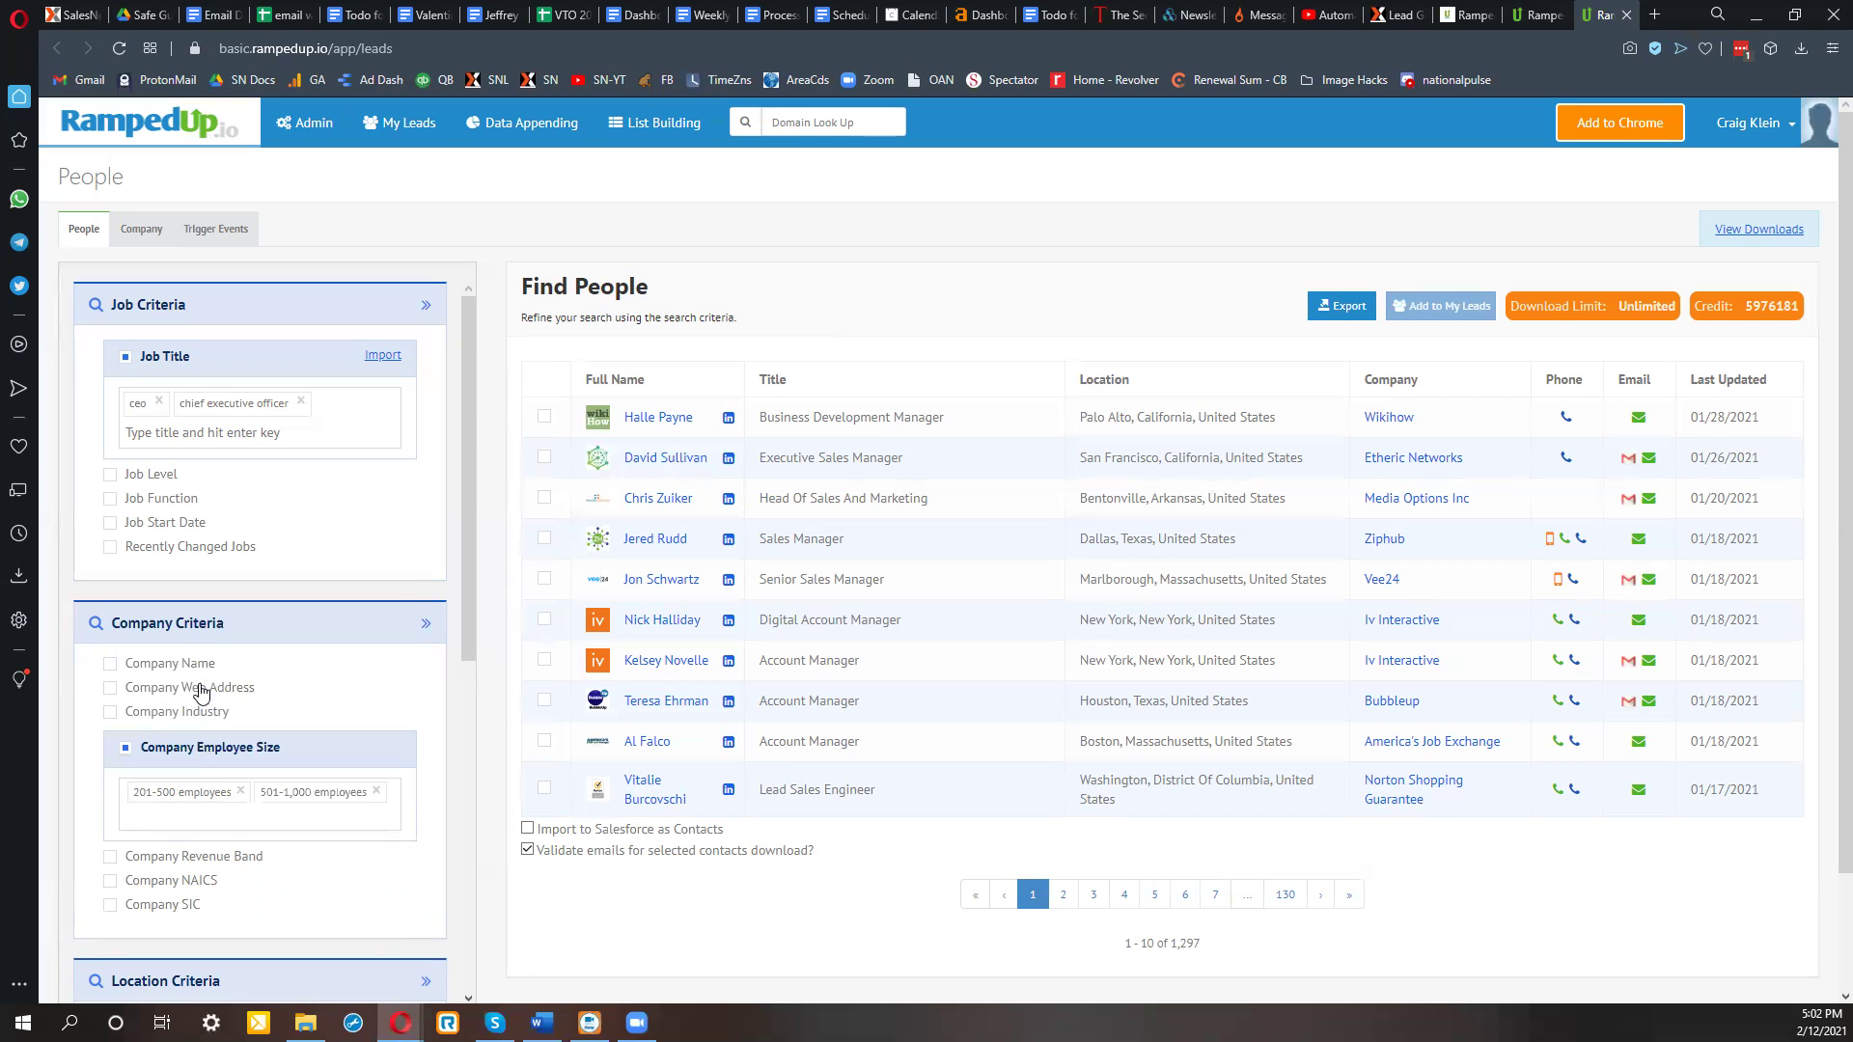
left_click(214, 823)
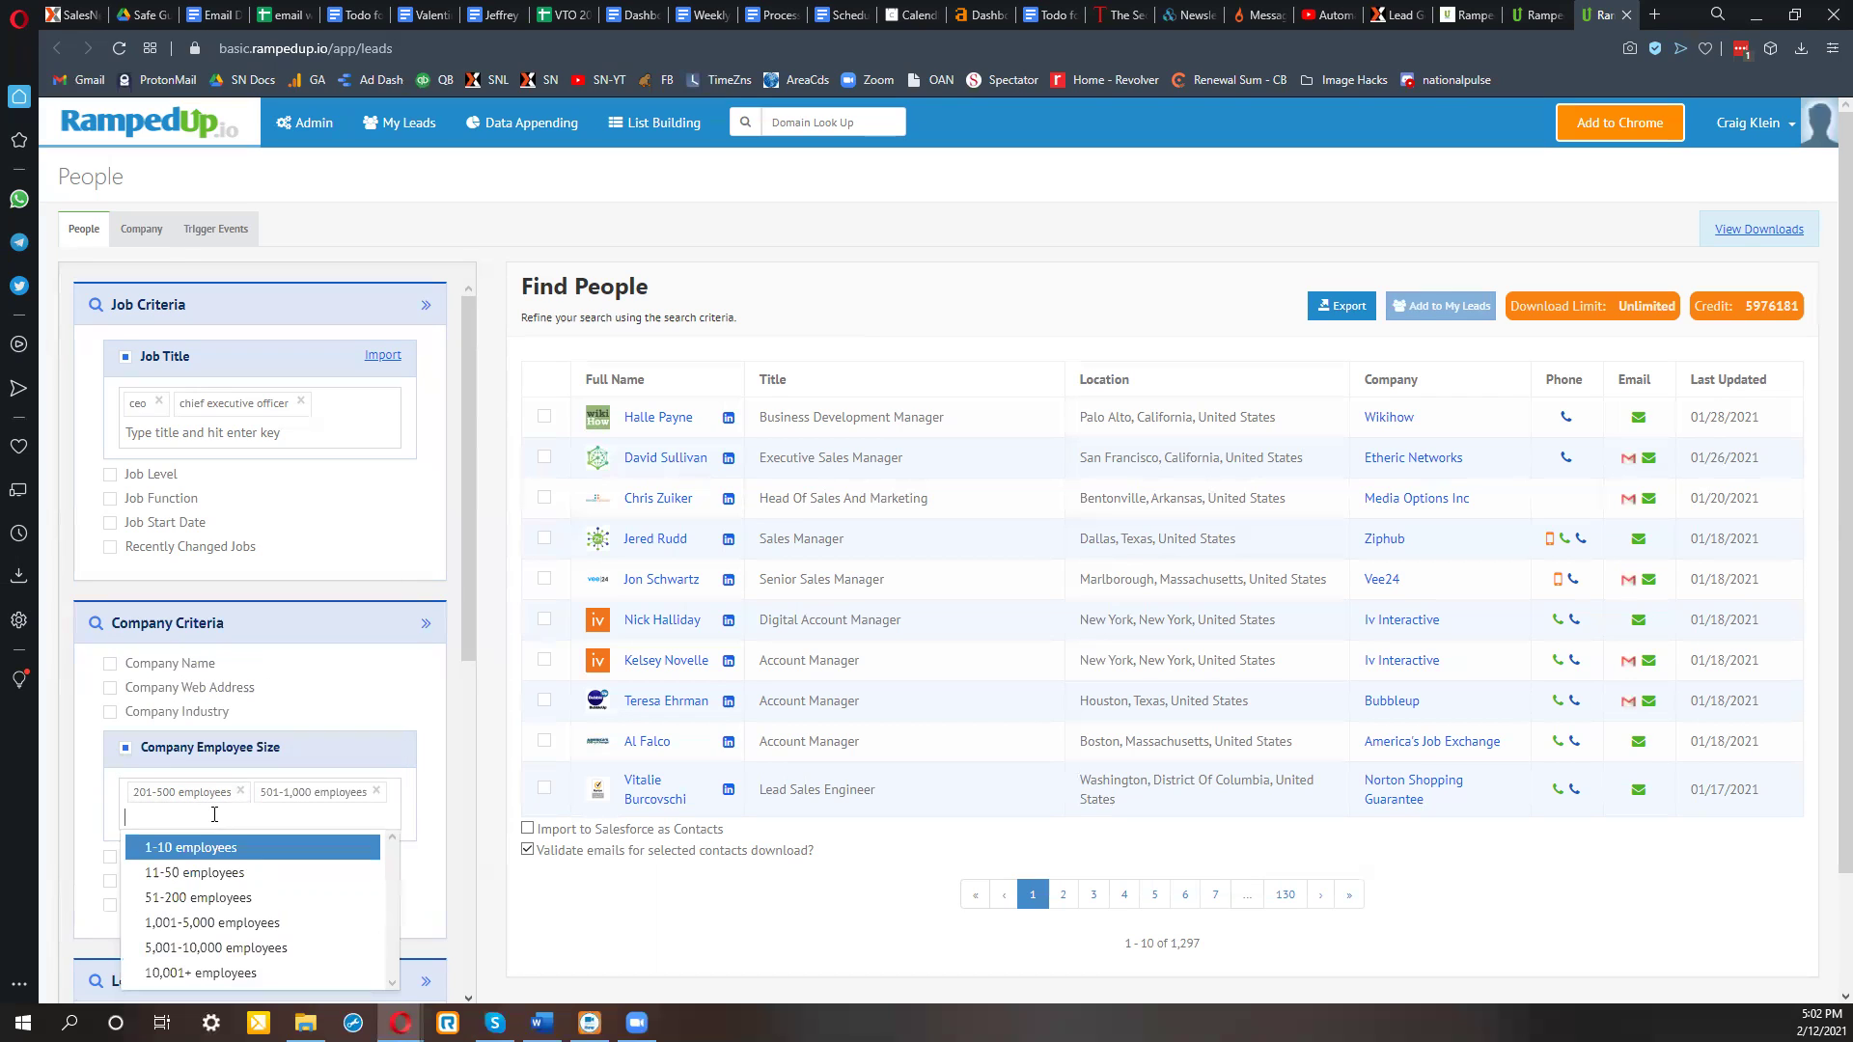
left_click(216, 943)
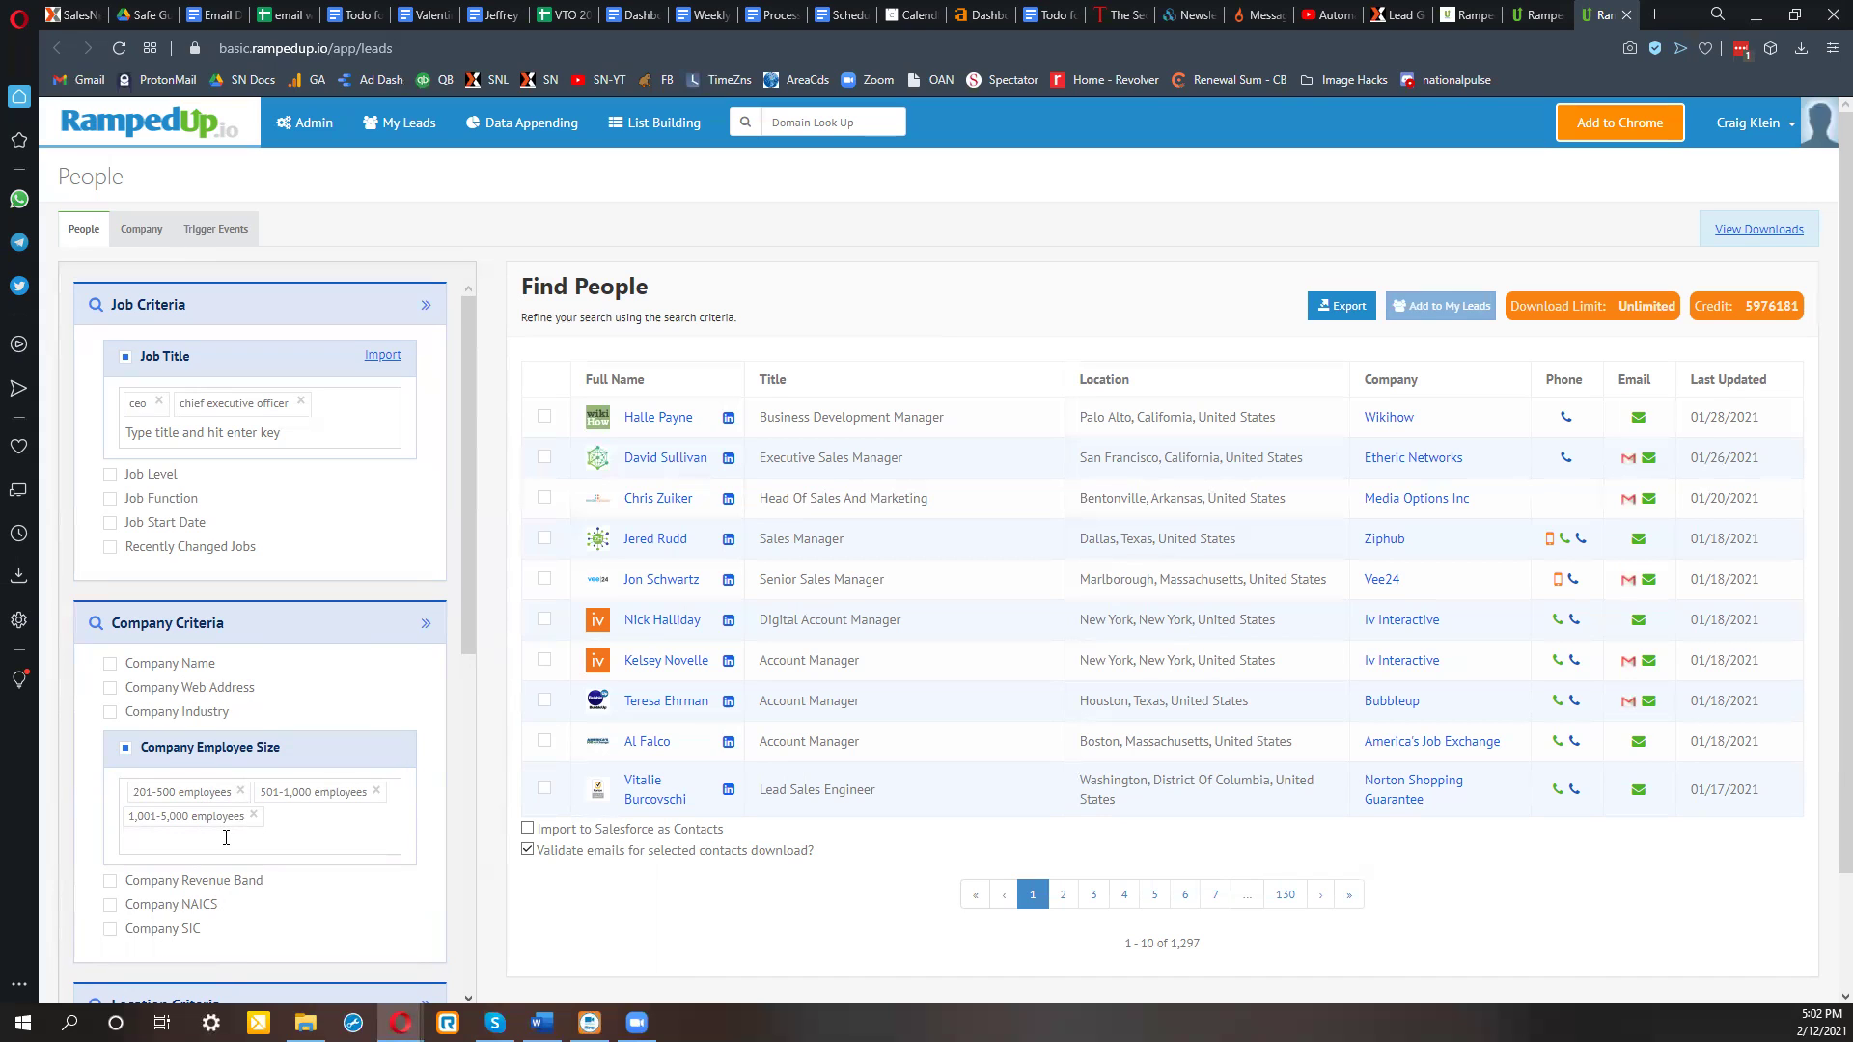
Review the chosen job and company filters along with the remaining location, personal and suppression criteria.
scroll(179, 768, "down", 3)
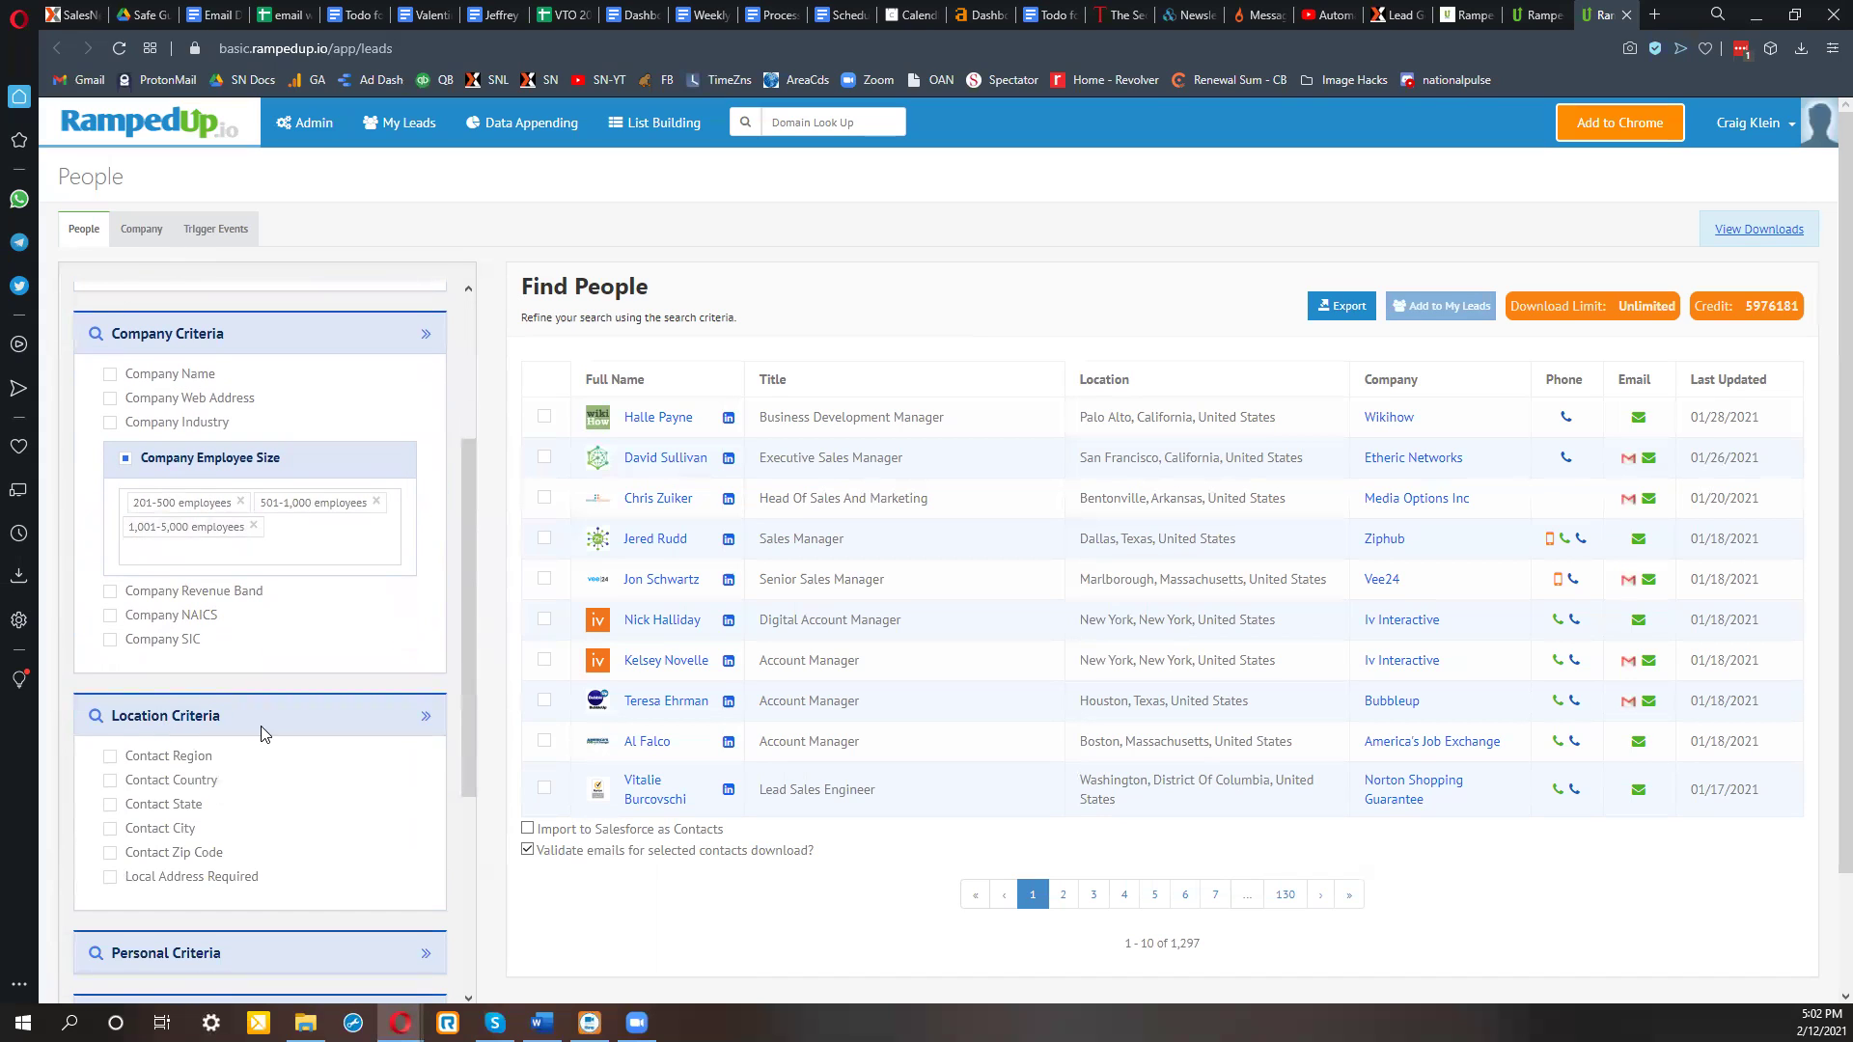
scroll(289, 579, "up", 3)
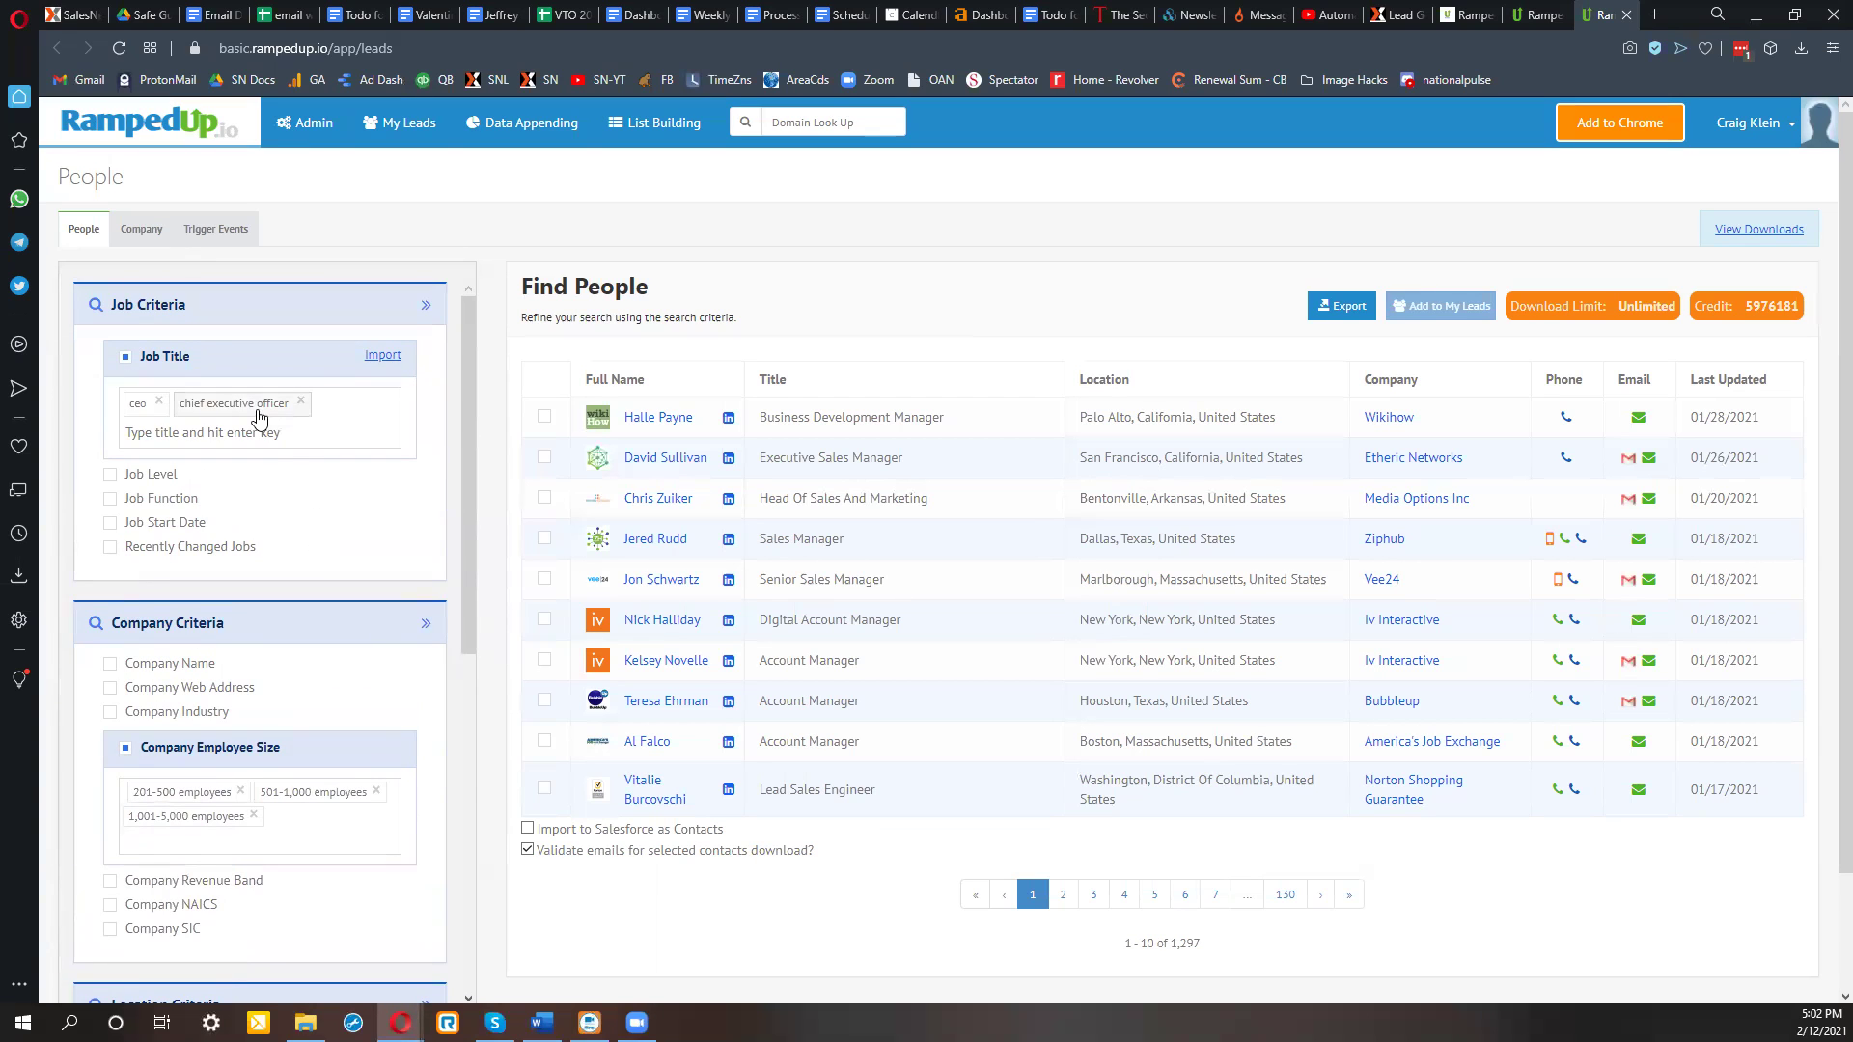
scroll(232, 502, "down", 5)
scroll(253, 406, "up", 5)
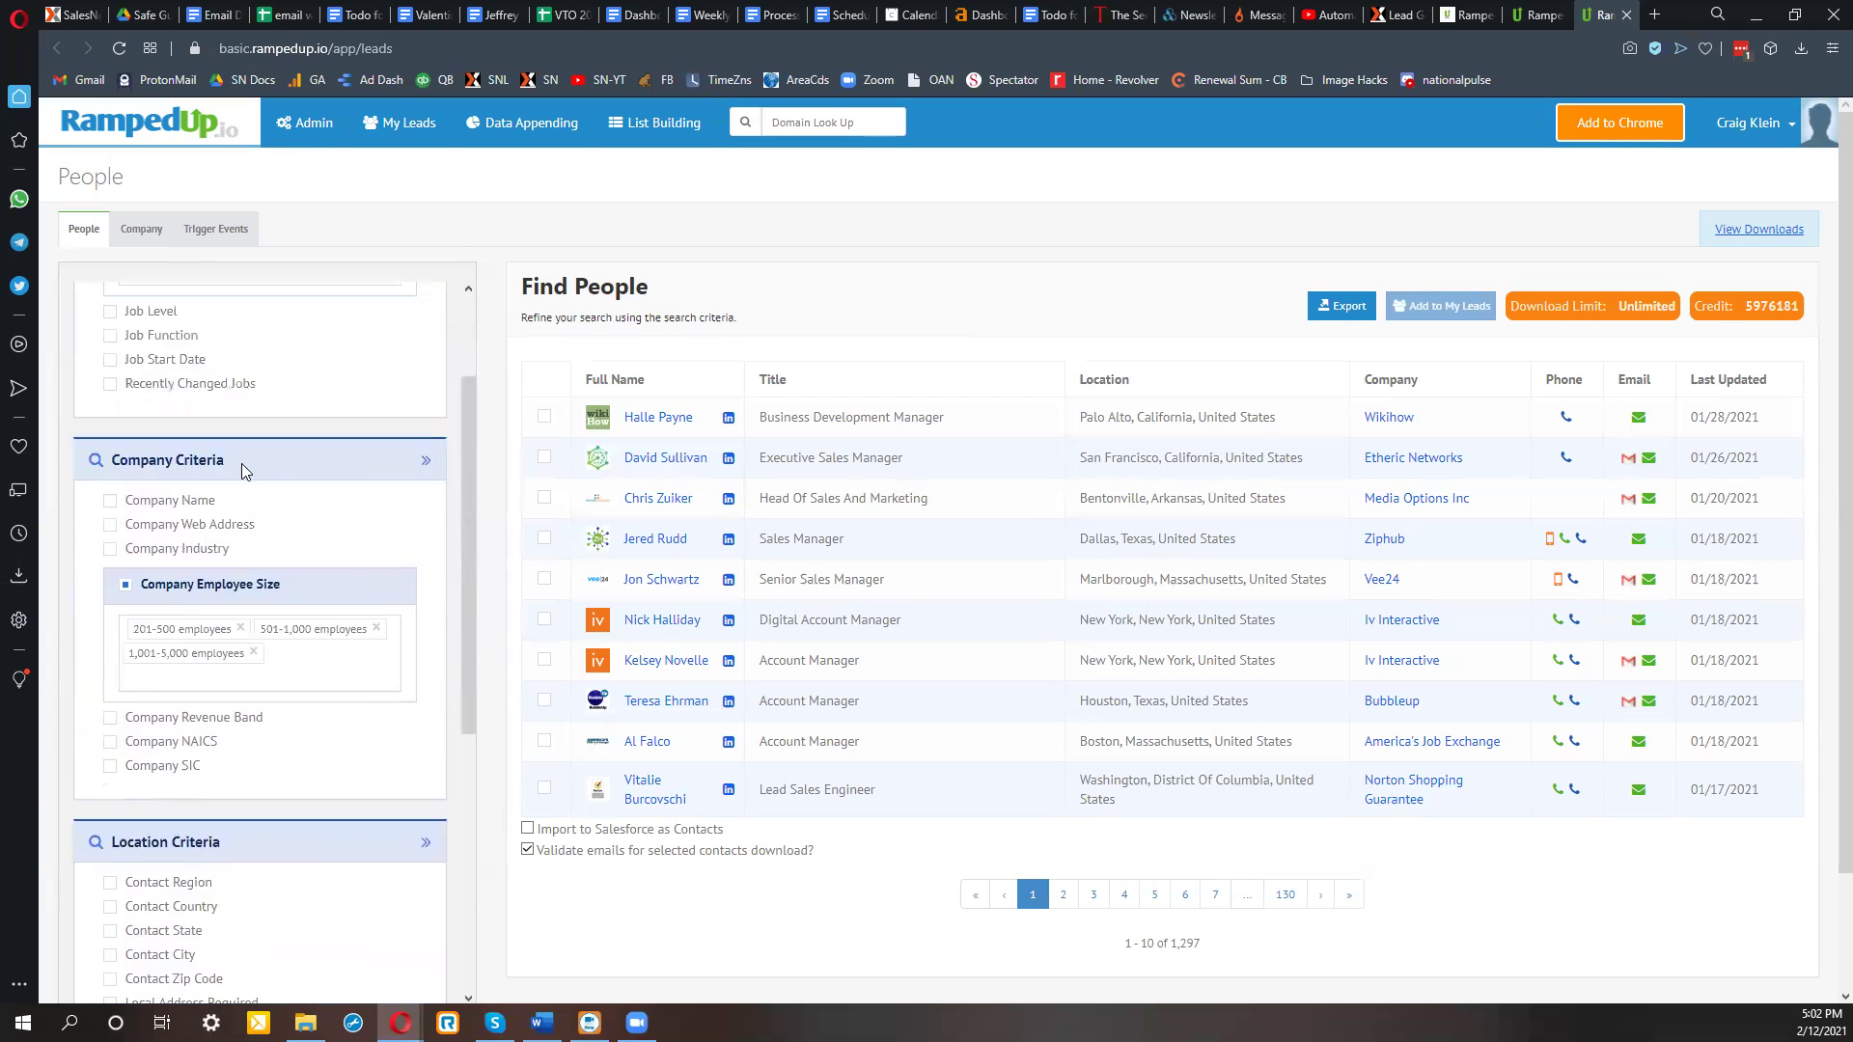
scroll(297, 835, "down", 8)
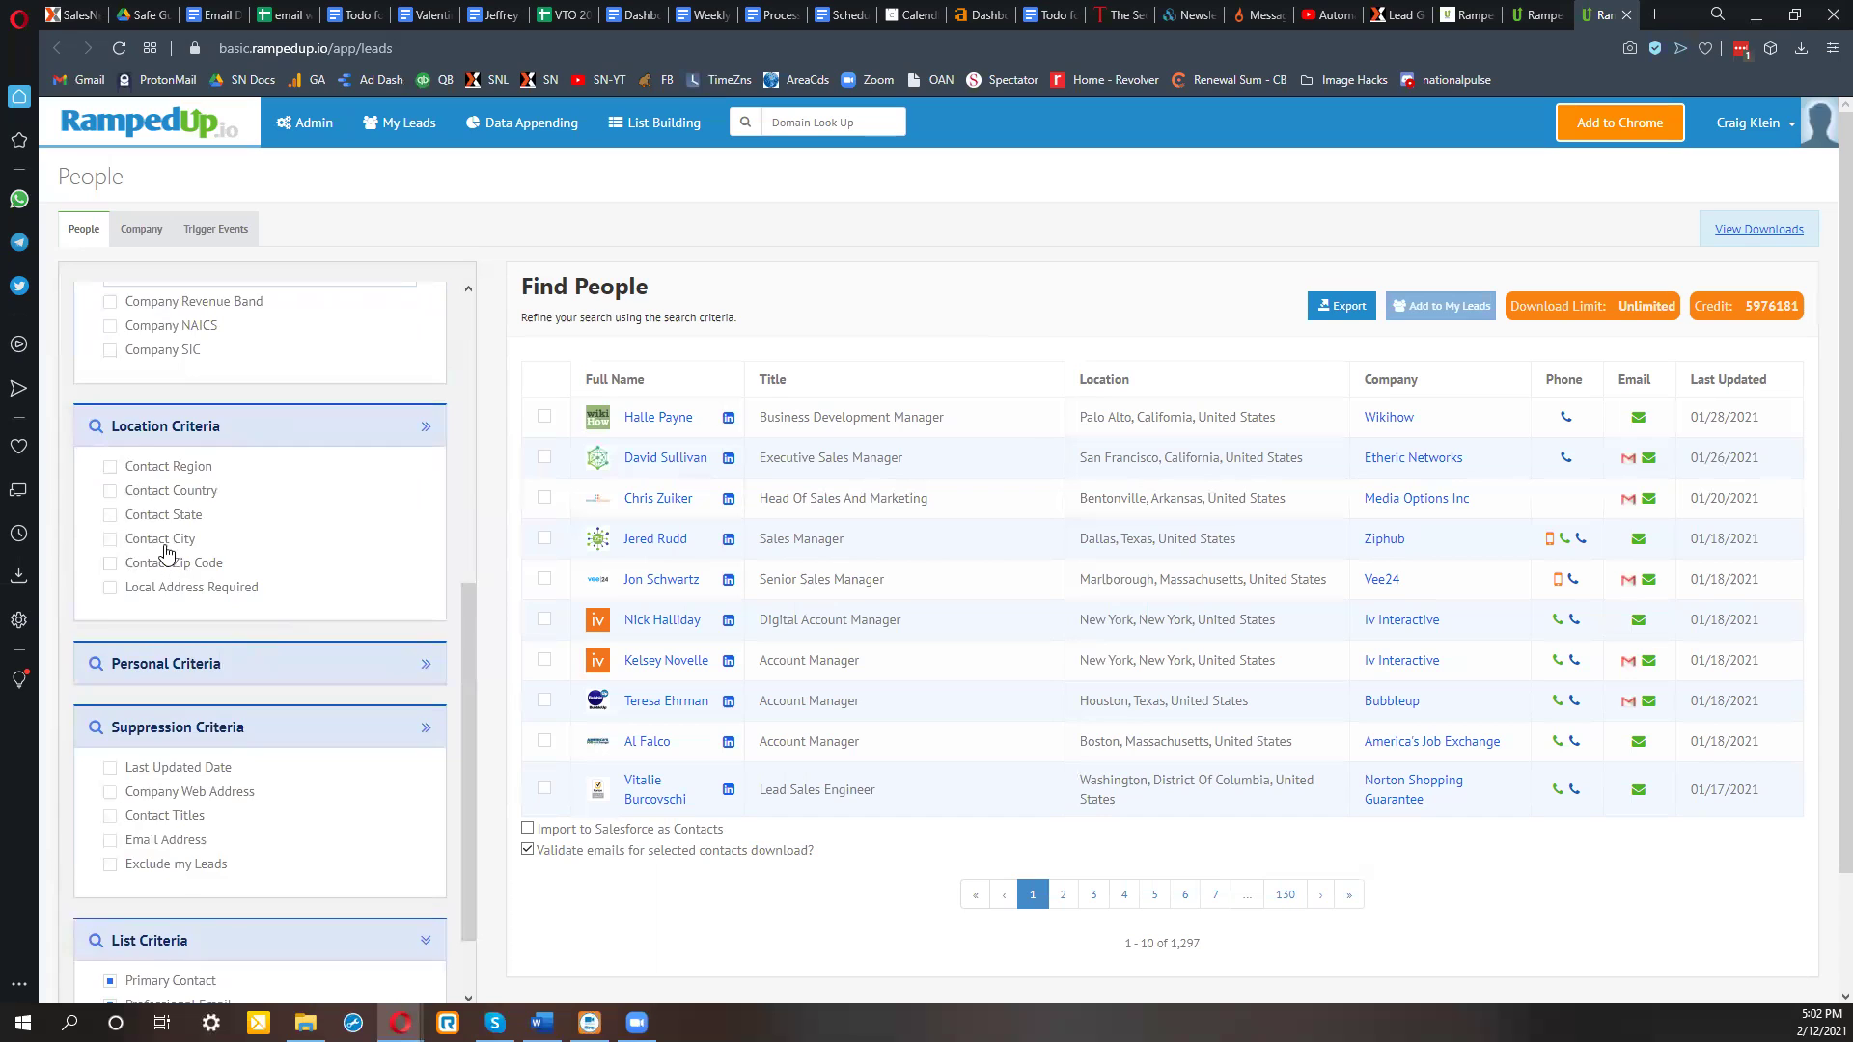
scroll(194, 535, "up", 1)
scroll(213, 530, "up", 2)
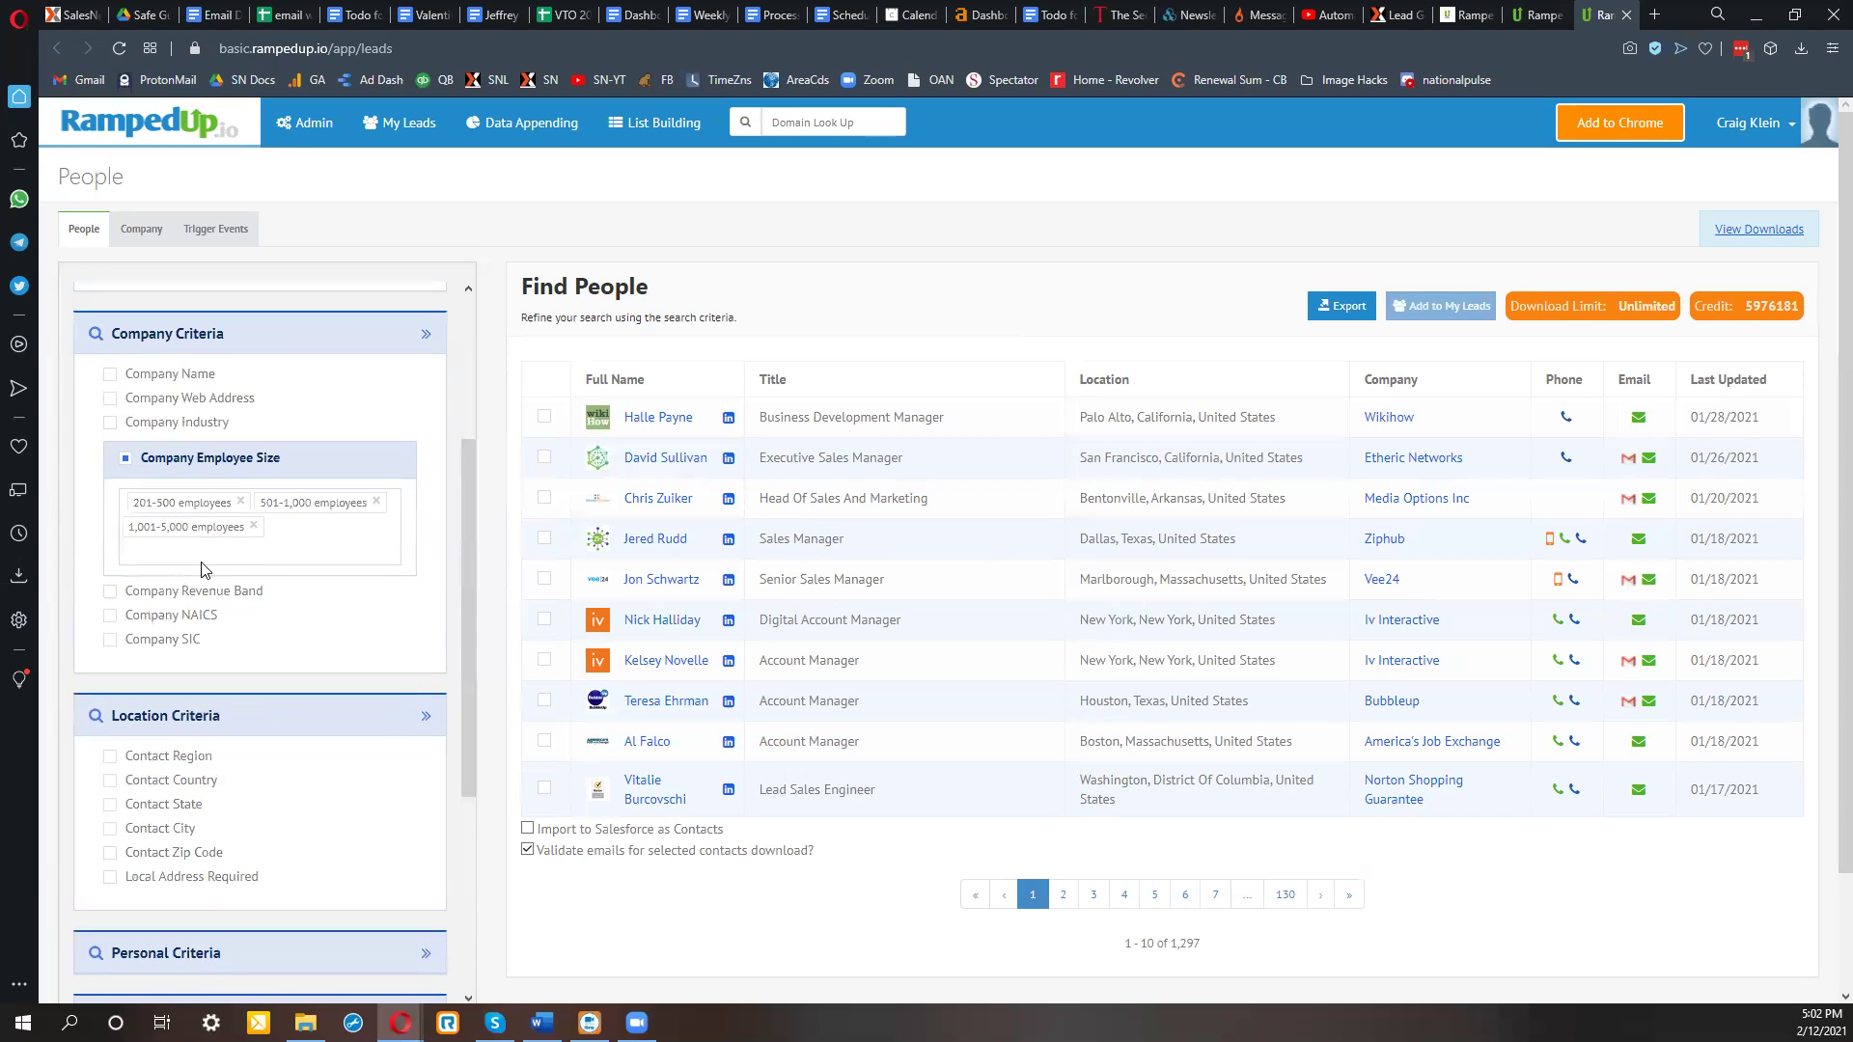
Try a Company SIC filter by searching "medi" and choosing Hospital & Medical Service Plans (6324), and remove it again.
left_click(112, 640)
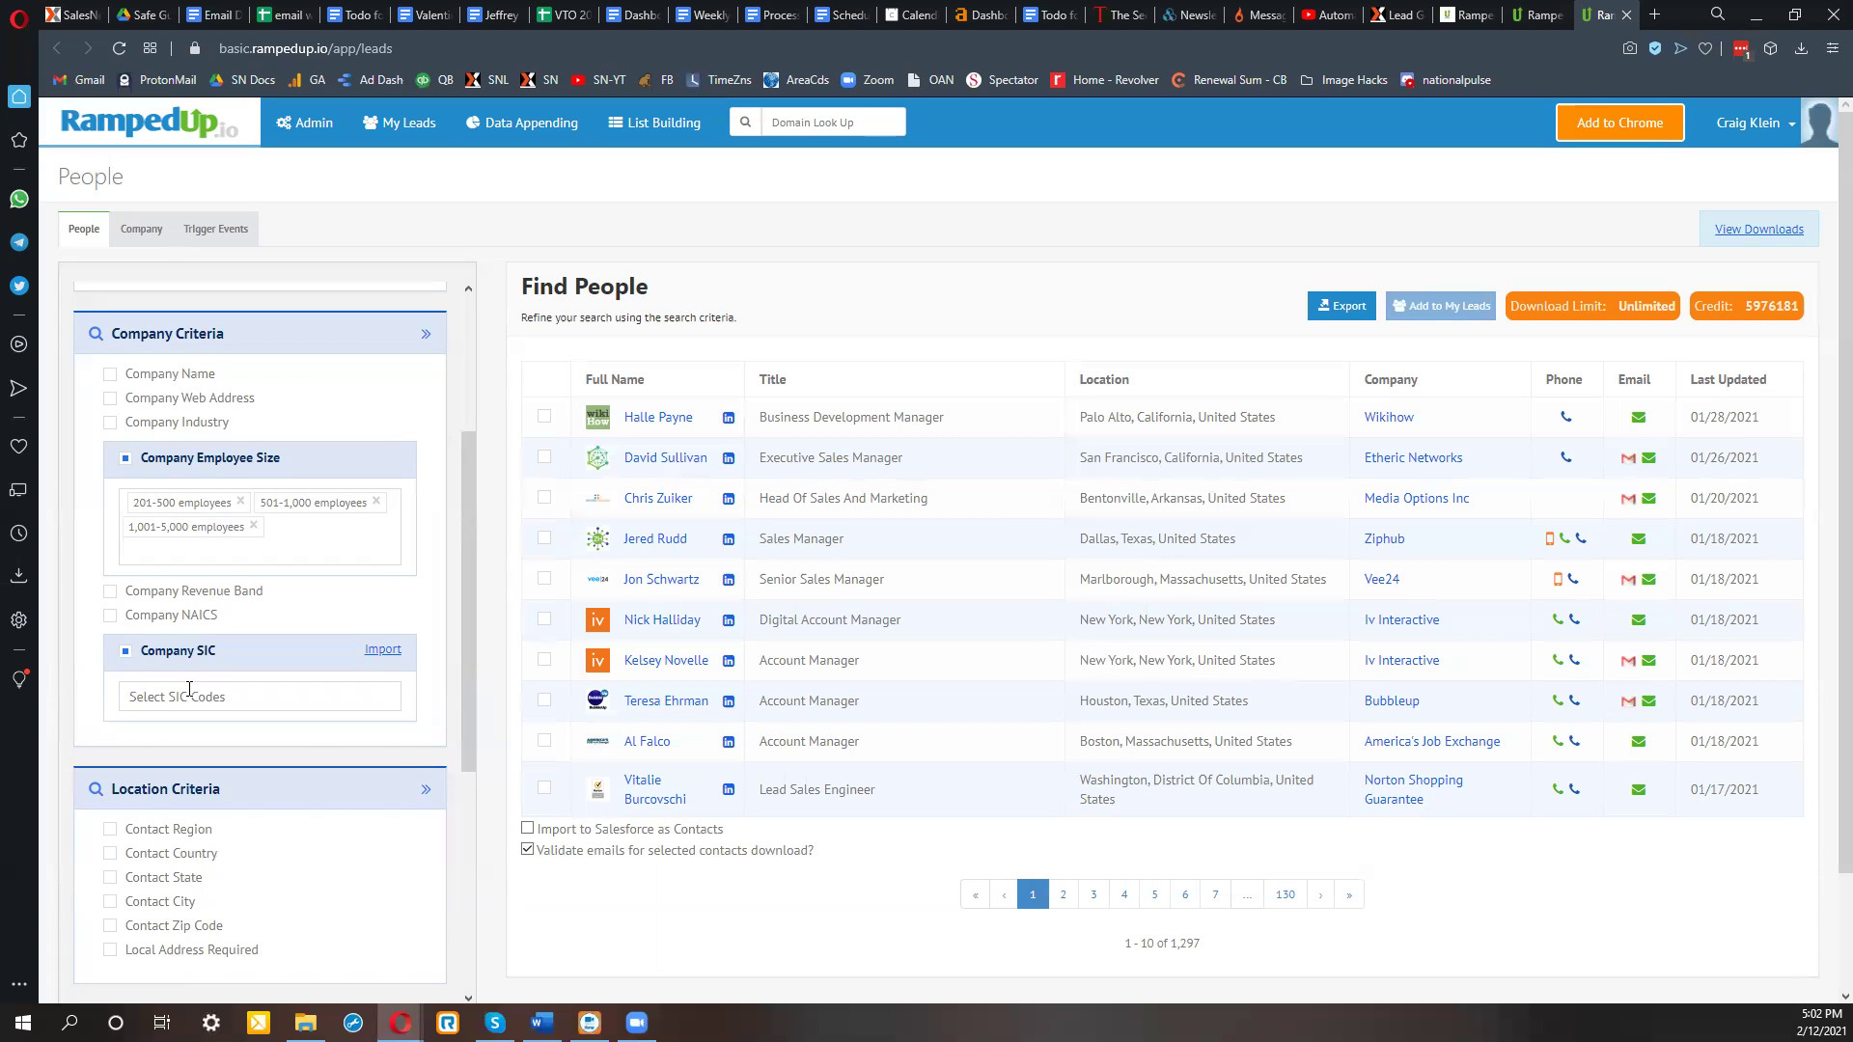
left_click(189, 690)
type("med")
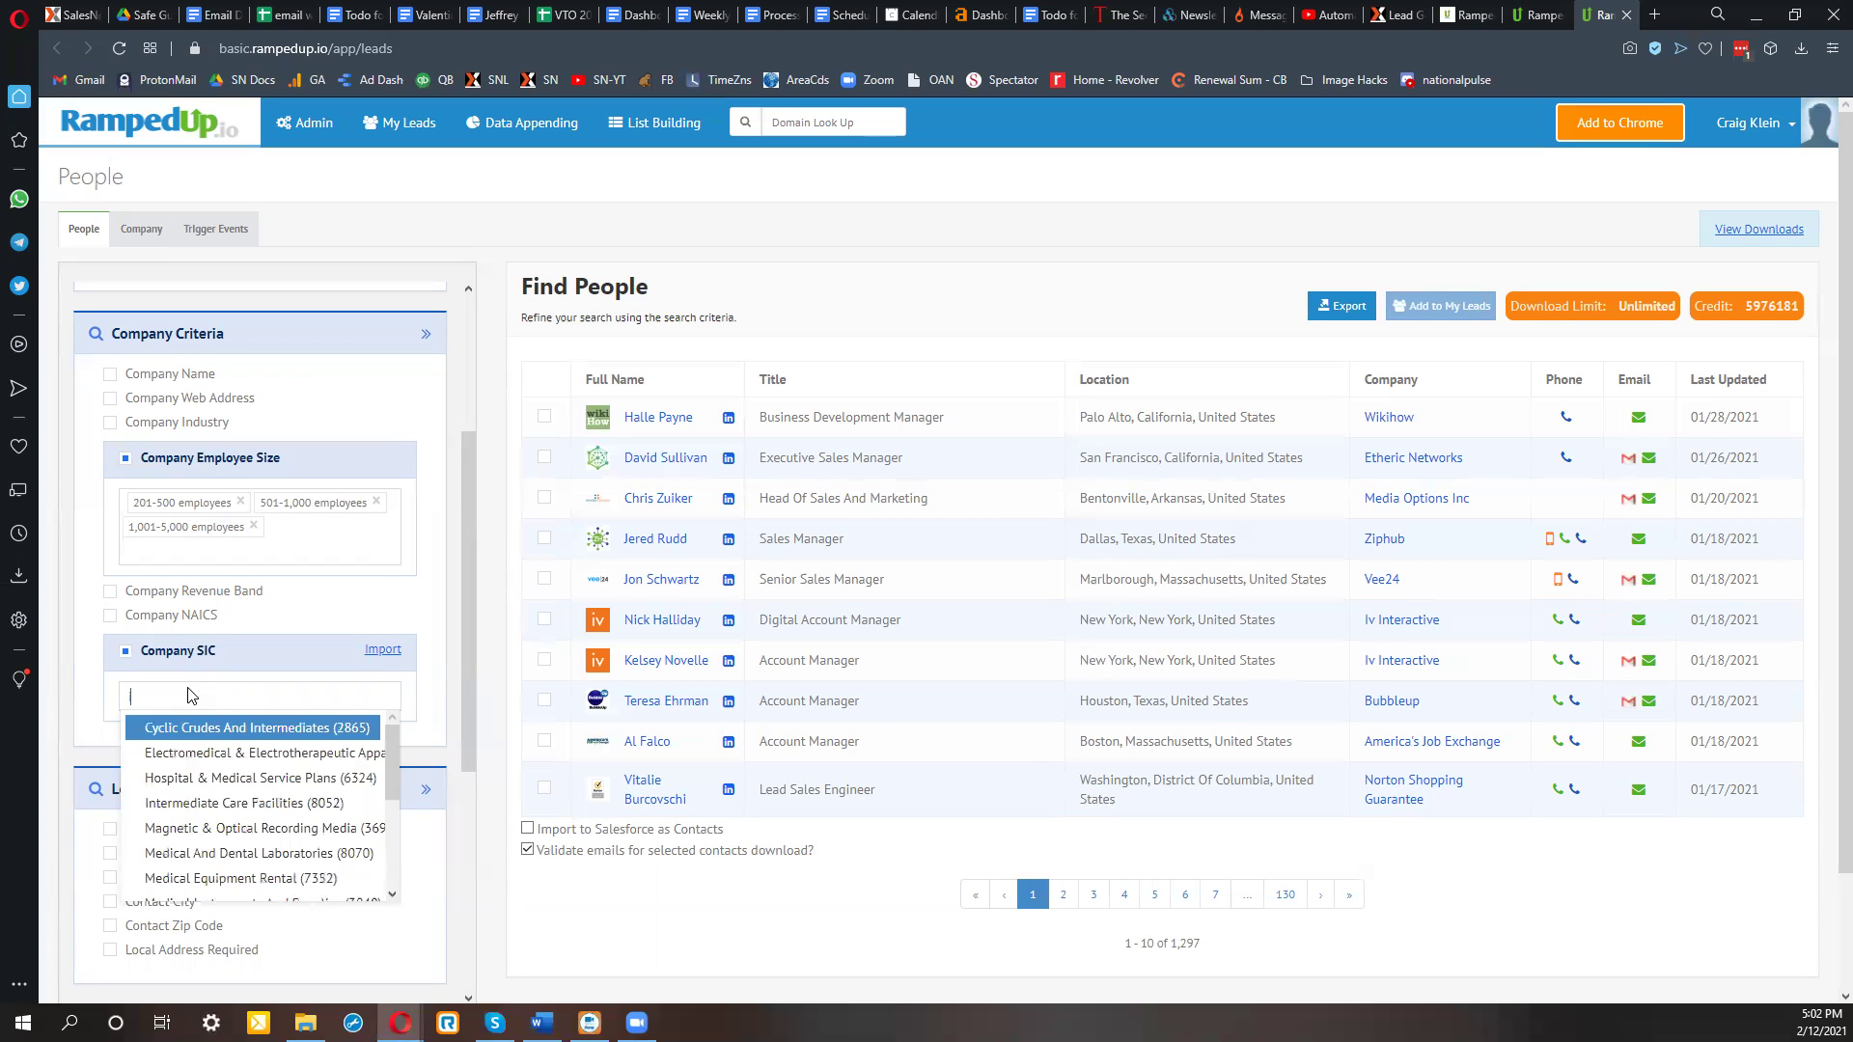
type("i")
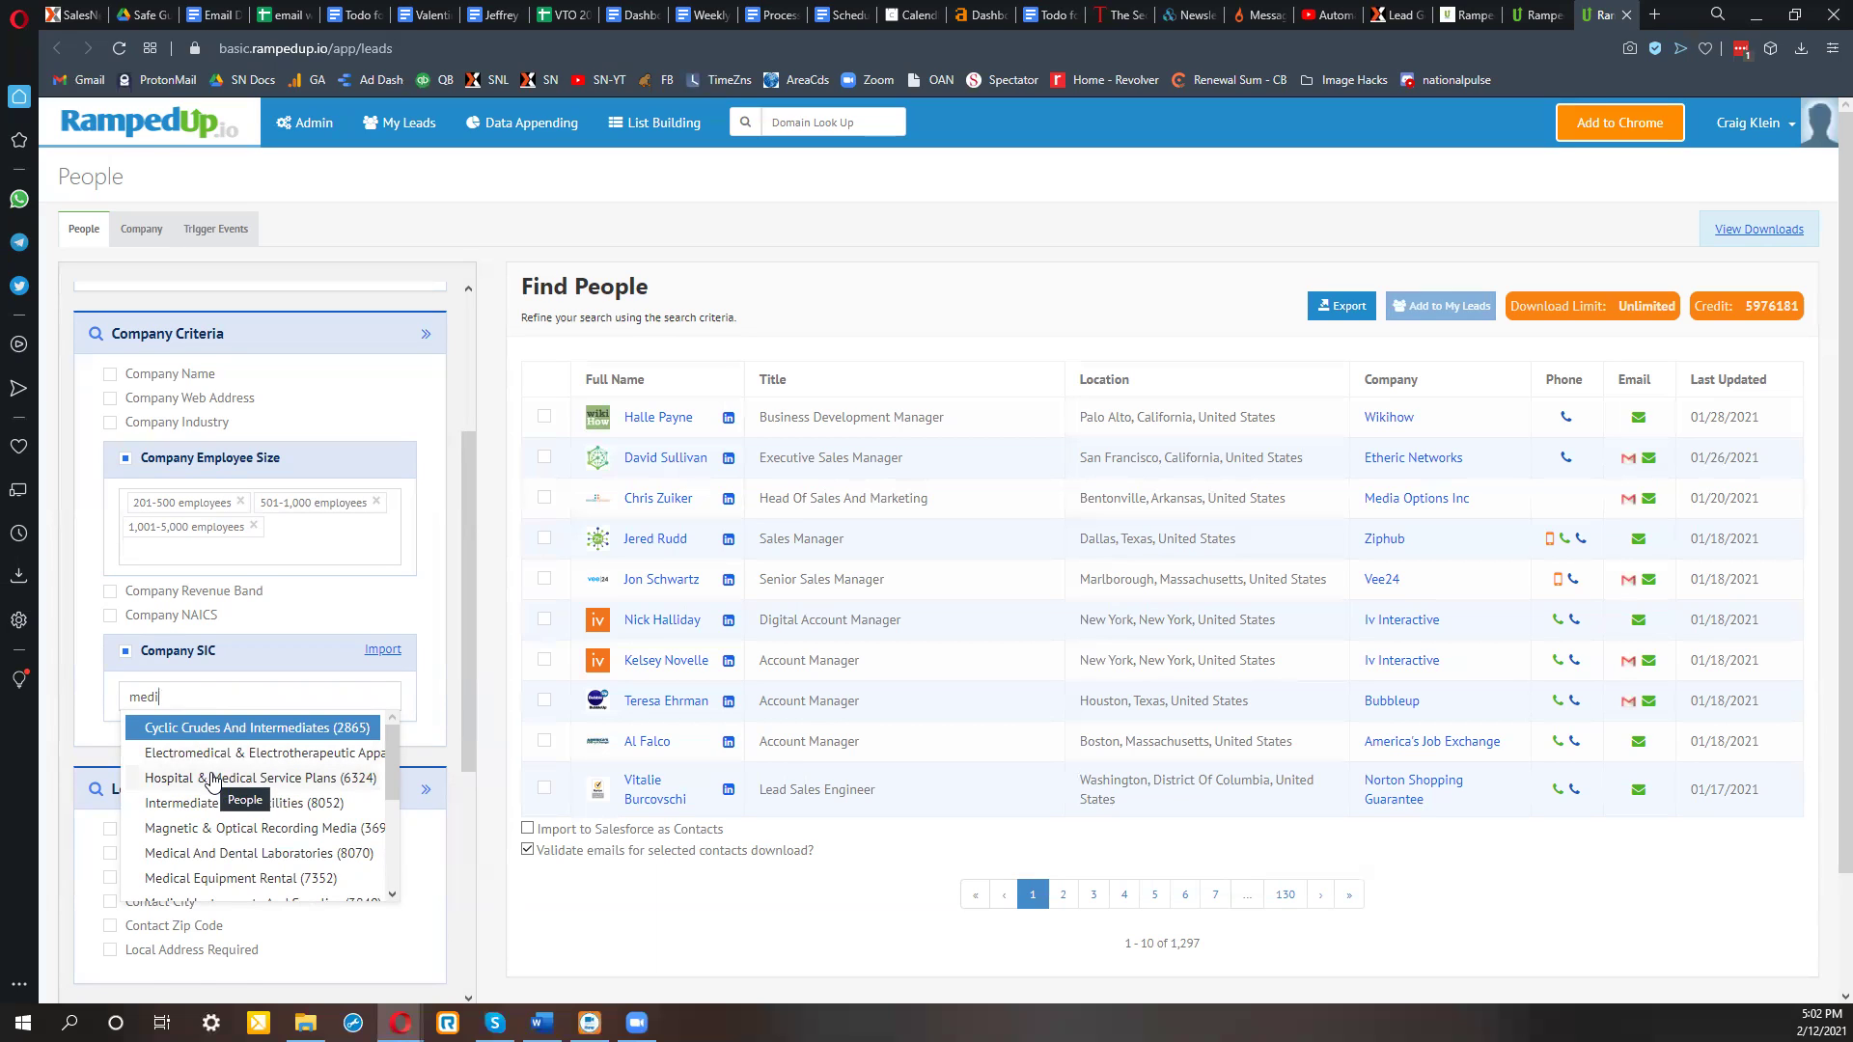
left_click(212, 778)
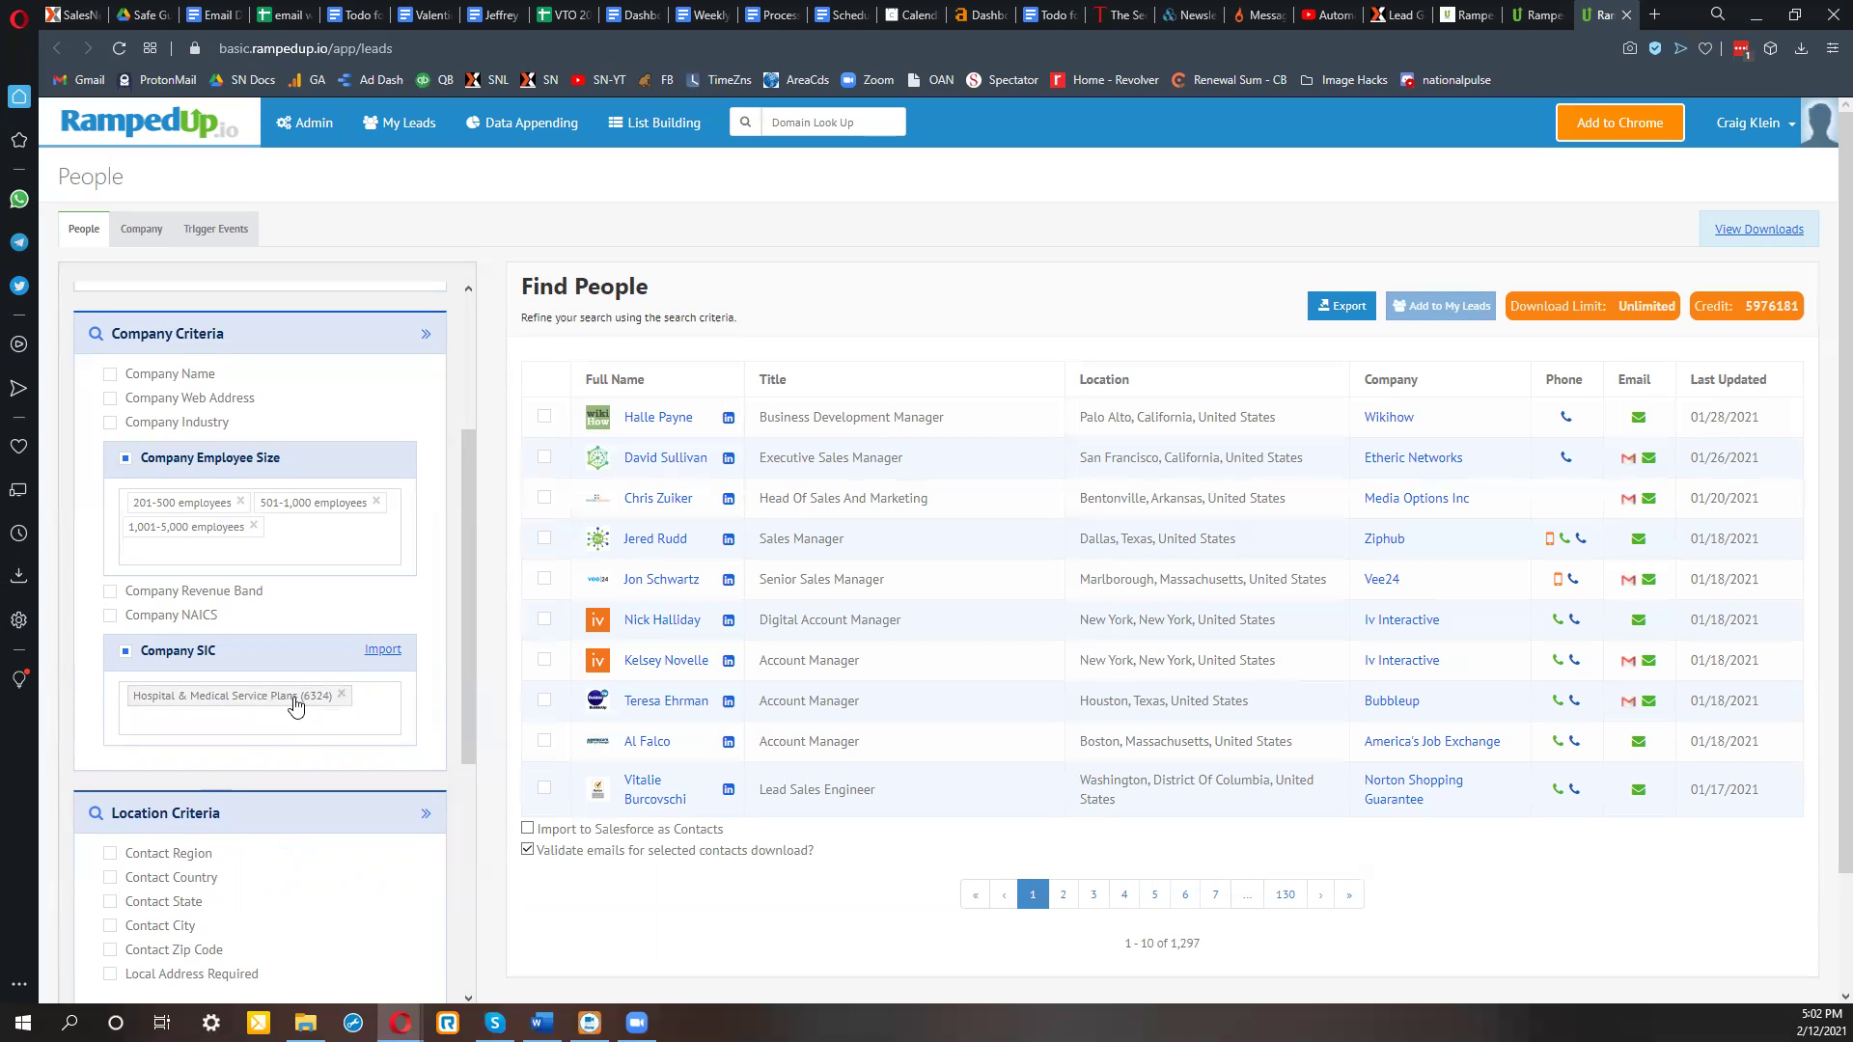
left_click(343, 696)
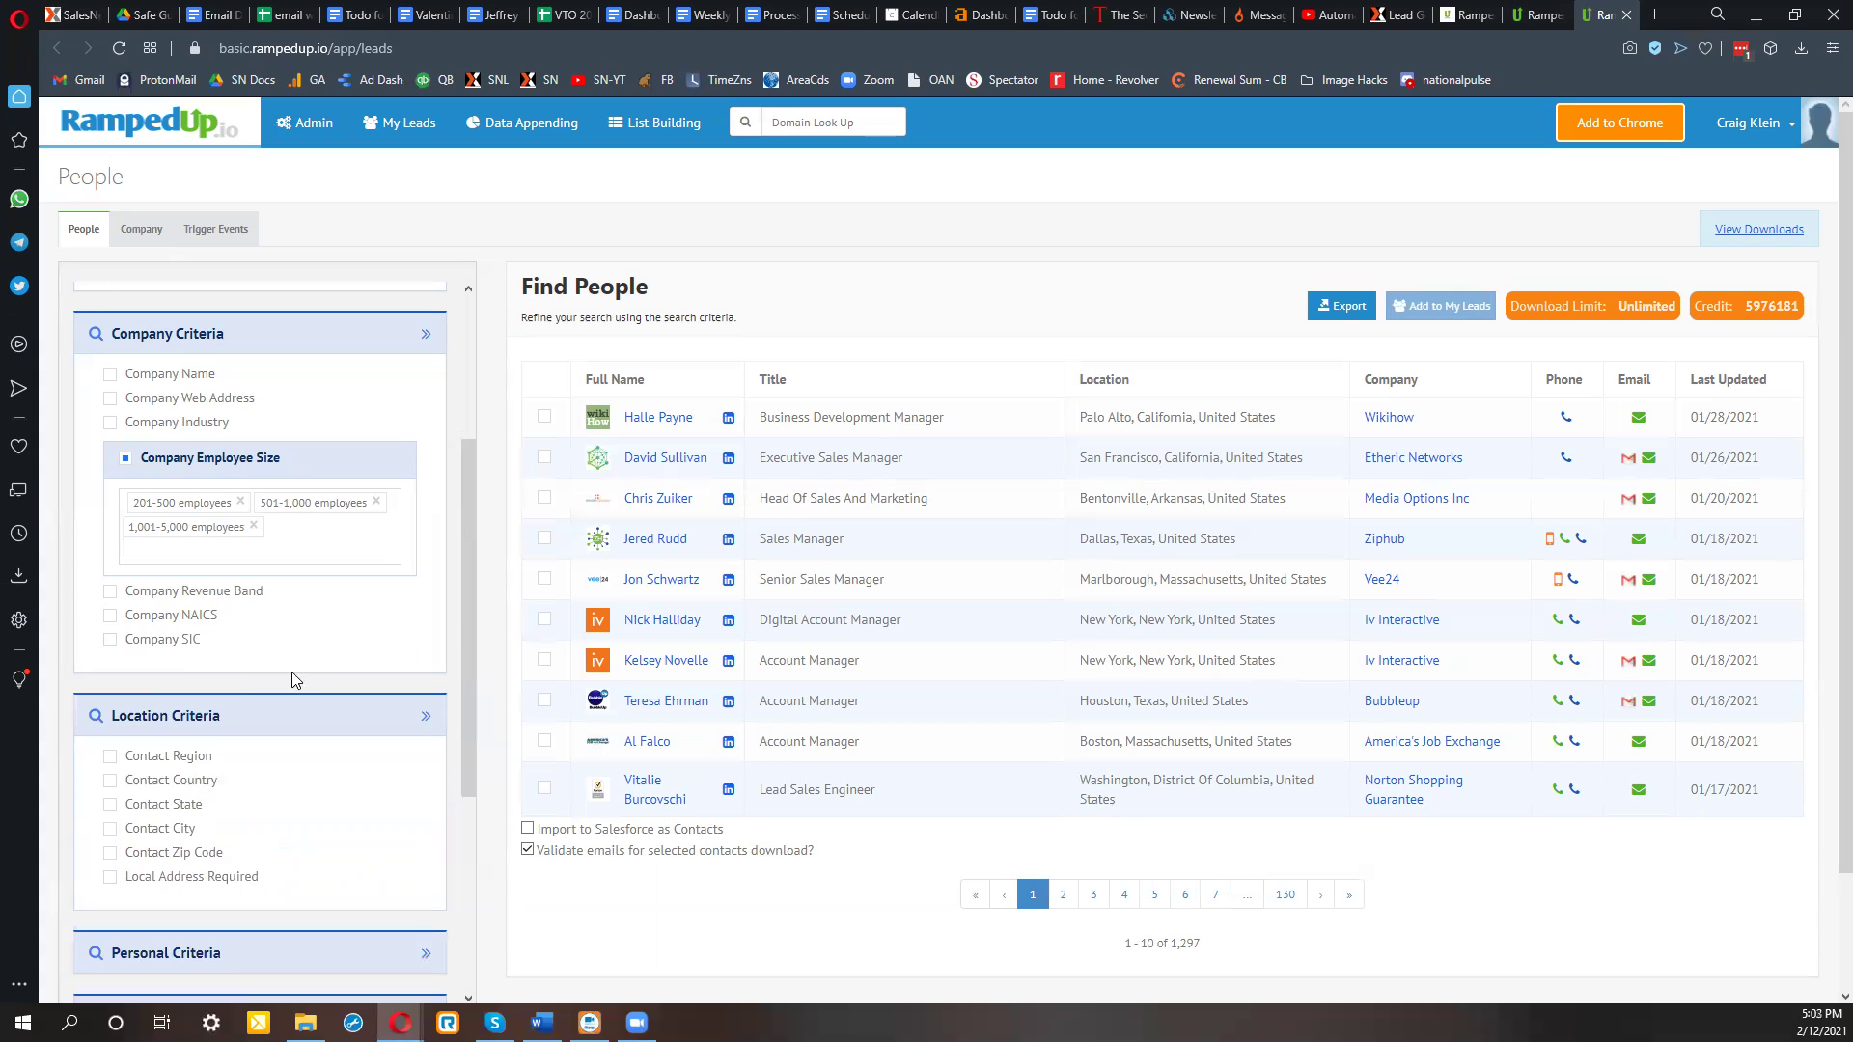
Filter Contact Country to United States, run the search and open the second page of results.
scroll(296, 681, "down", 4)
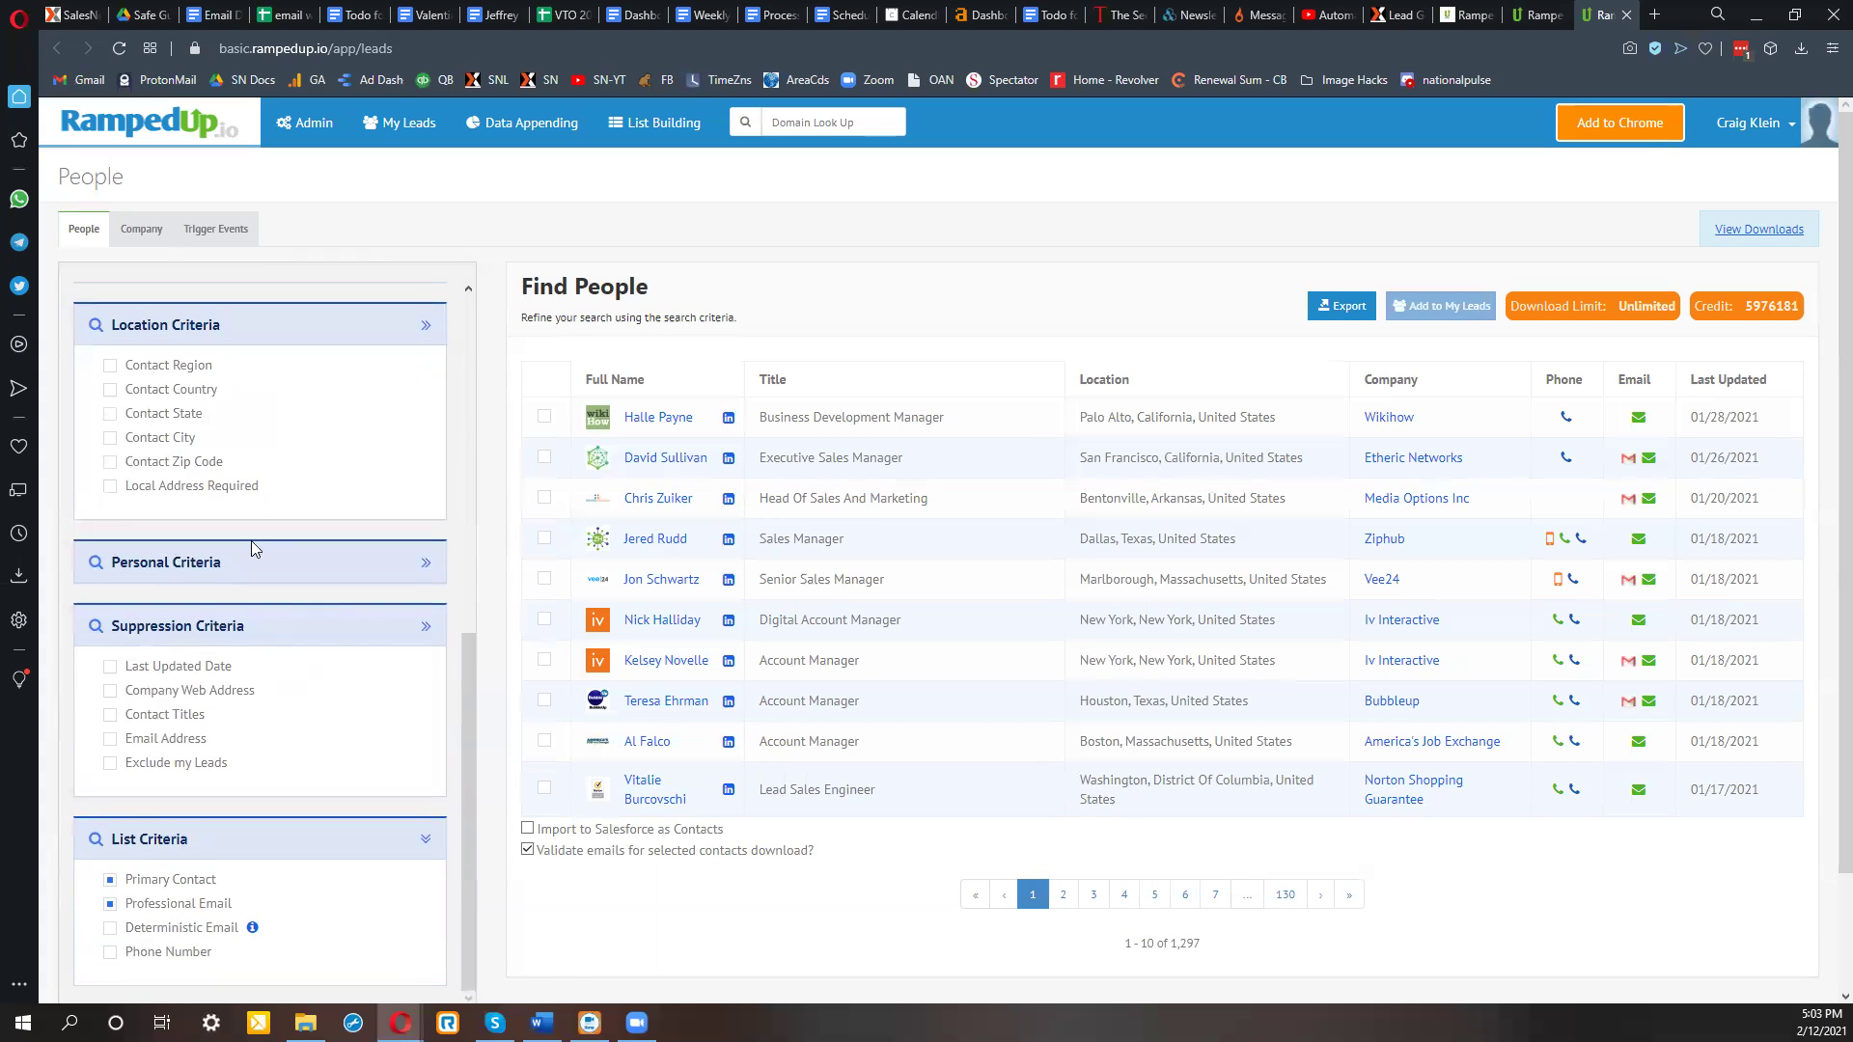
left_click(112, 392)
left_click(174, 446)
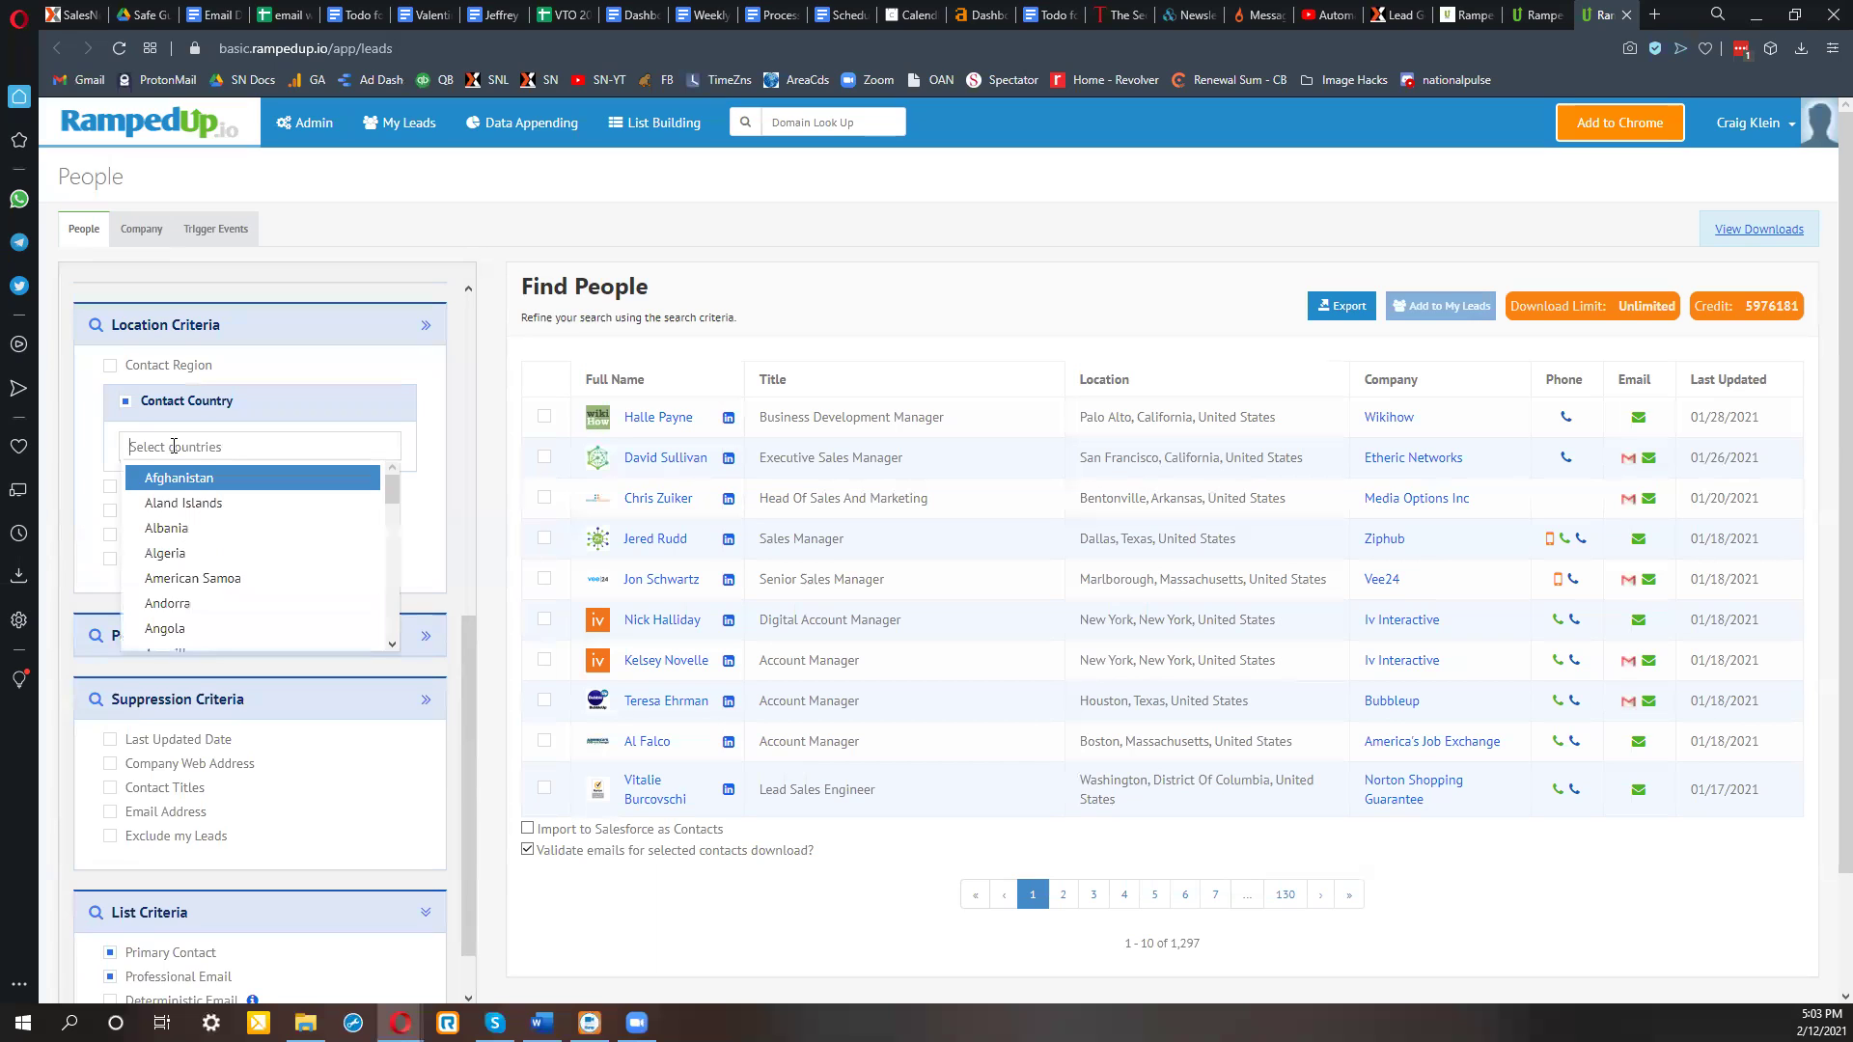
type("united")
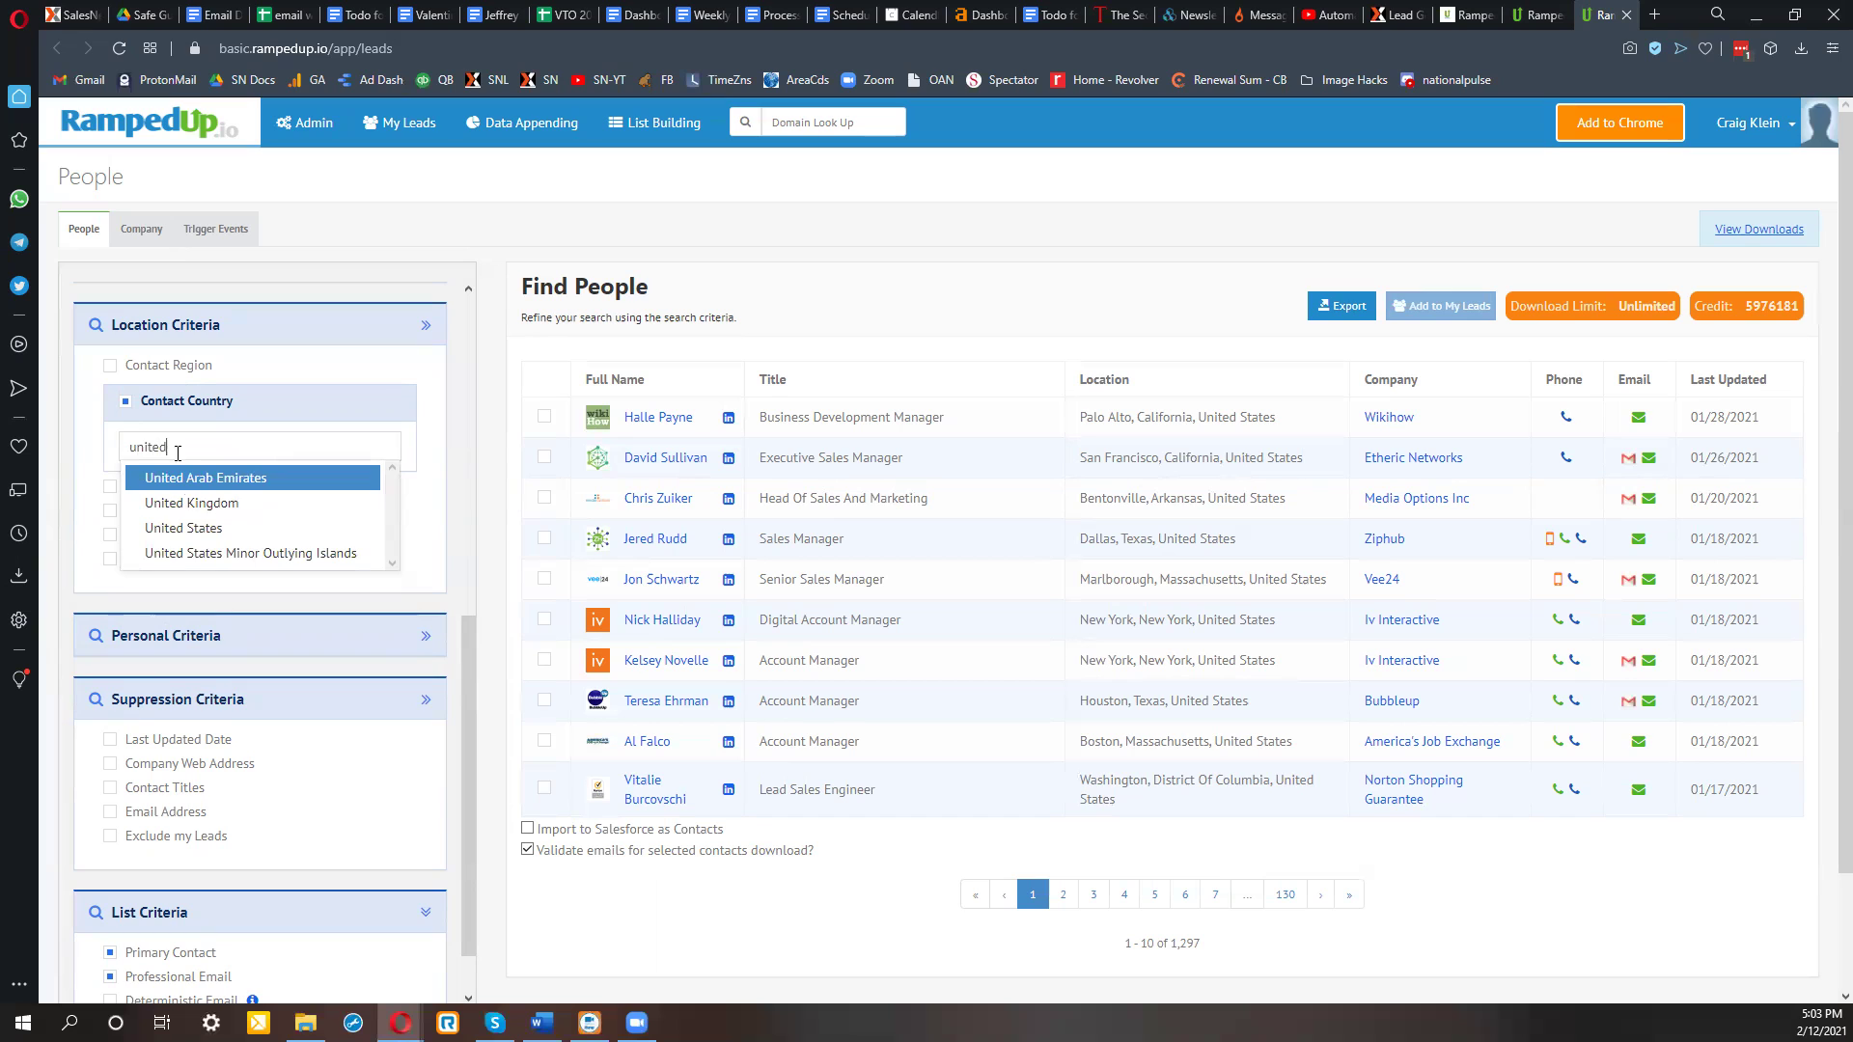
left_click(199, 528)
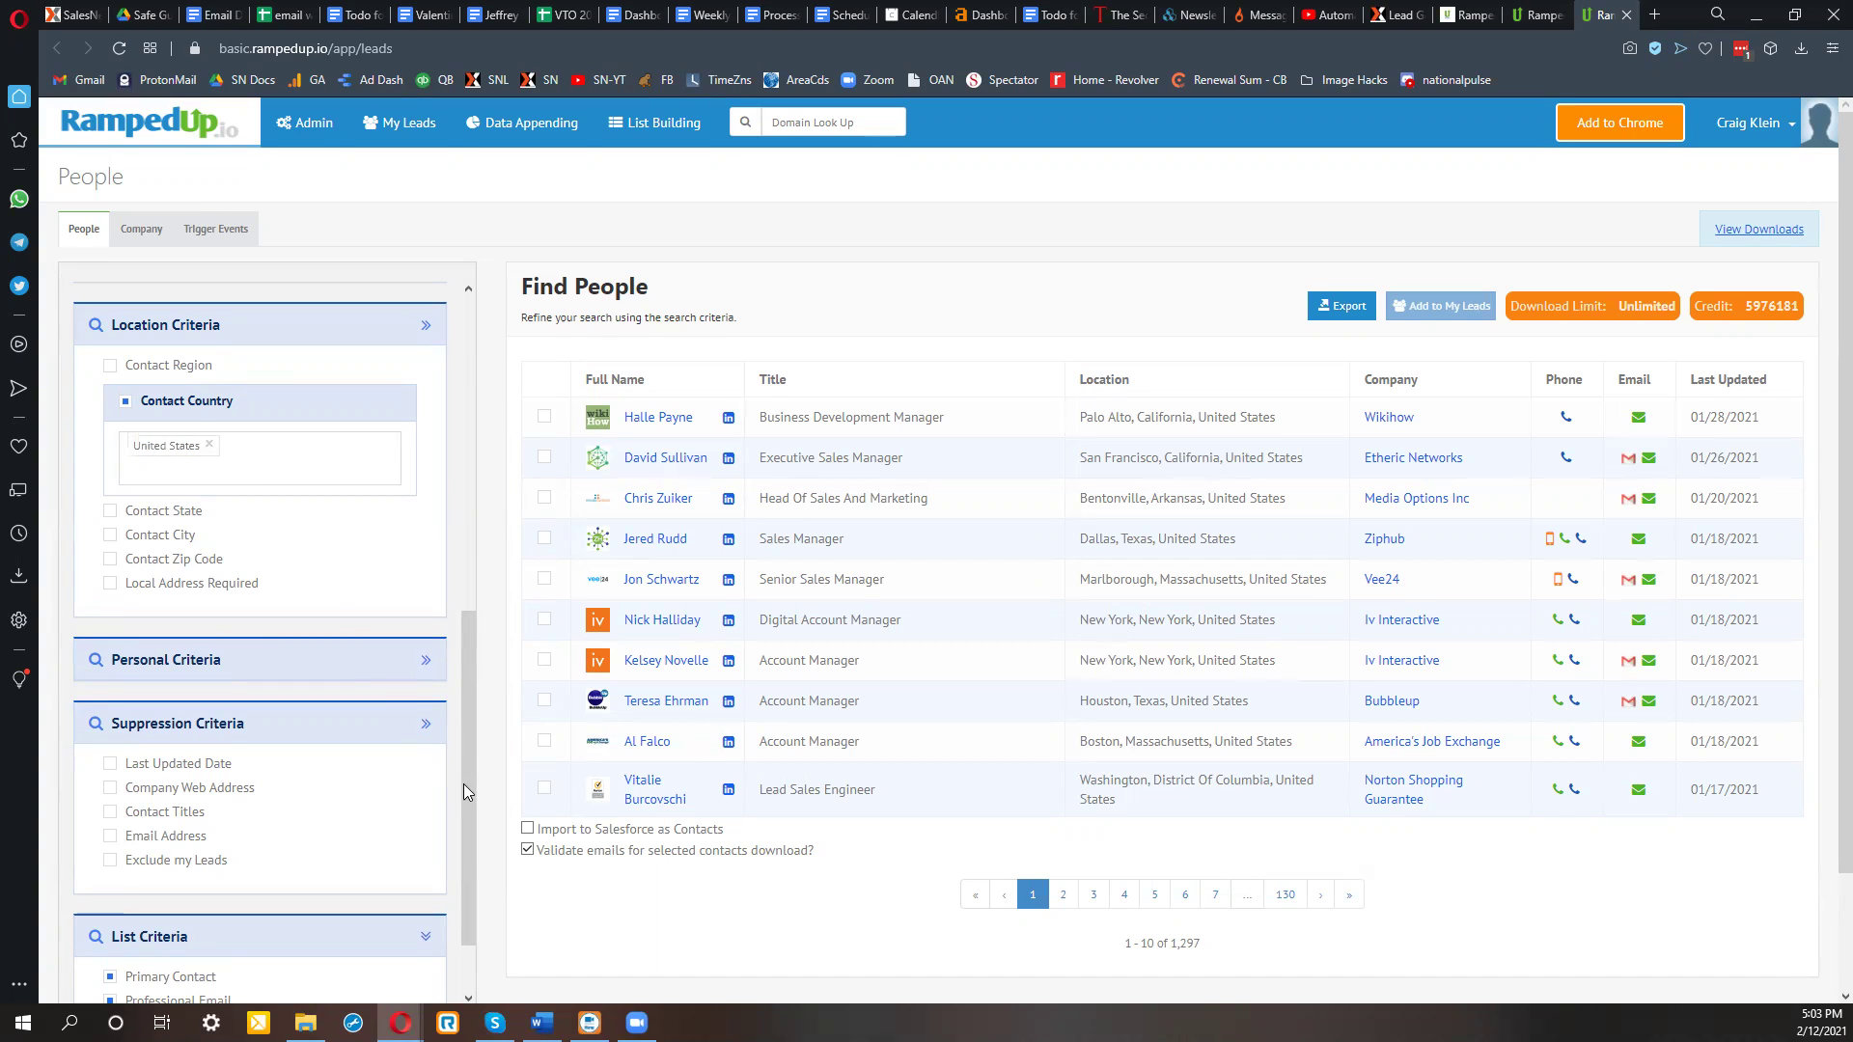
left_click_drag(464, 786, 465, 884)
scroll(548, 885, "down", 2)
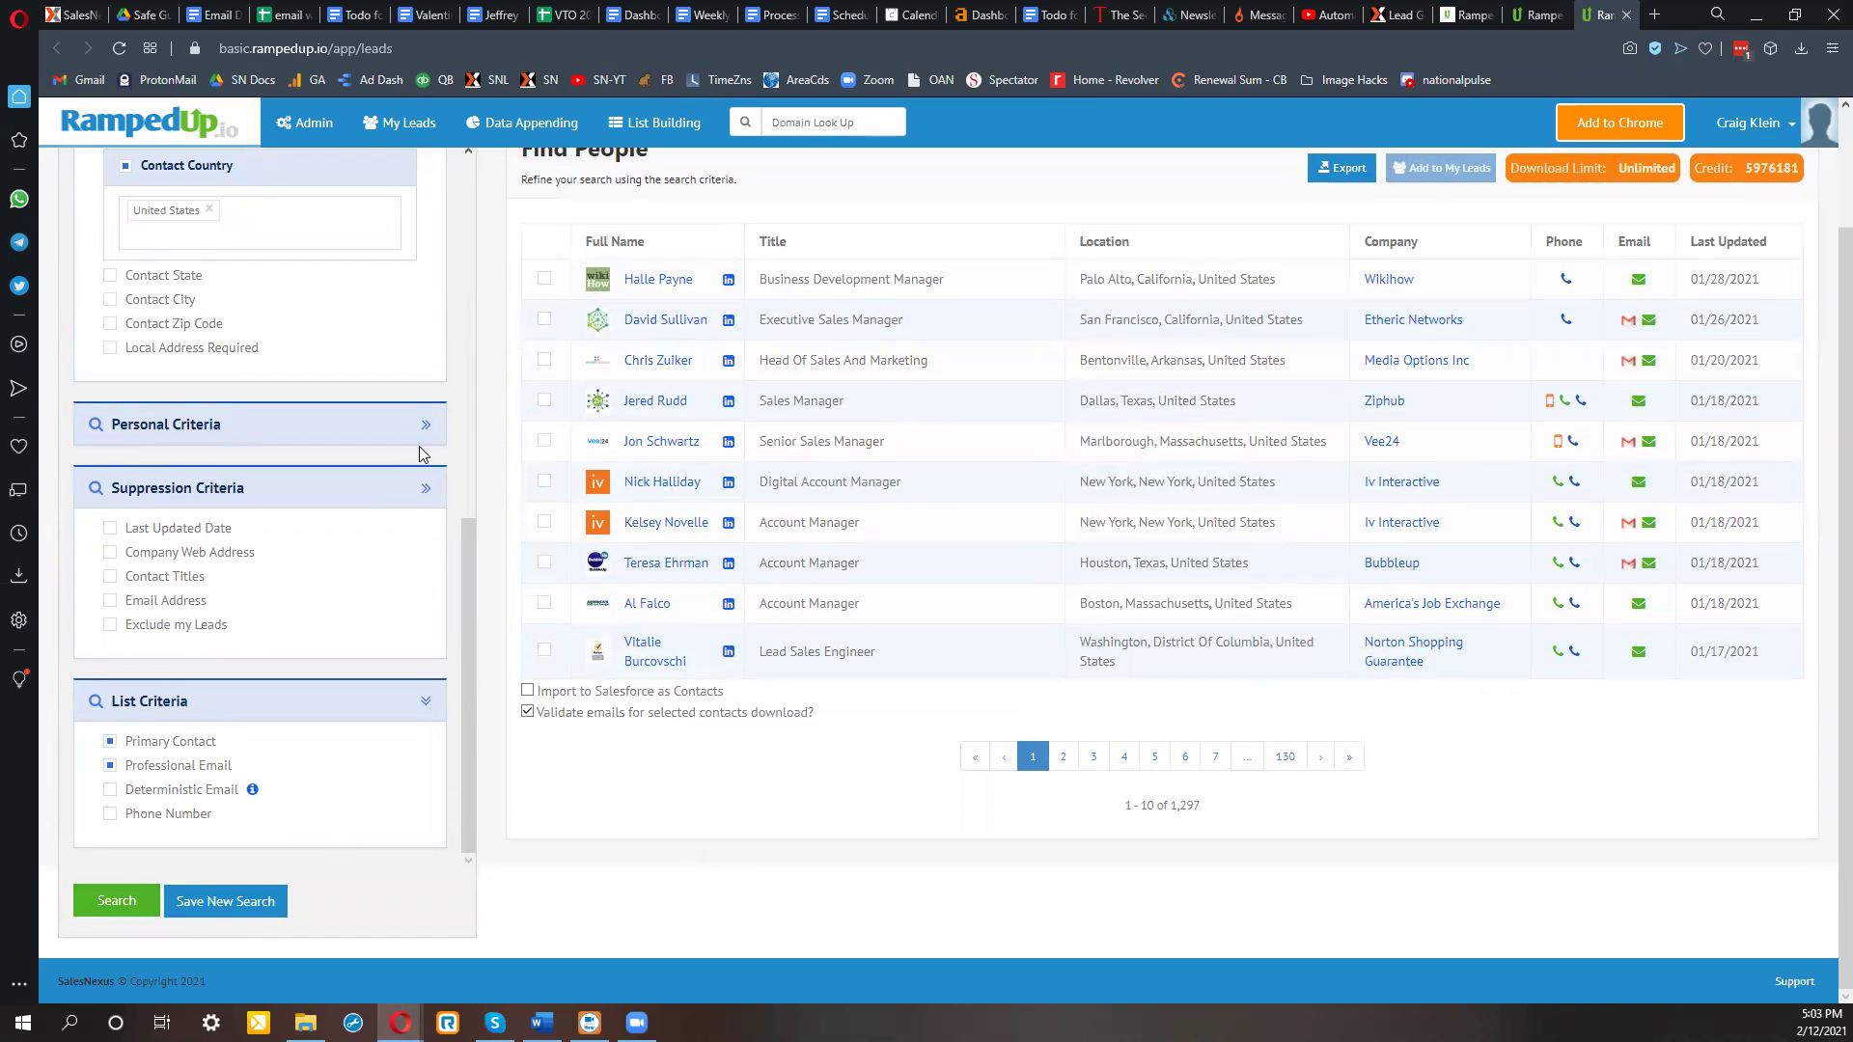
left_click(114, 917)
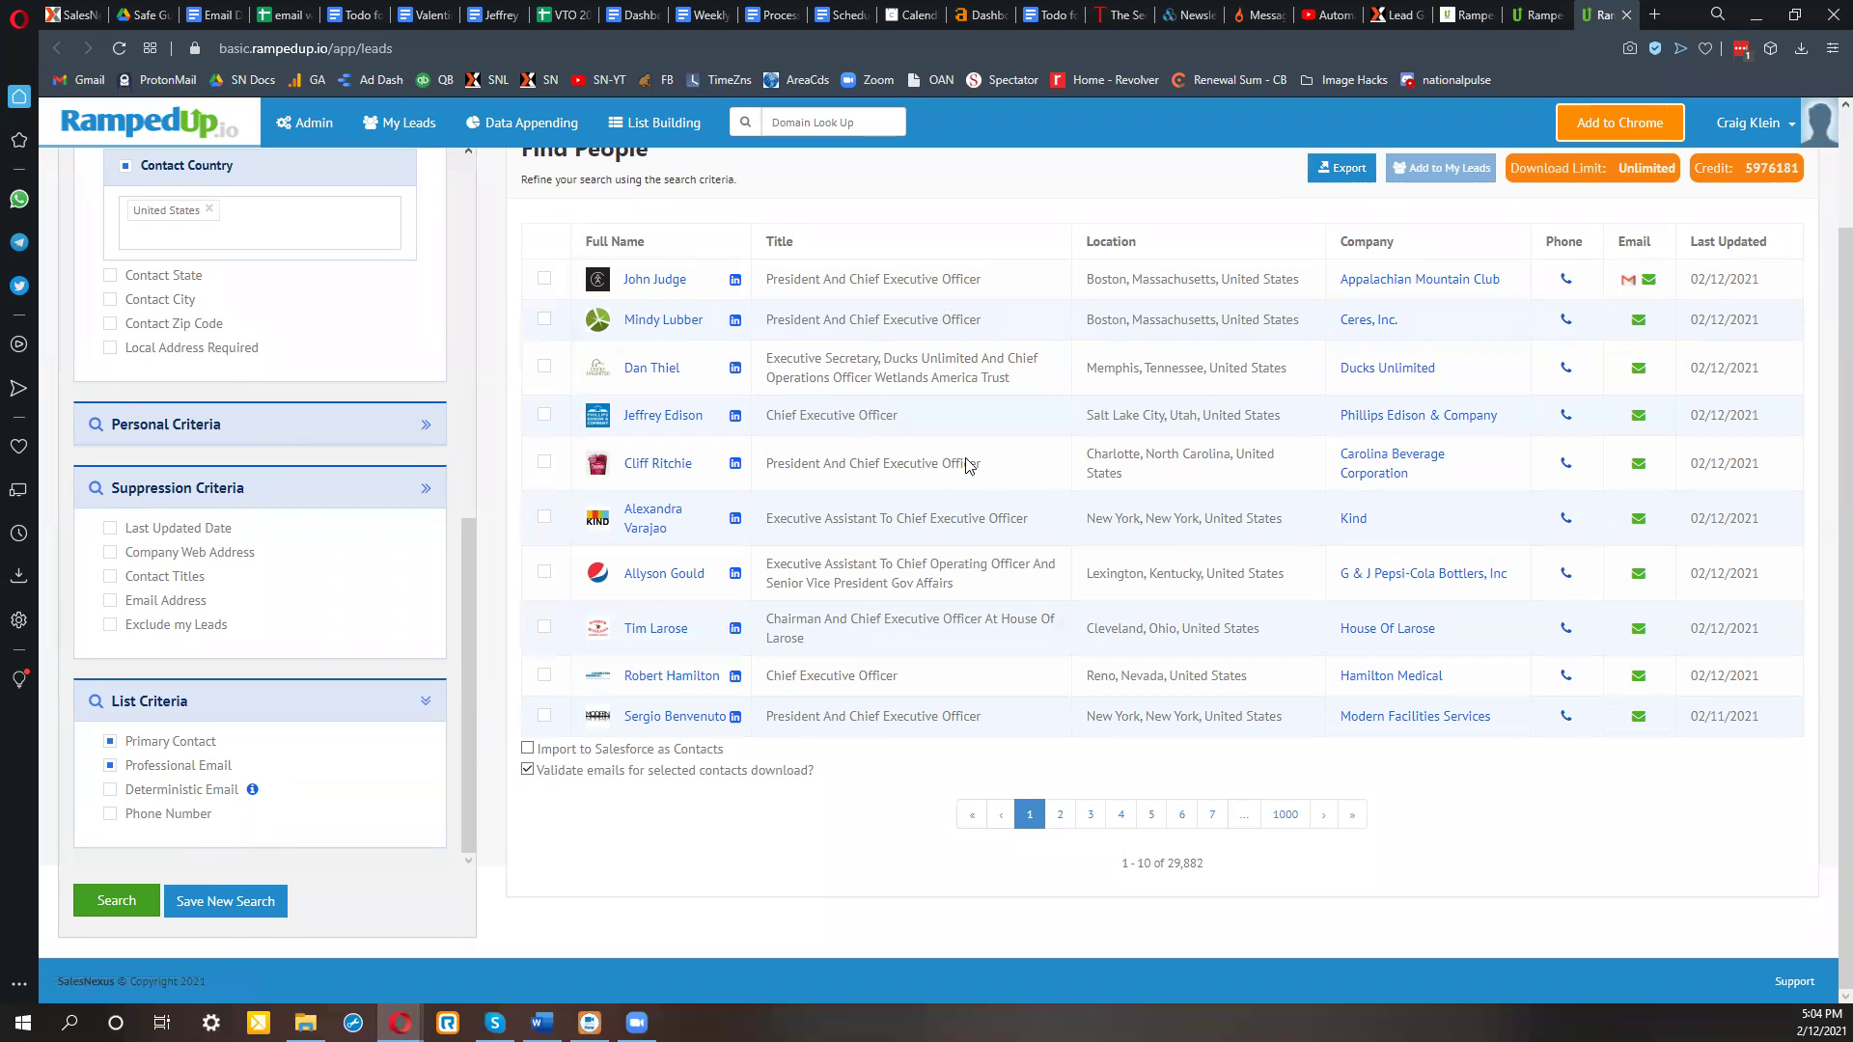
left_click(1061, 817)
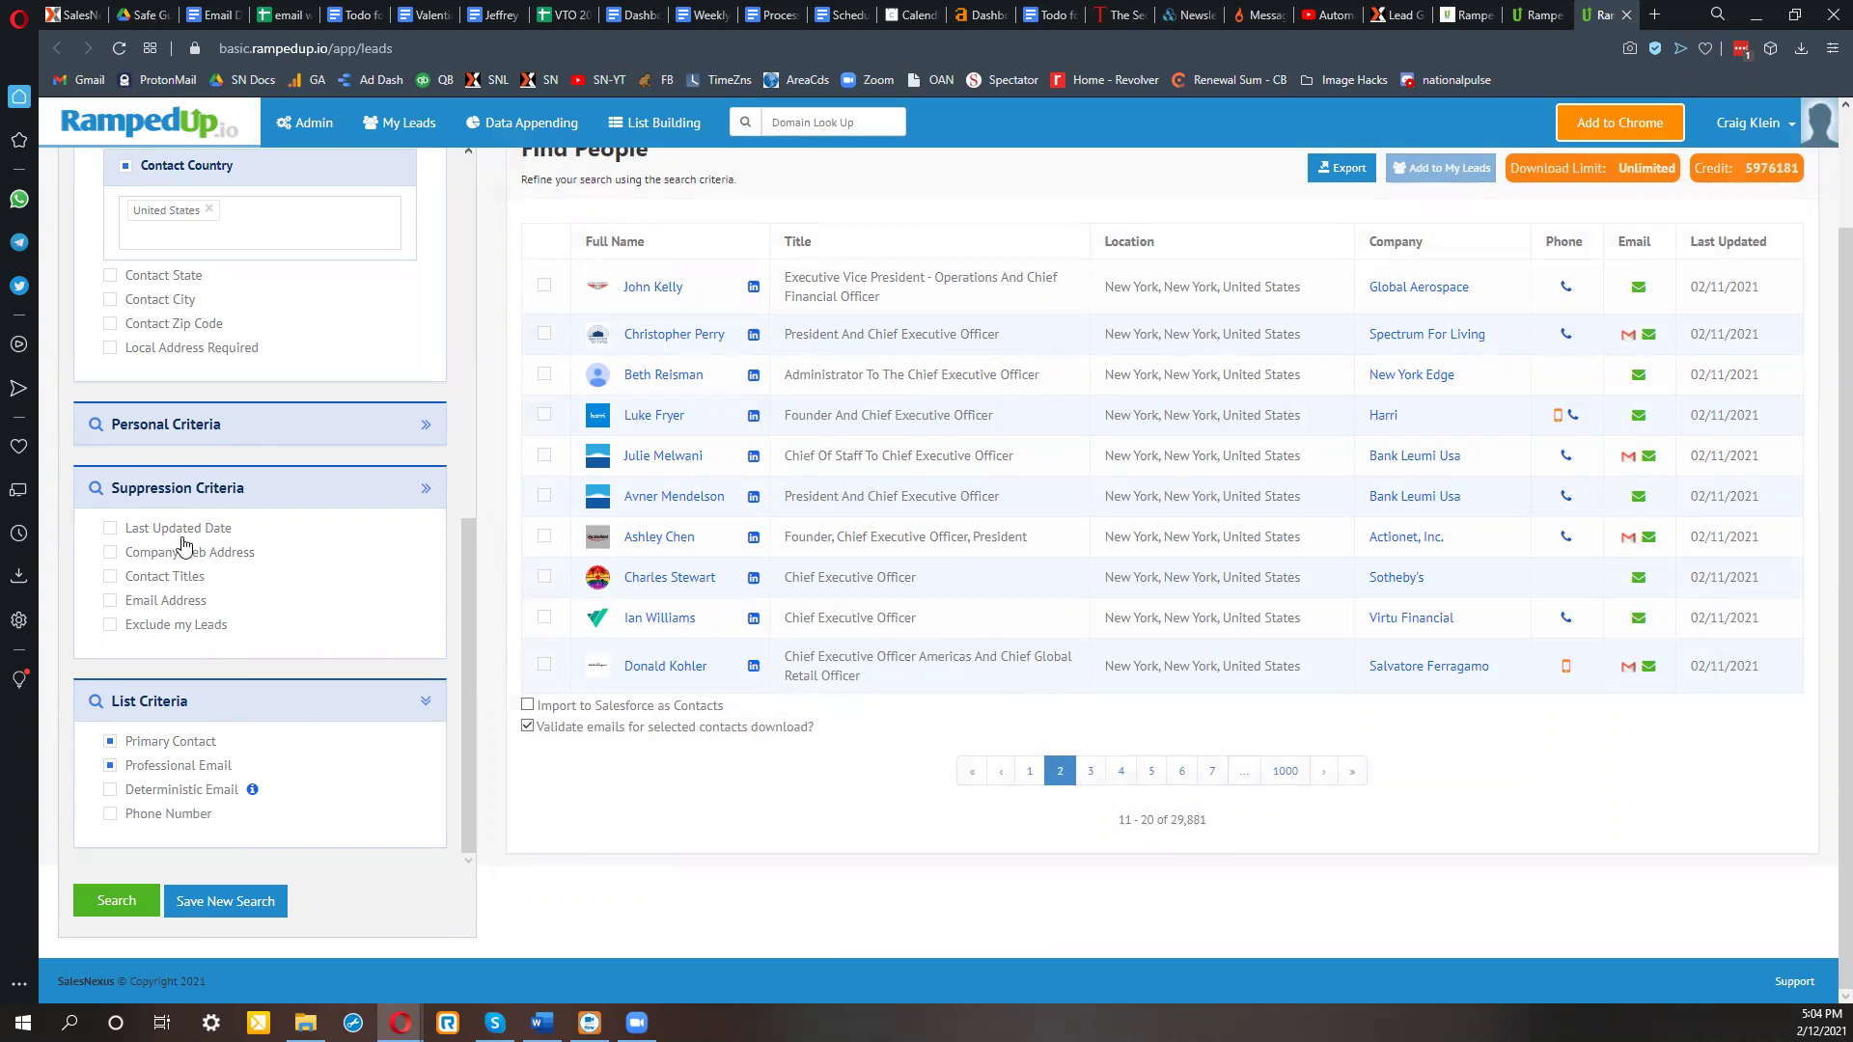
Suppress the contact titles "administrative" and "assistant" and rerun the search.
left_click(112, 579)
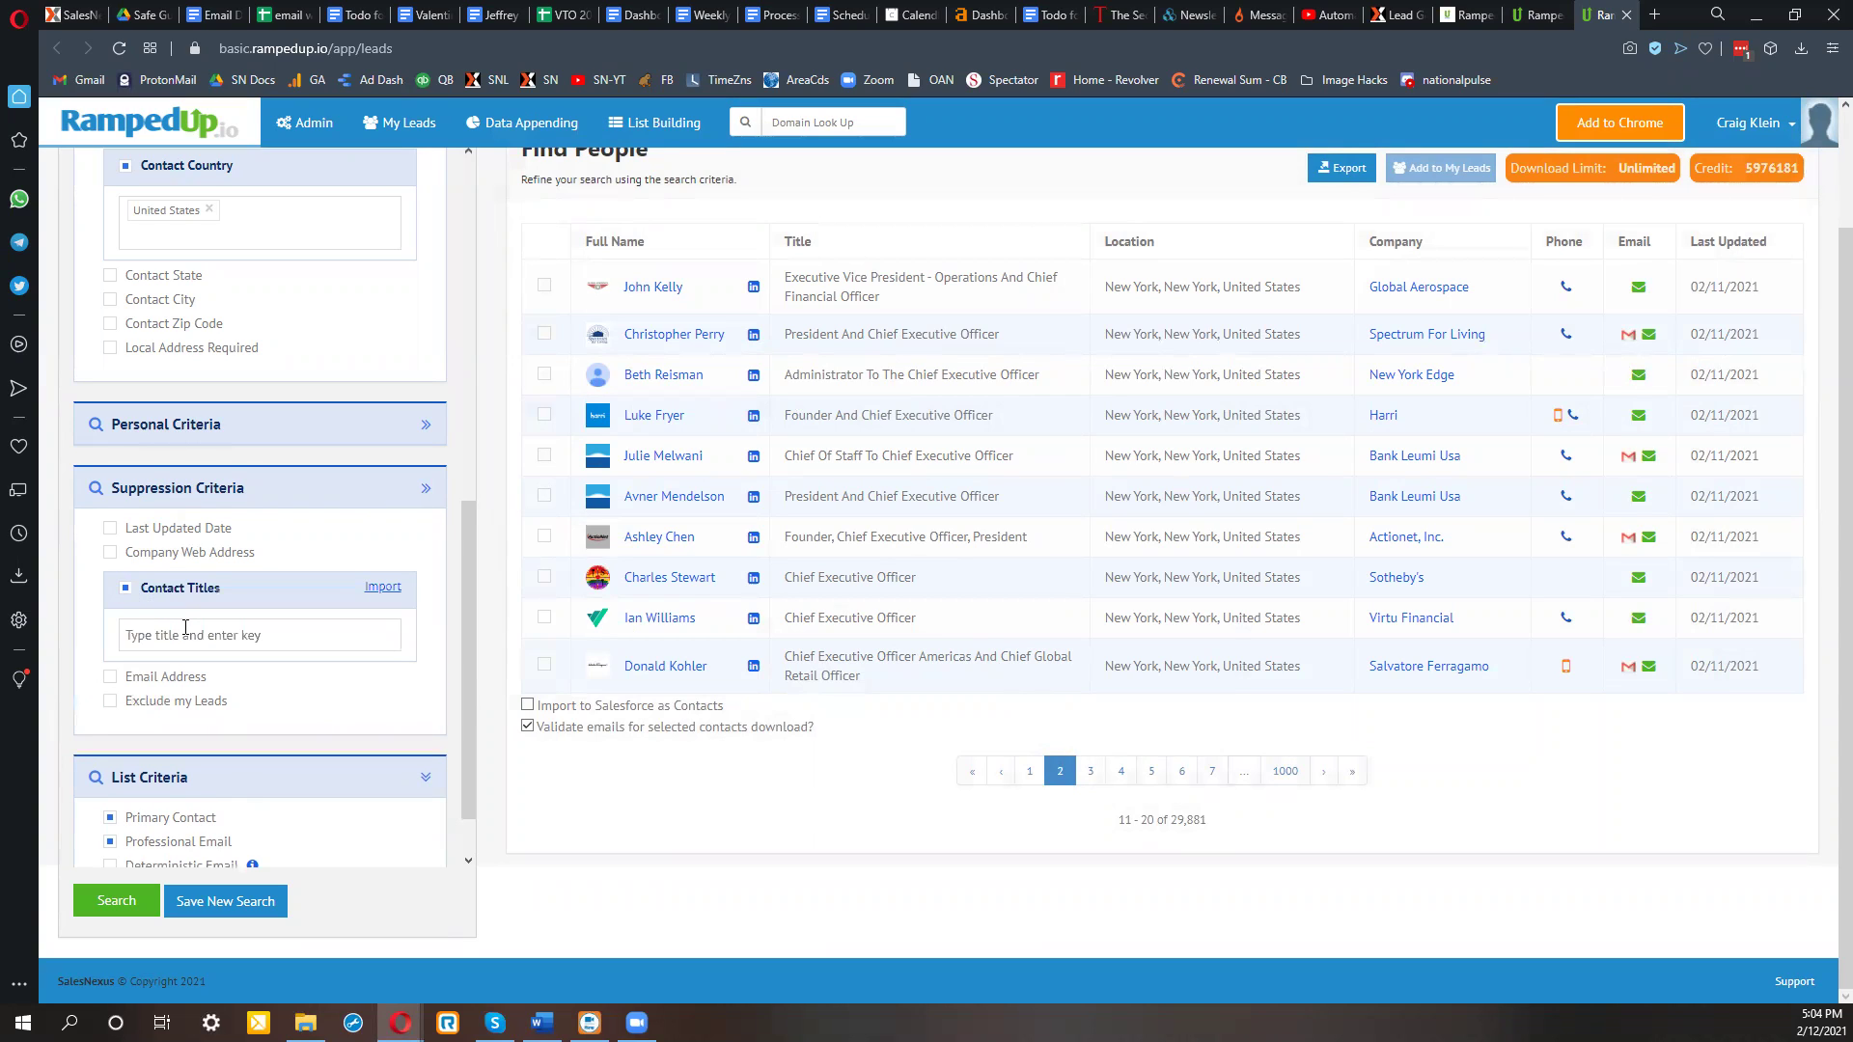
type("administrative")
key("Return")
type("as")
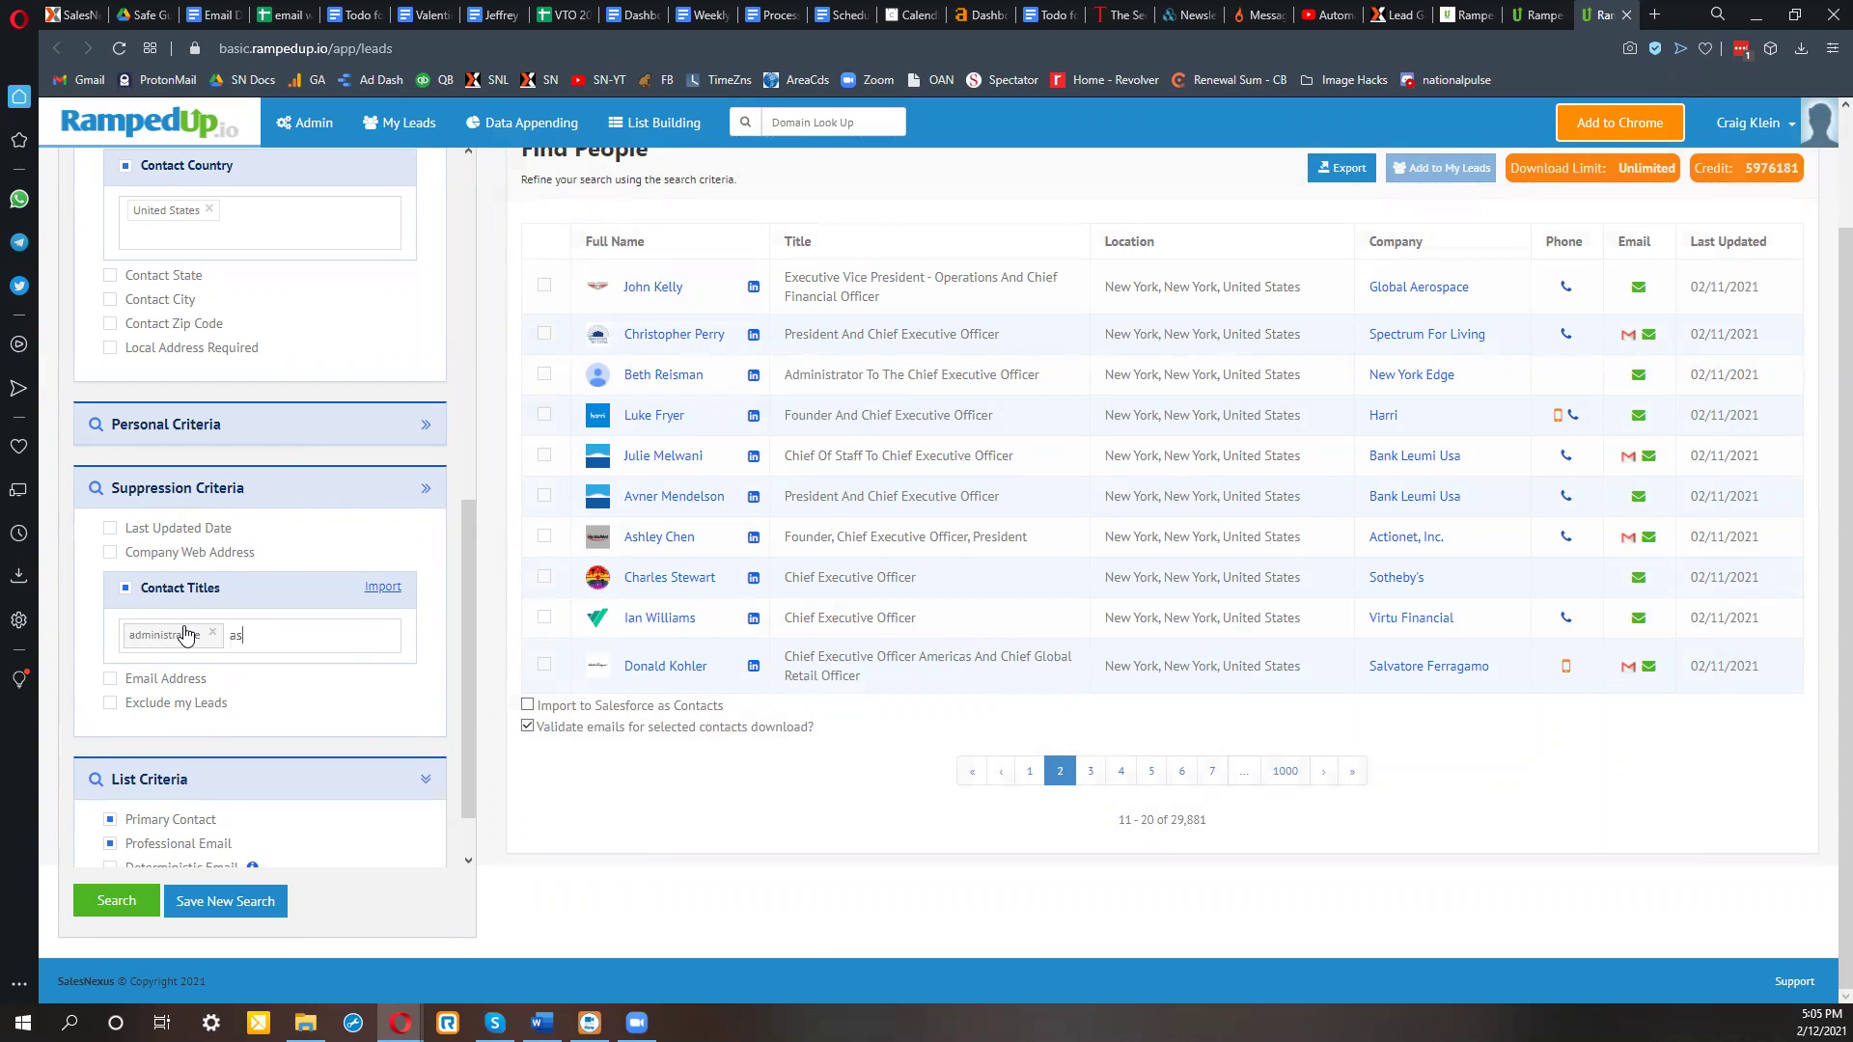
type("sistant")
key("Return")
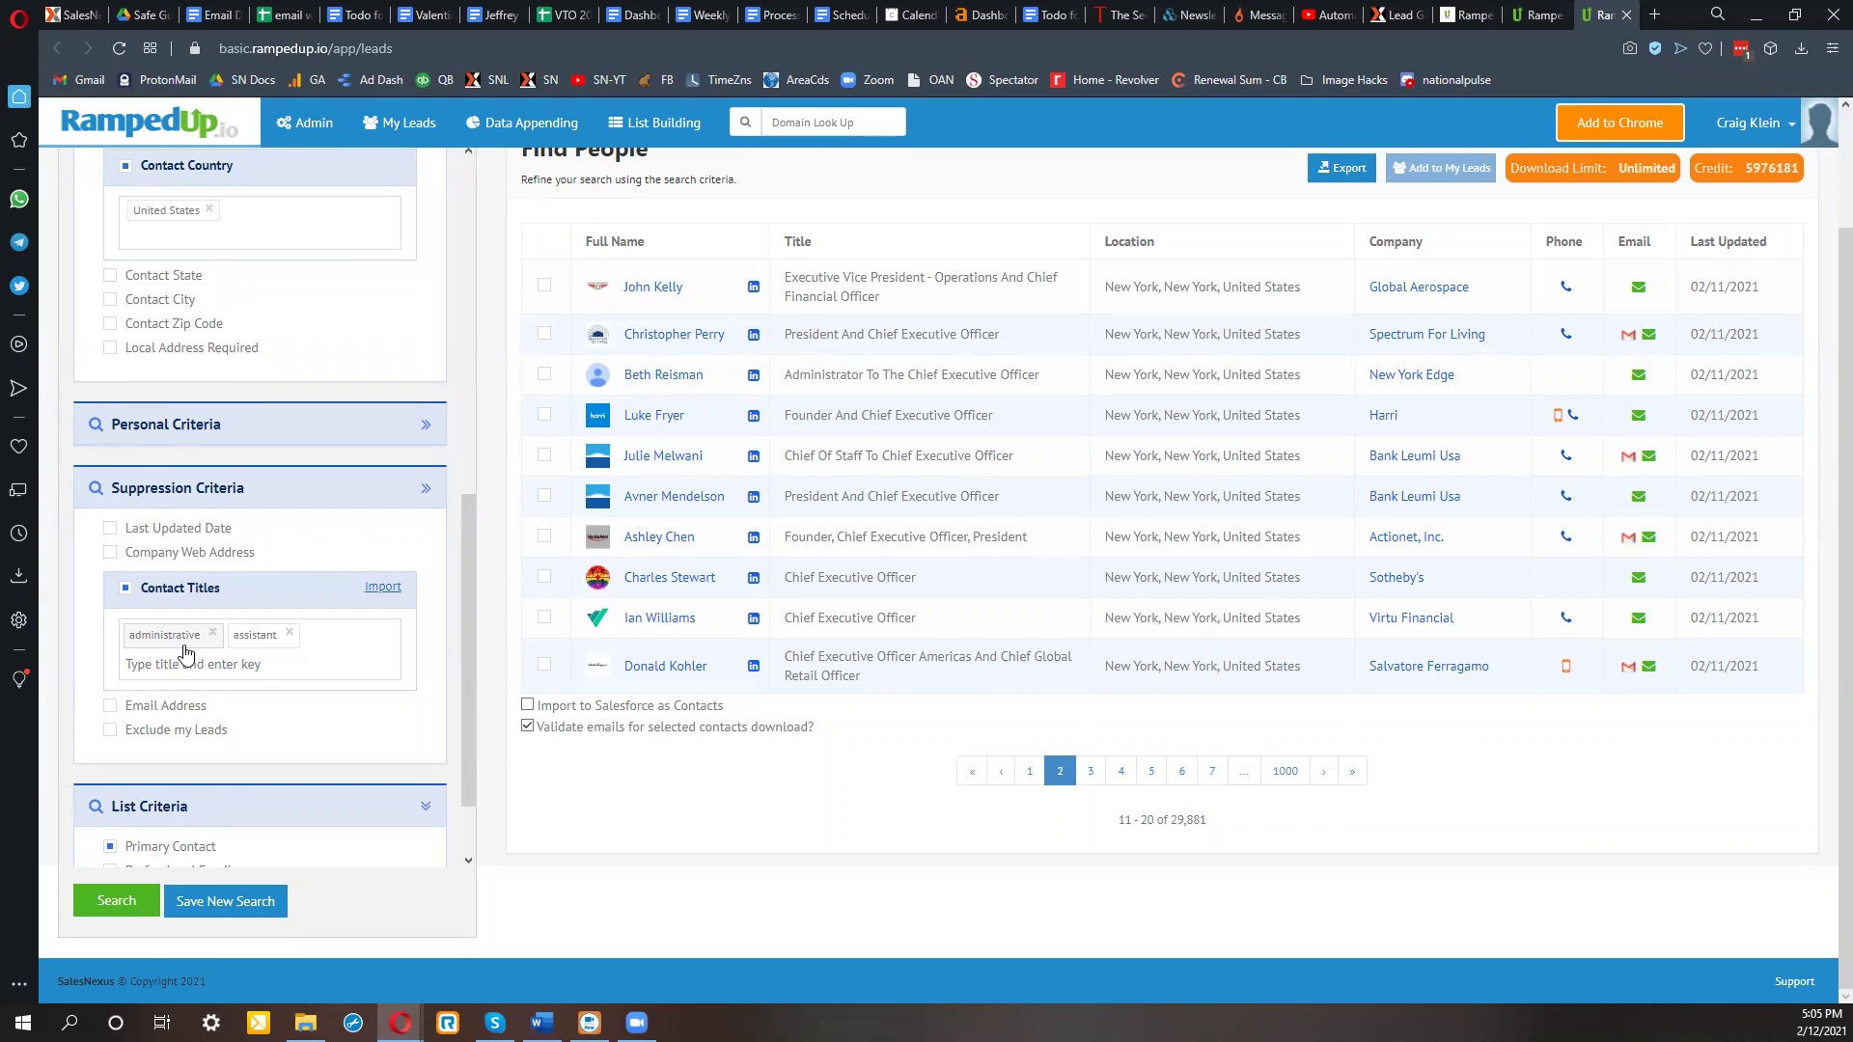
left_click(132, 906)
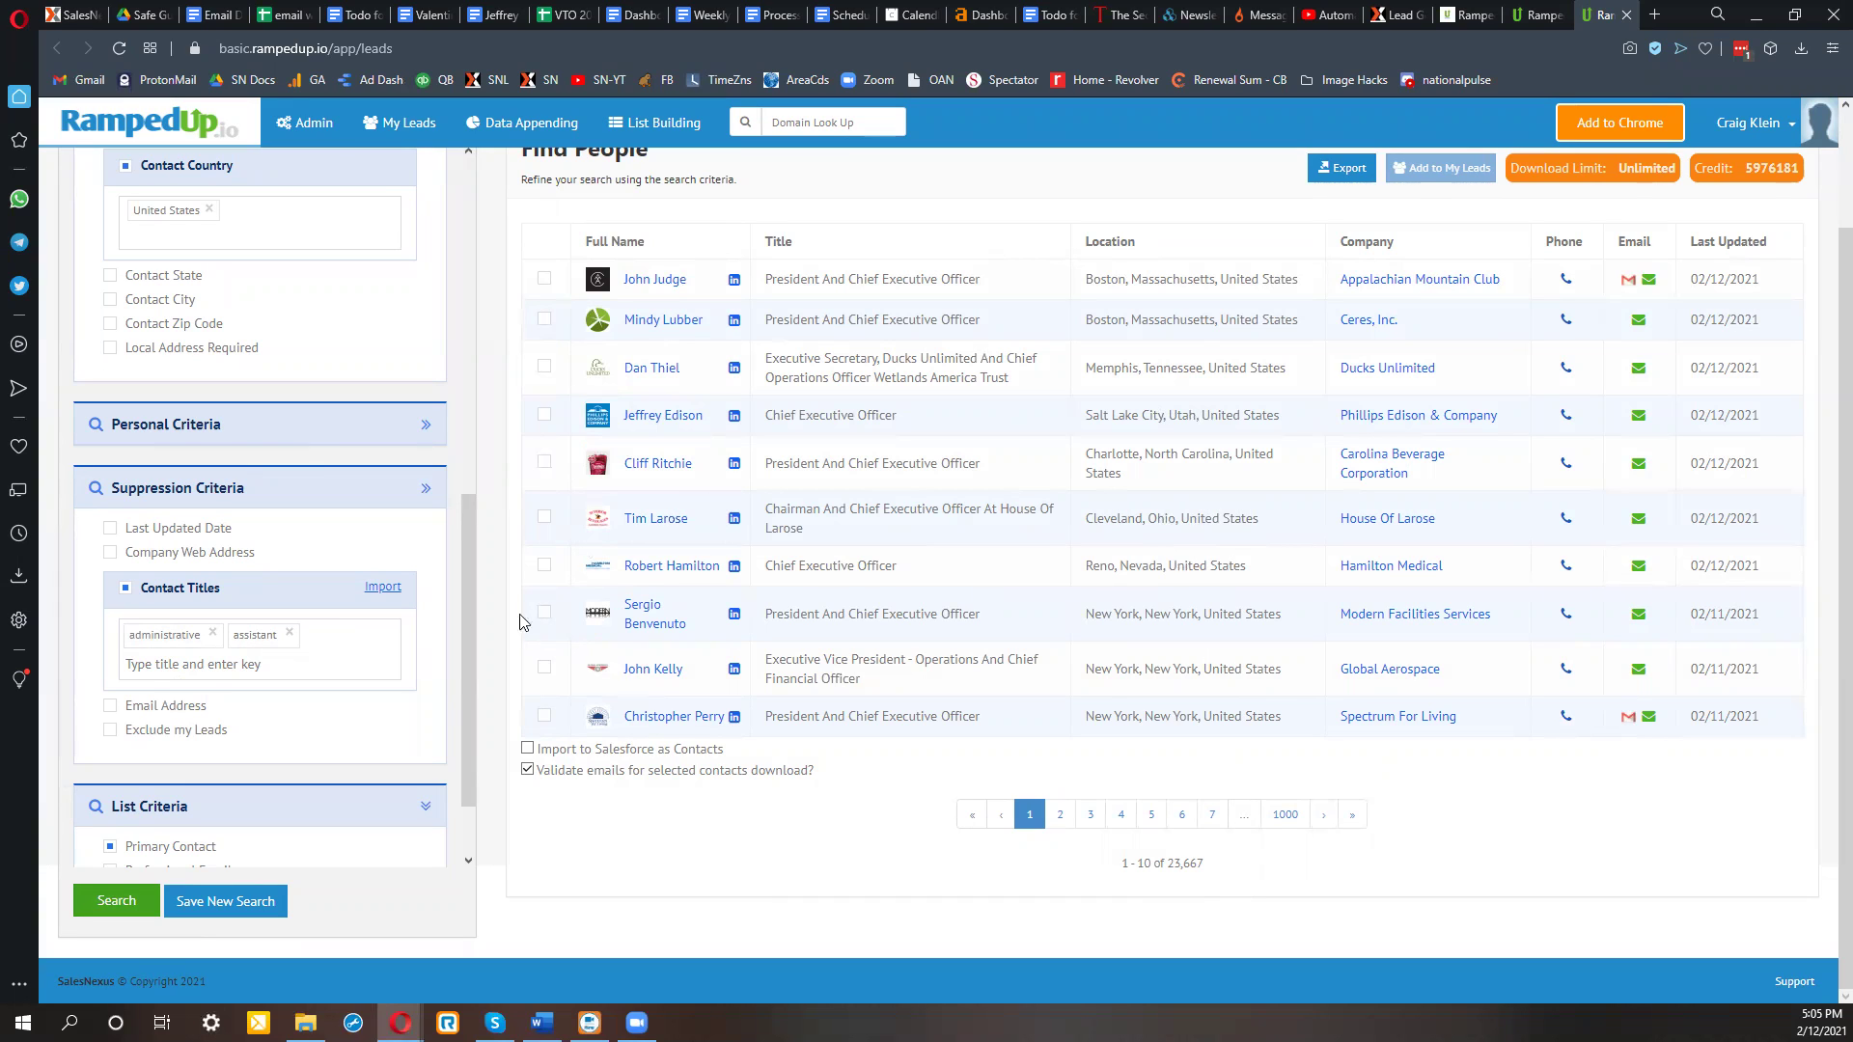
Try a search with Job Level set to Cxo, and remove that filter again.
left_click_drag(469, 700, 490, 336)
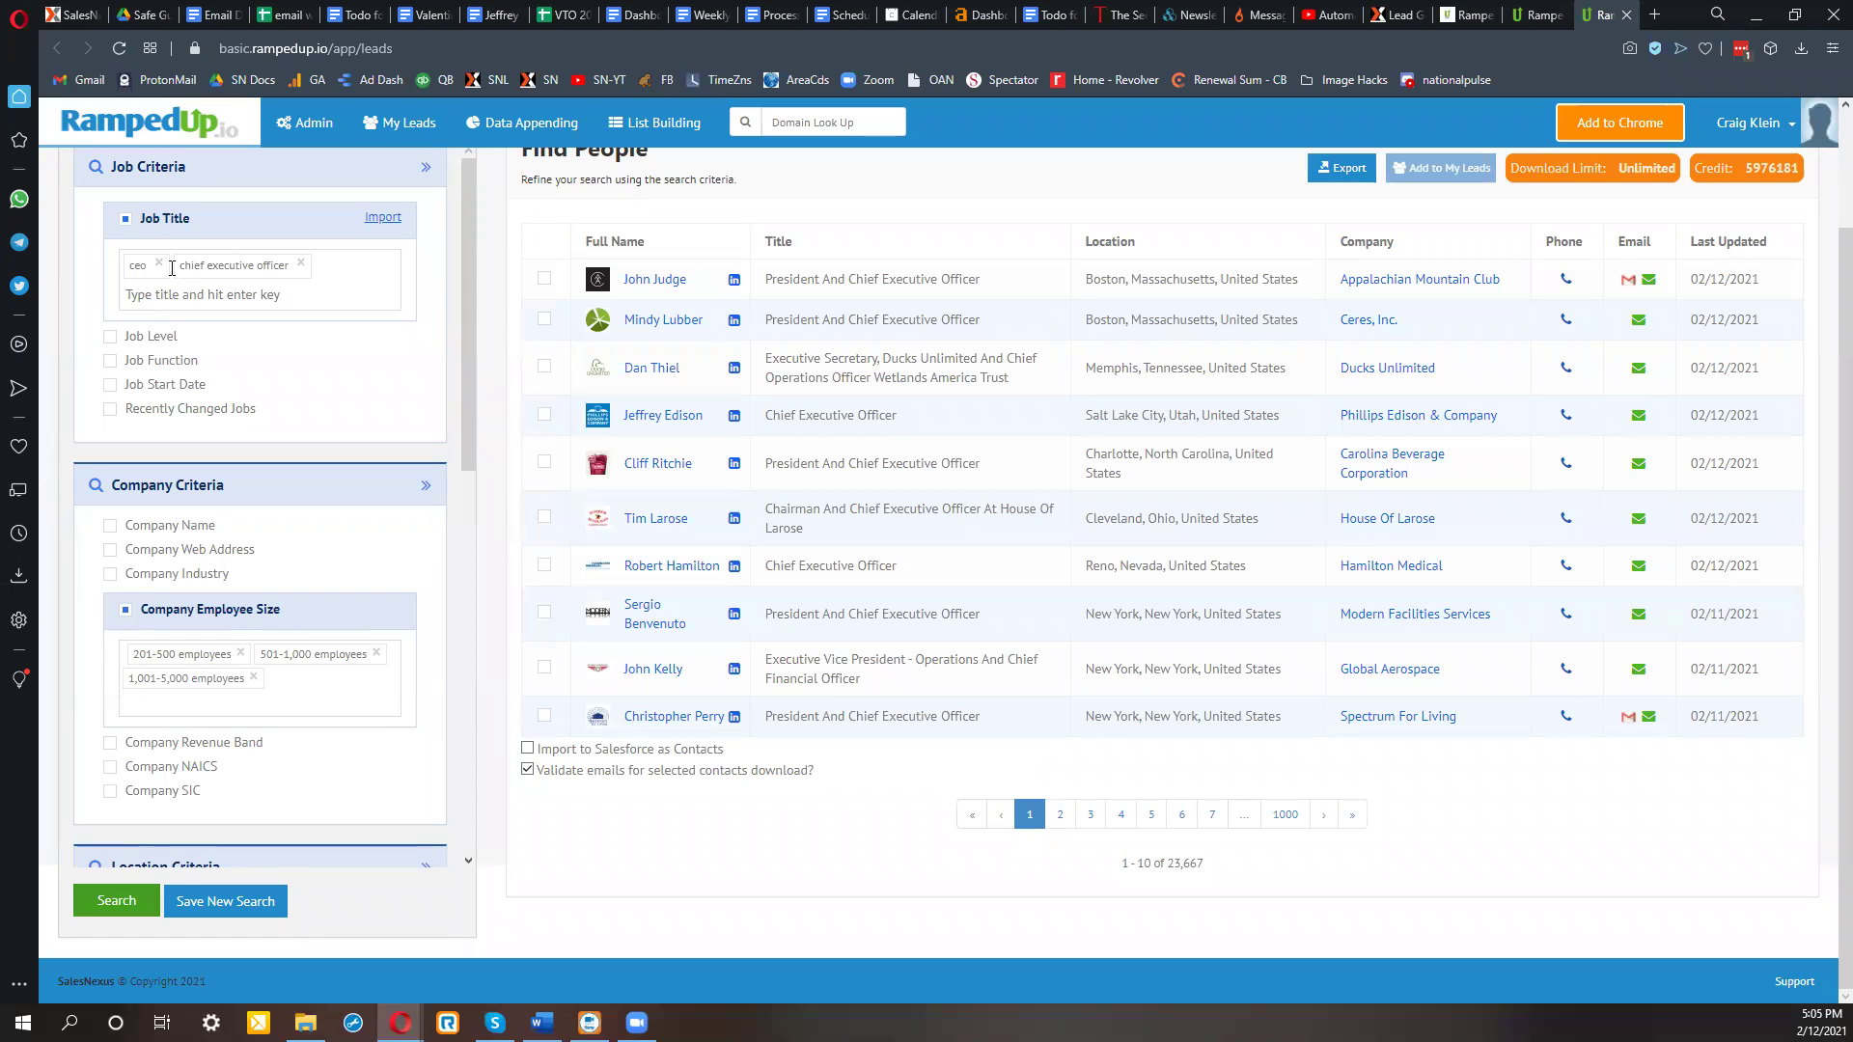
left_click(140, 345)
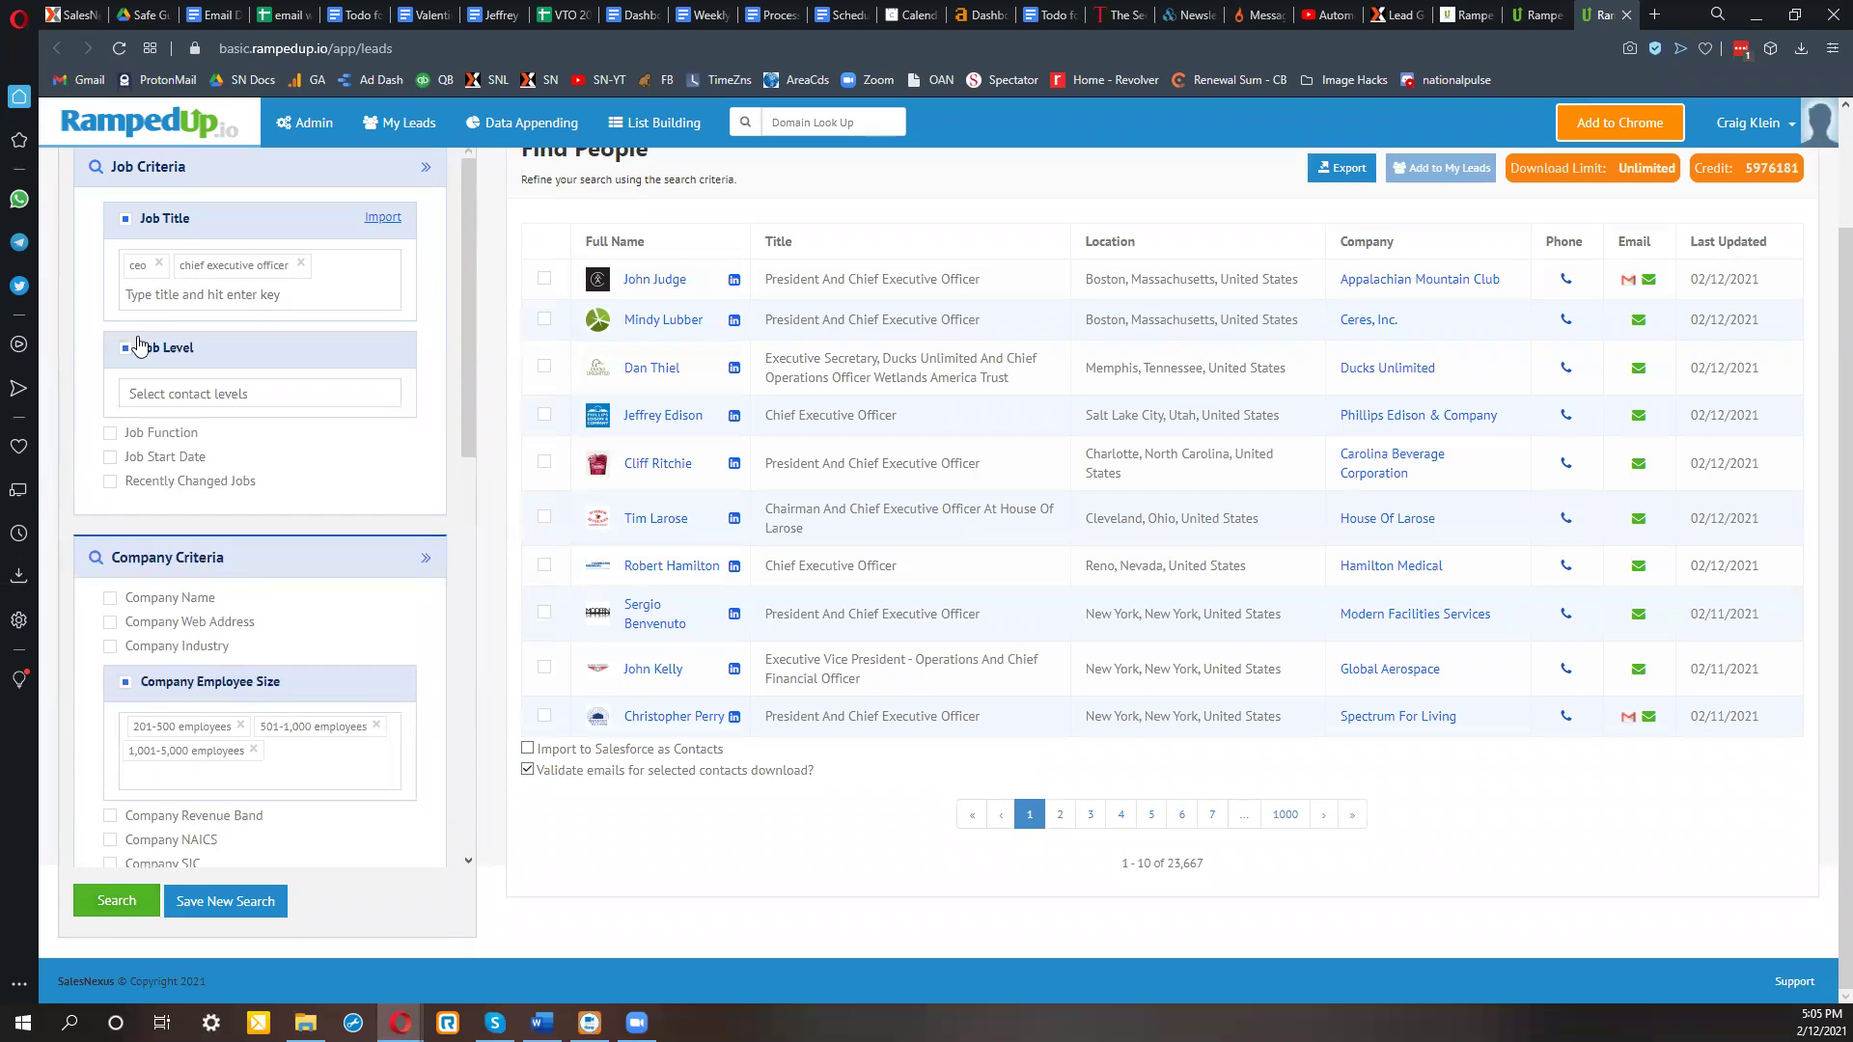
left_click(168, 393)
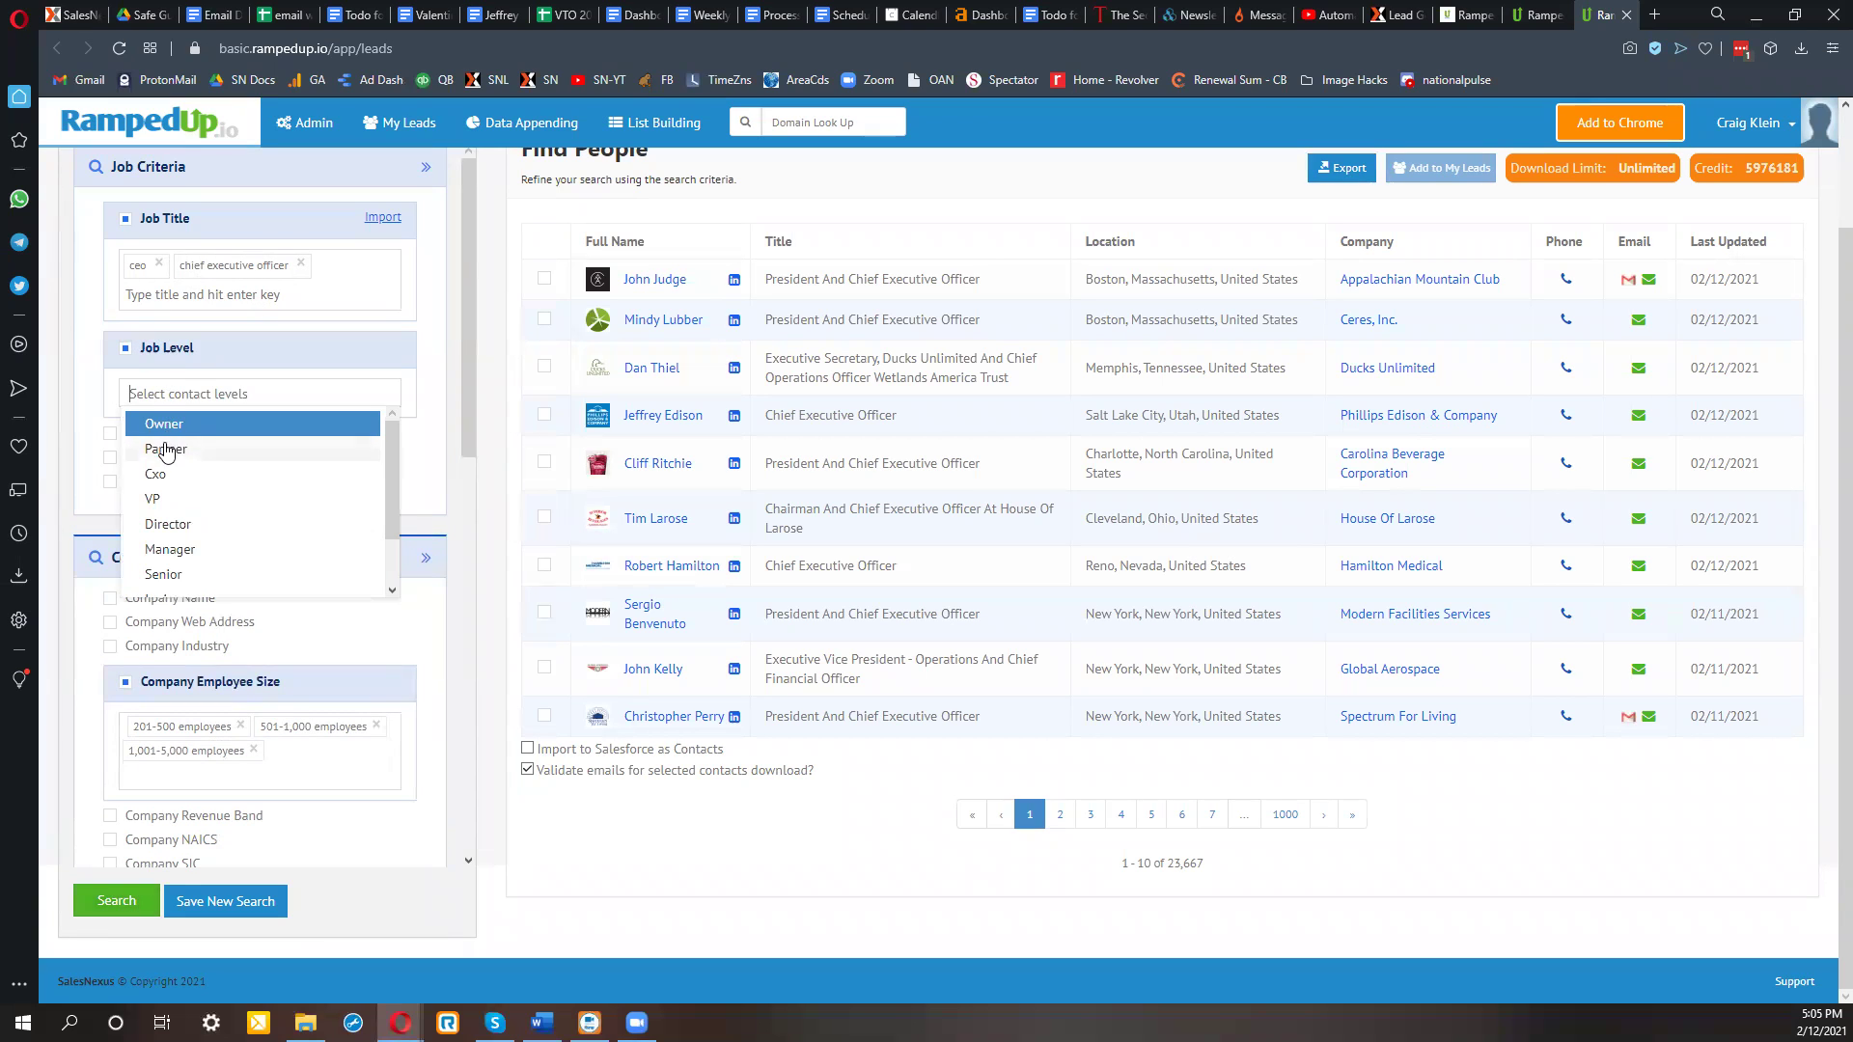
left_click(166, 475)
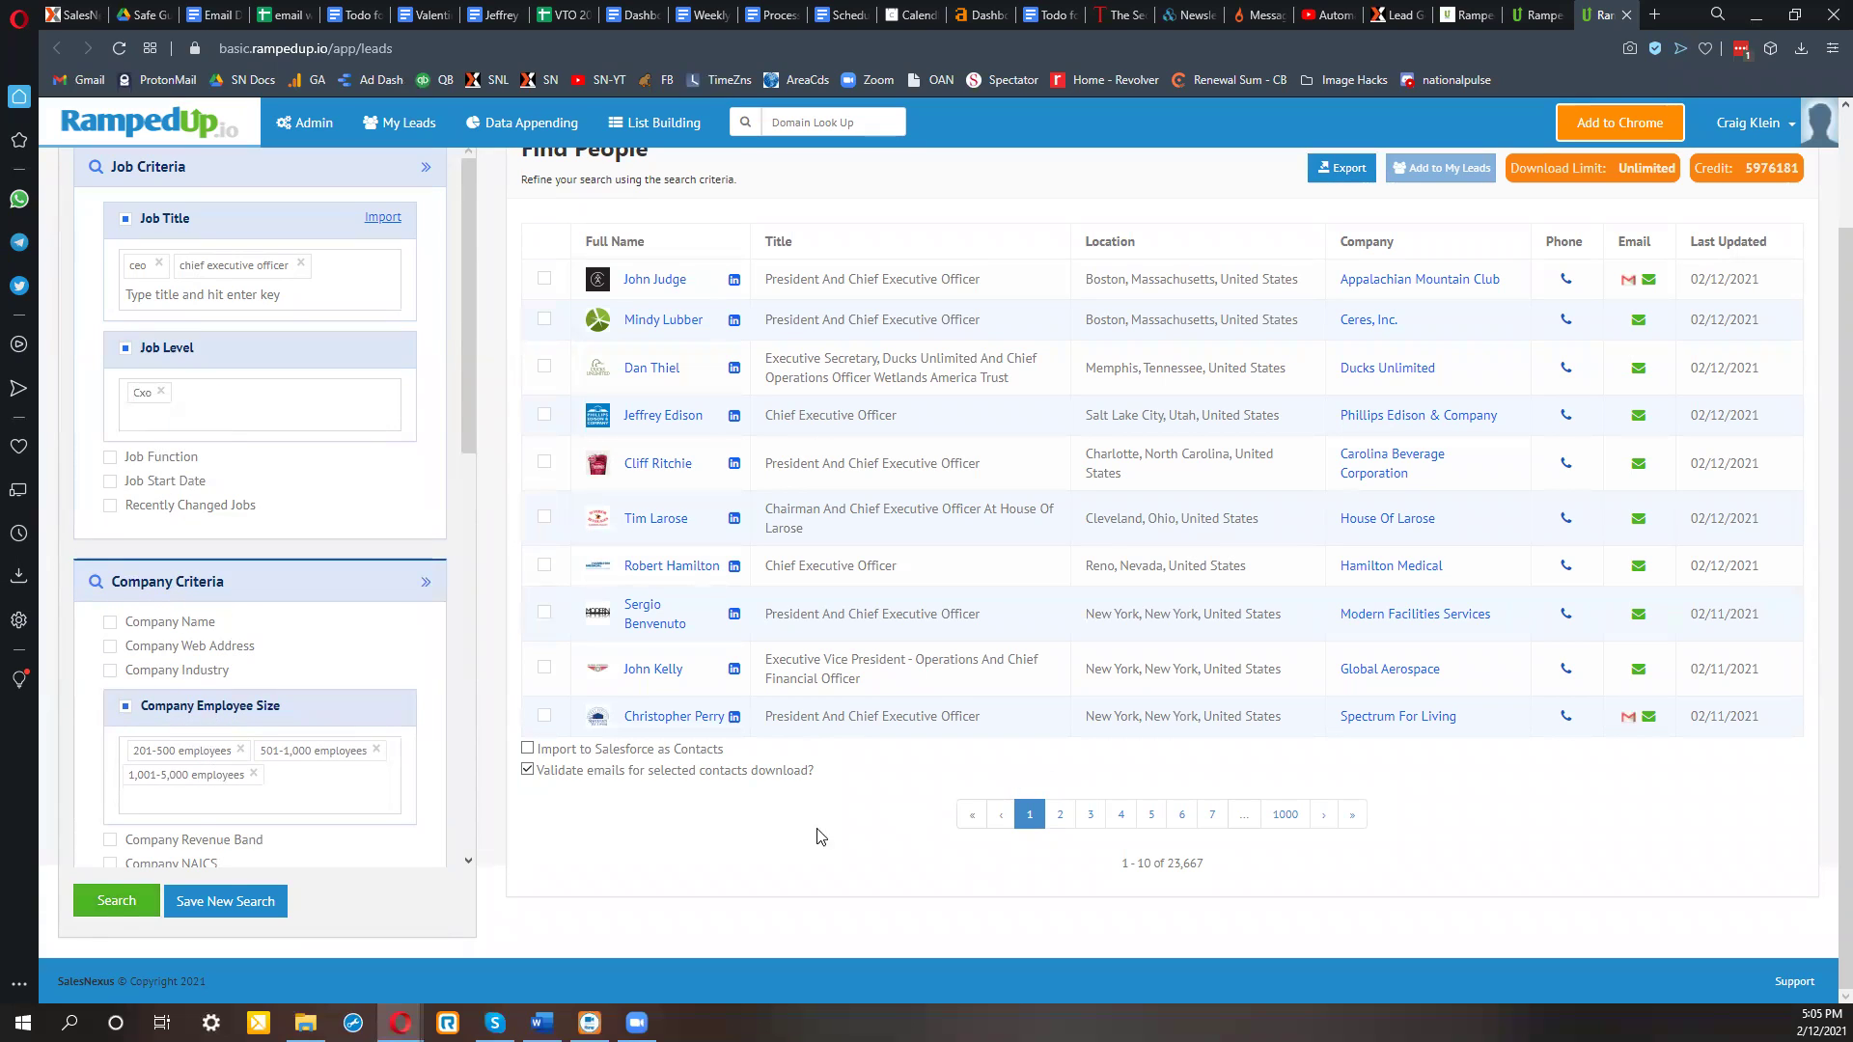
left_click(125, 909)
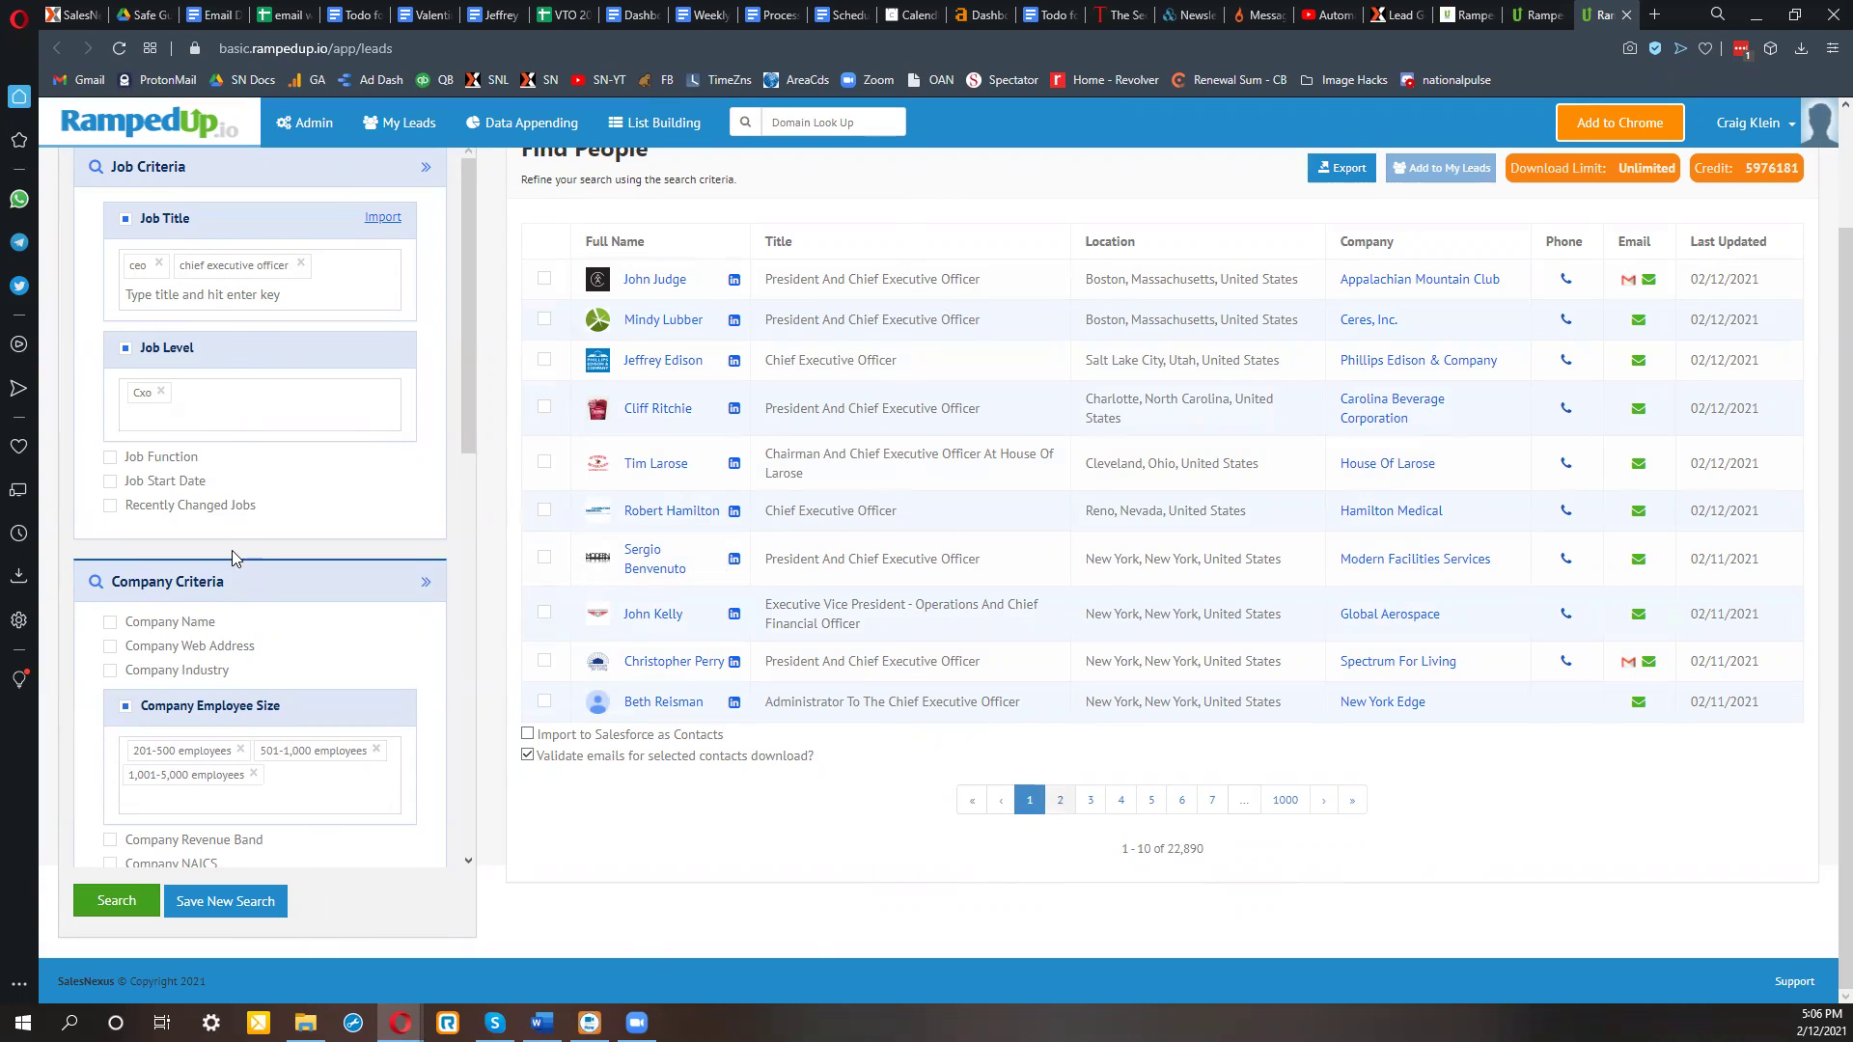
left_click(160, 392)
left_click(125, 352)
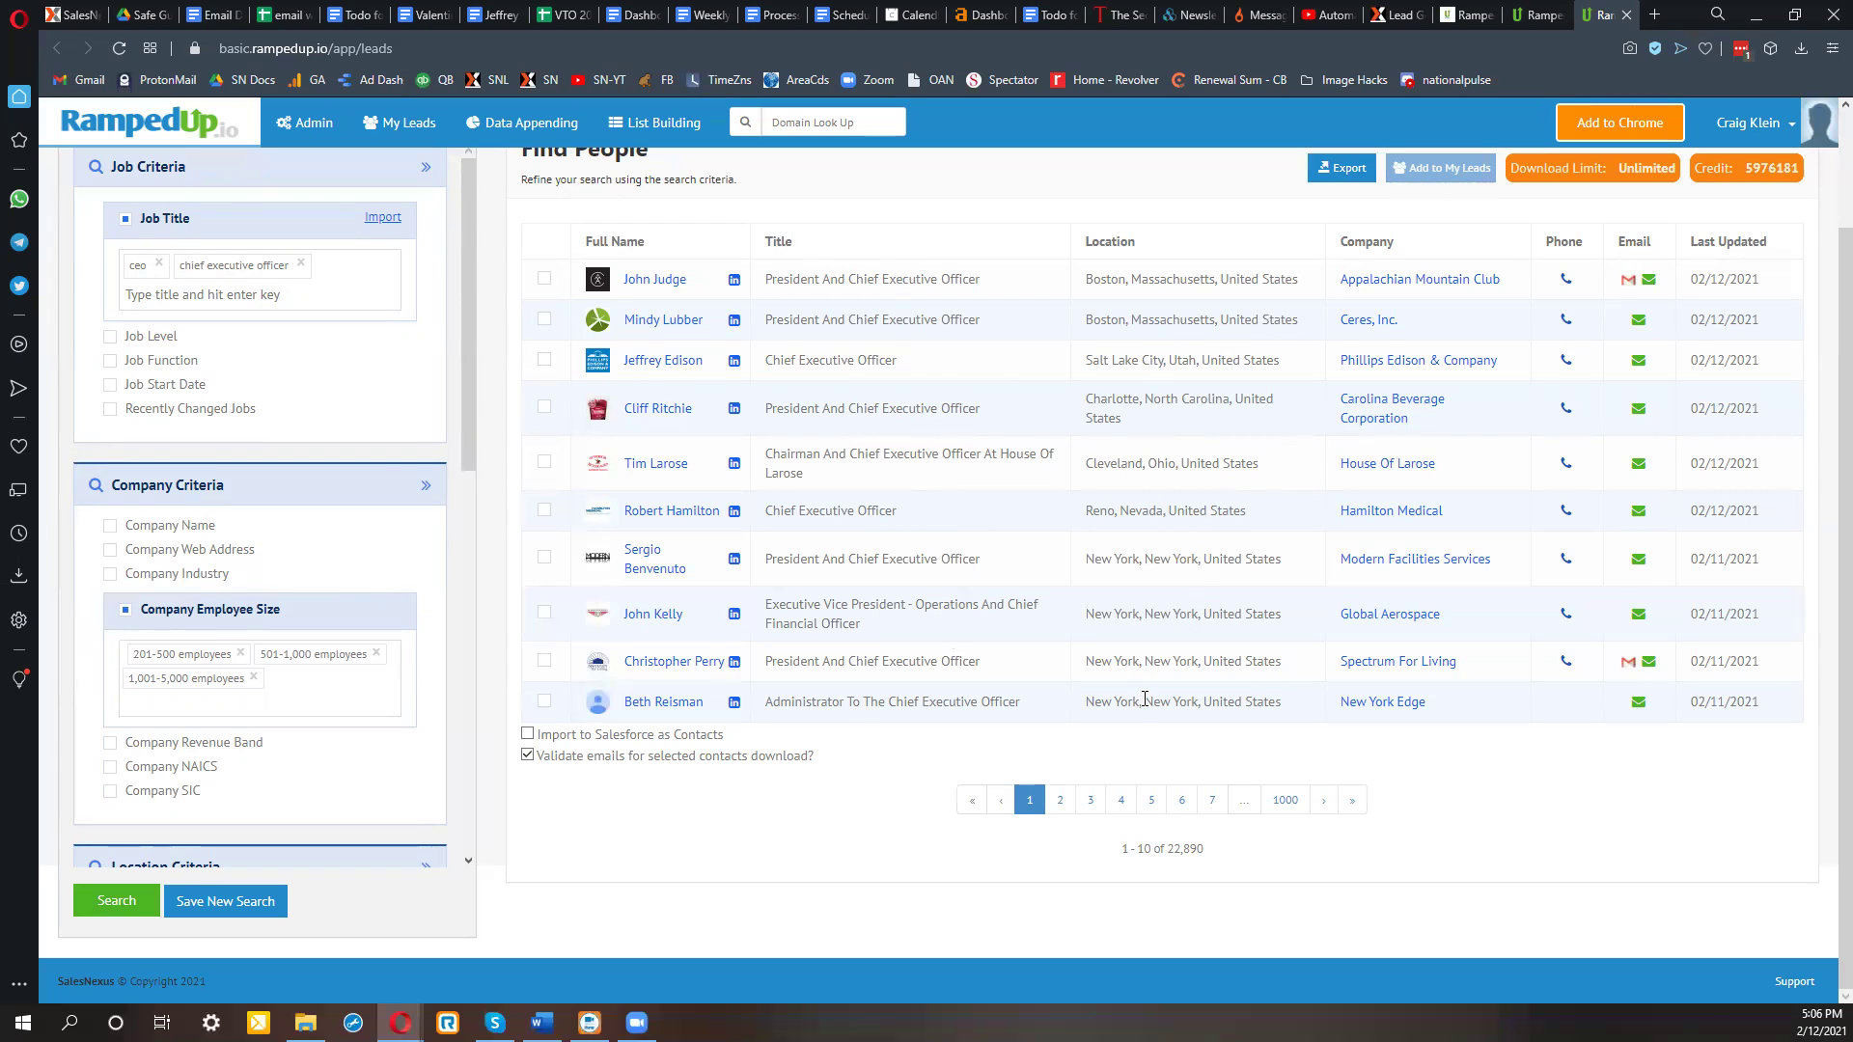
Try a Contact State filter by searching "new", and turn the filter off again.
scroll(467, 395, "down", 6)
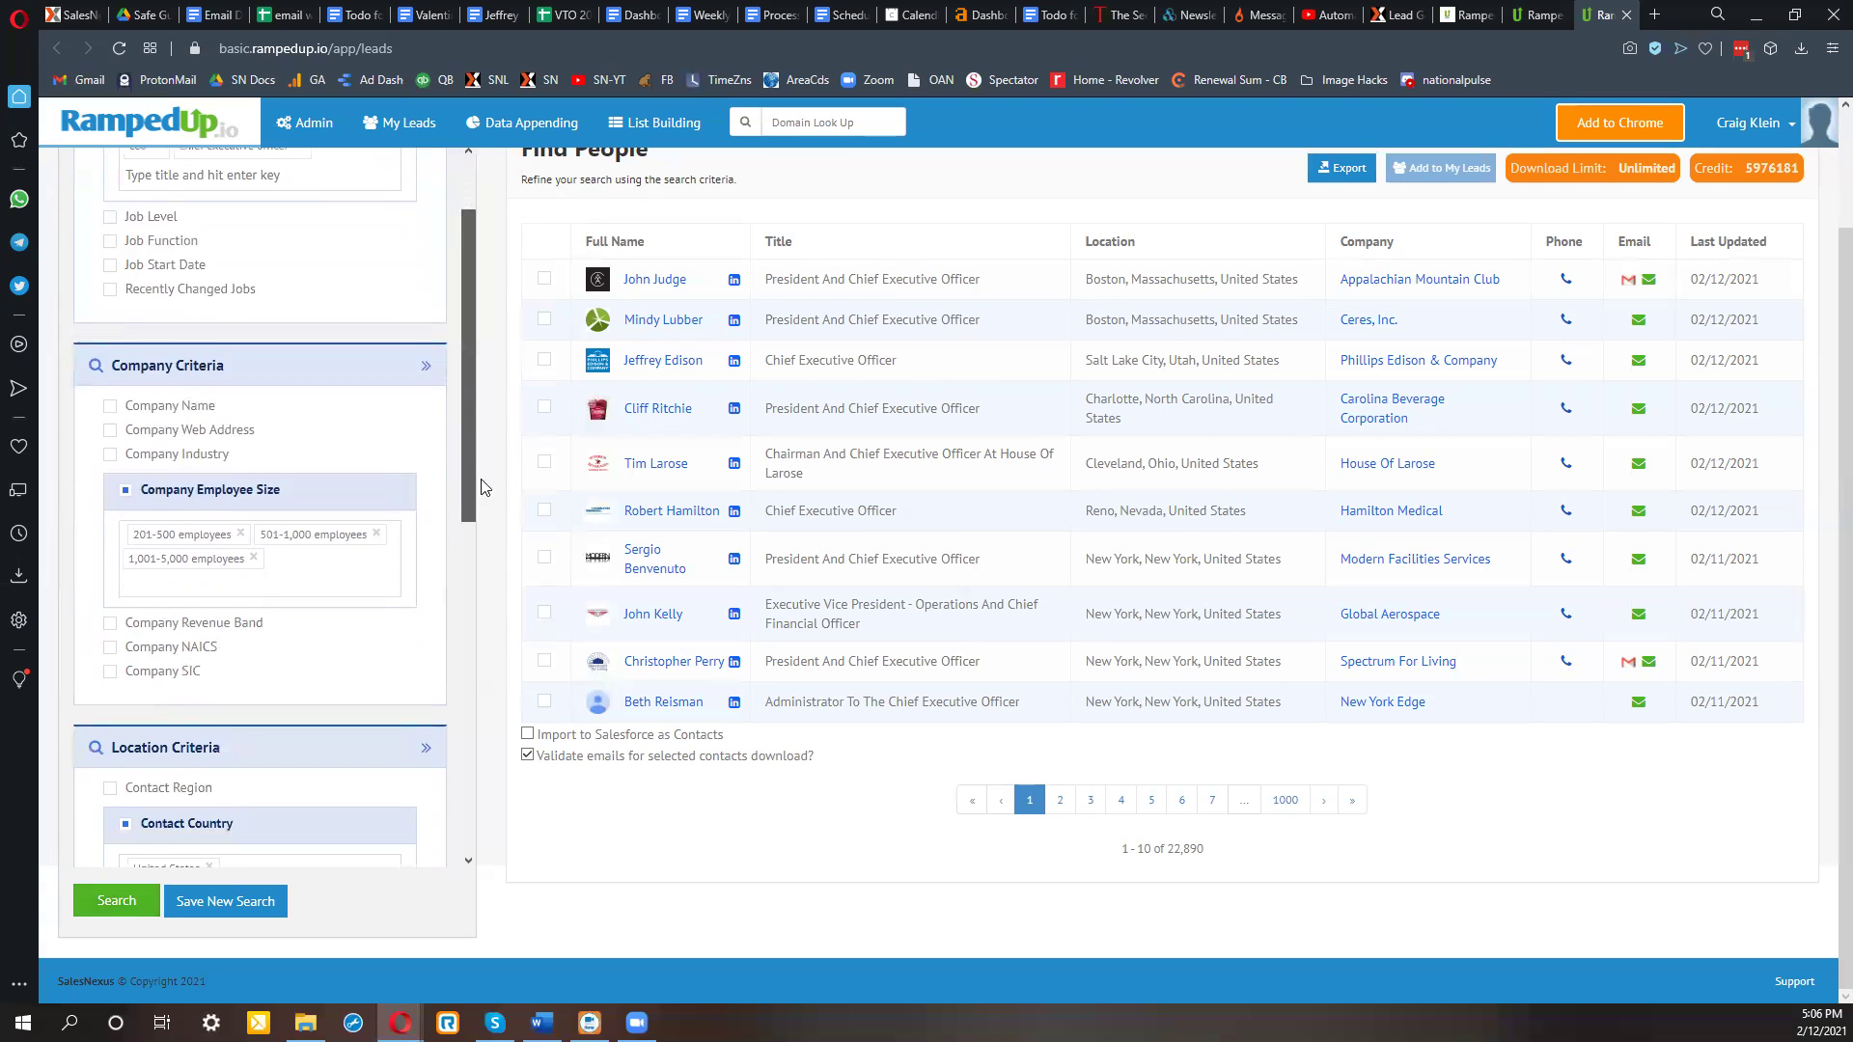
left_click(110, 462)
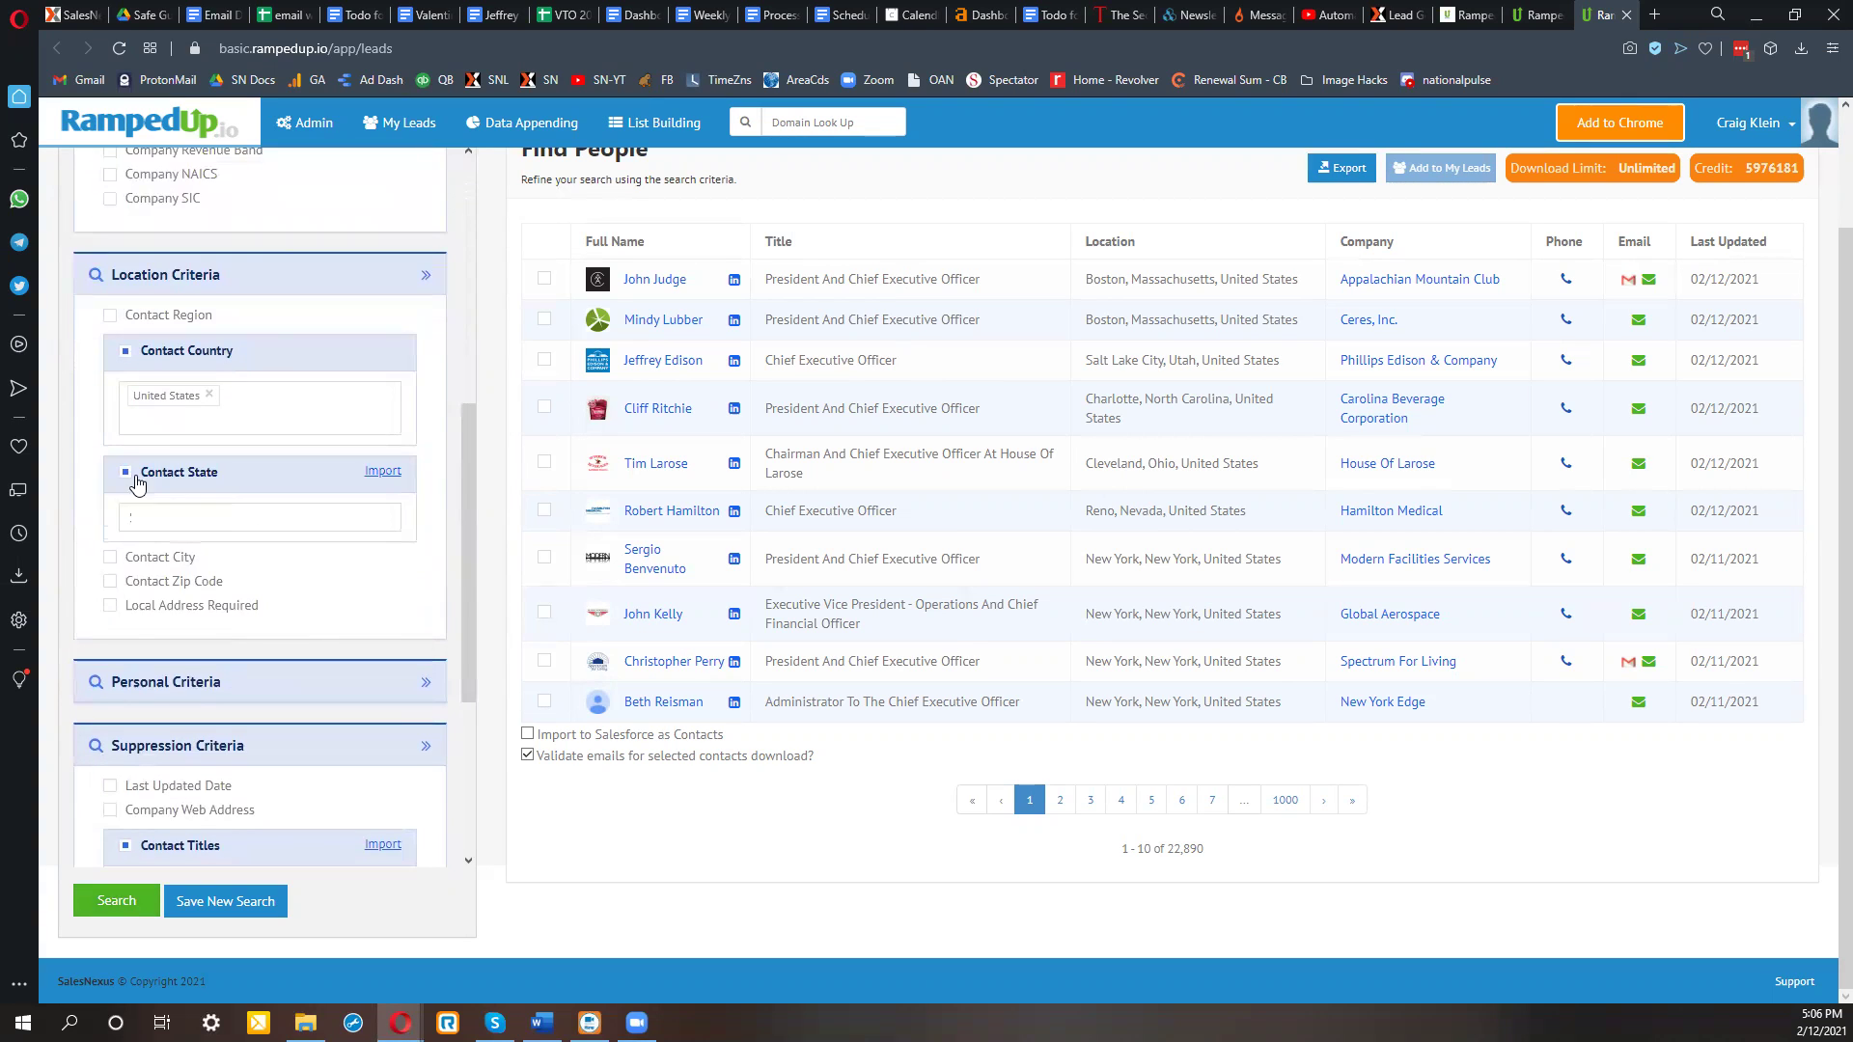
left_click(197, 521)
type("new")
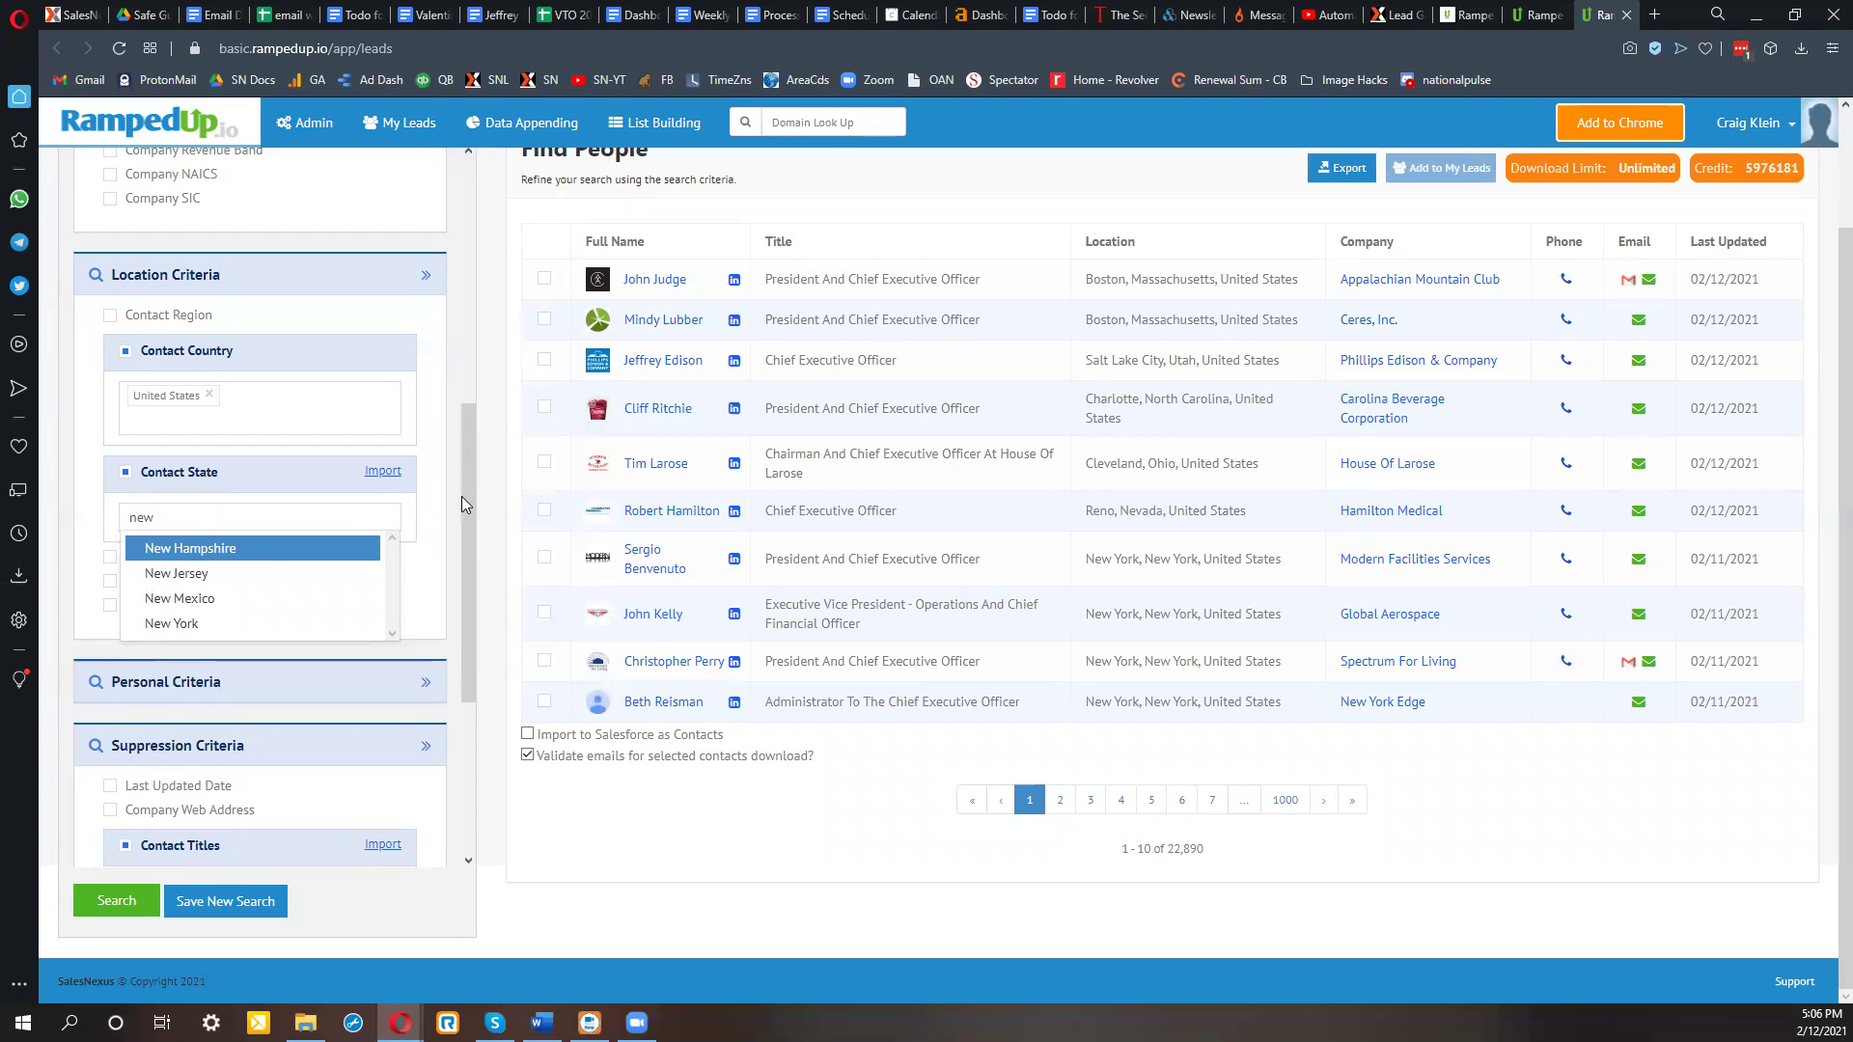
left_click(125, 472)
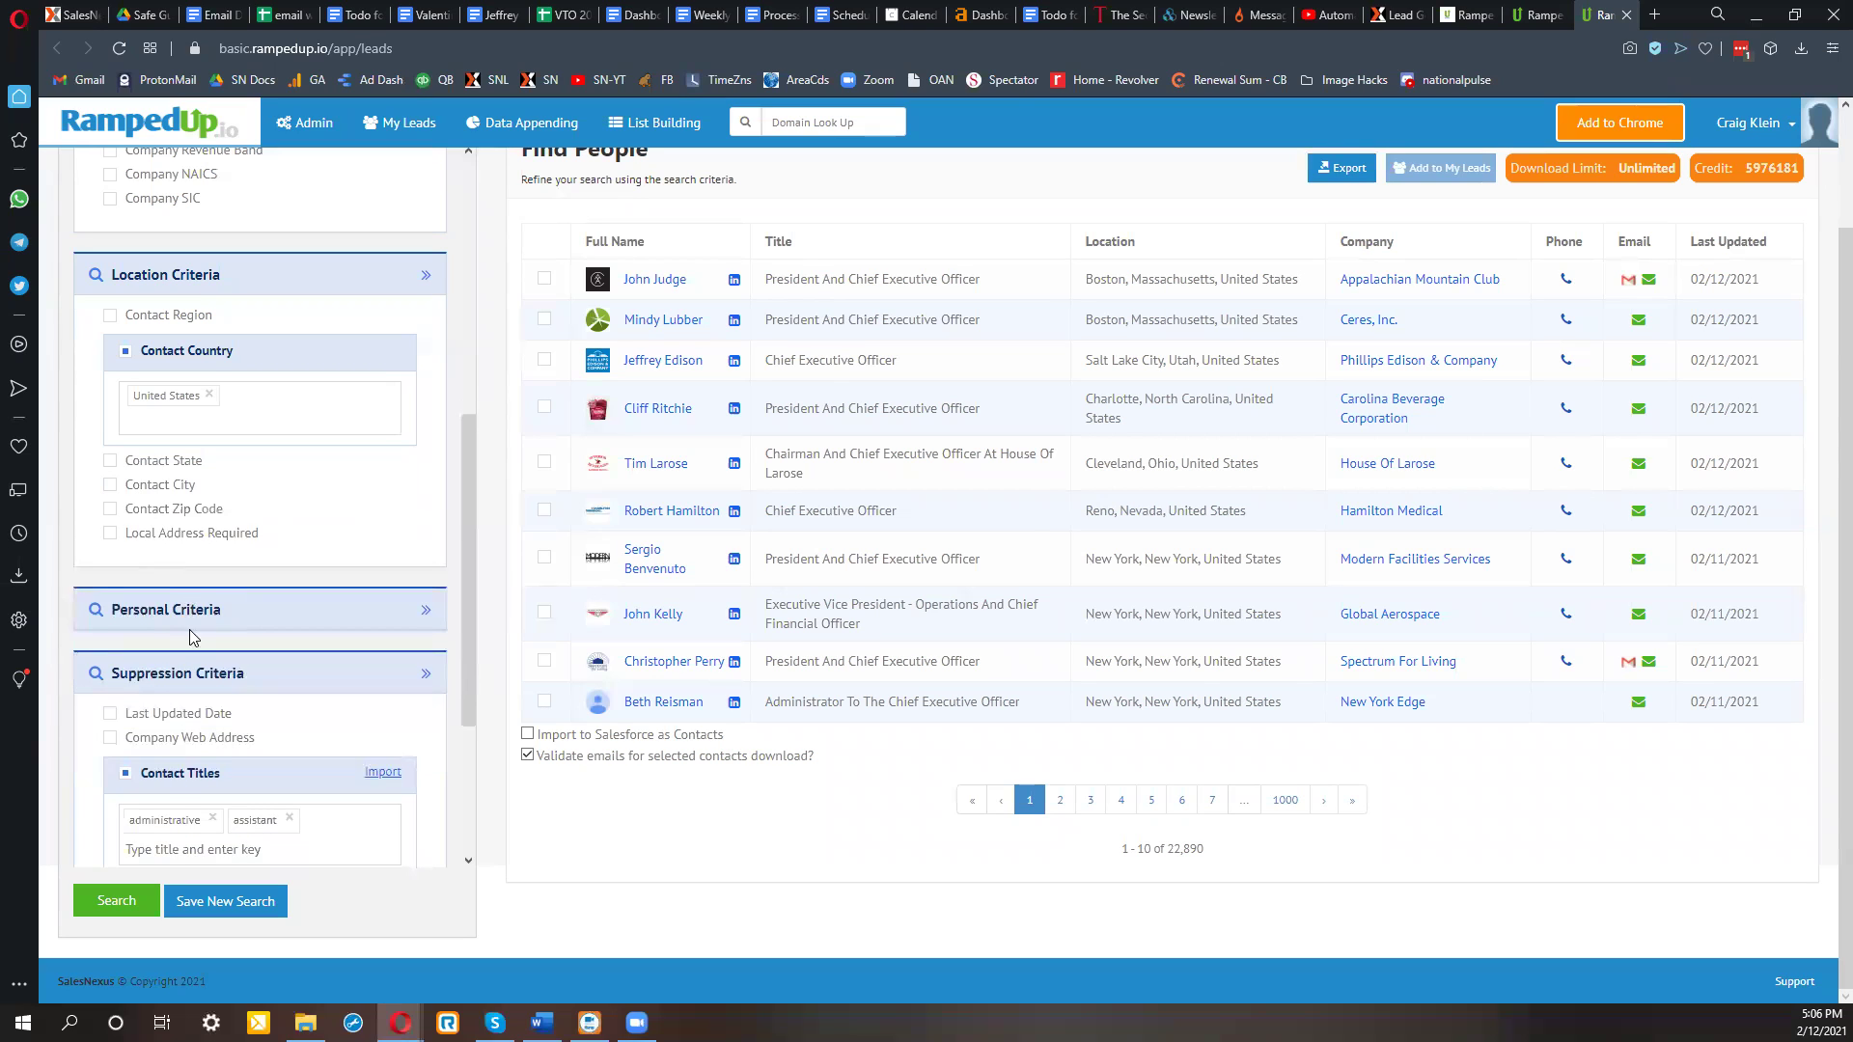
Filter Contact State to Texas, California and Utah and rerun the search.
scroll(189, 714, "down", 3)
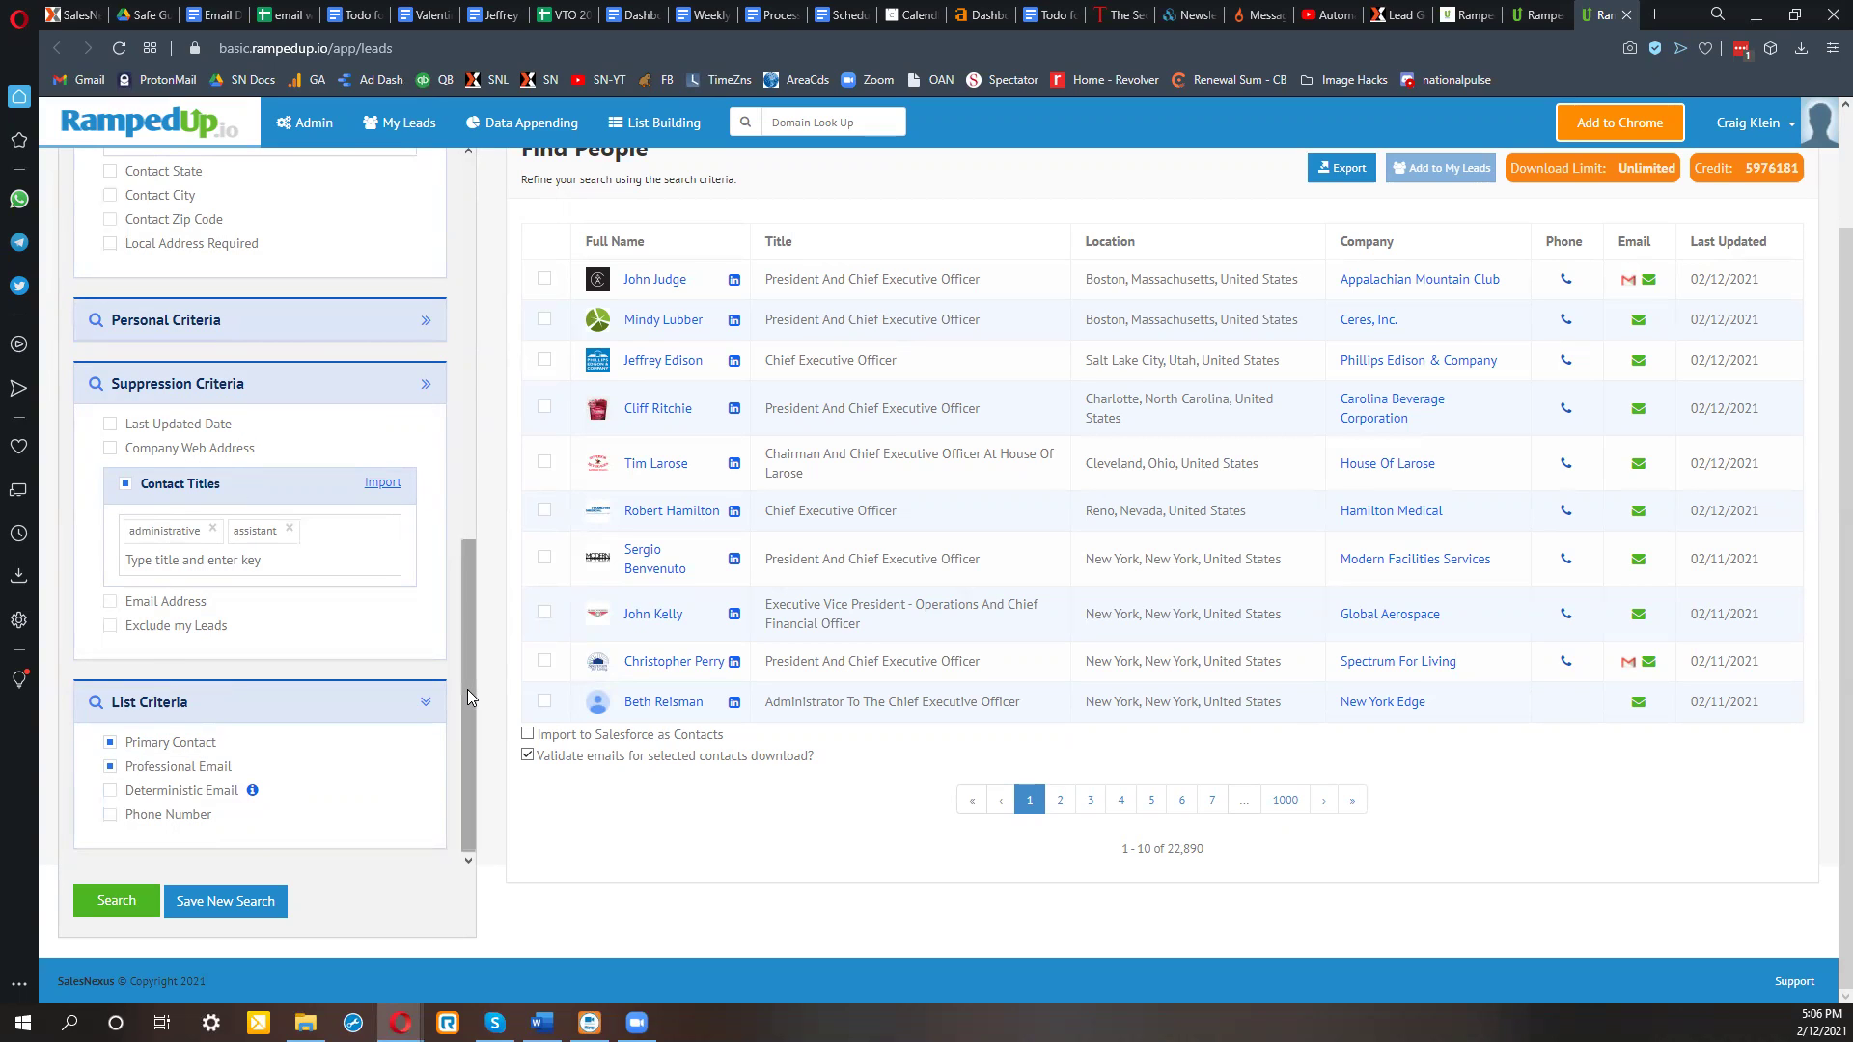
mouse_move(467, 689)
left_mouse_down()
mouse_move(455, 492)
mouse_move(459, 702)
left_mouse_up()
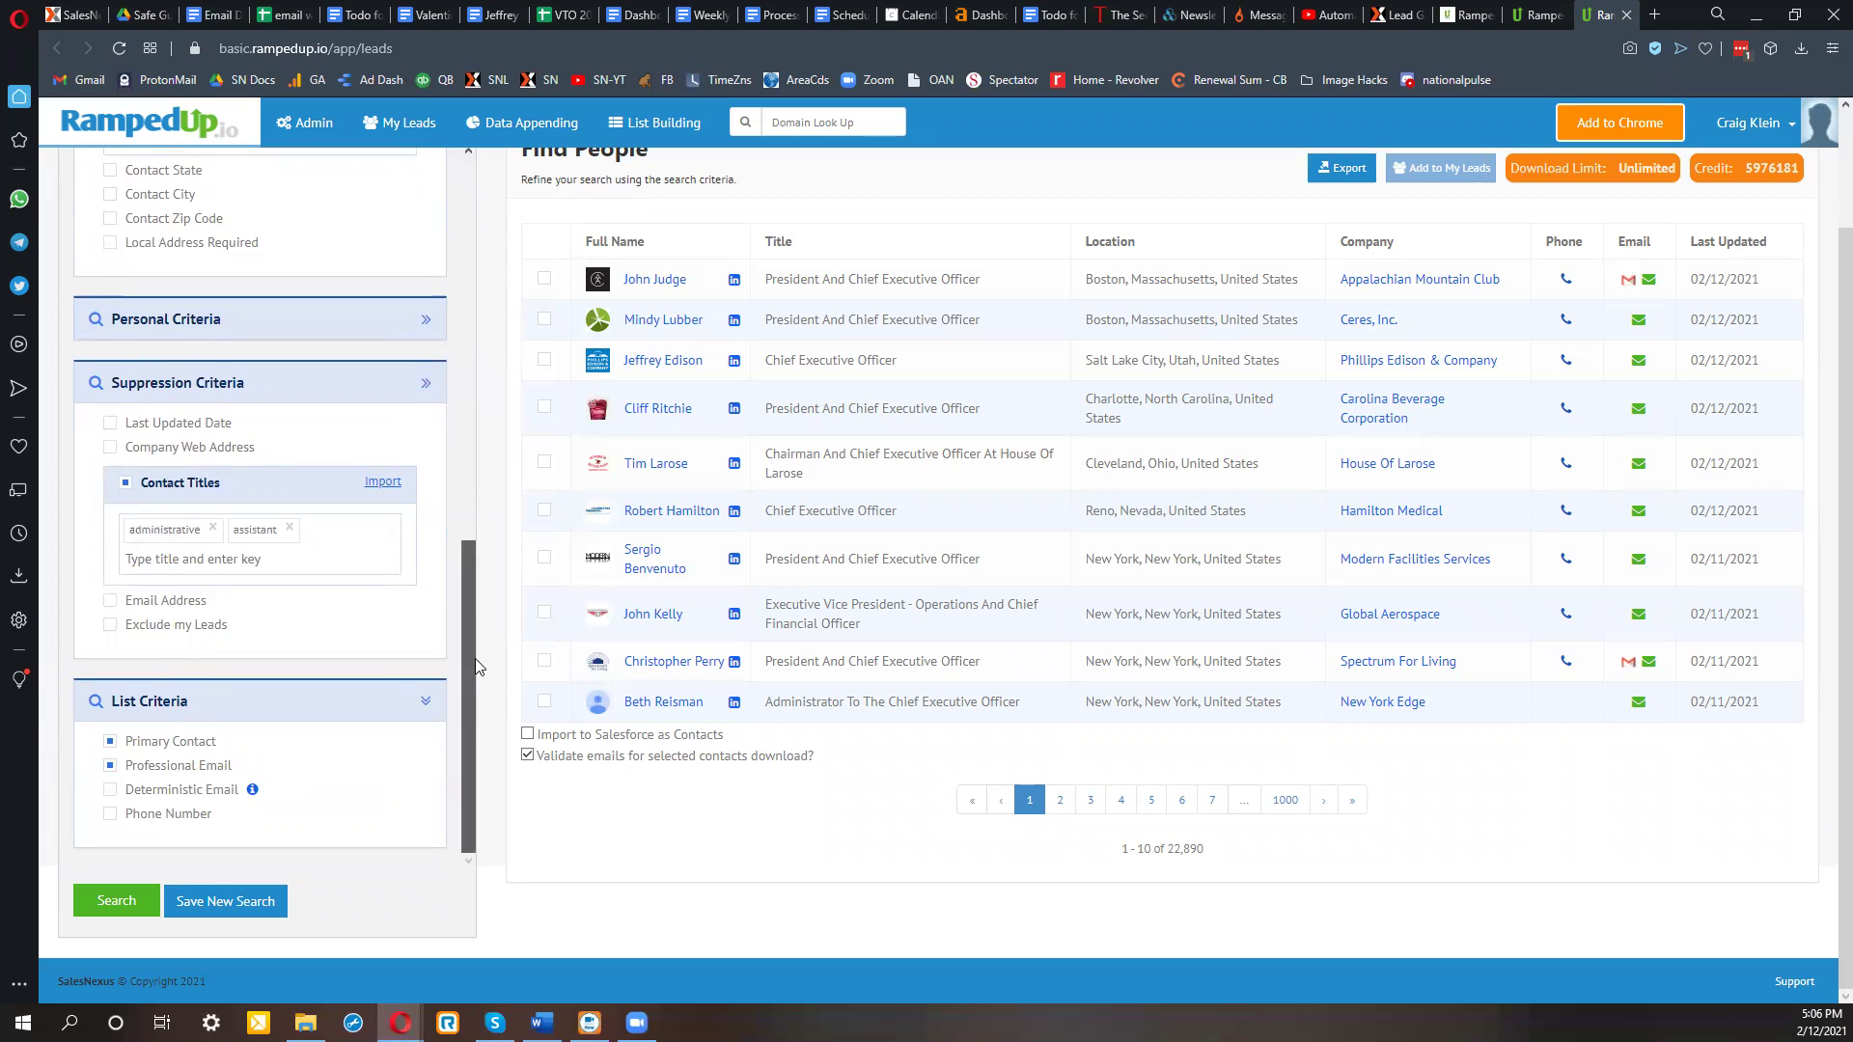
left_click_drag(478, 664, 477, 489)
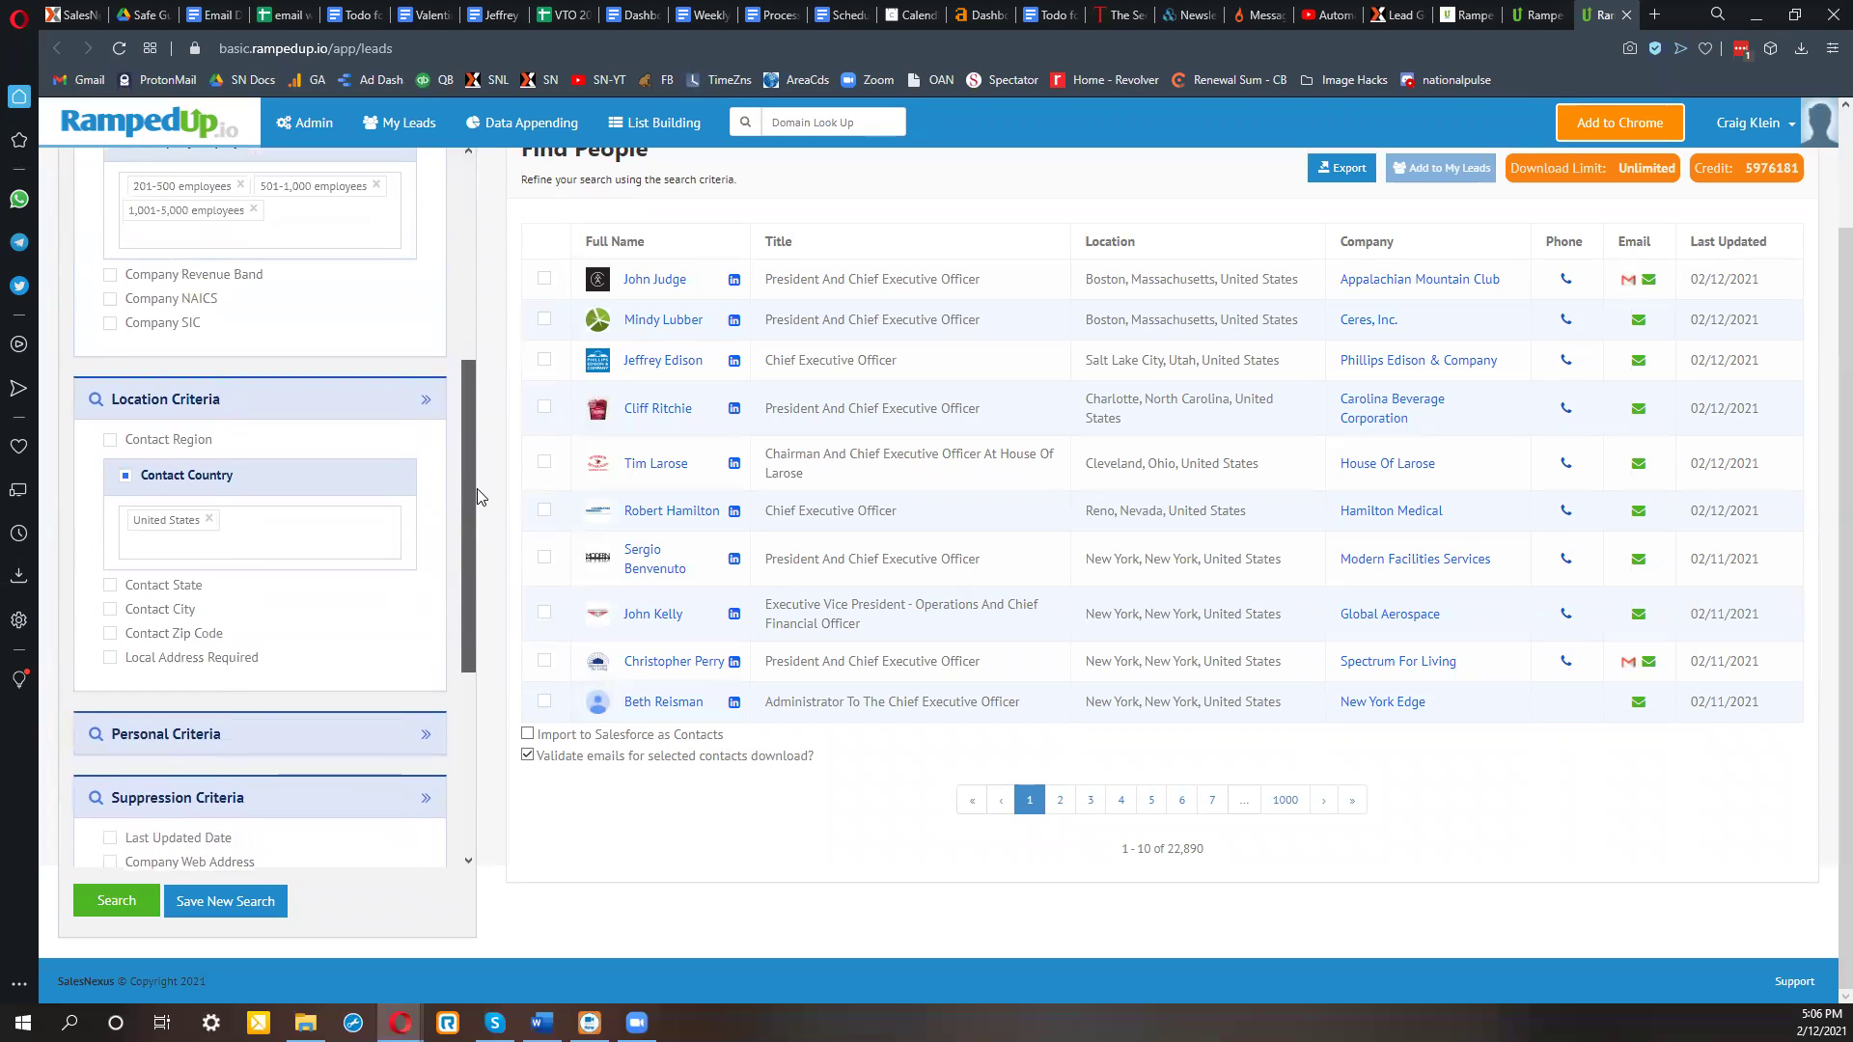
left_click(111, 586)
left_click(185, 641)
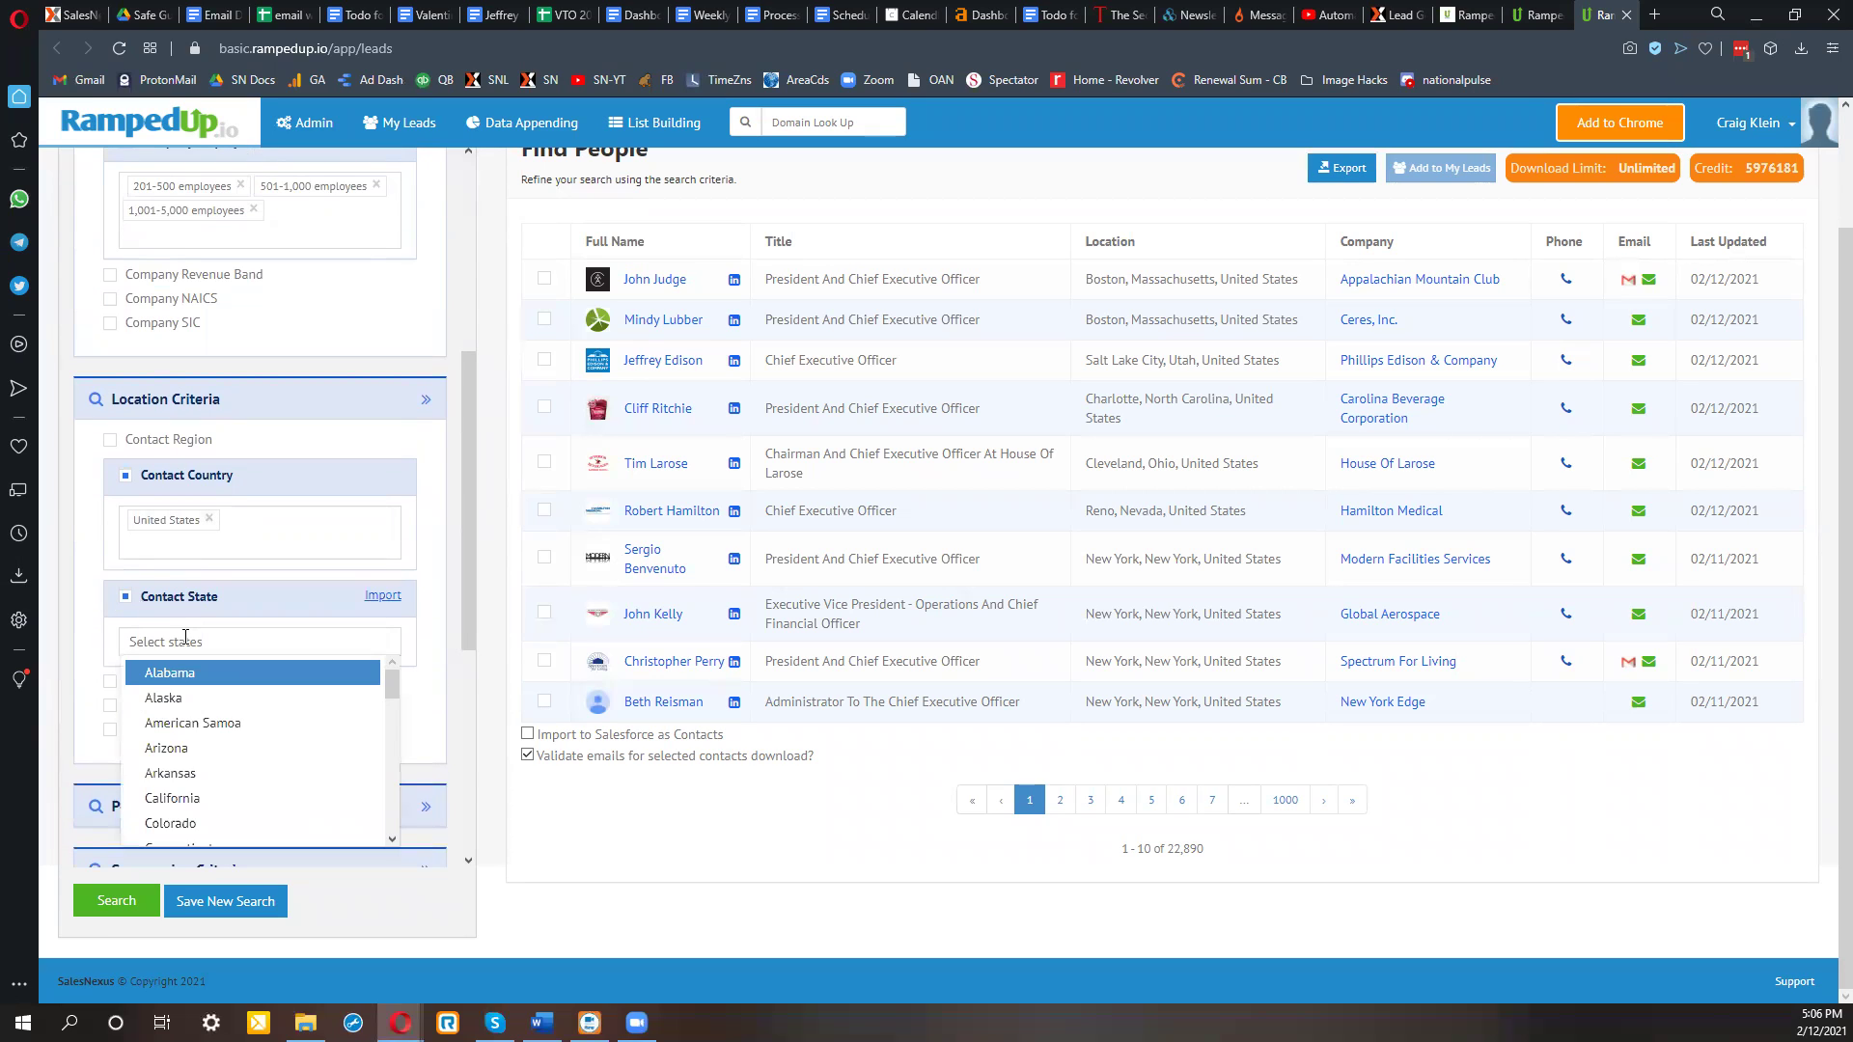
type("Texas")
key("Return")
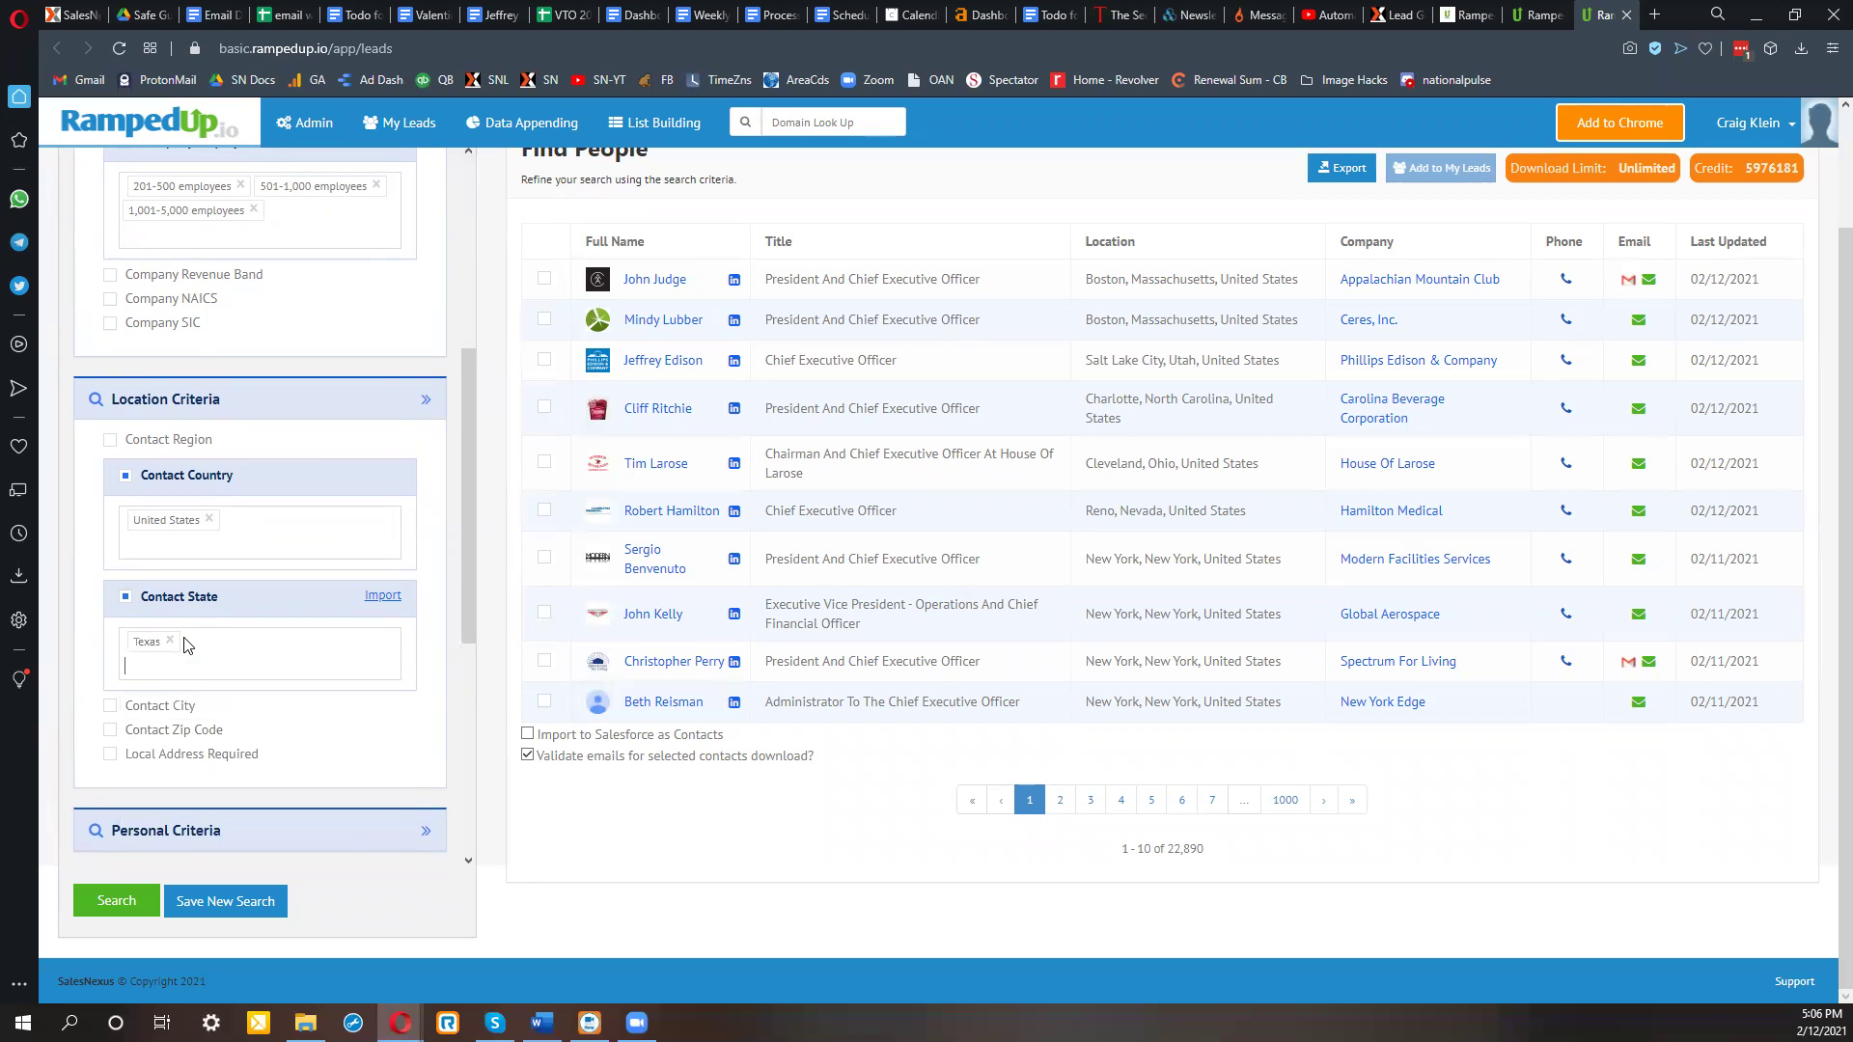
type("cal")
key("Return")
type("utah")
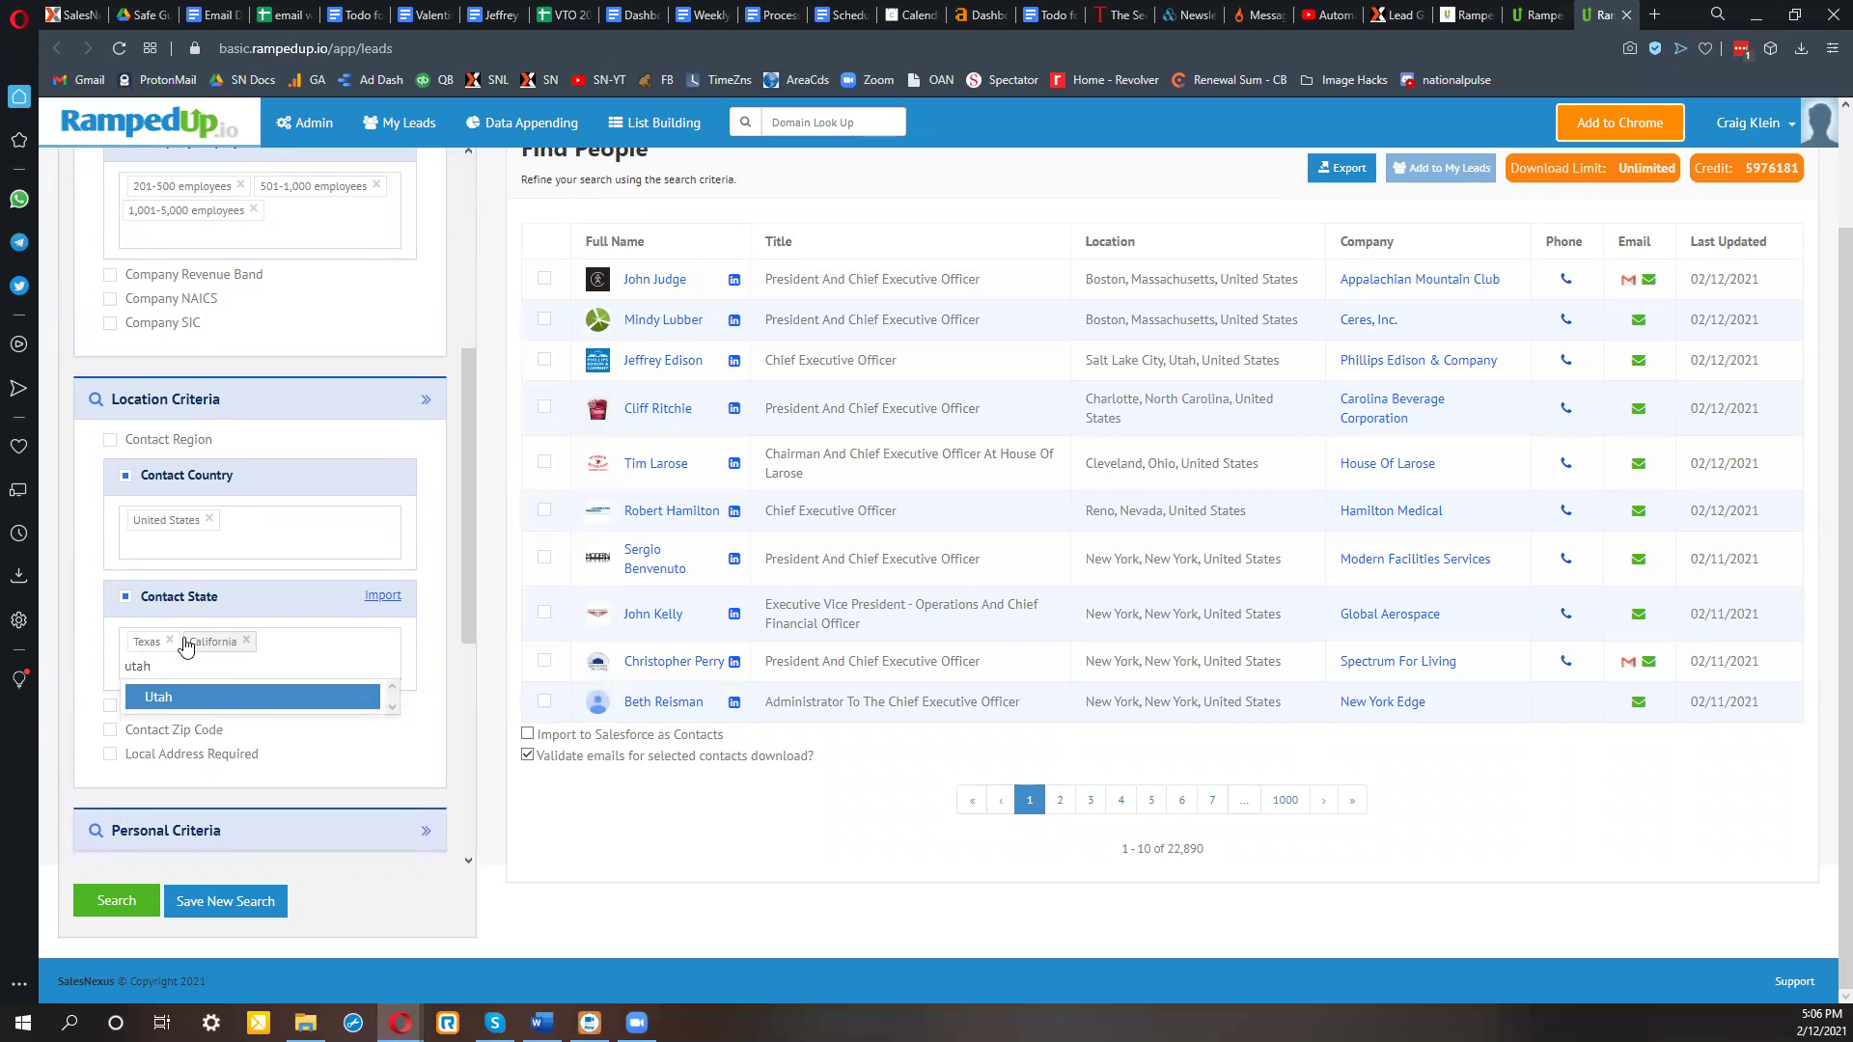
key("Return")
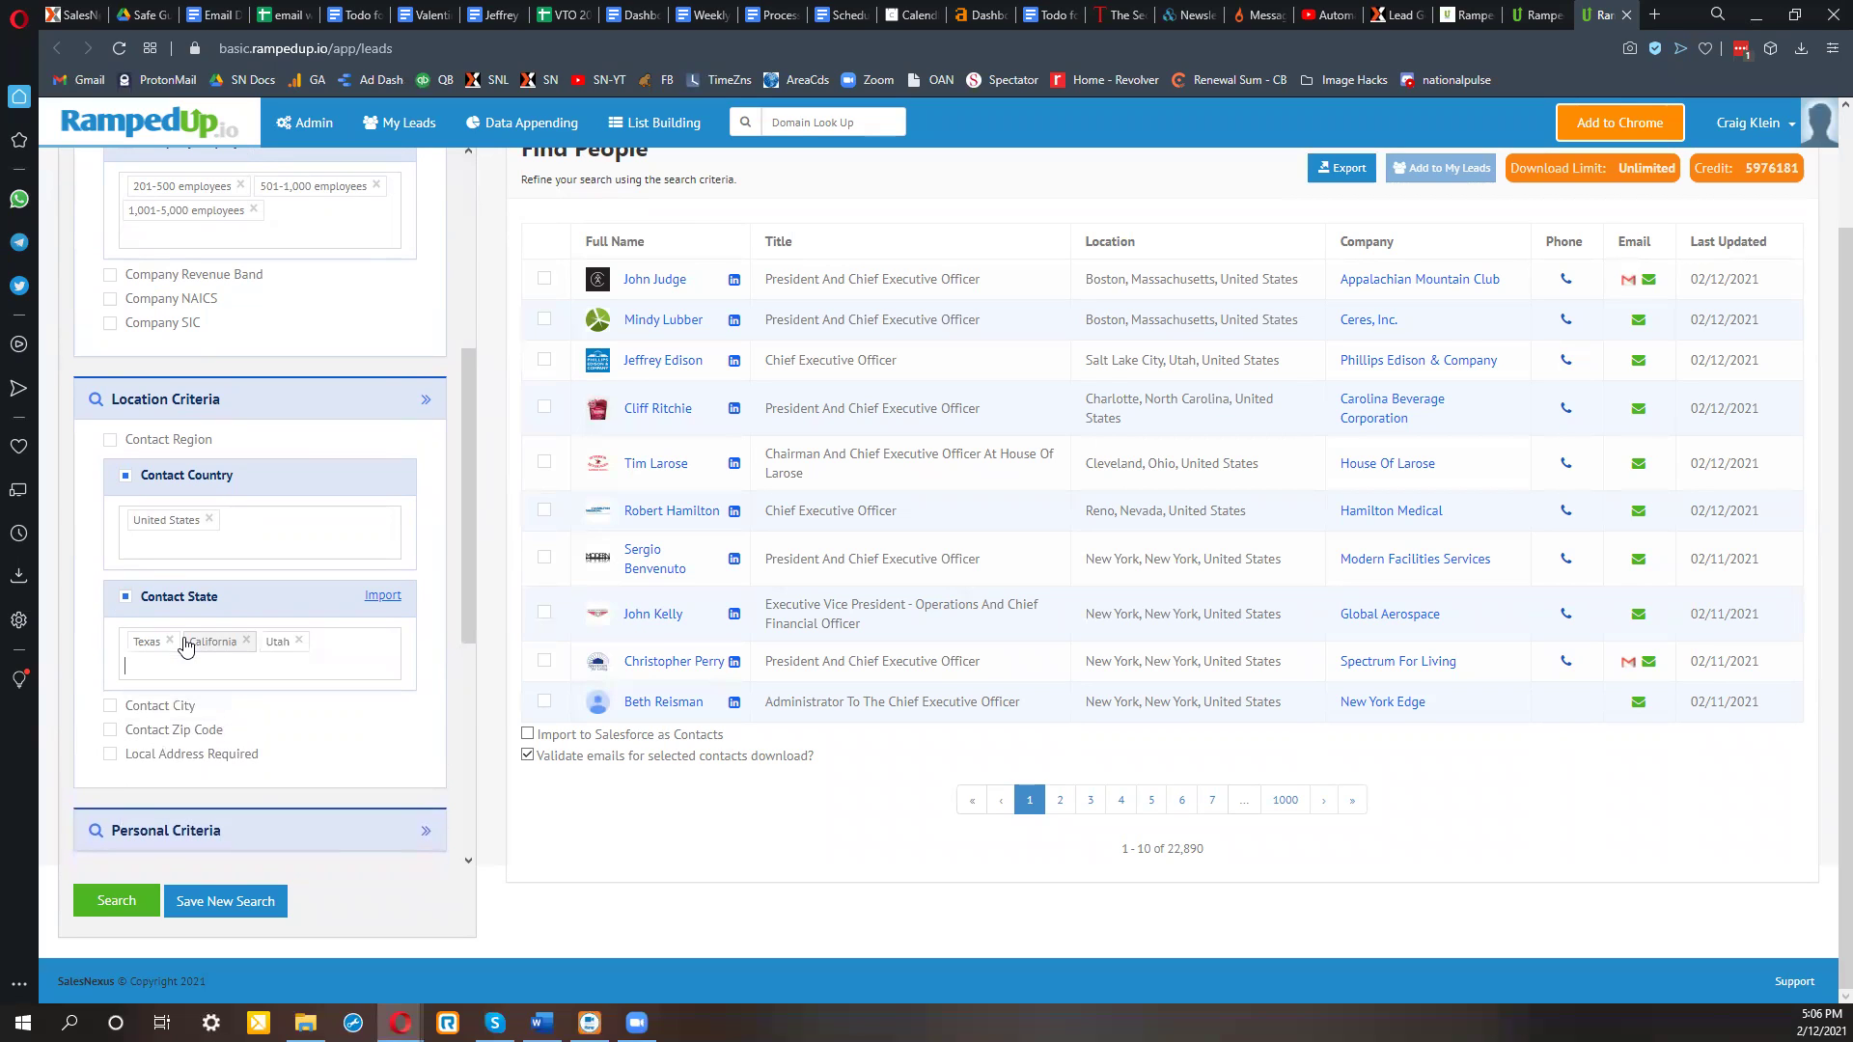
left_click(100, 904)
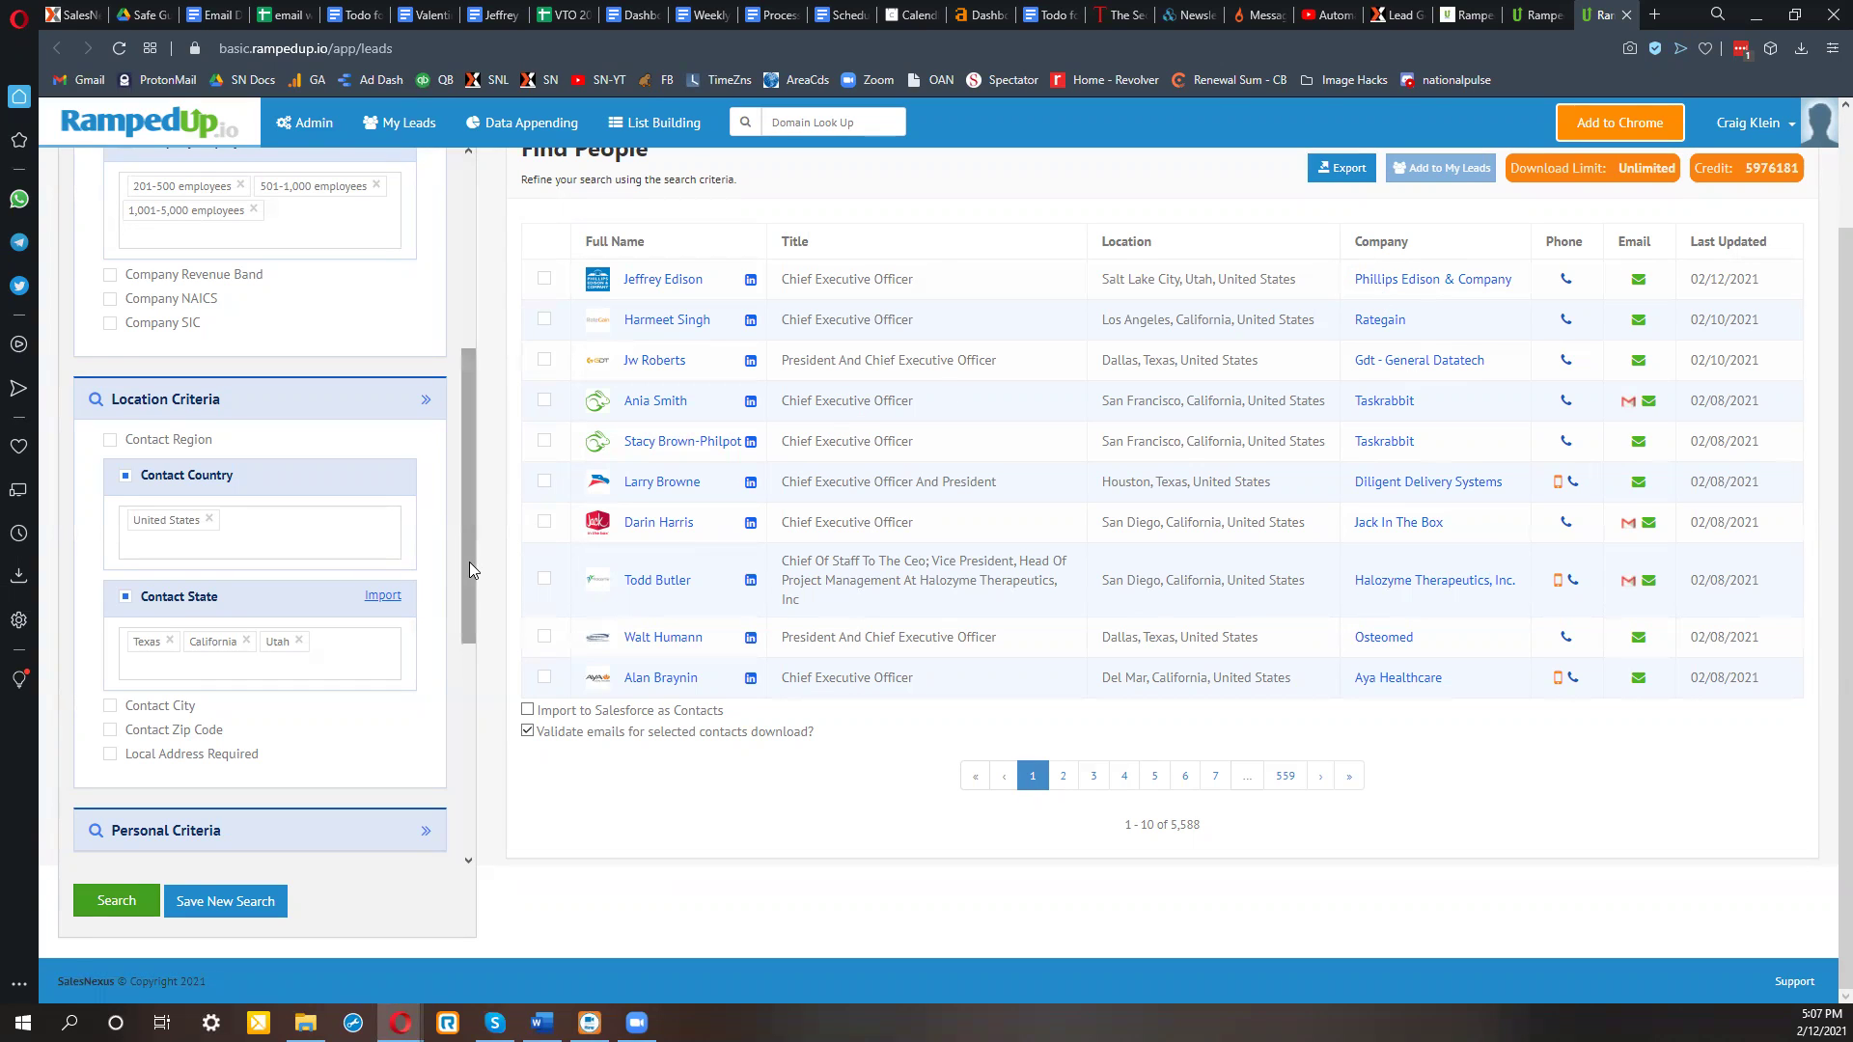
Review the chosen criteria and save them as a new search named "Training".
scroll(469, 562, "down", 4)
scroll(469, 579, "up", 5)
scroll(459, 318, "up", 4)
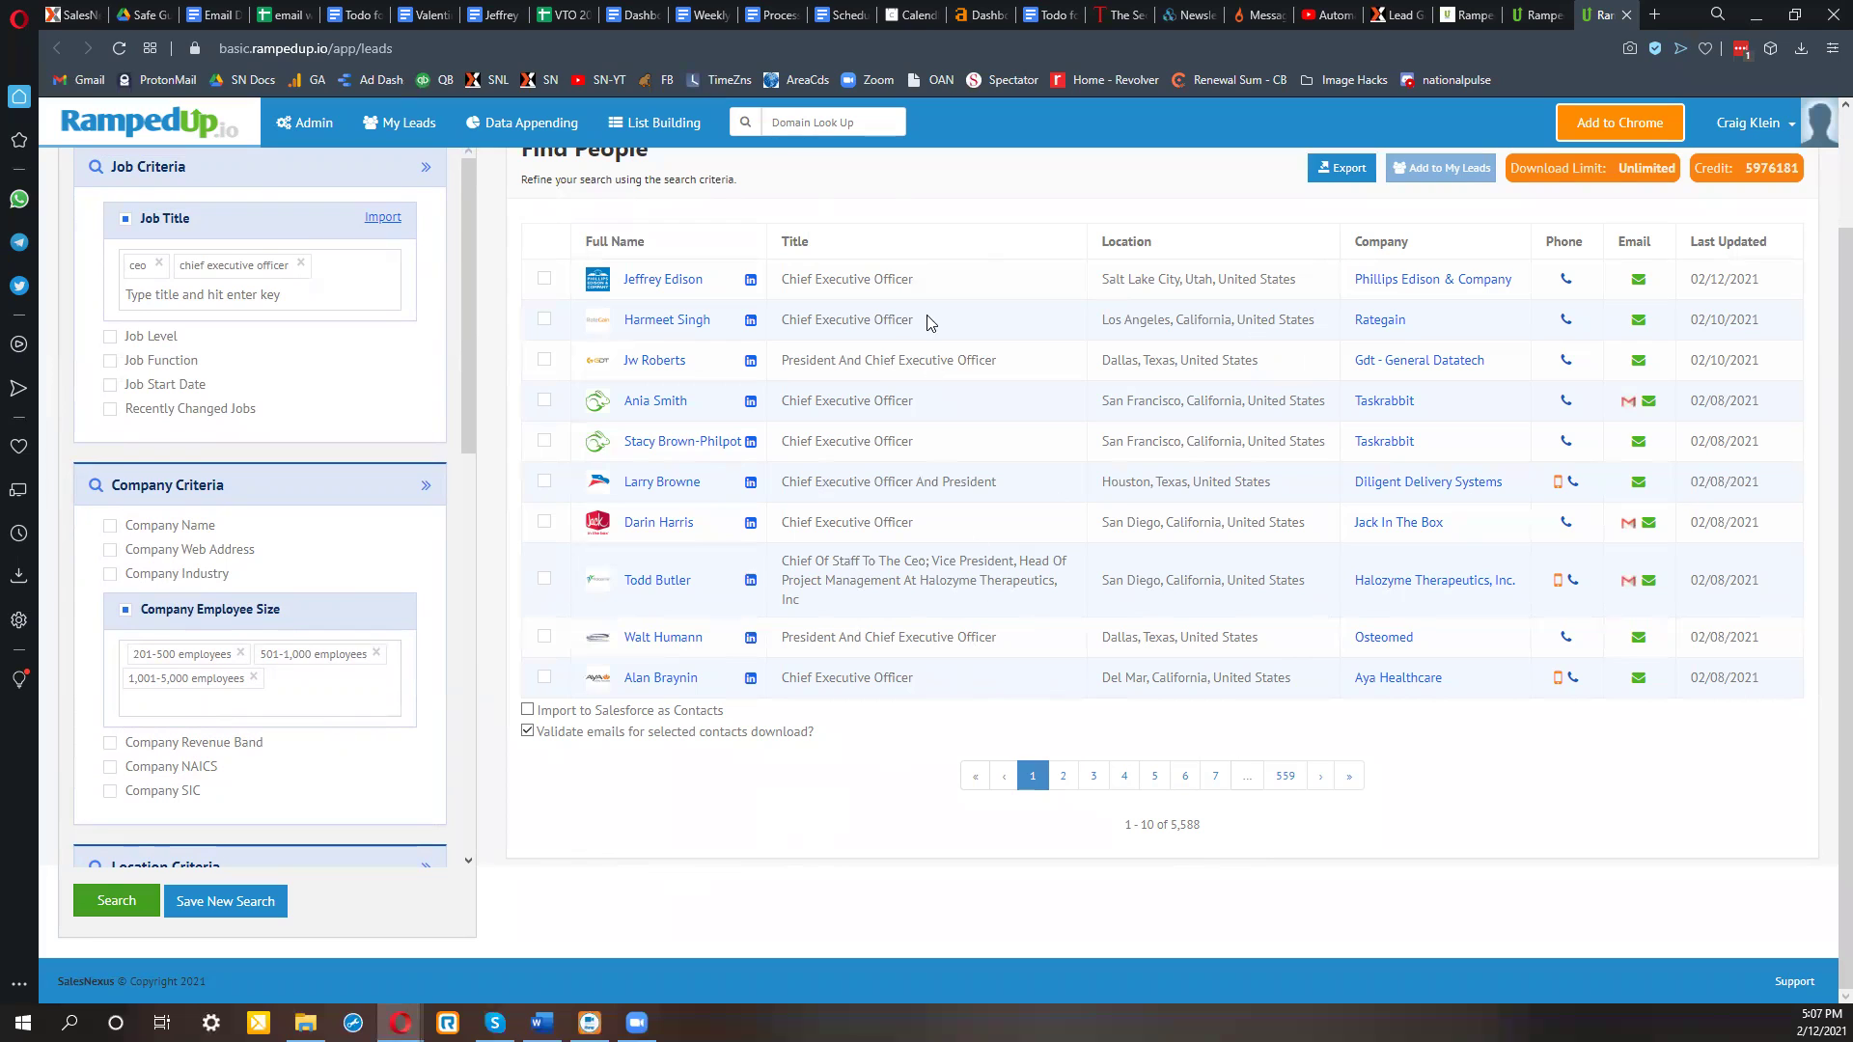
left_click(231, 917)
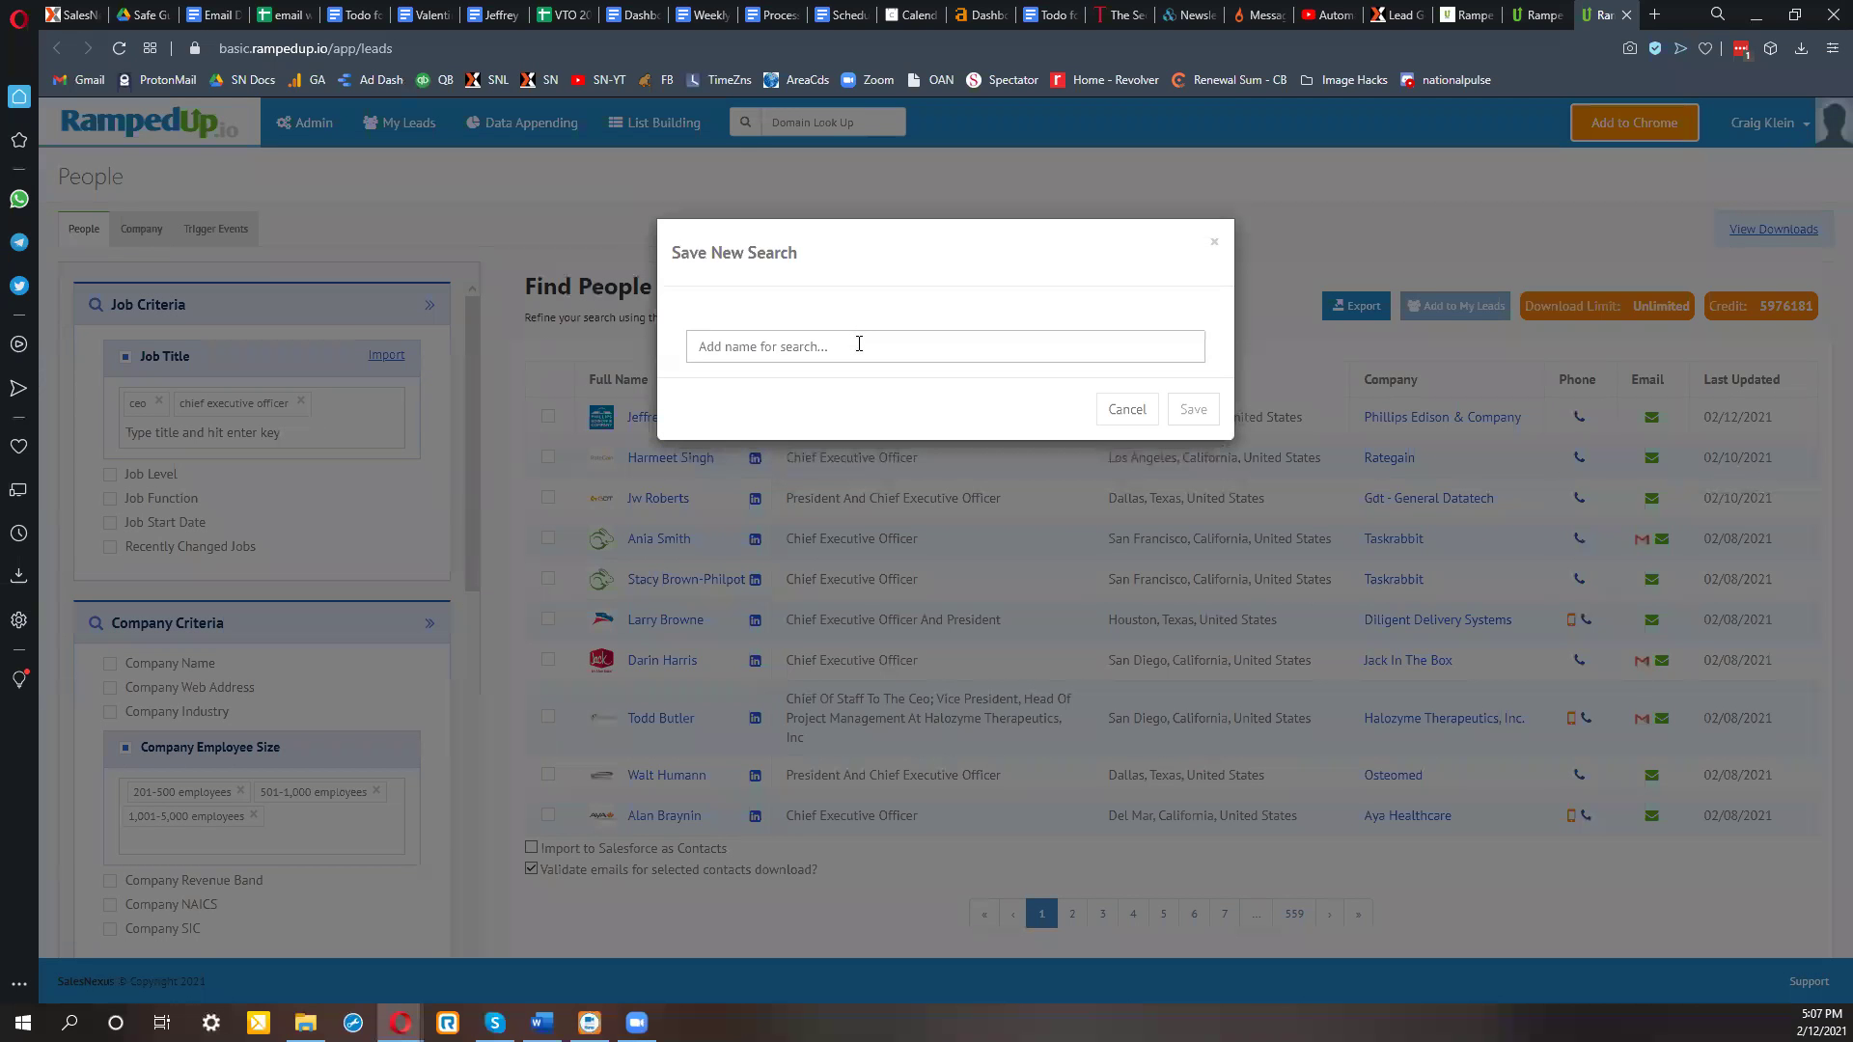
type("Training")
left_click(1189, 410)
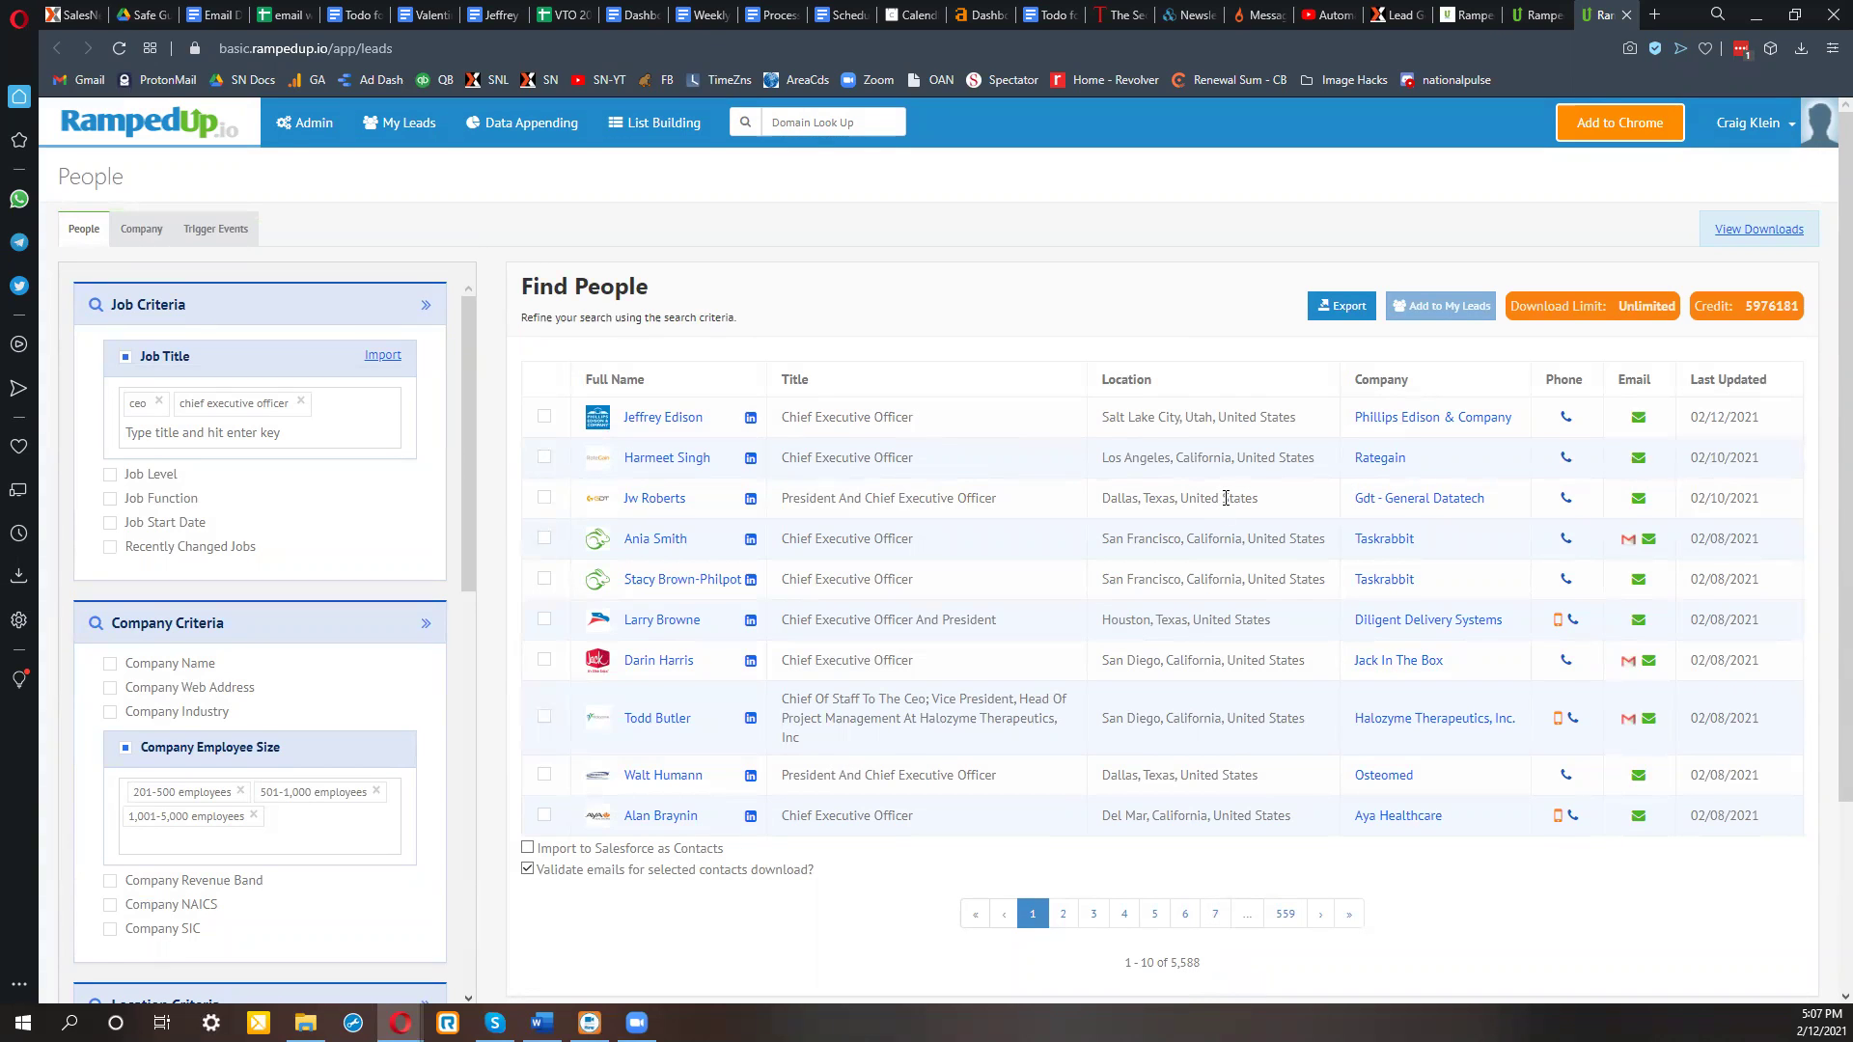
Open the list of saved searches from below the search criteria.
scroll(347, 666, "down", 5)
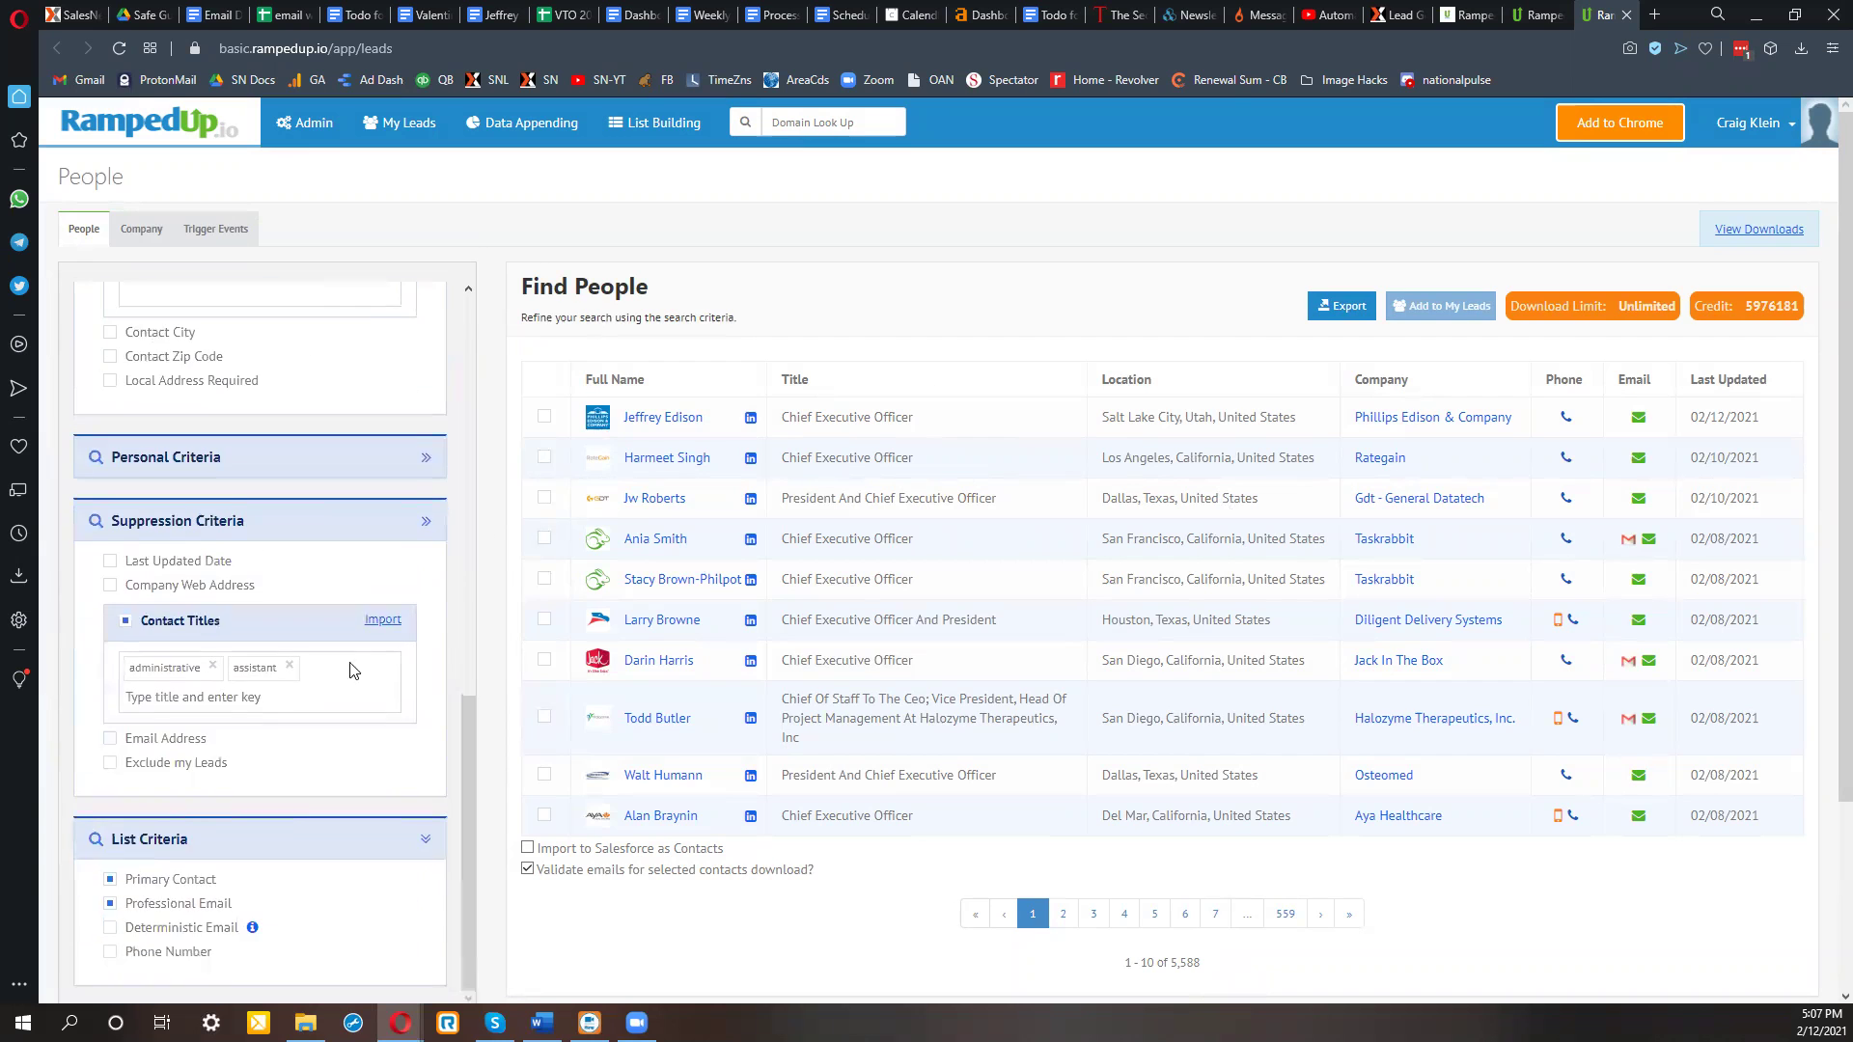
scroll(324, 844, "down", 3)
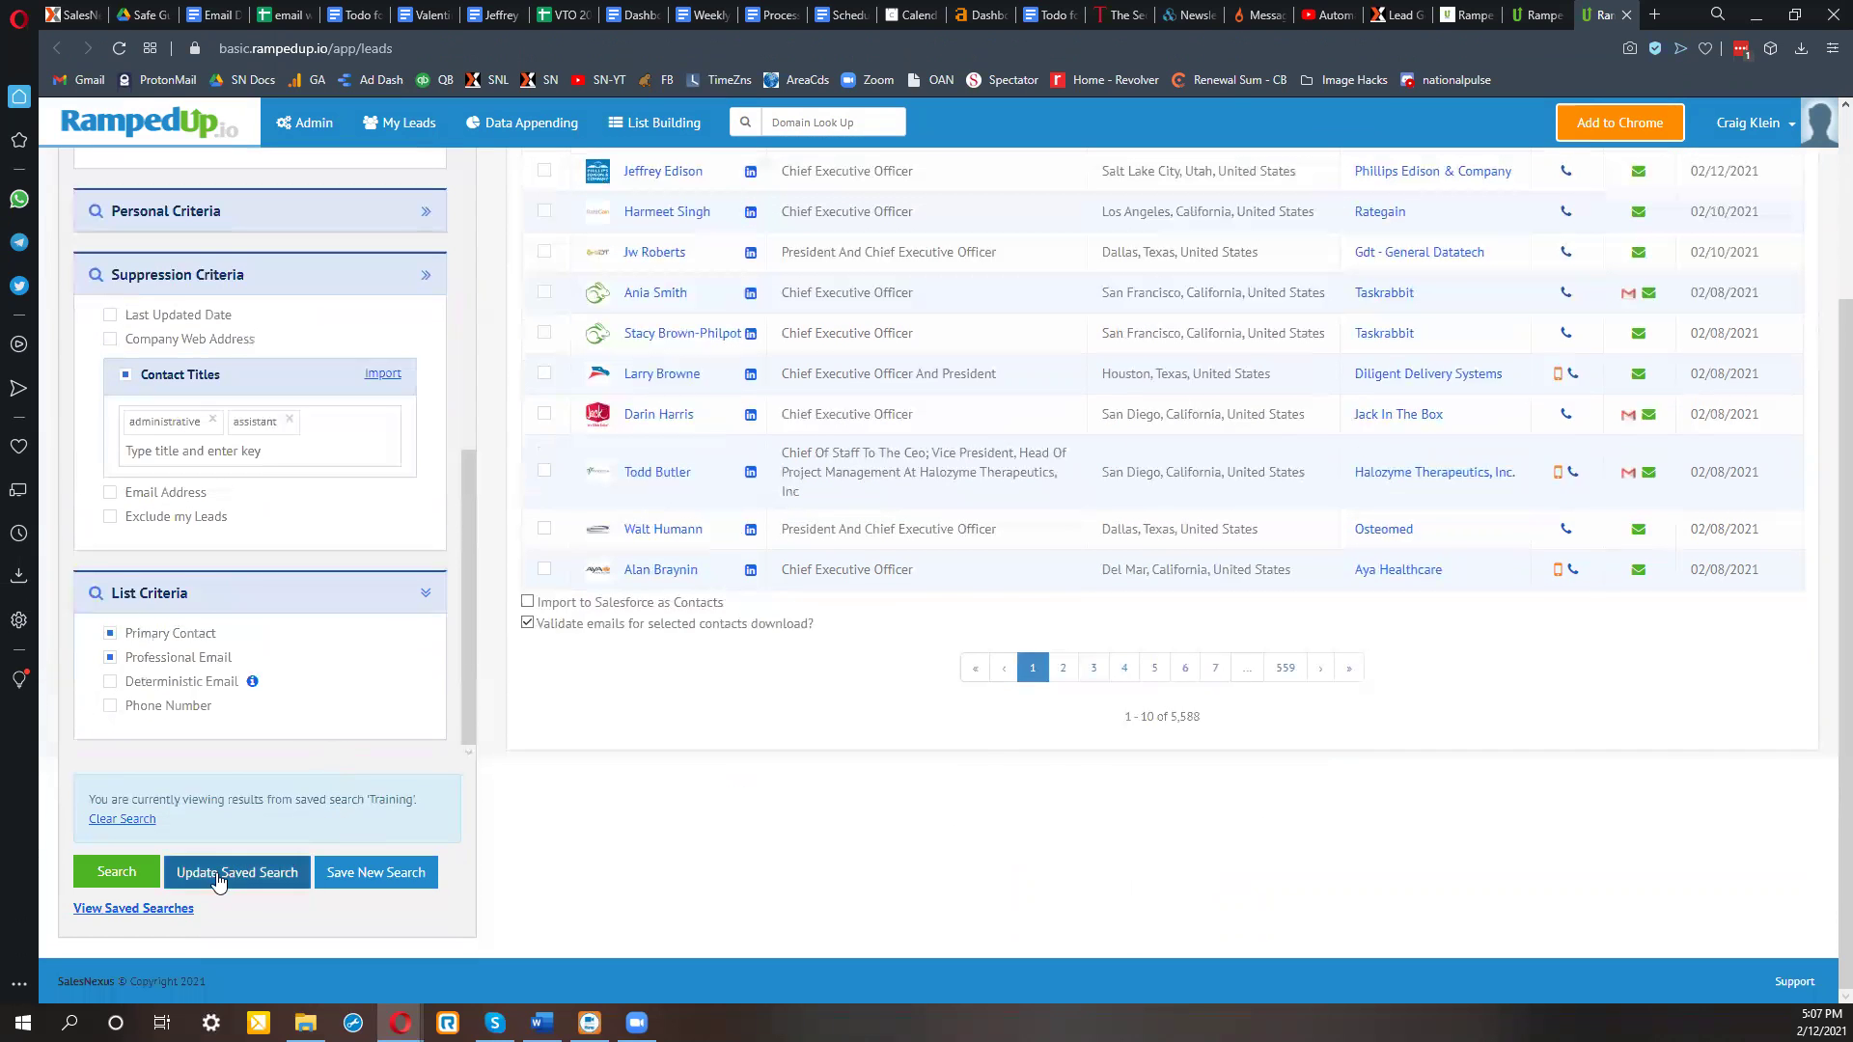
left_click(141, 913)
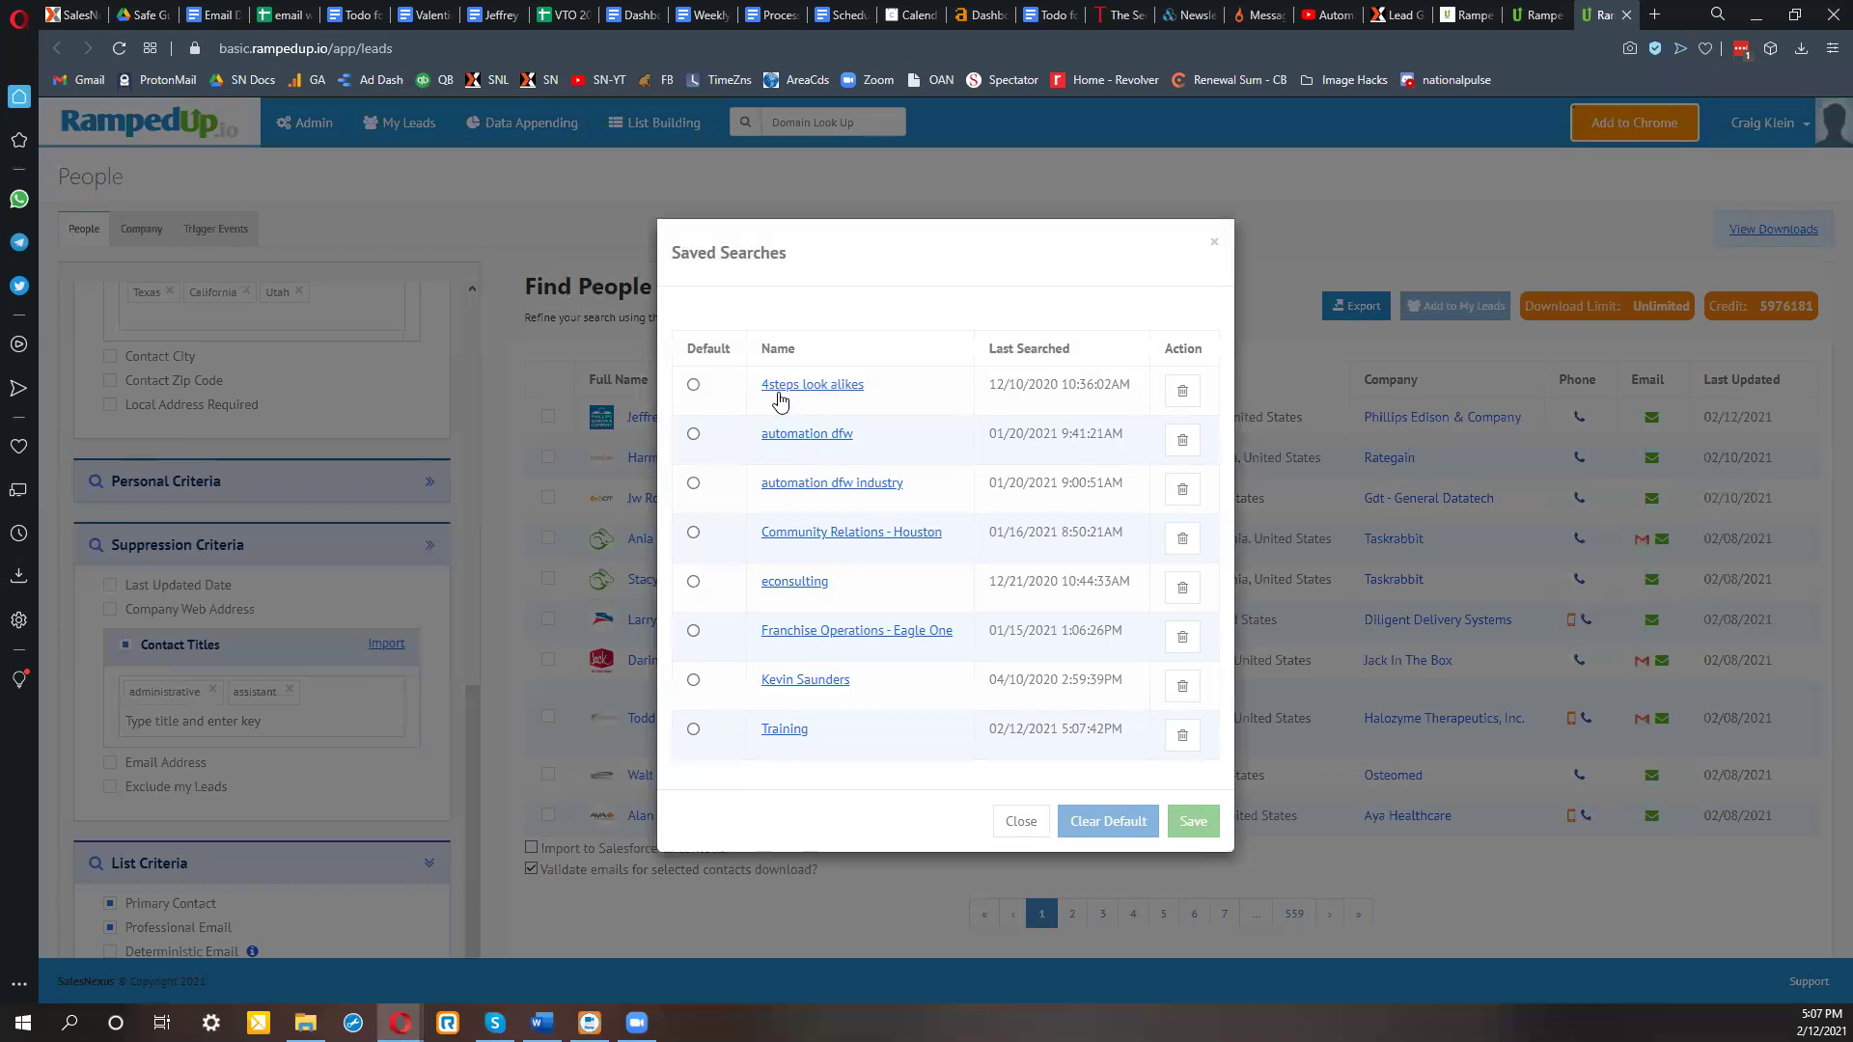
Load the saved search "Training" and go to the Data Appending page.
left_click(786, 731)
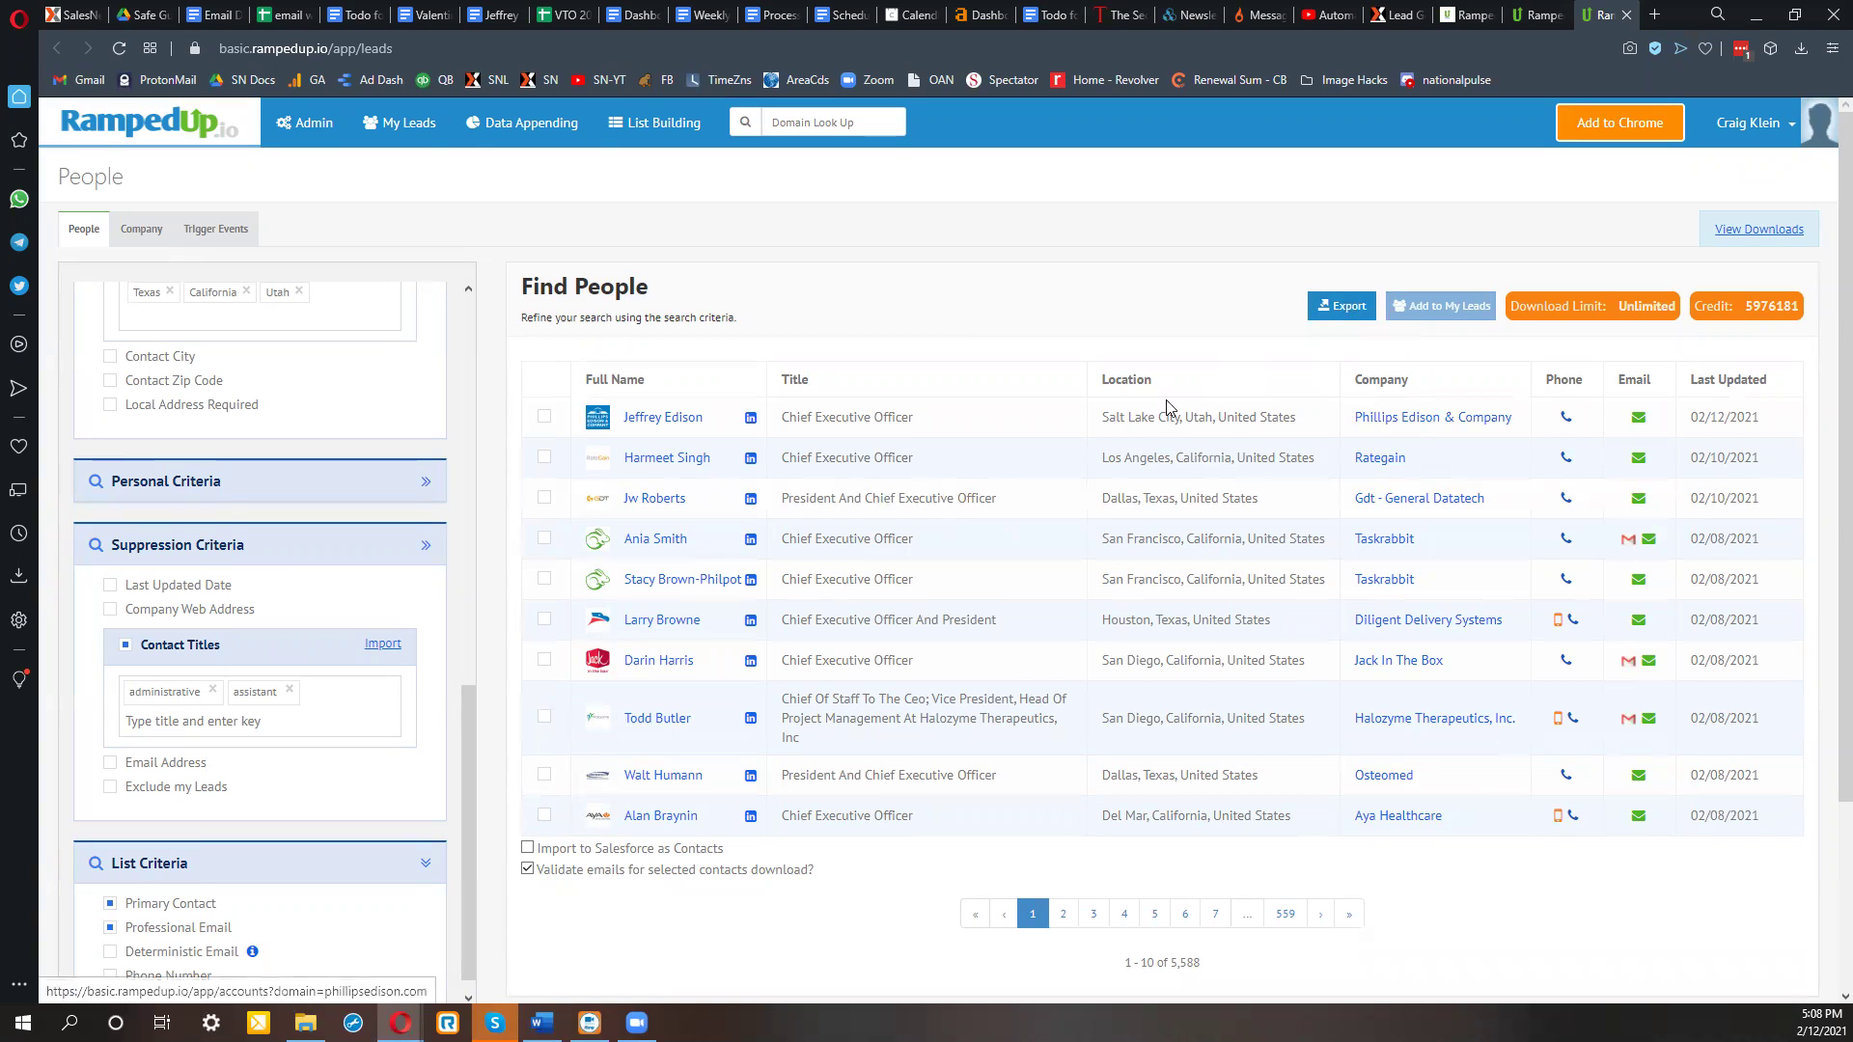
left_click(552, 132)
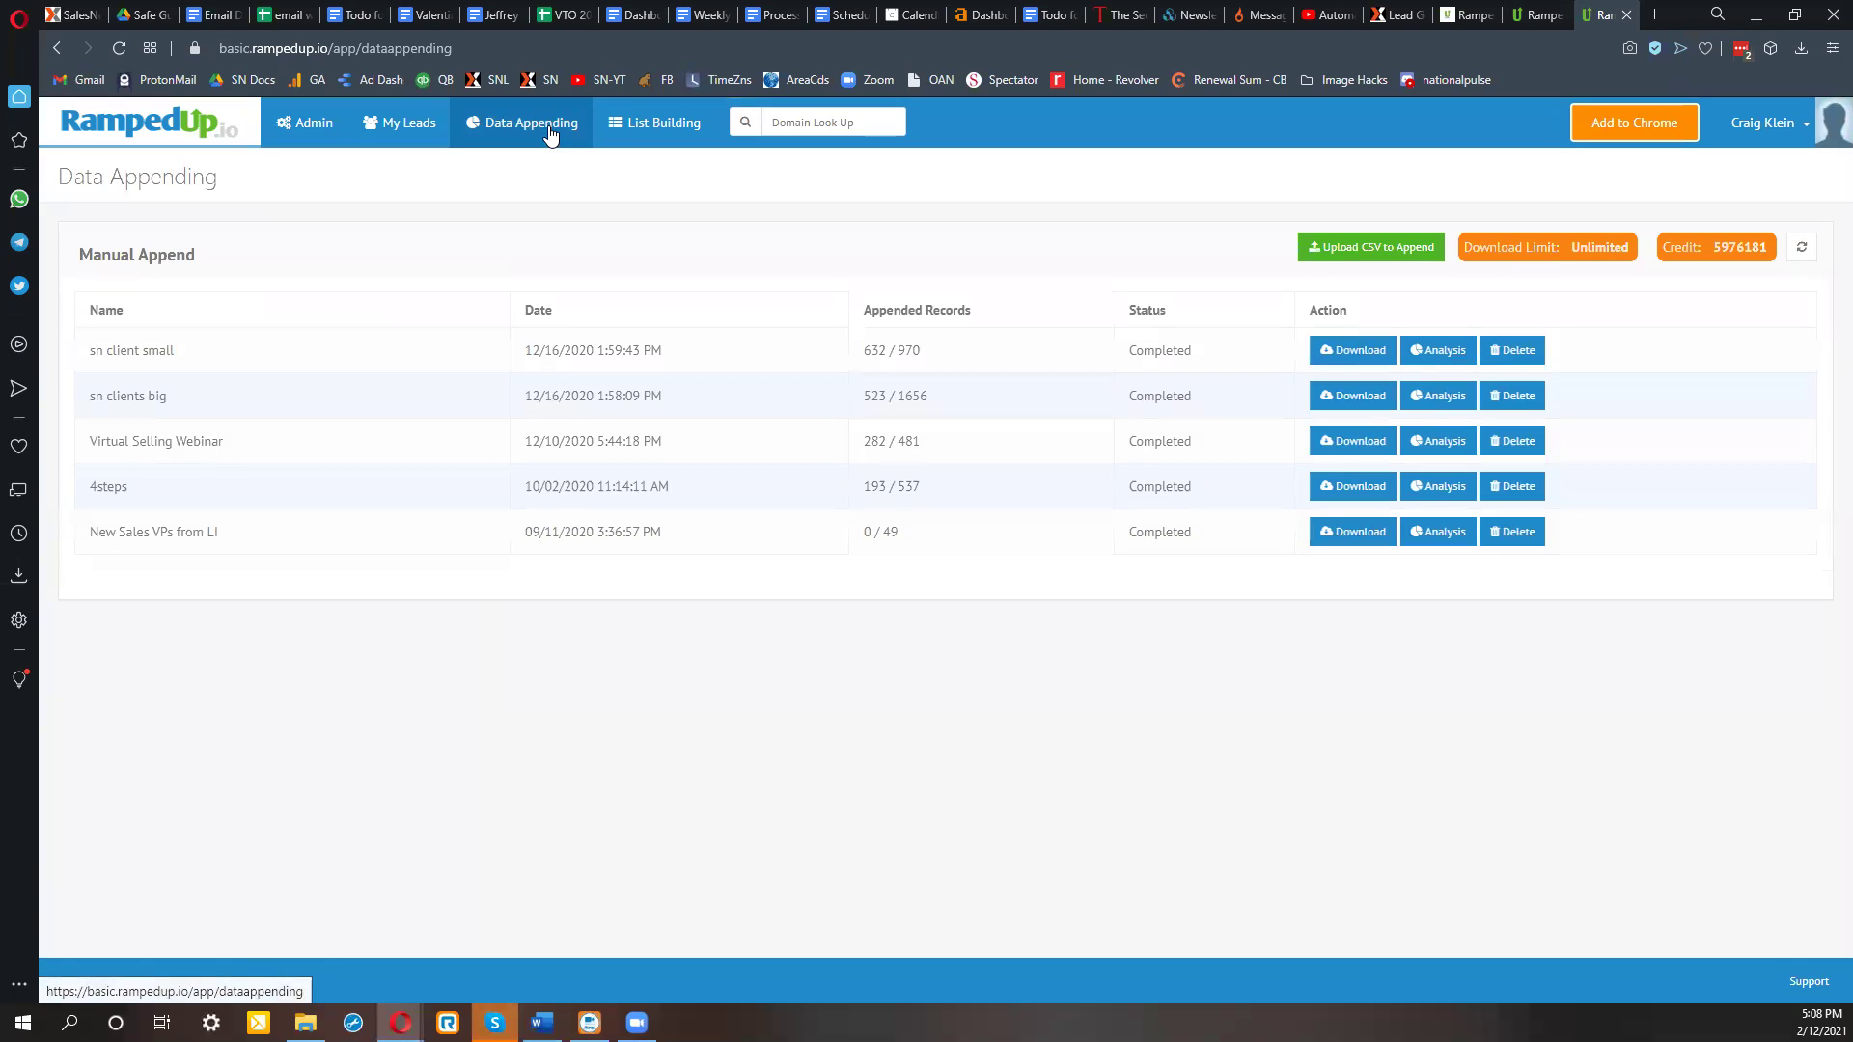
Start a manual append with the CSV file TN Star Subs List.csv.
left_click(1373, 250)
left_click(180, 233)
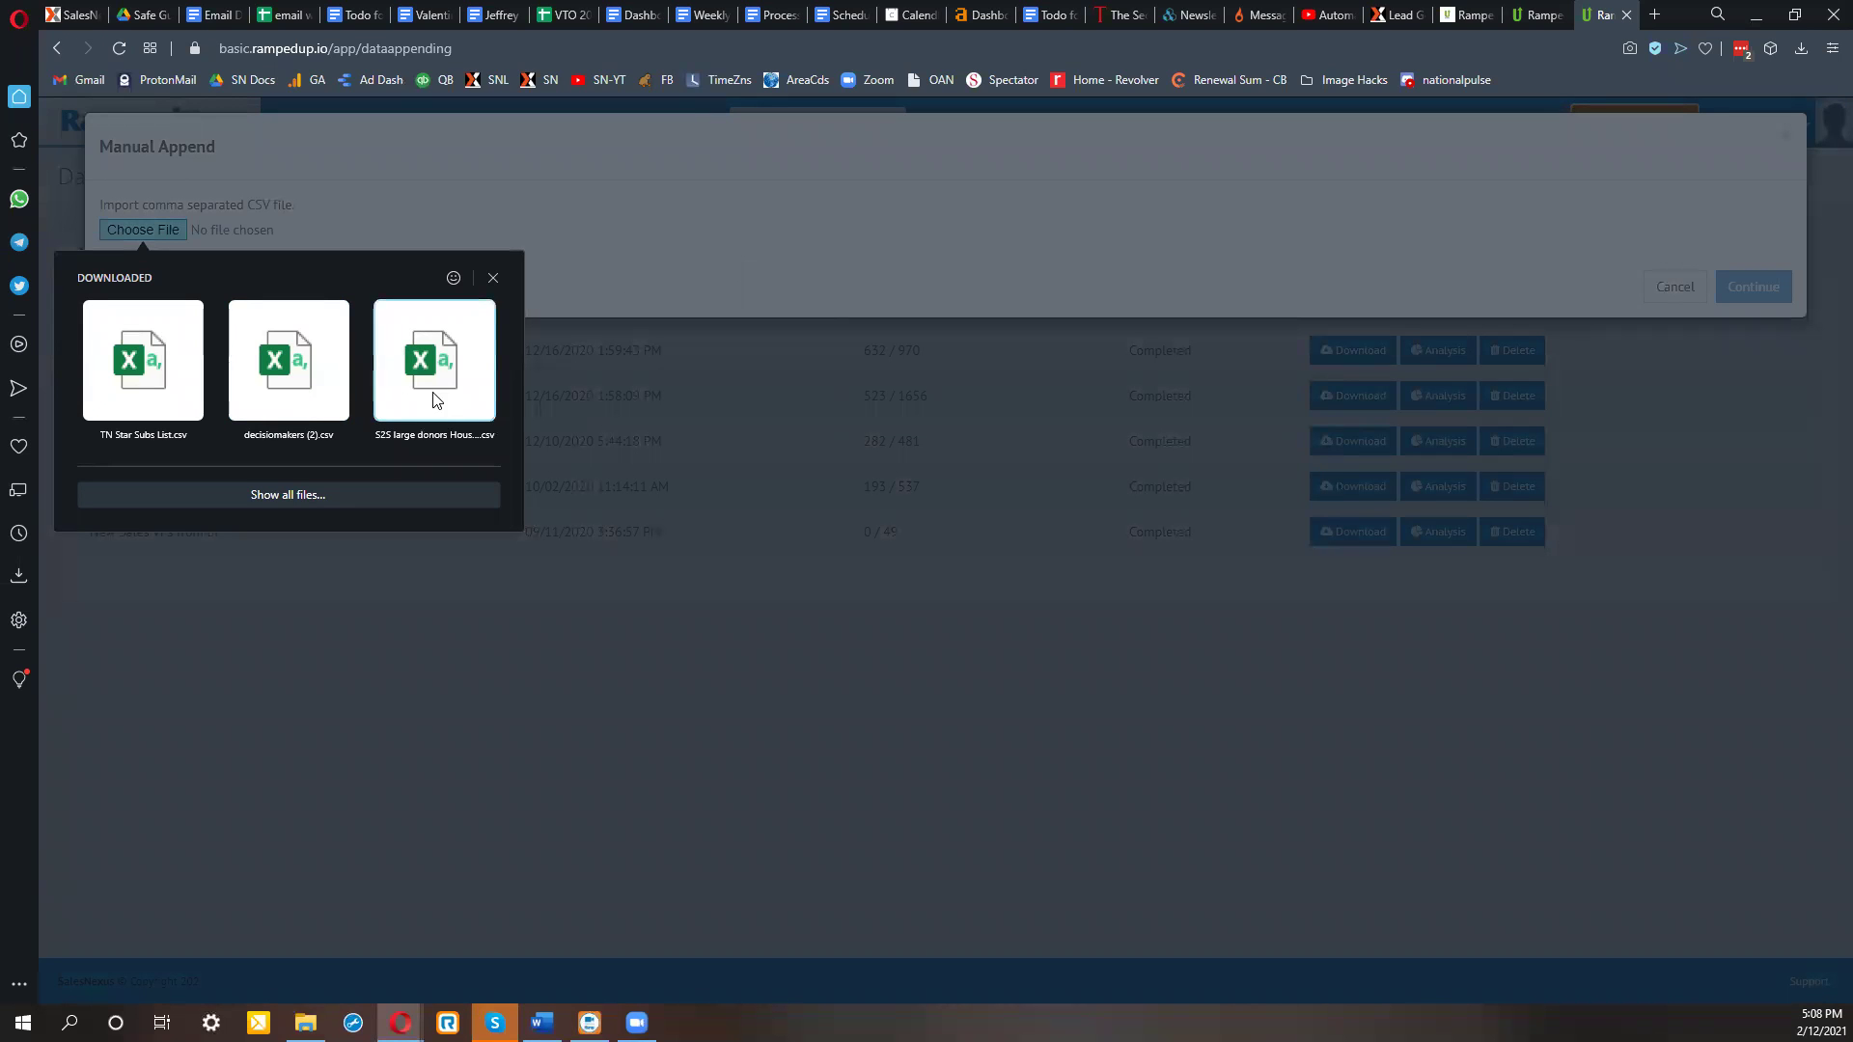
left_click(144, 399)
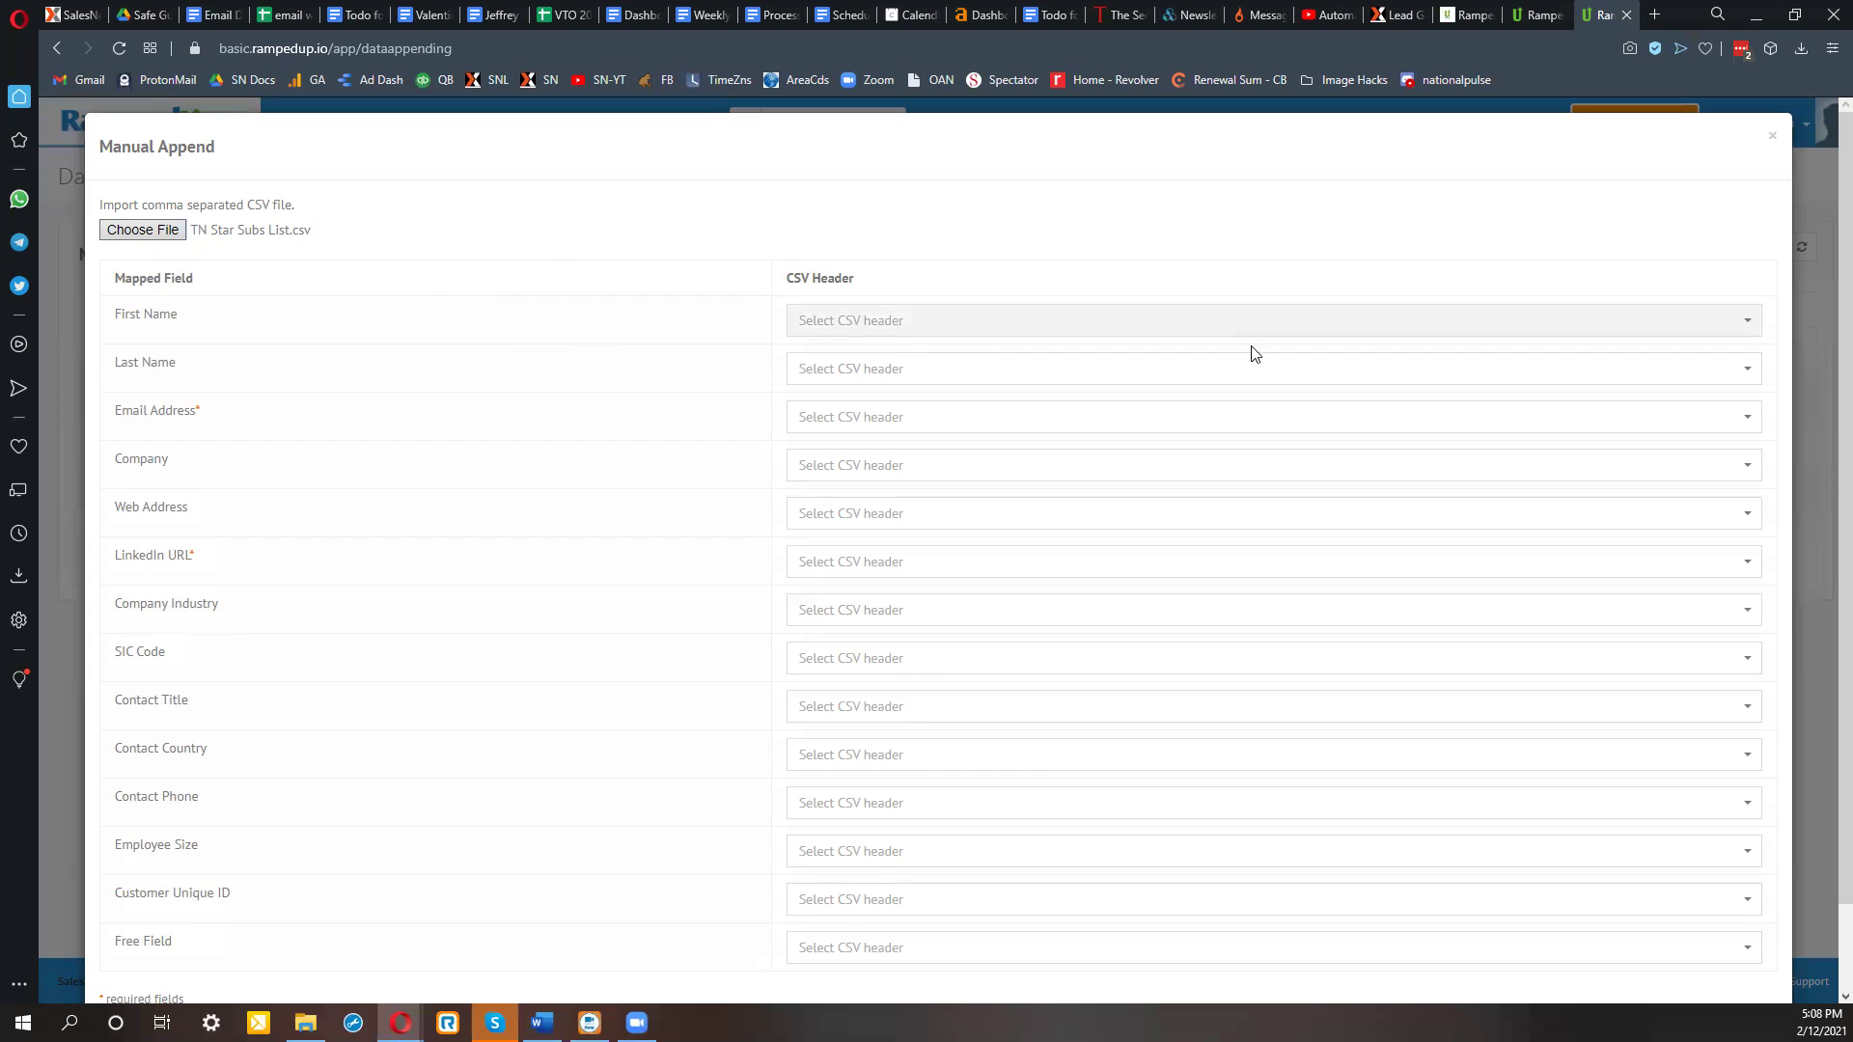
Map the Email Address field to the CSV header InputEmailAddress.
left_click(1133, 421)
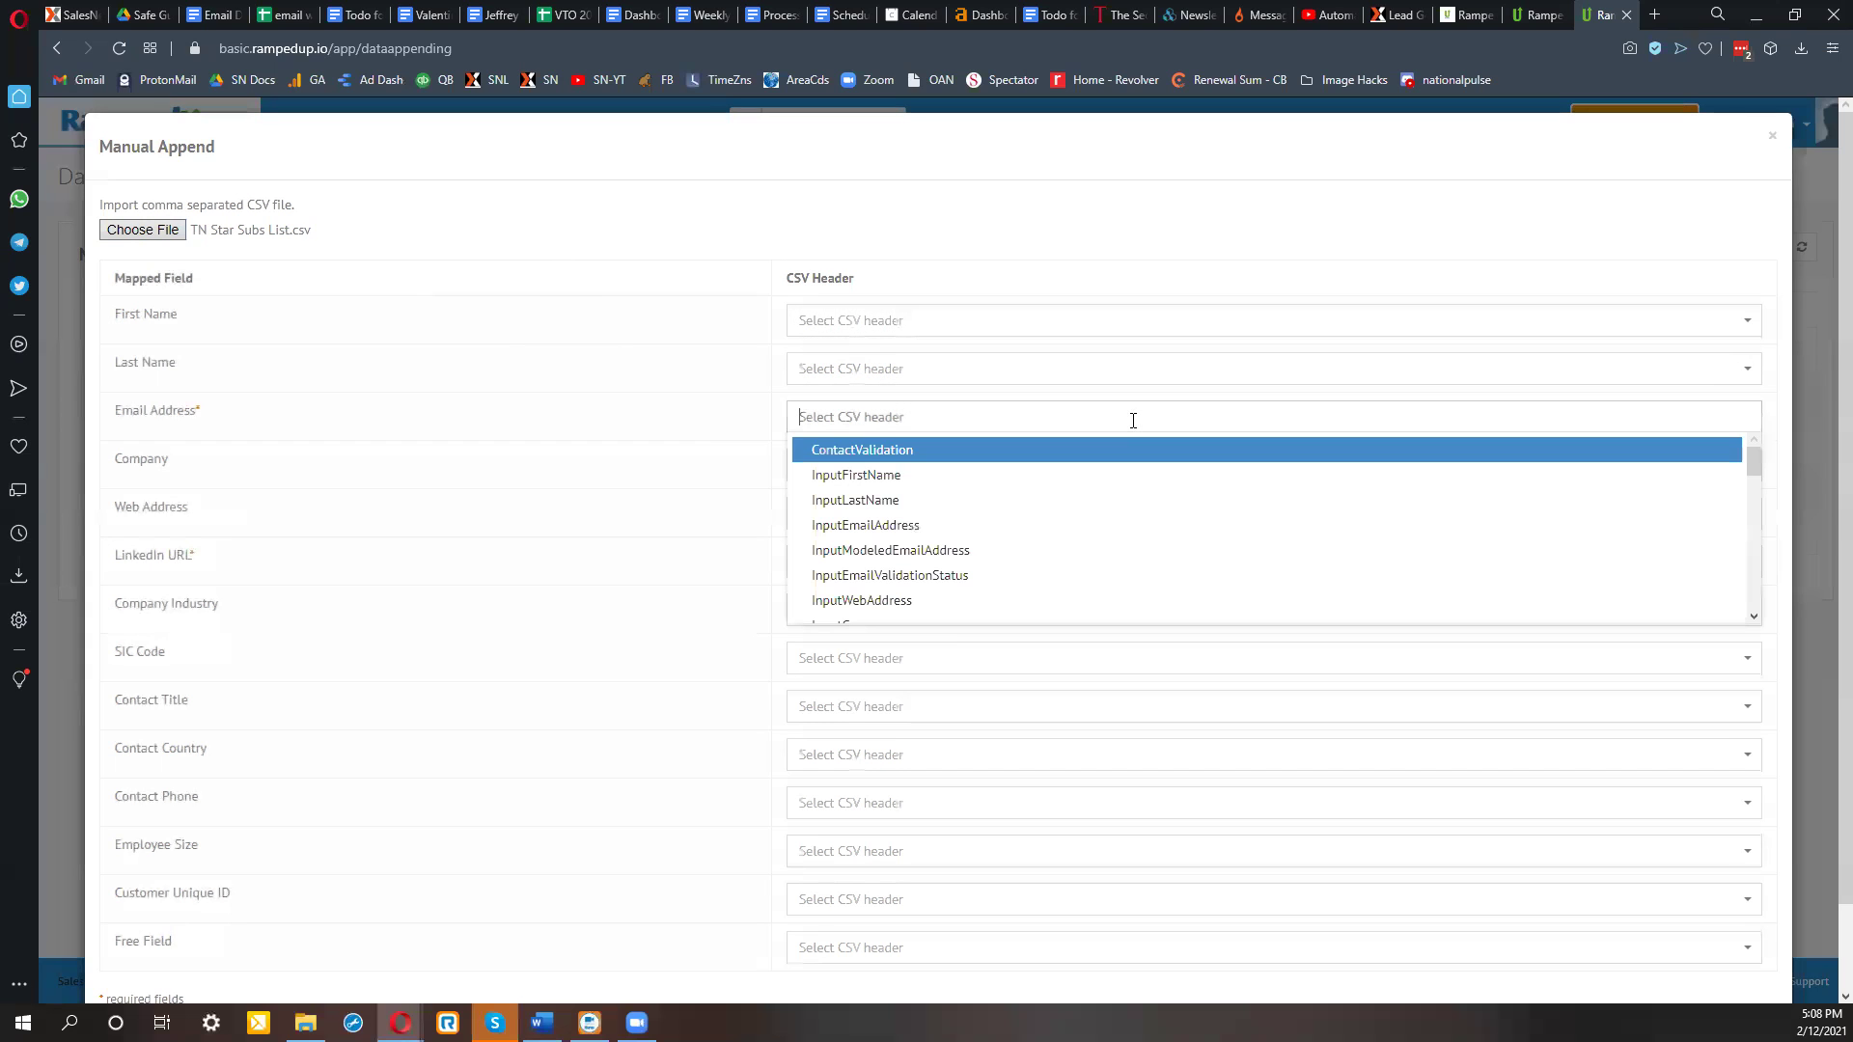
scroll(1013, 511, "down", 10)
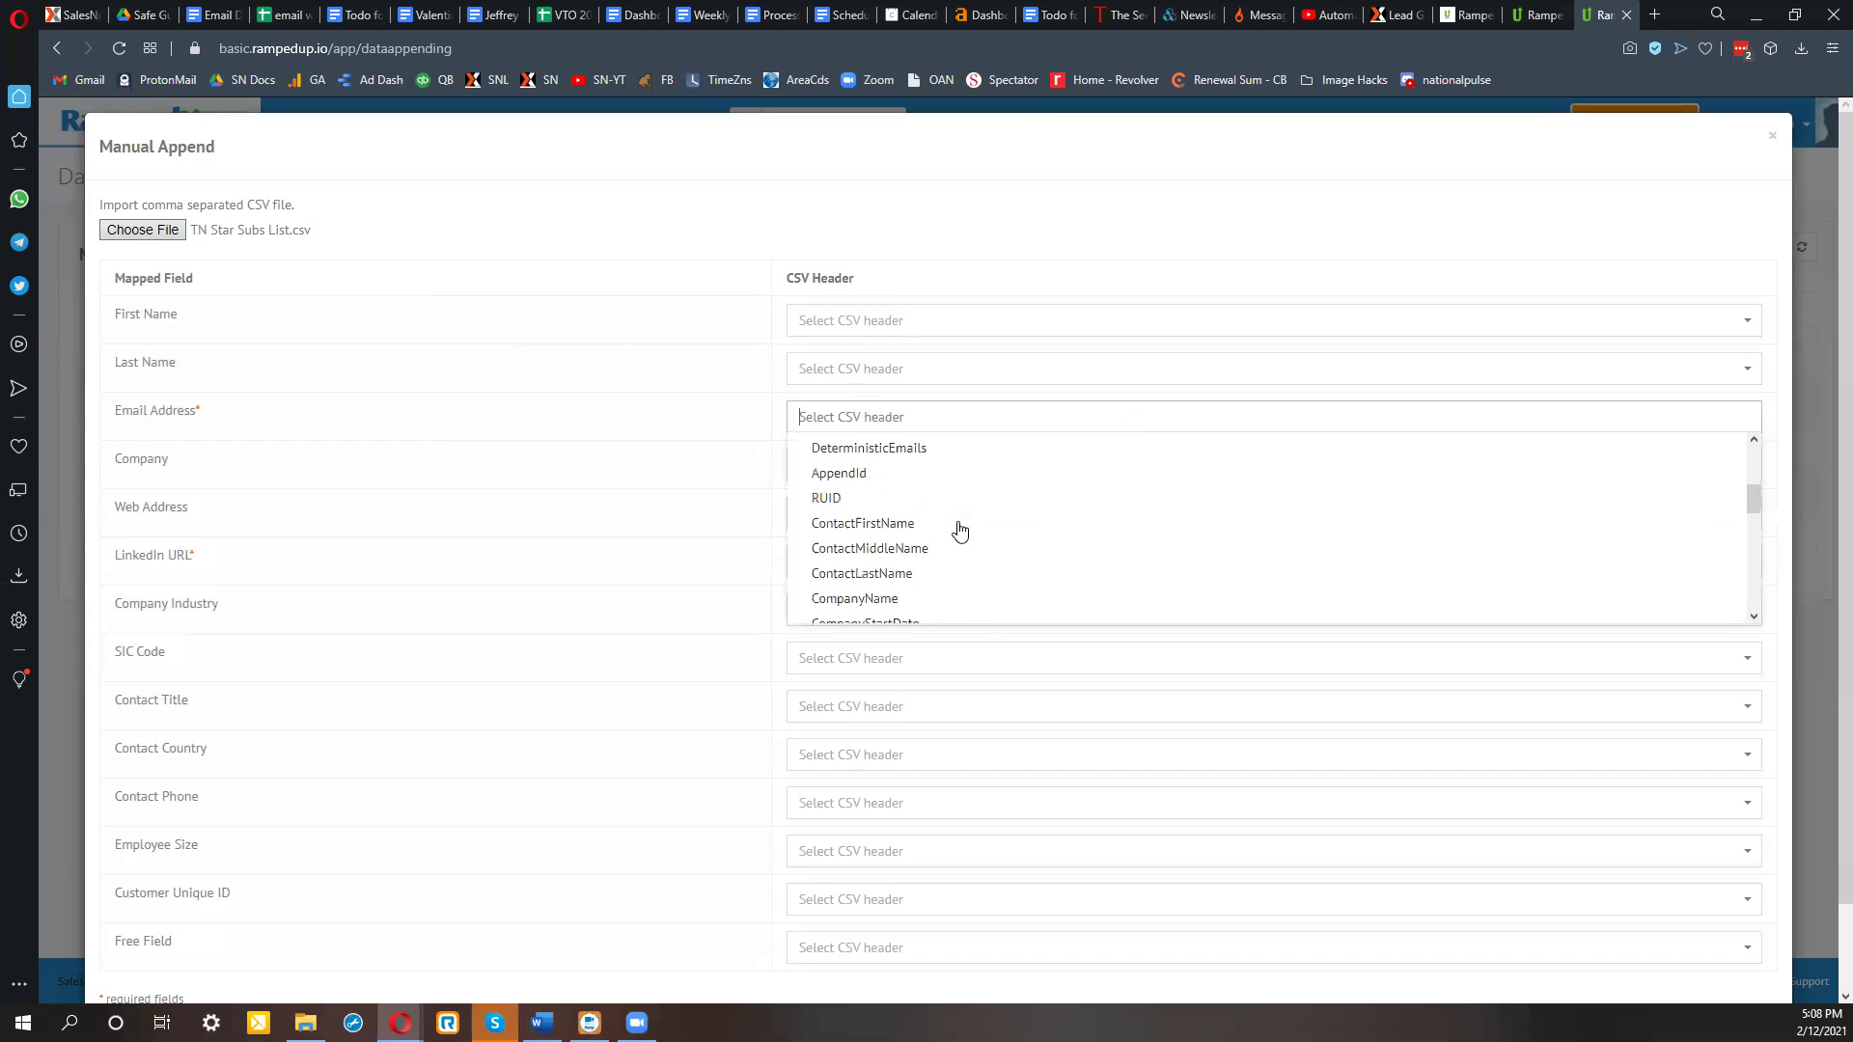
scroll(956, 531, "down", 5)
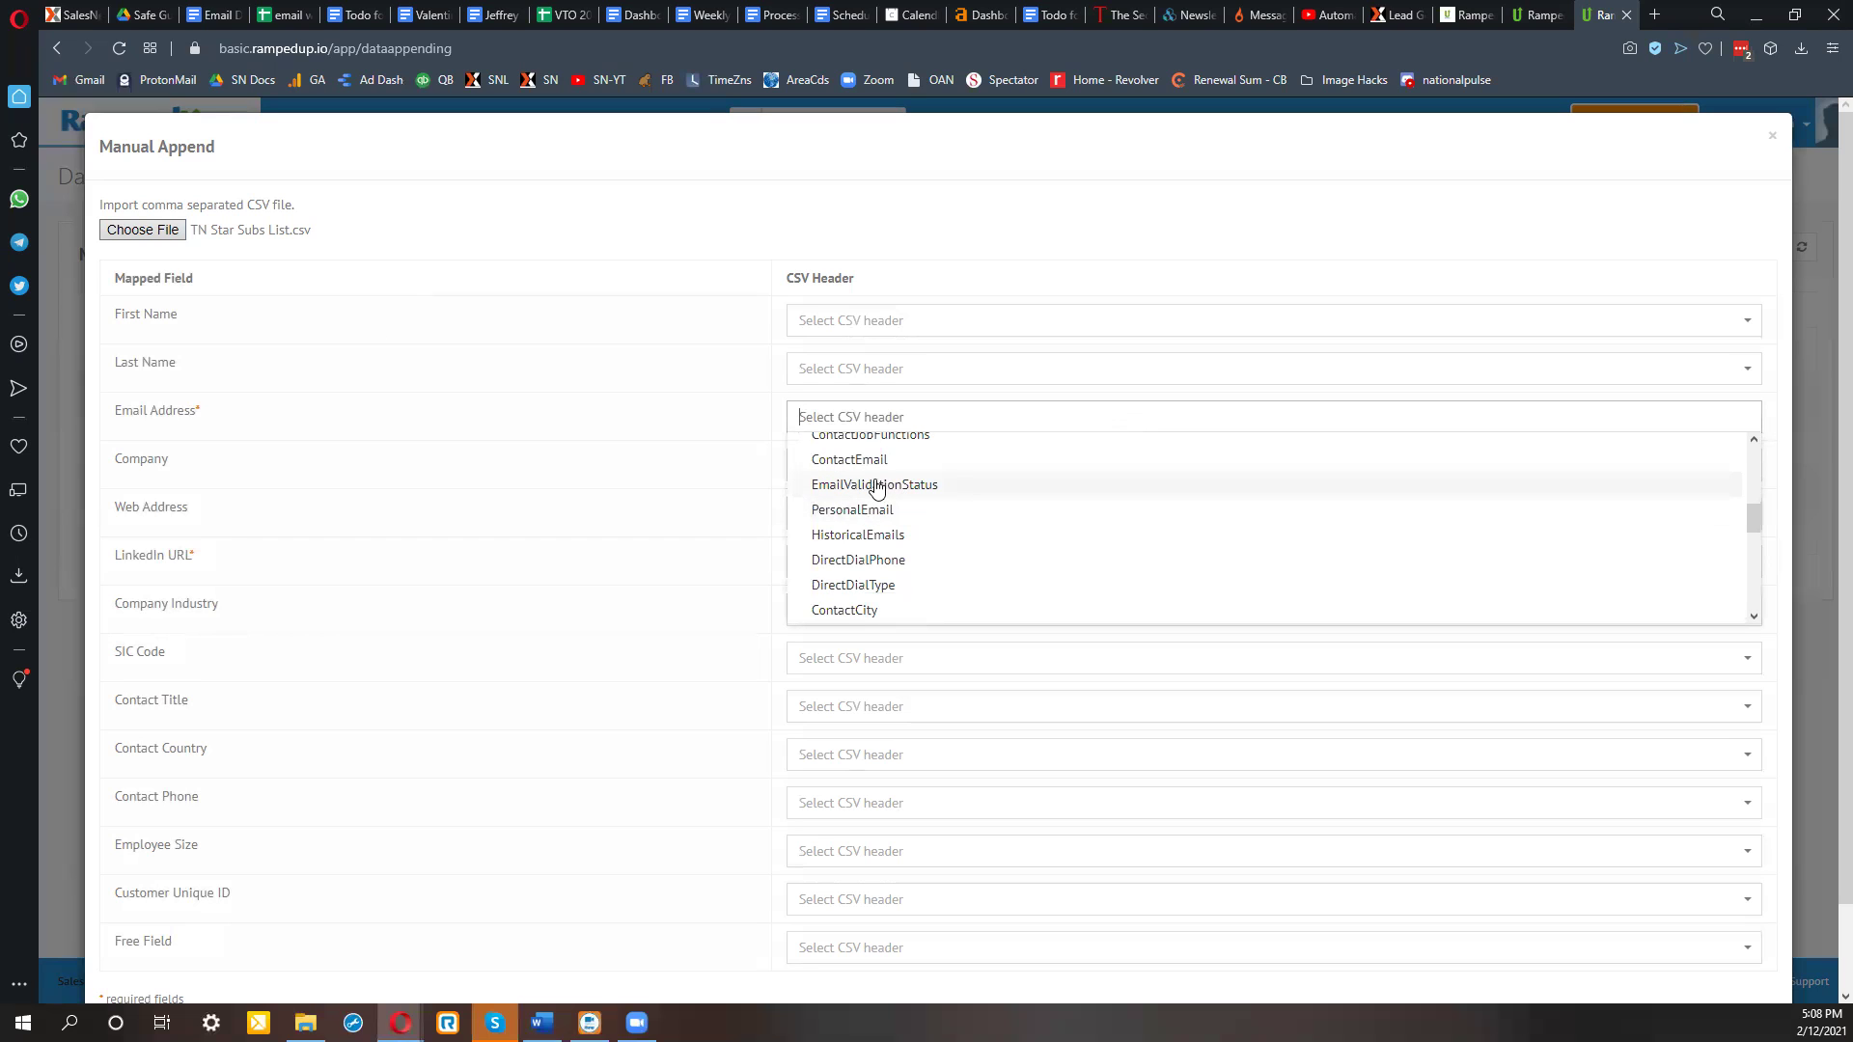
scroll(877, 489, "down", 3)
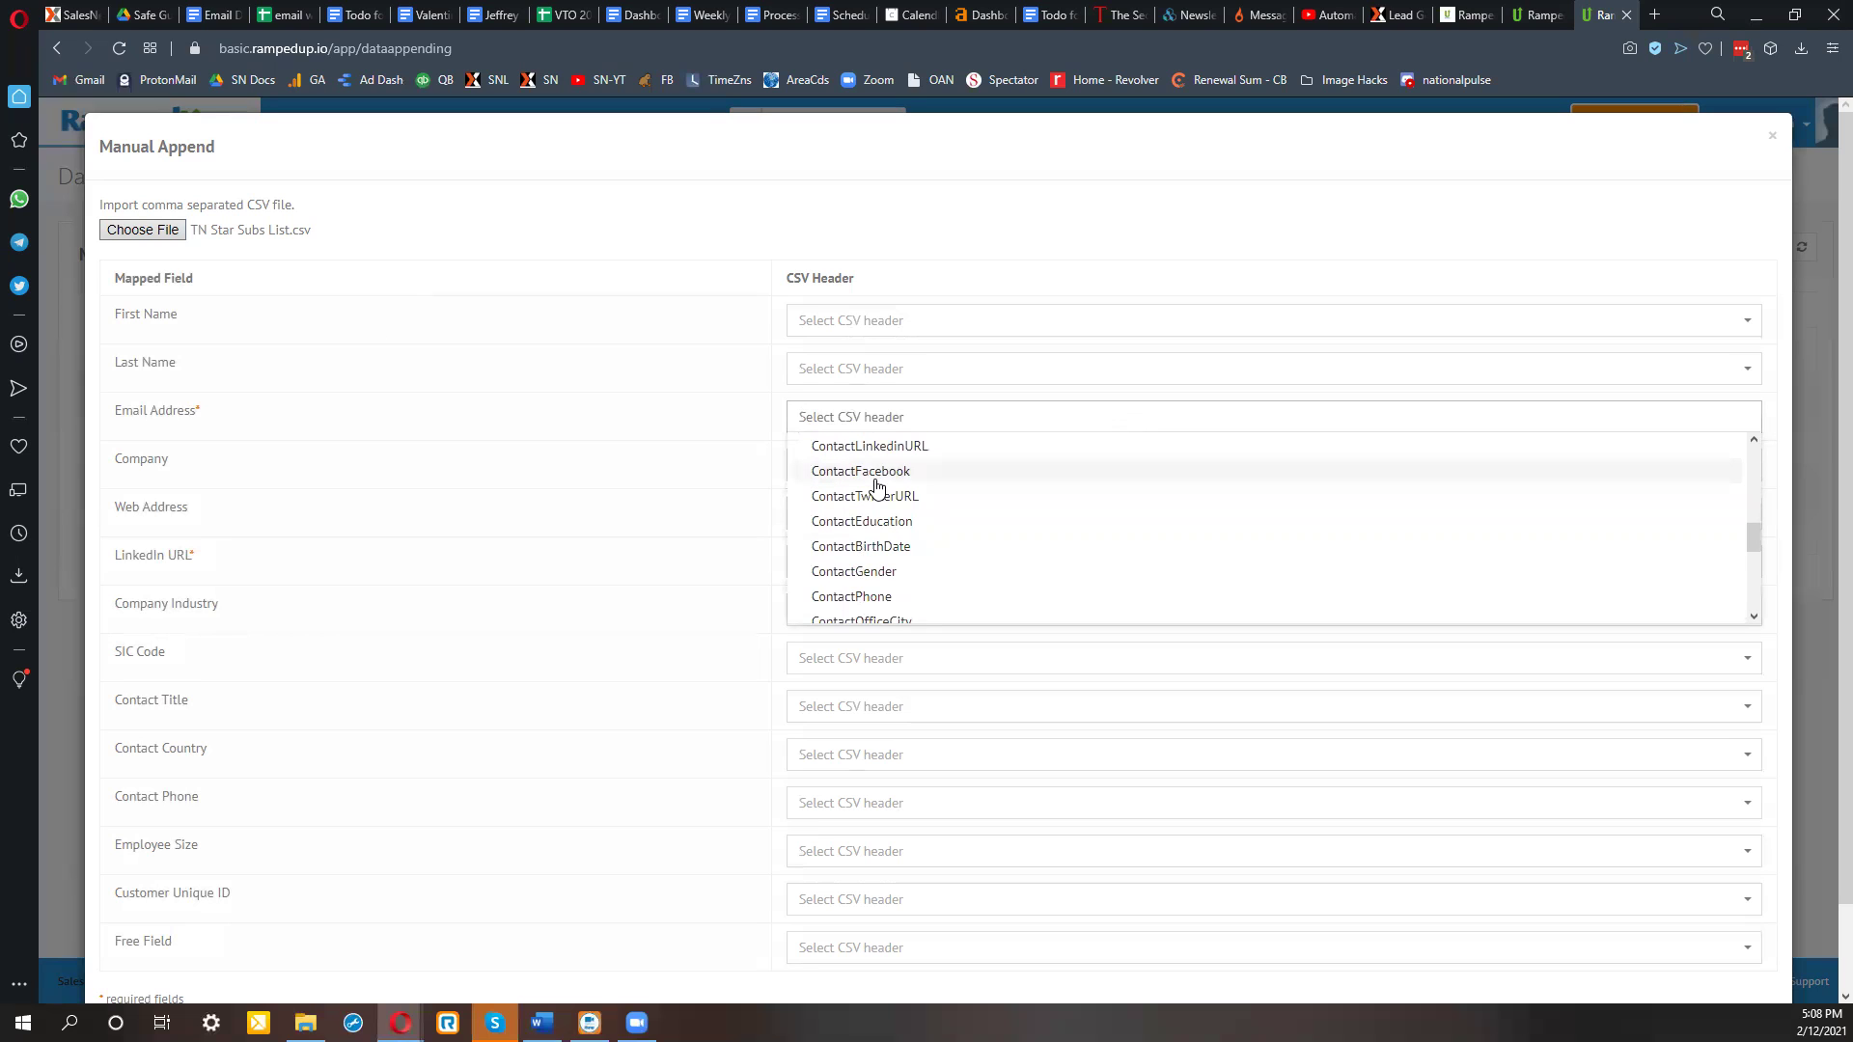
scroll(876, 486, "up", 3)
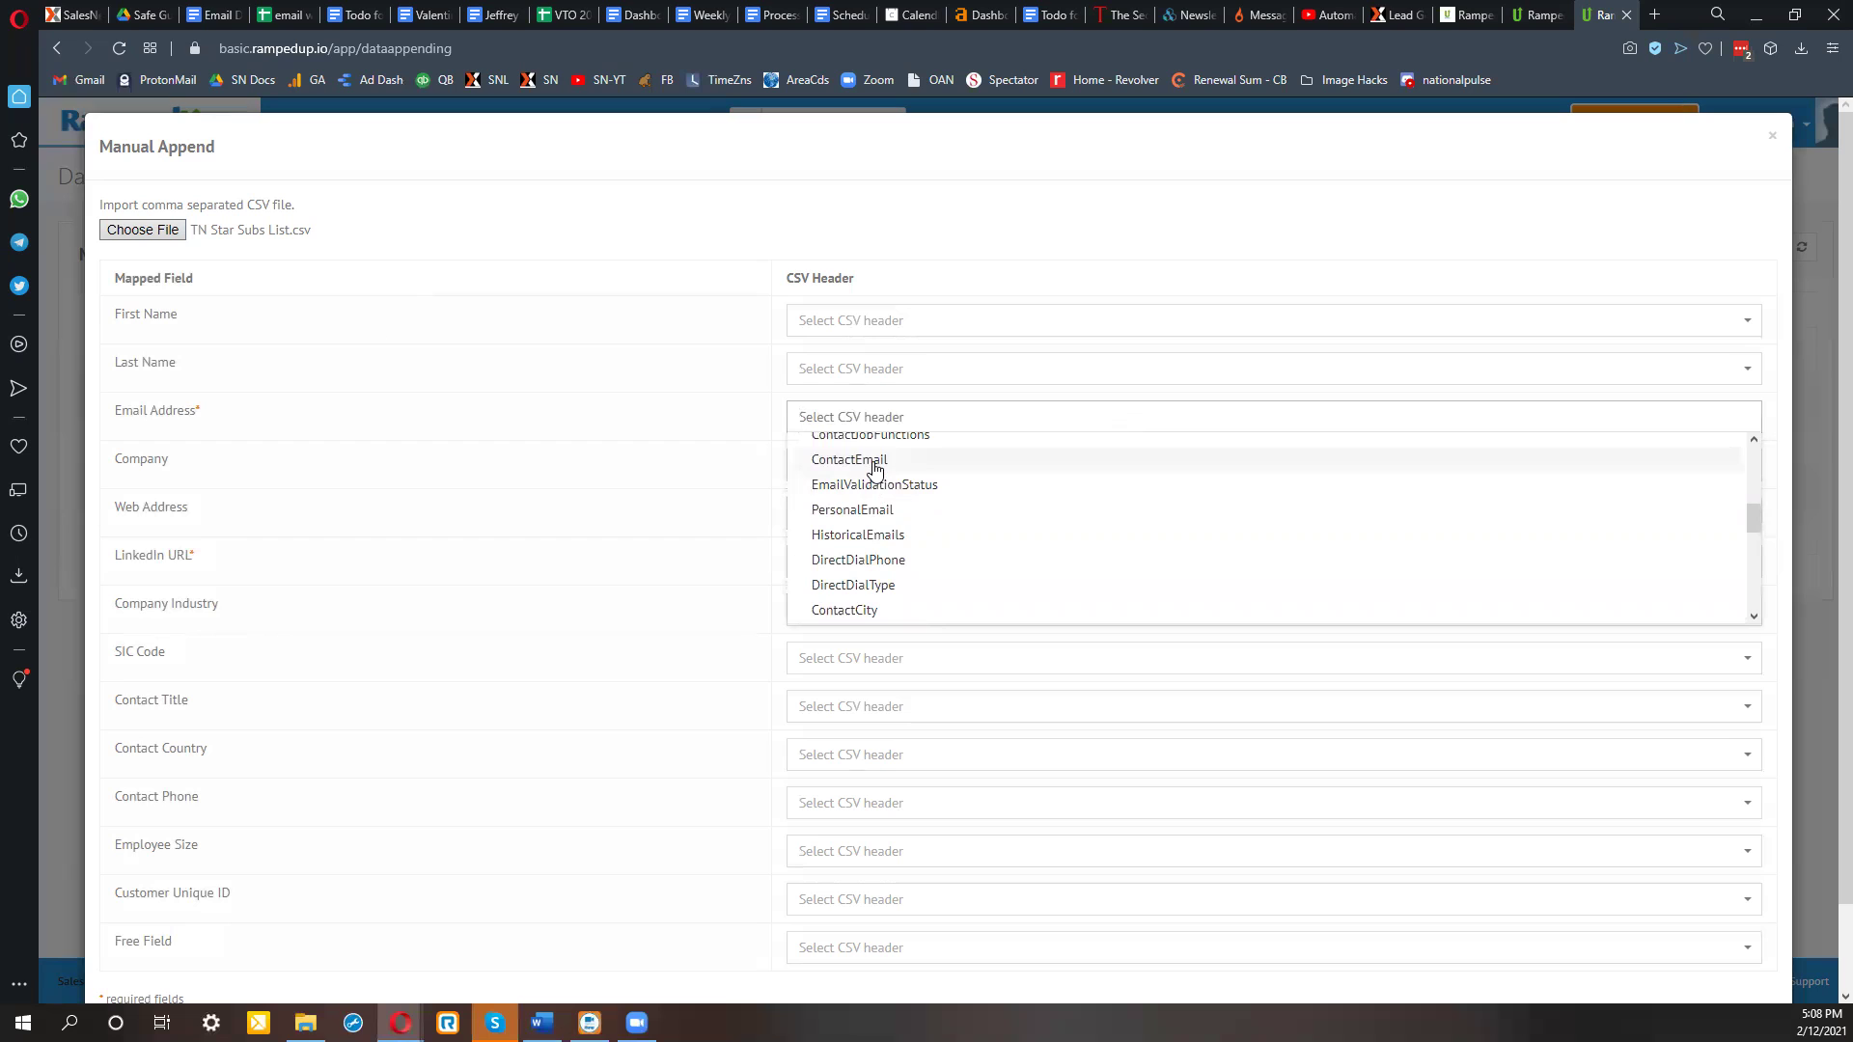
scroll(875, 470, "up", 5)
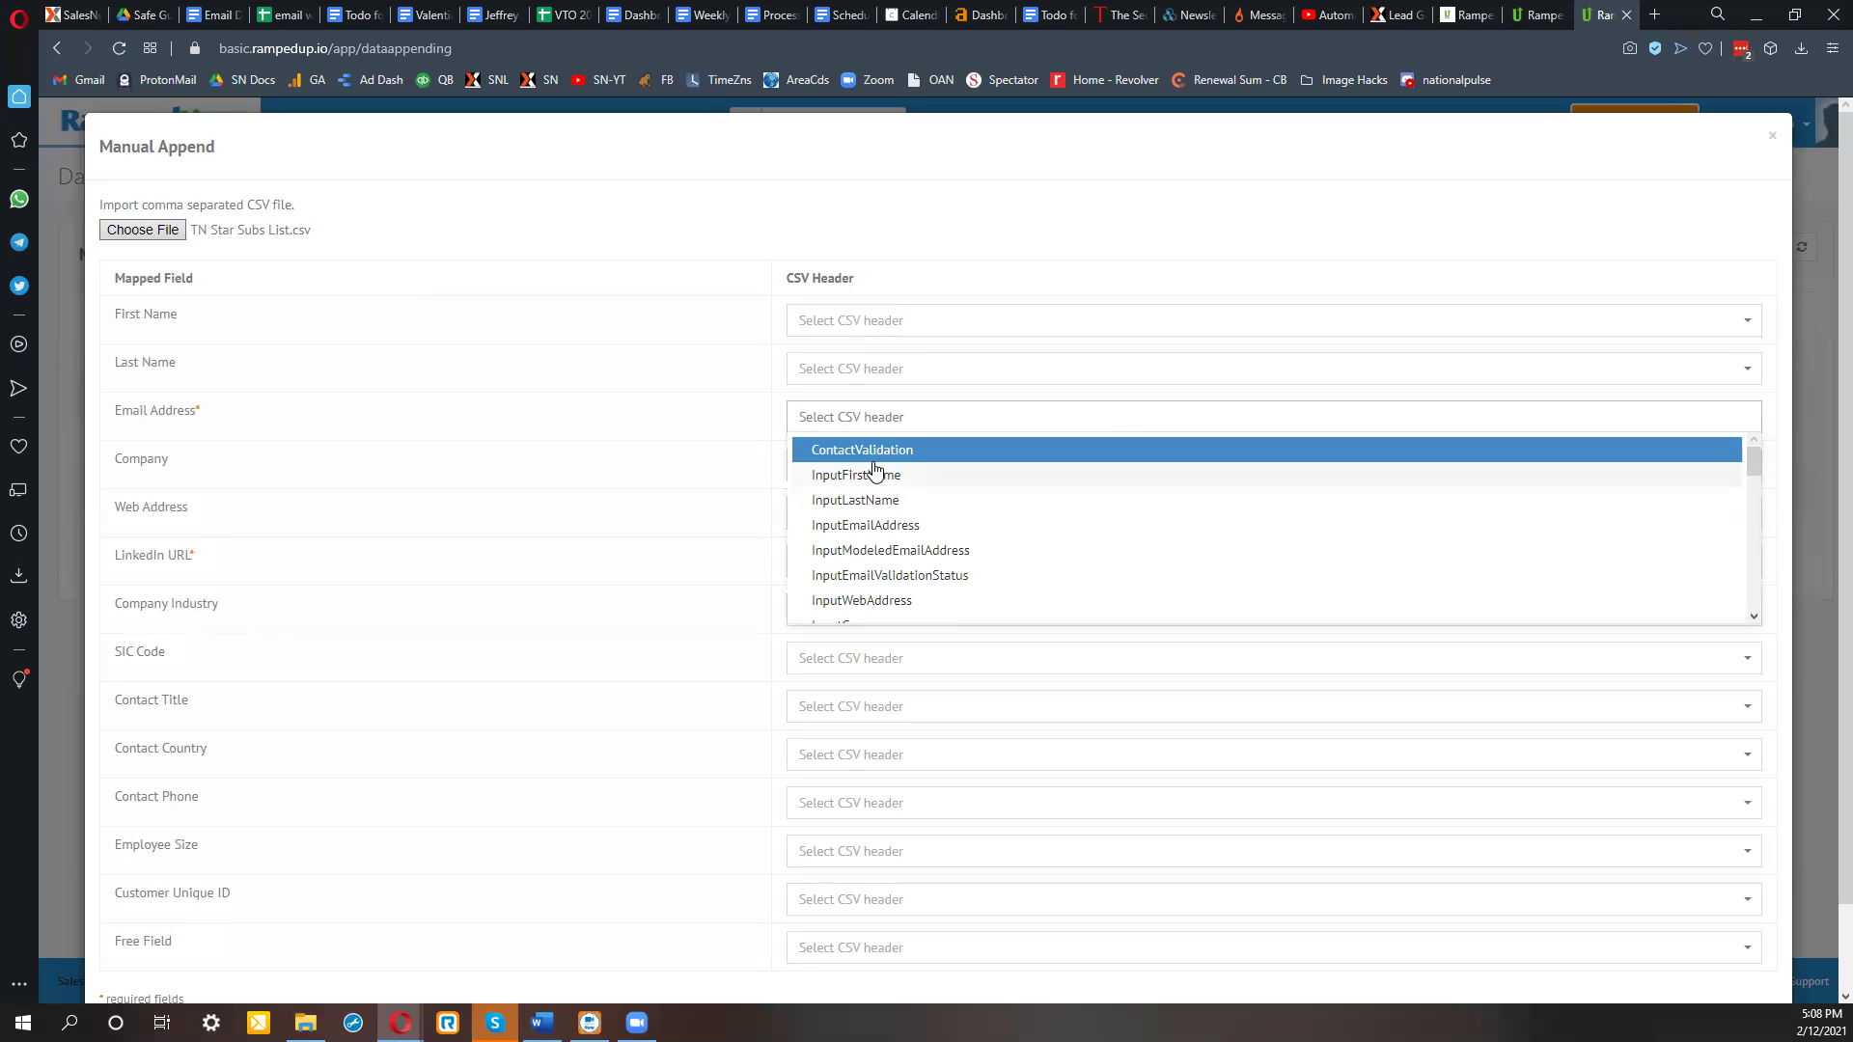
left_click(875, 527)
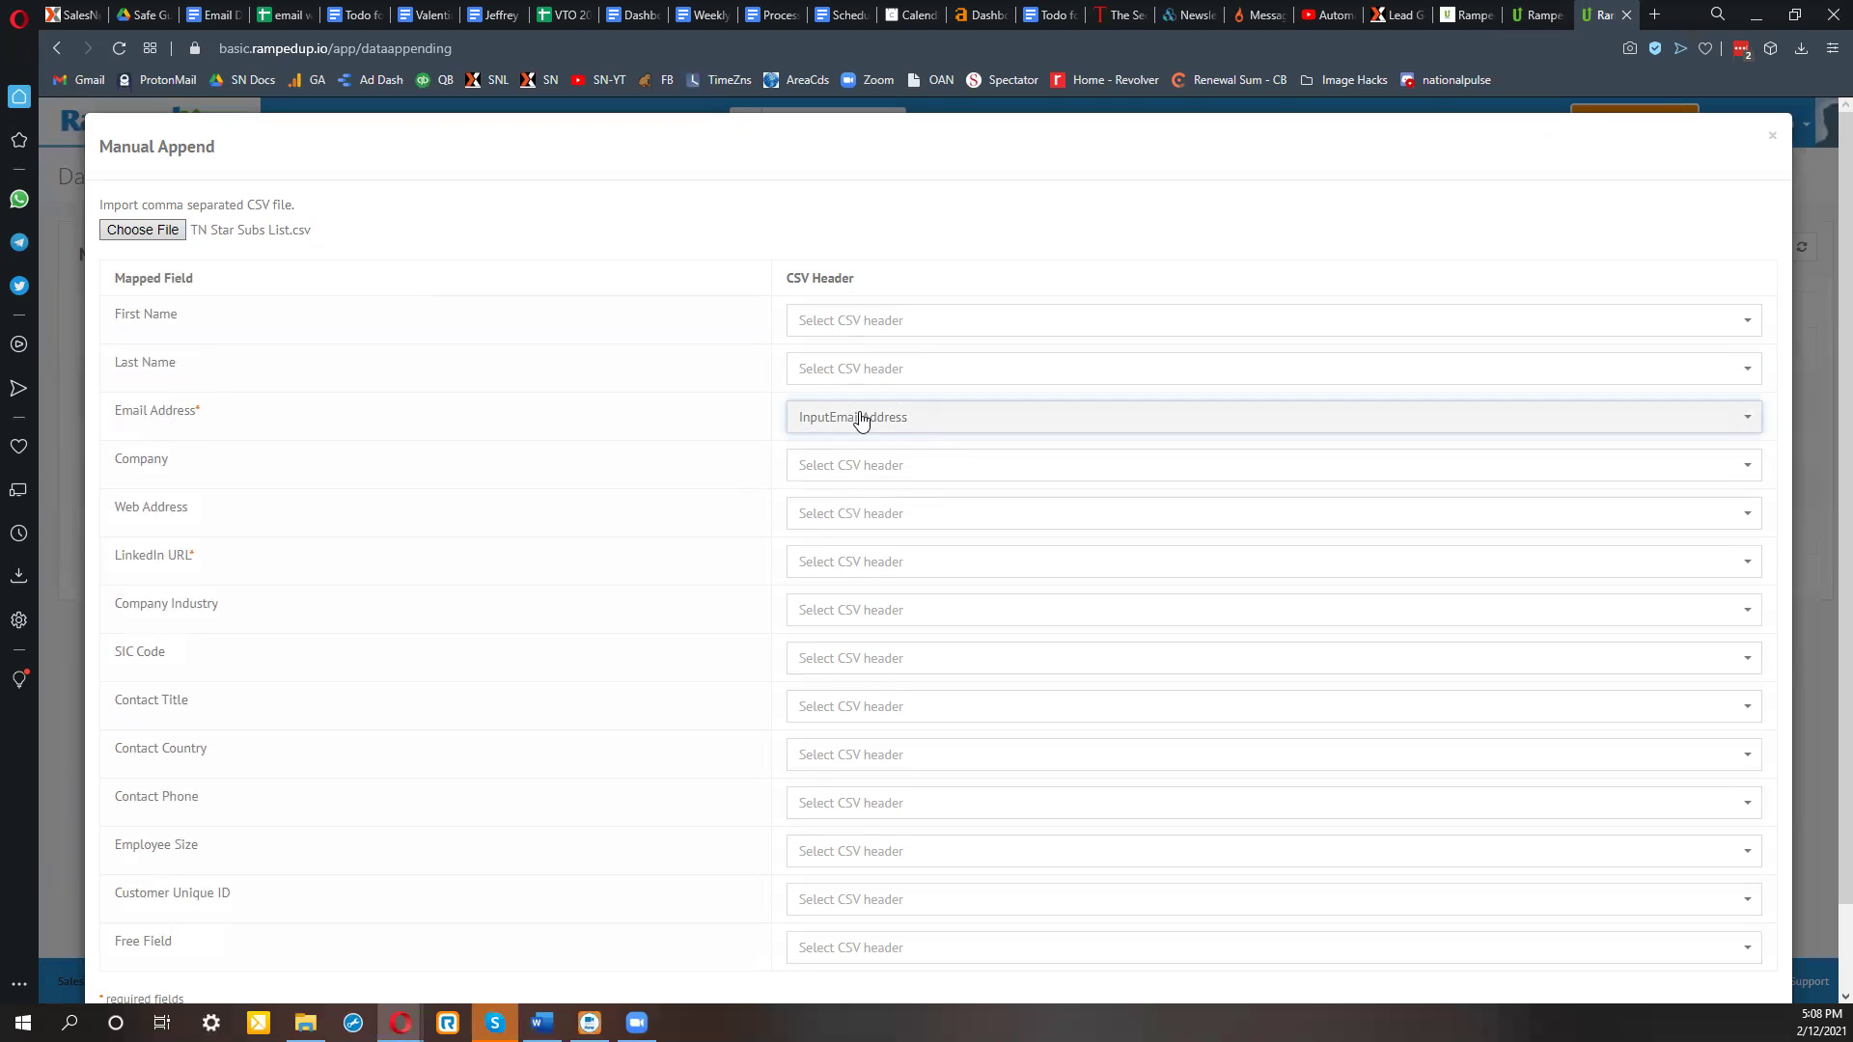
Map First Name to InputFirstName and Last Name to InputLastName, and proceed to the record selection.
left_click(889, 323)
left_click(840, 379)
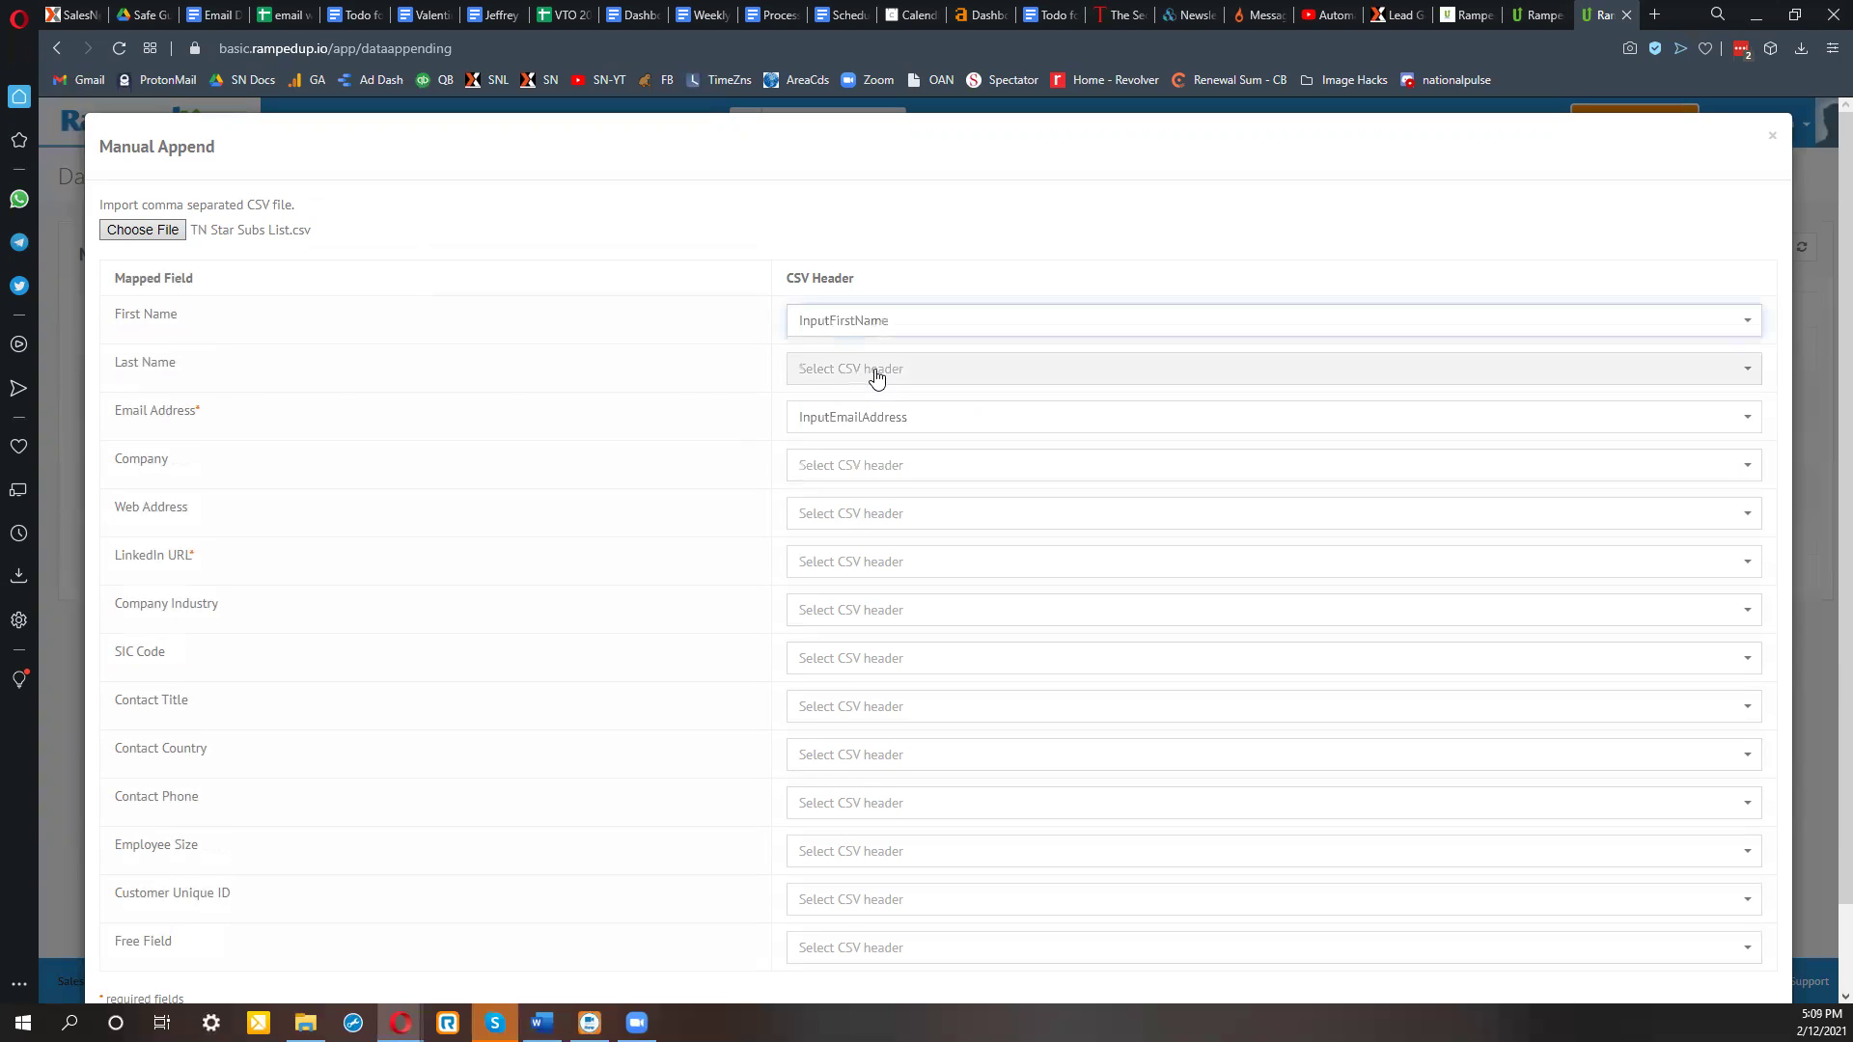
left_click(872, 371)
left_click(874, 451)
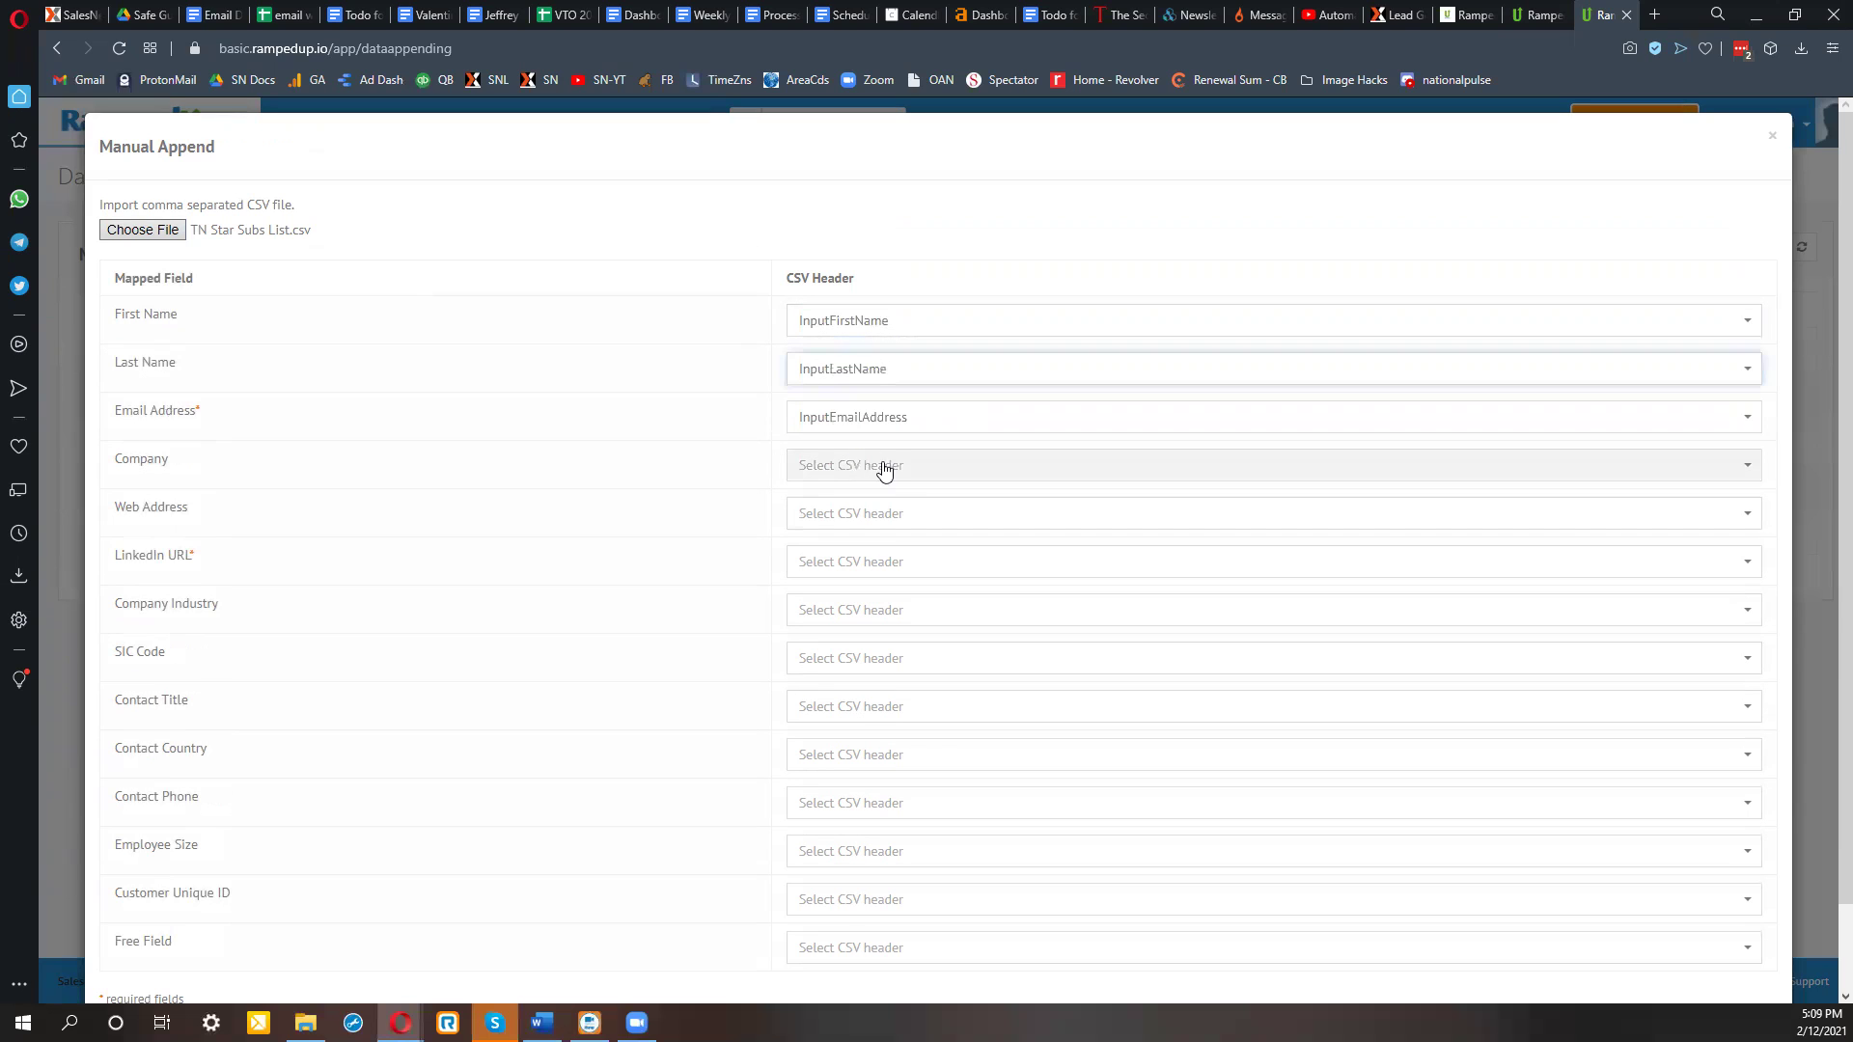
scroll(888, 516, "down", 1)
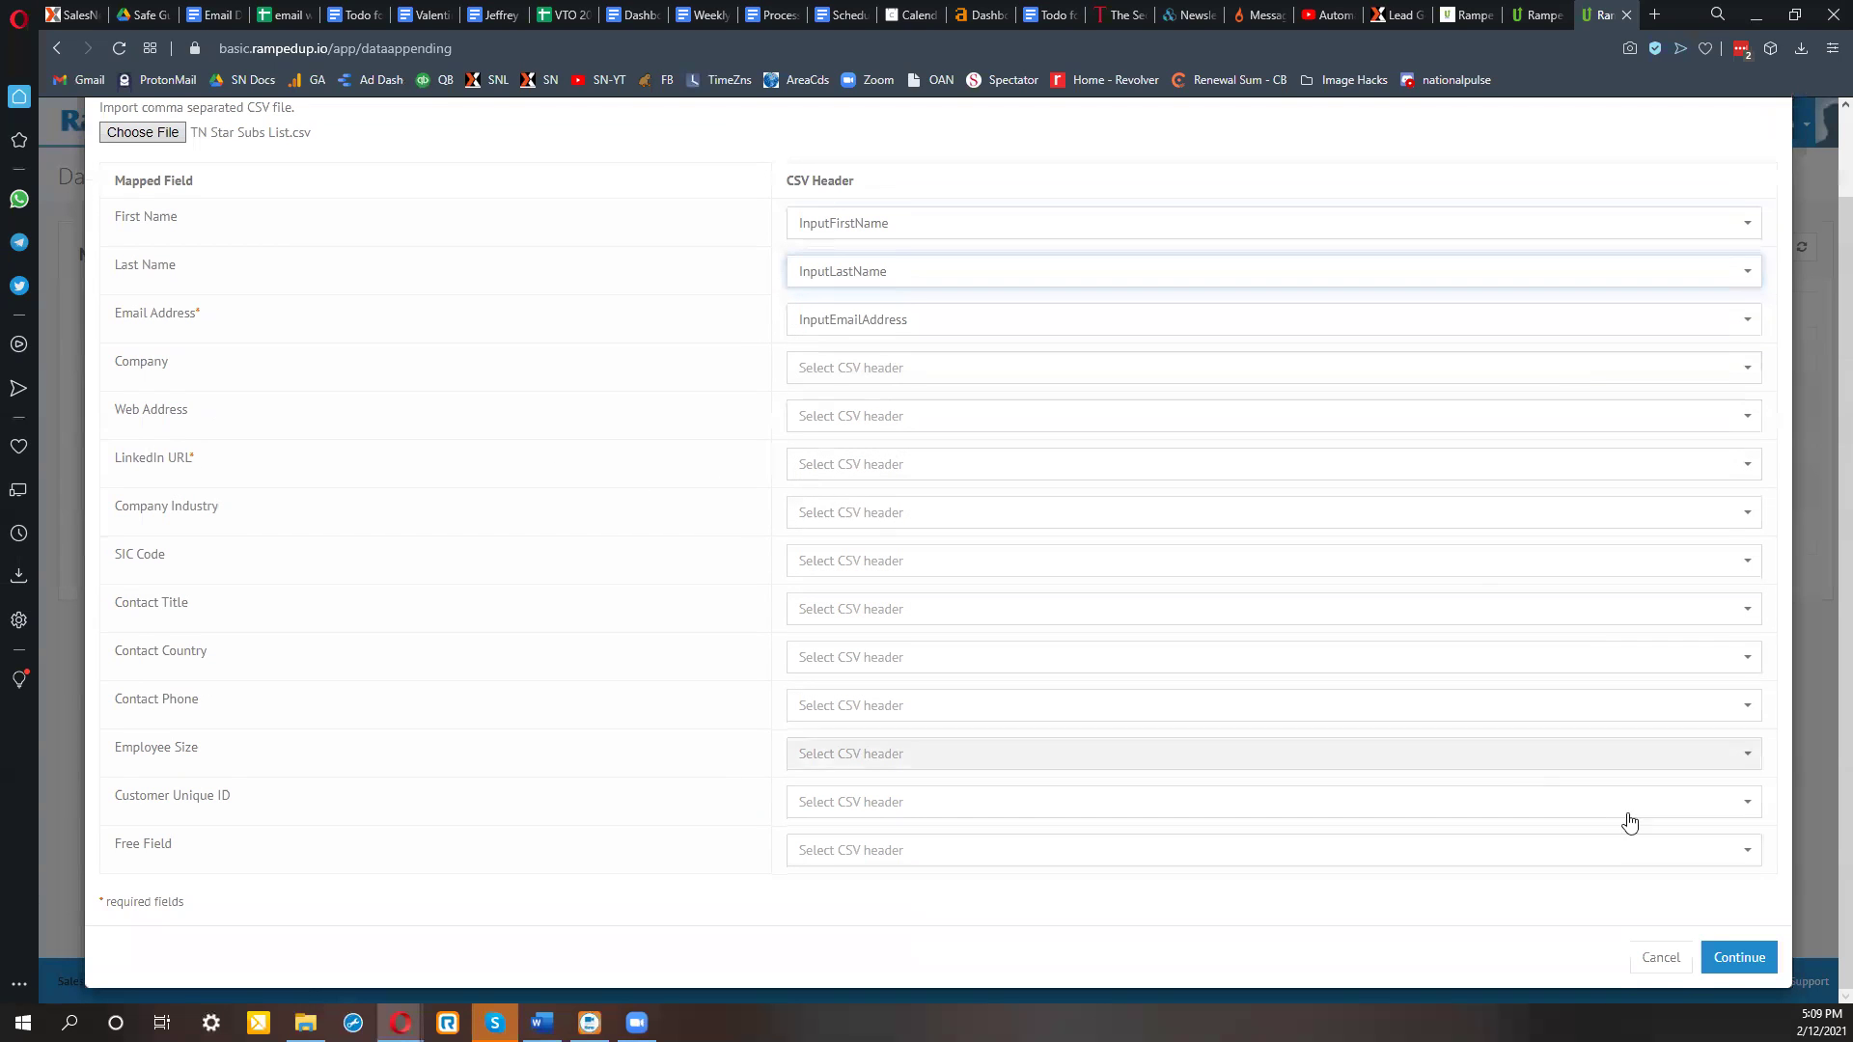
left_click(1726, 955)
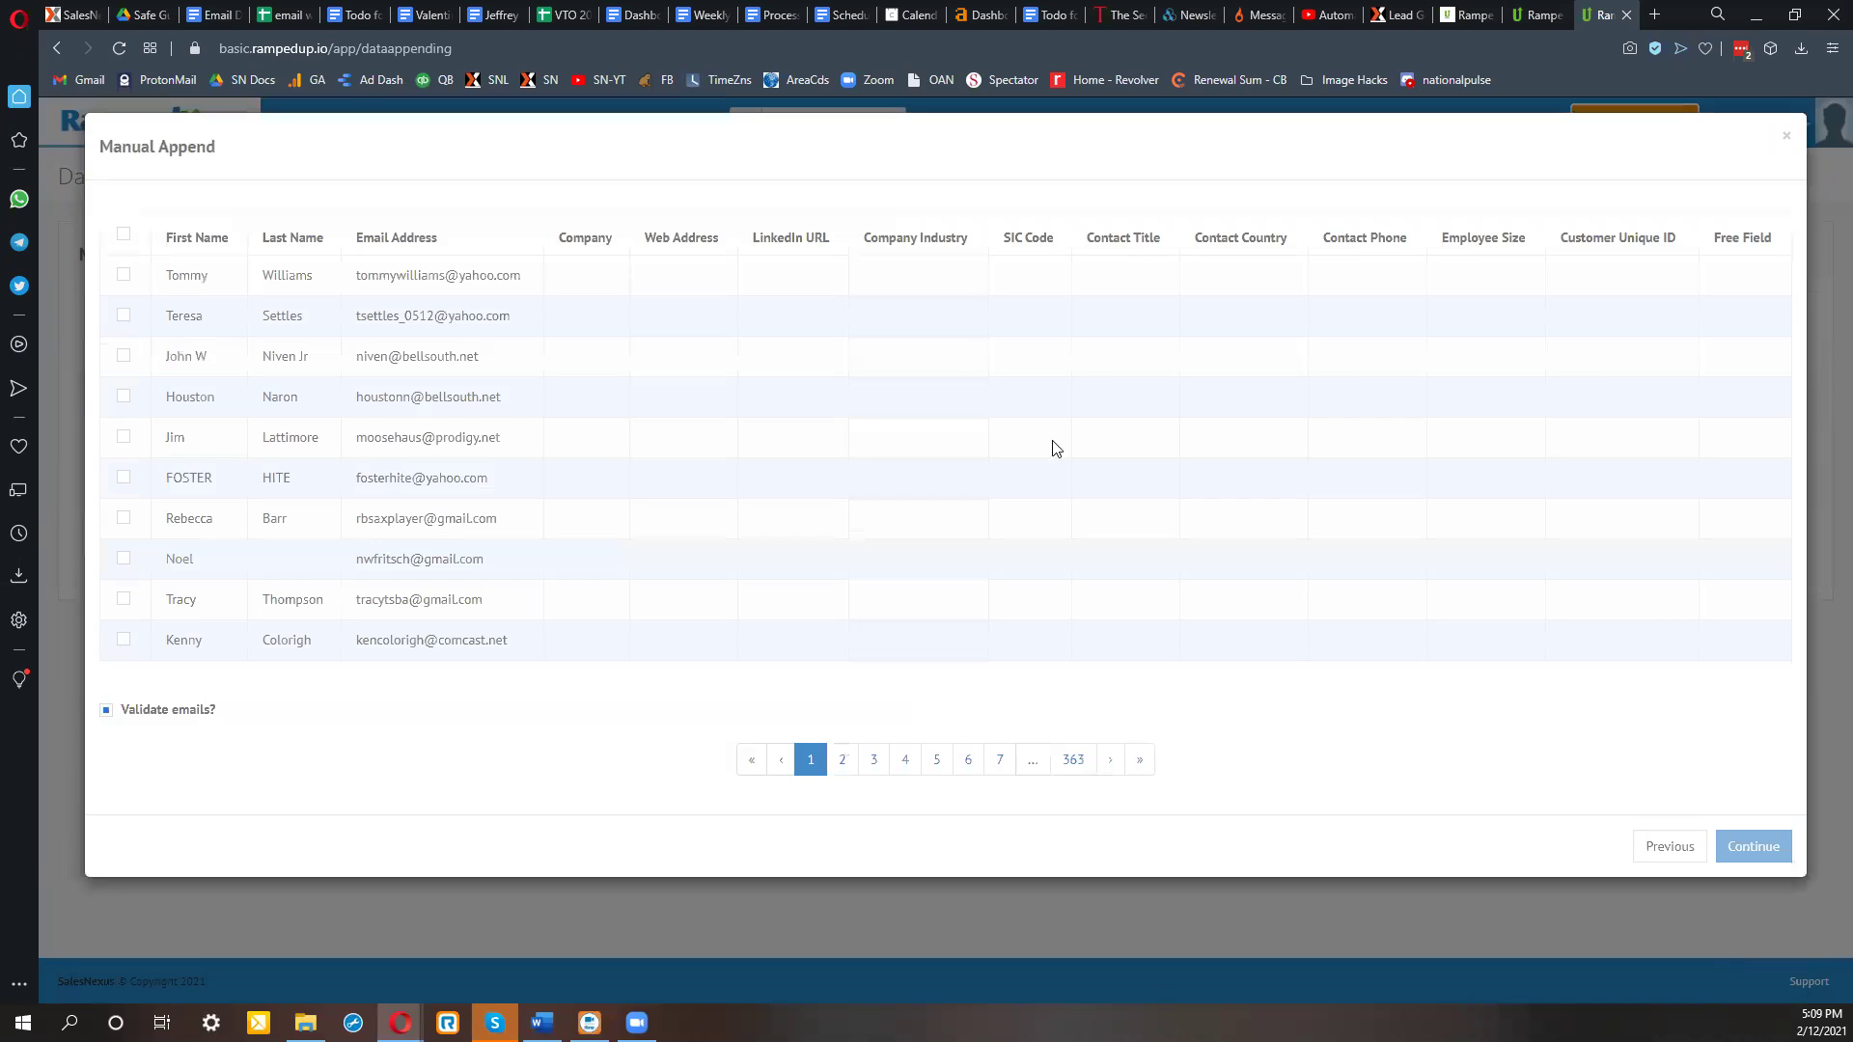
Select all records for the append and name it "this is my name", proceeding to the credit confirmation.
left_click(126, 237)
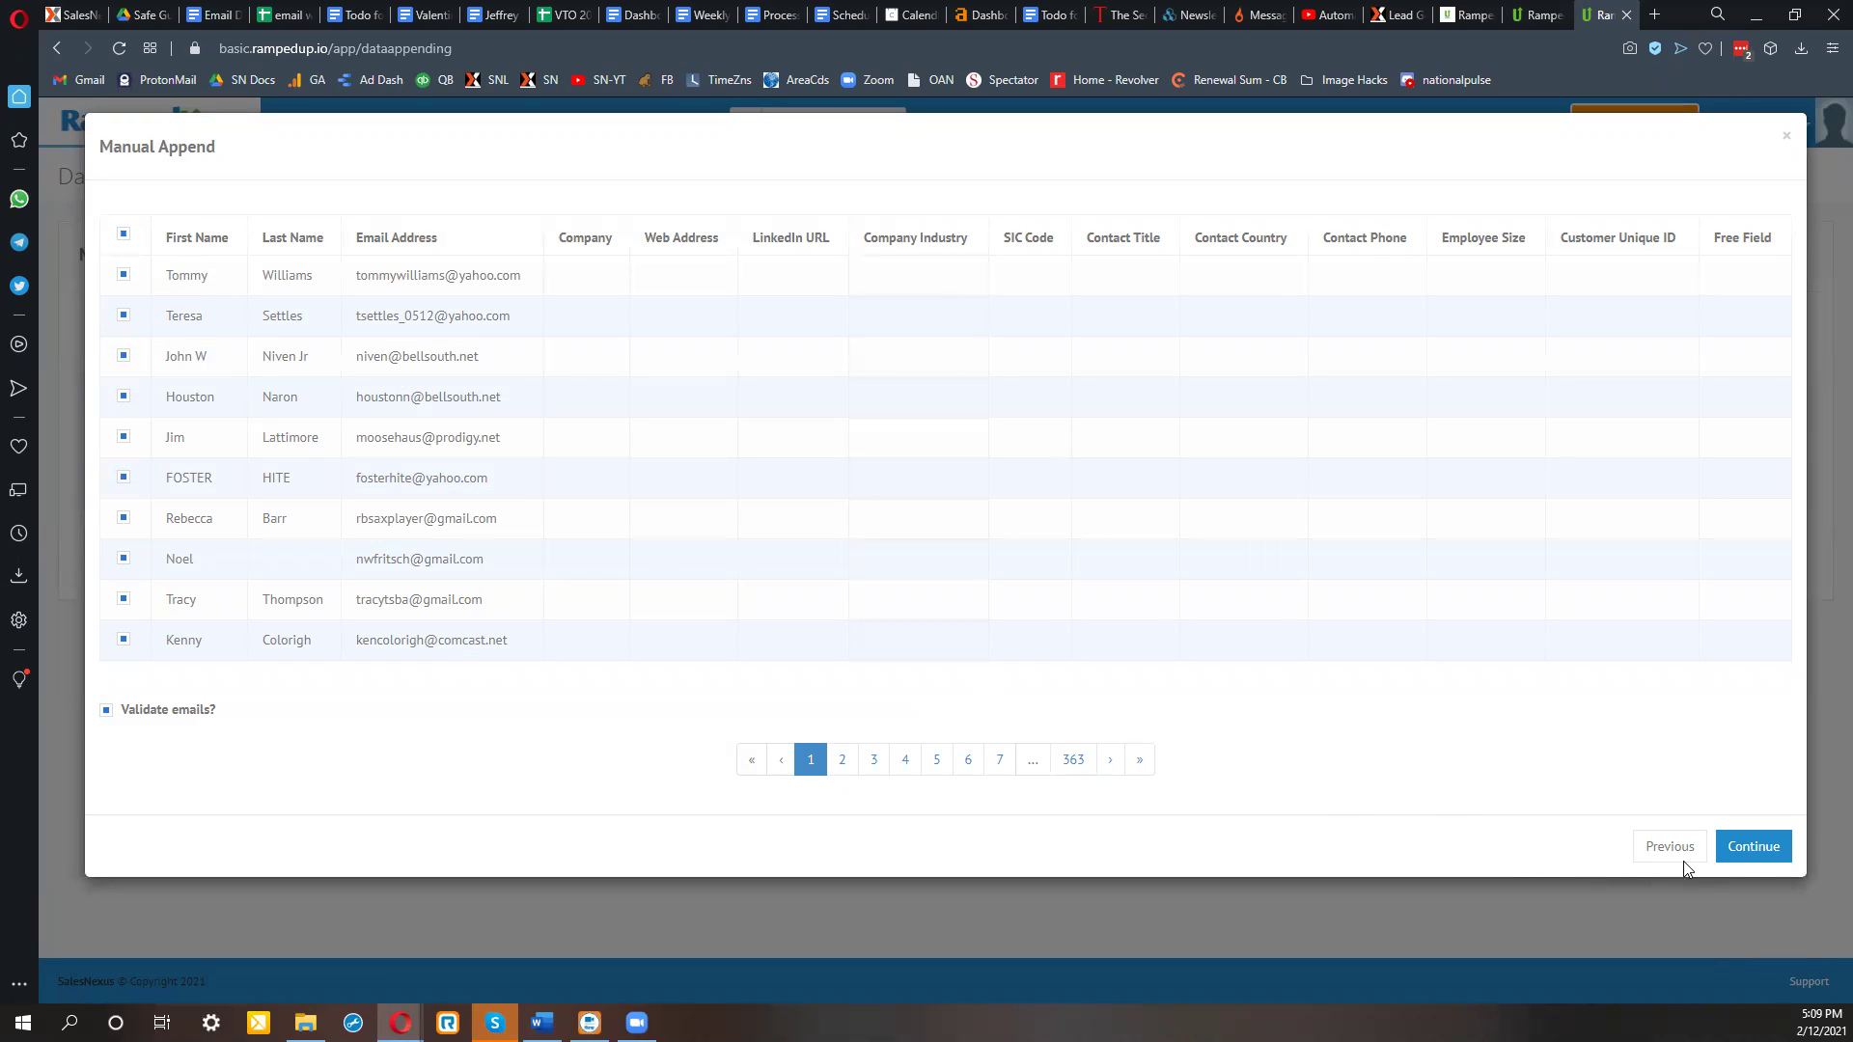
left_click(1752, 856)
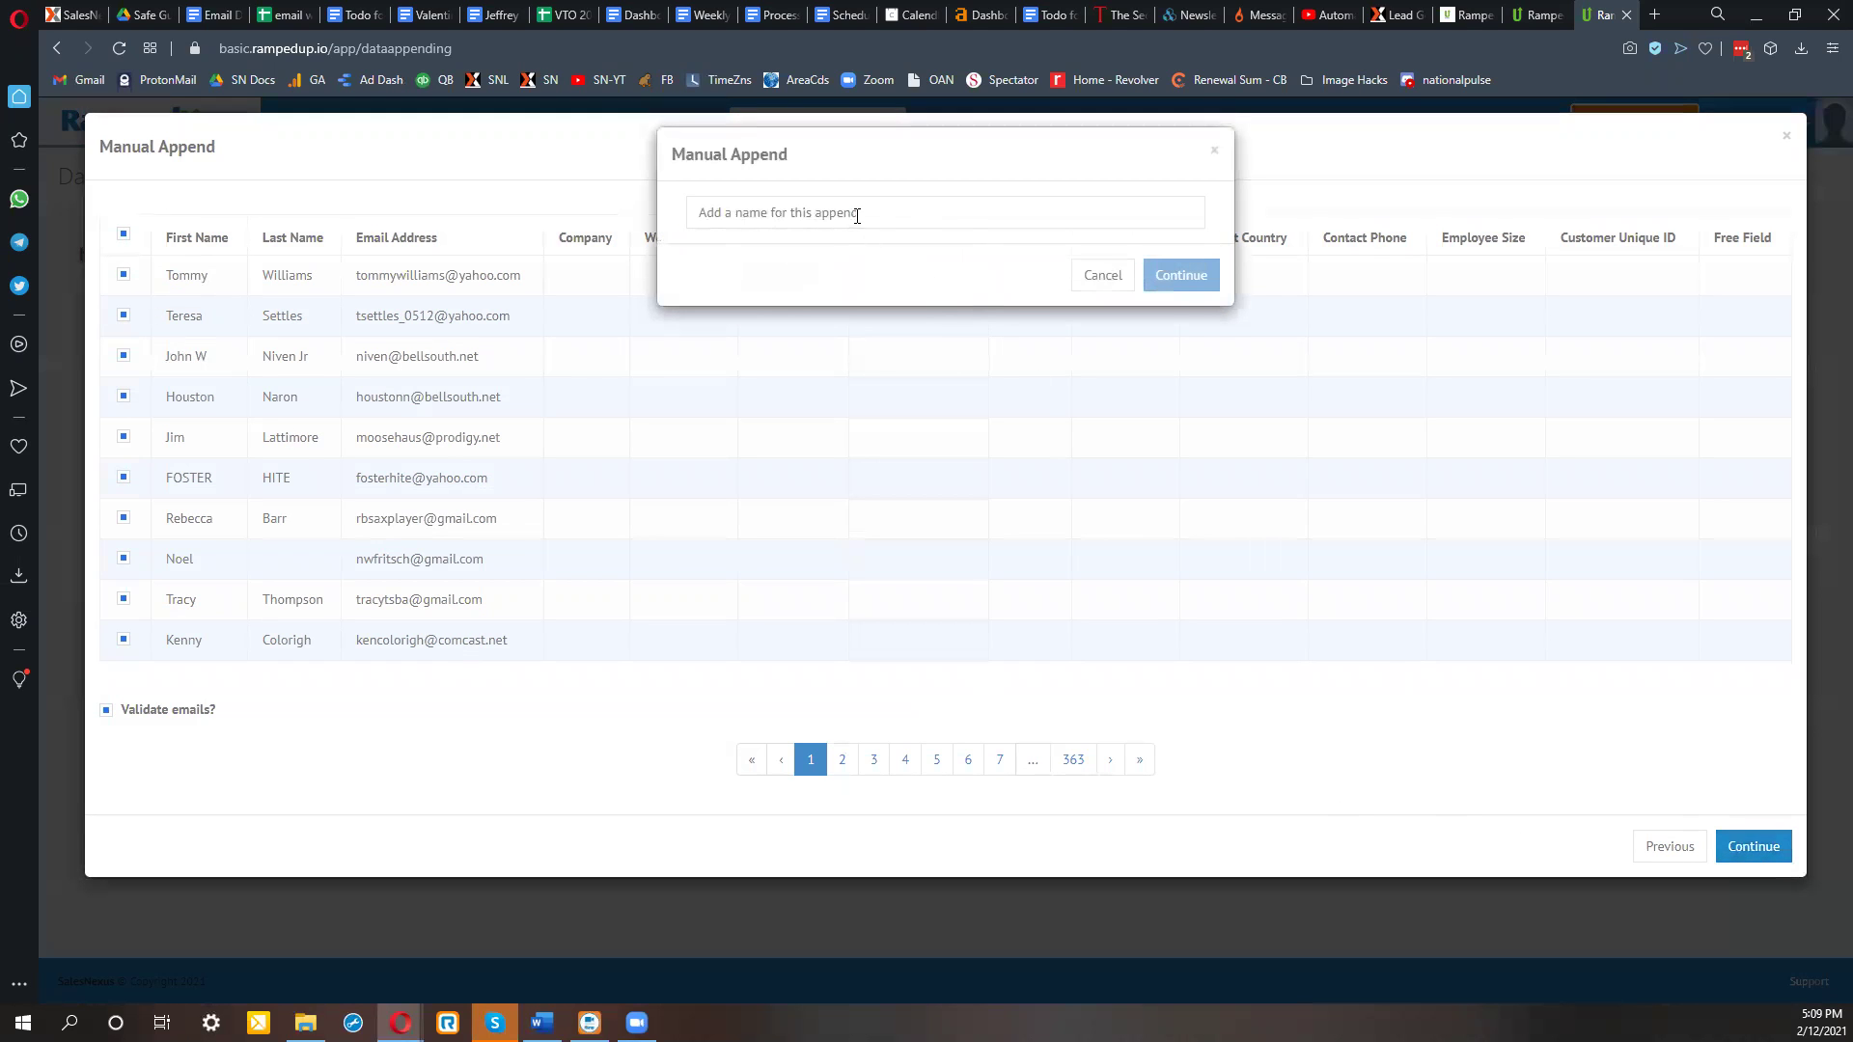
left_click(849, 204)
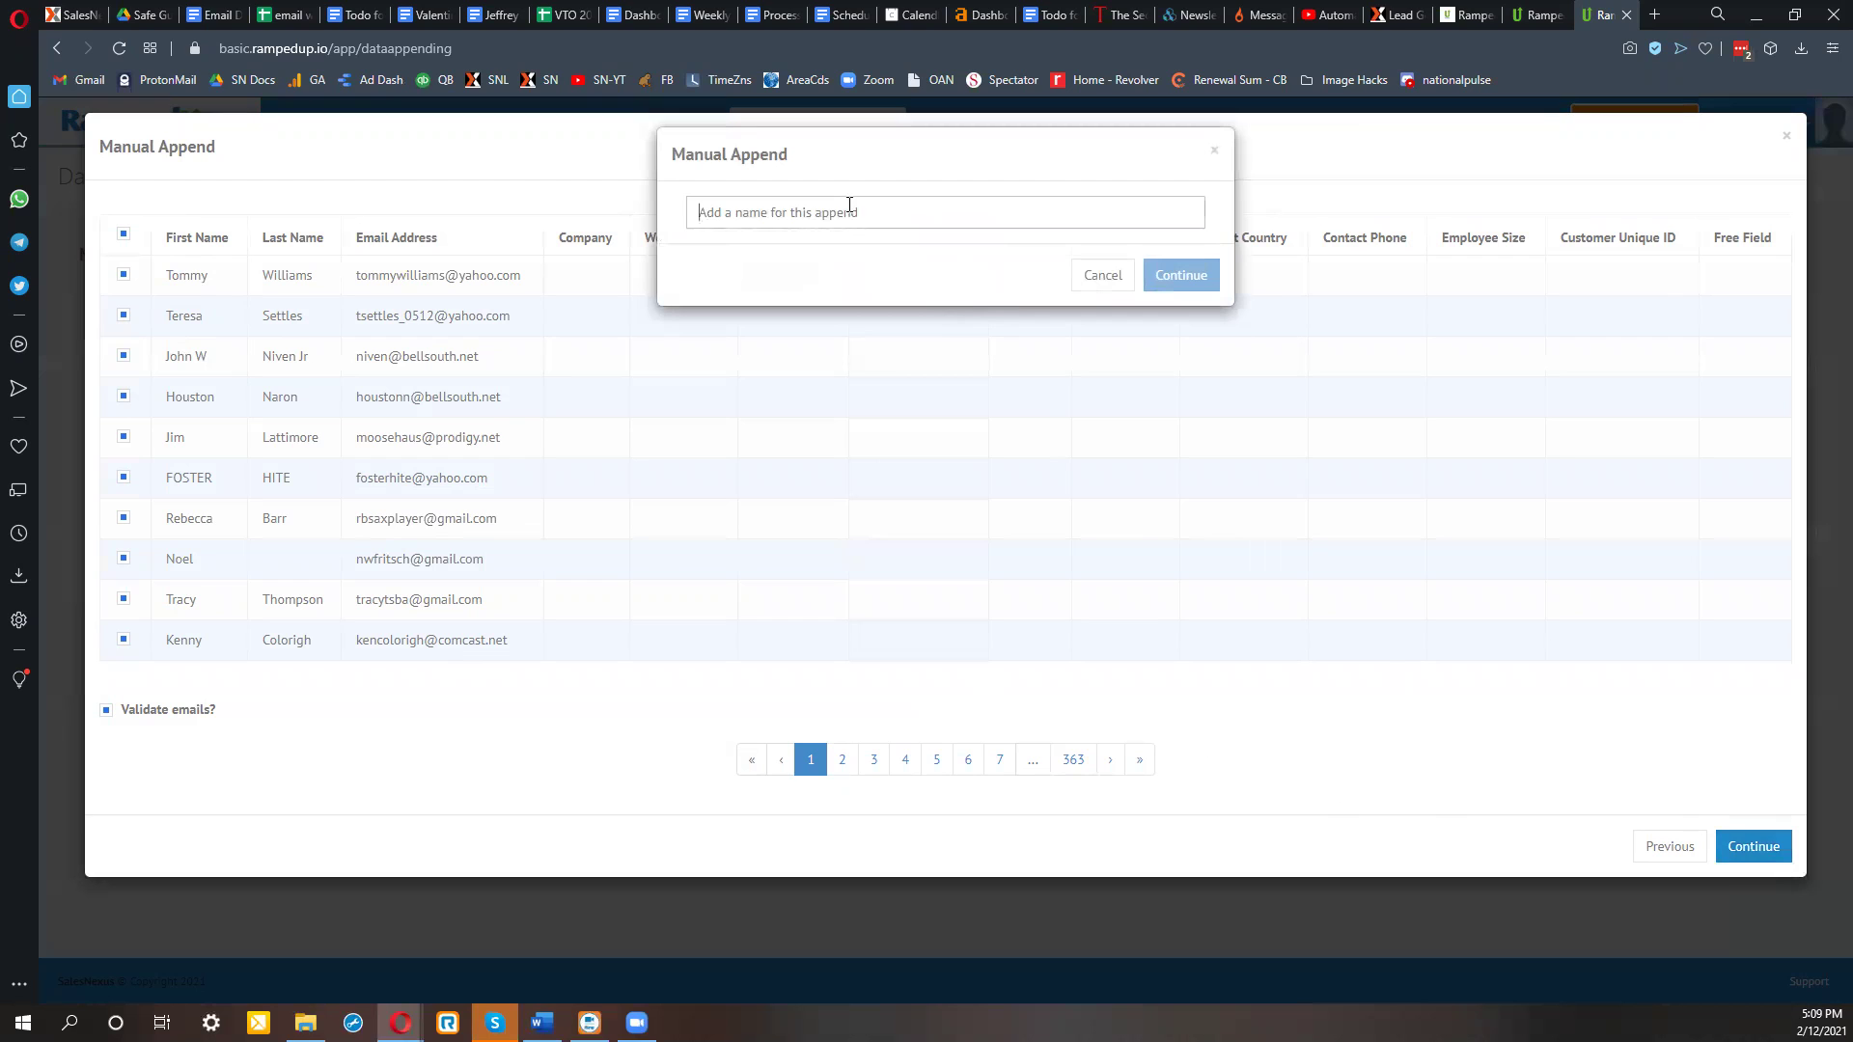
type("this is my name")
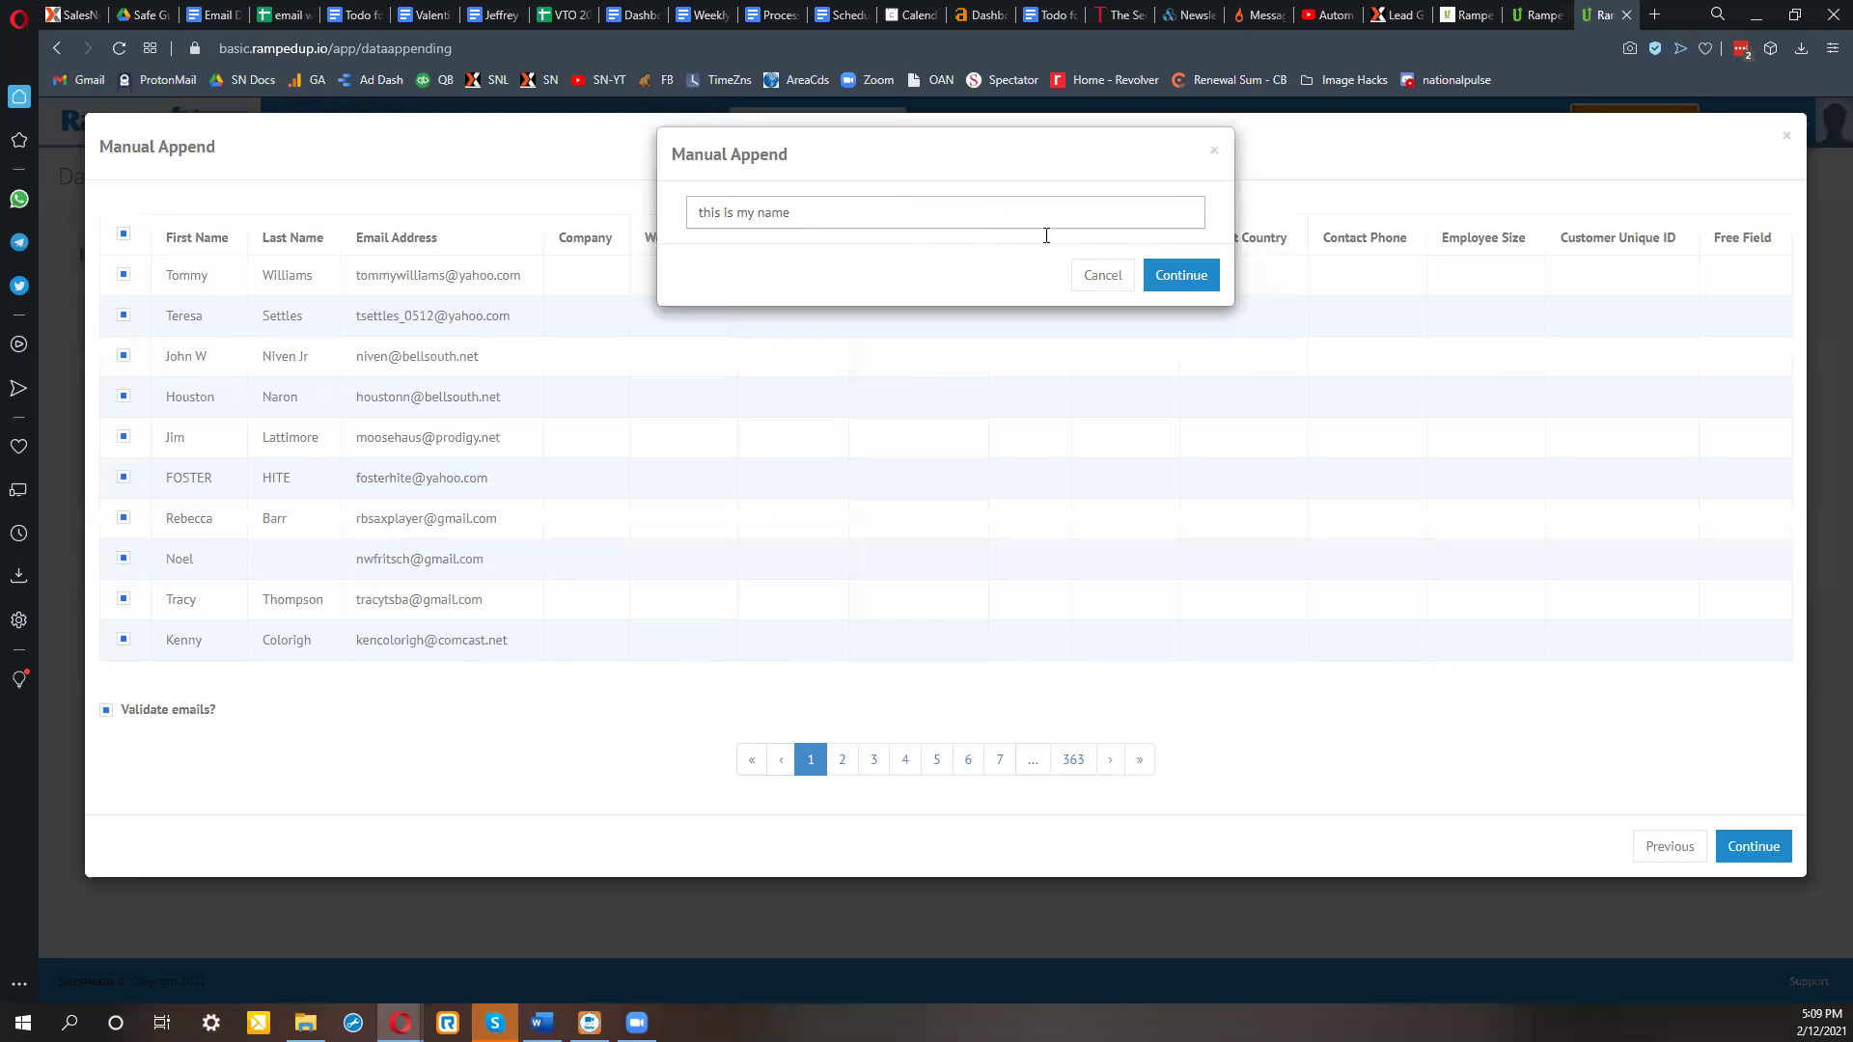
left_click(1182, 276)
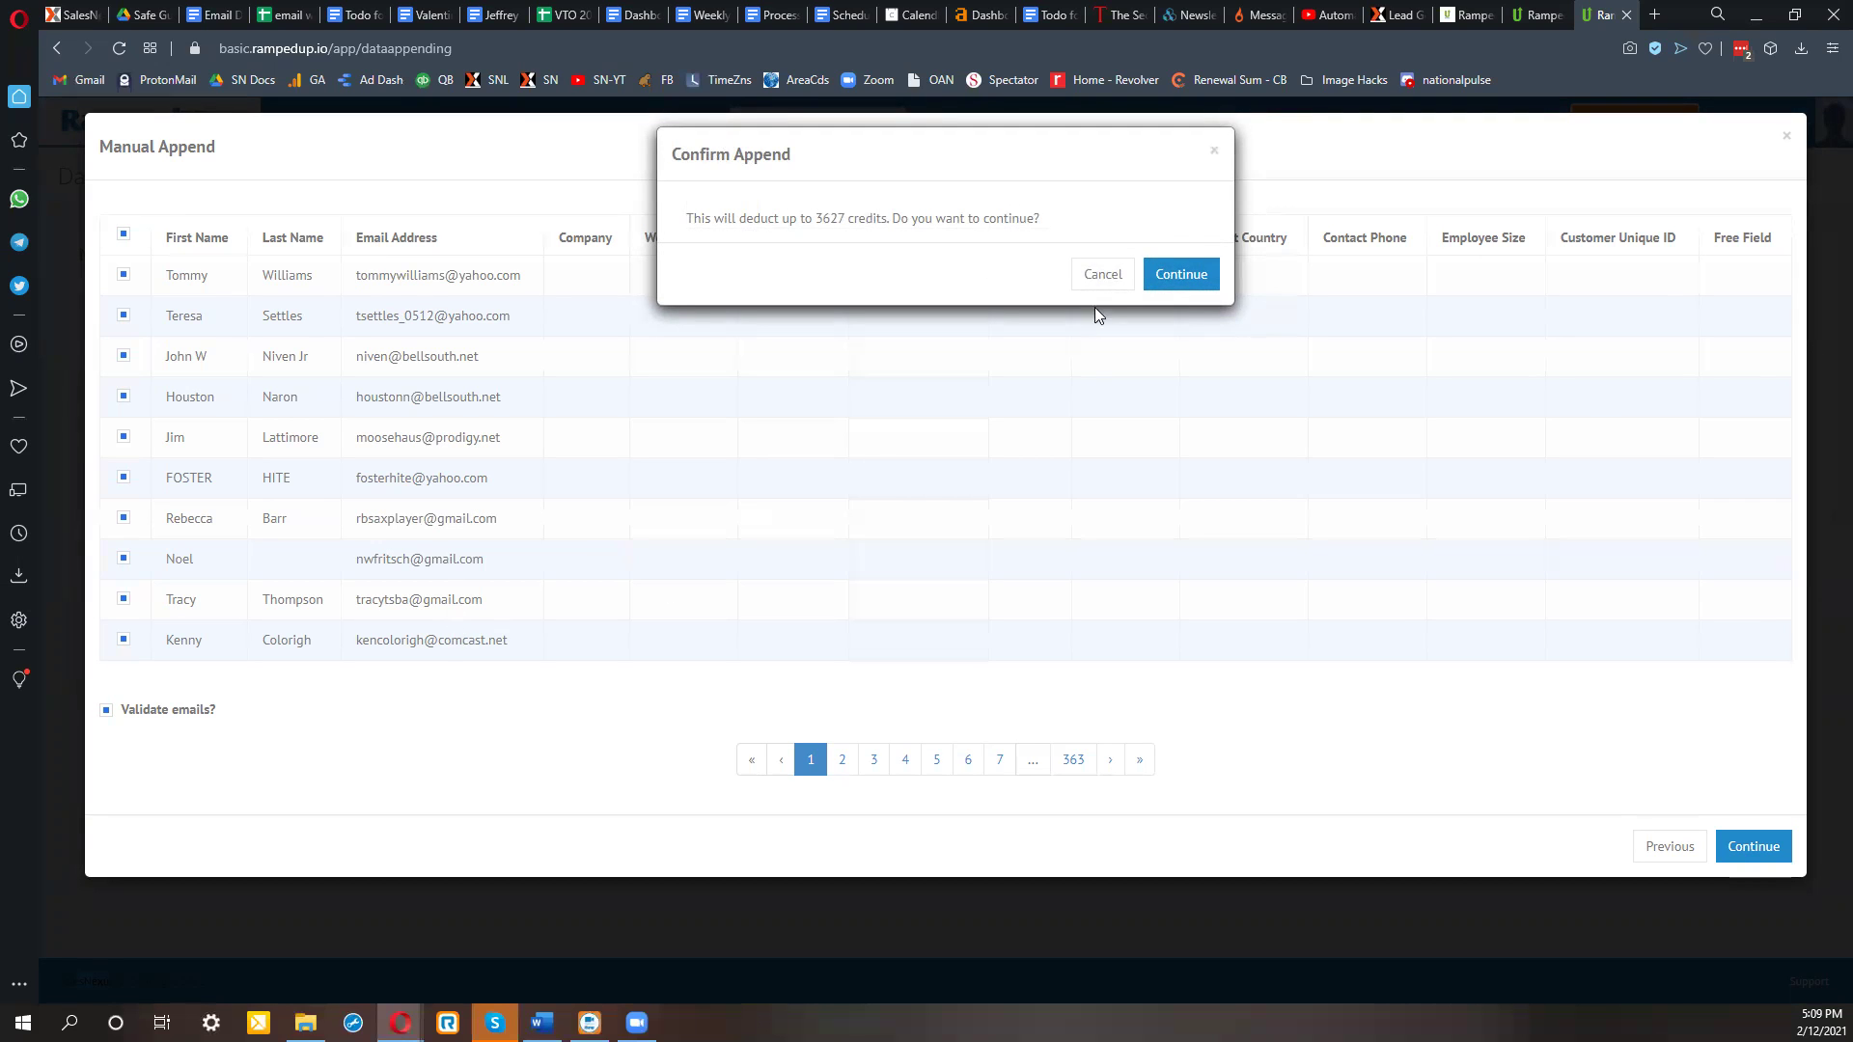
Cancel the append at the credit confirmation and close the Manual Append dialog.
left_click(1110, 275)
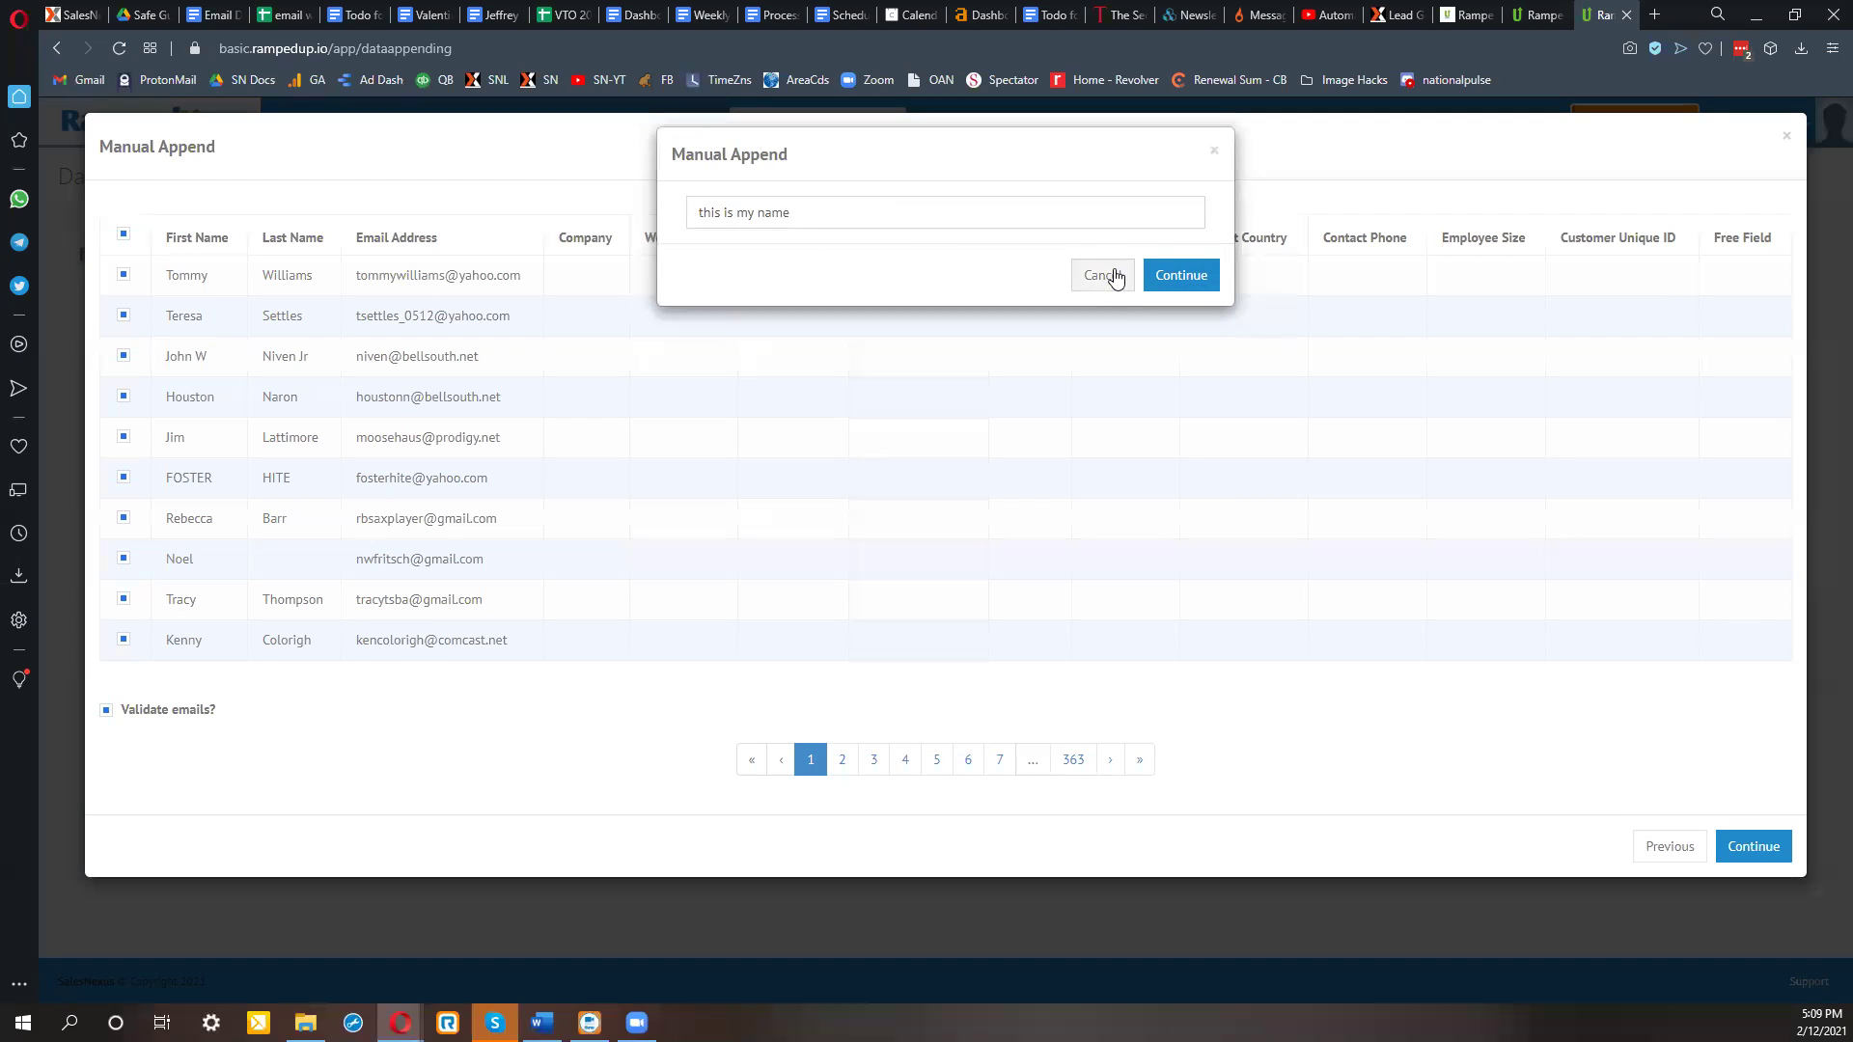
left_click(1106, 275)
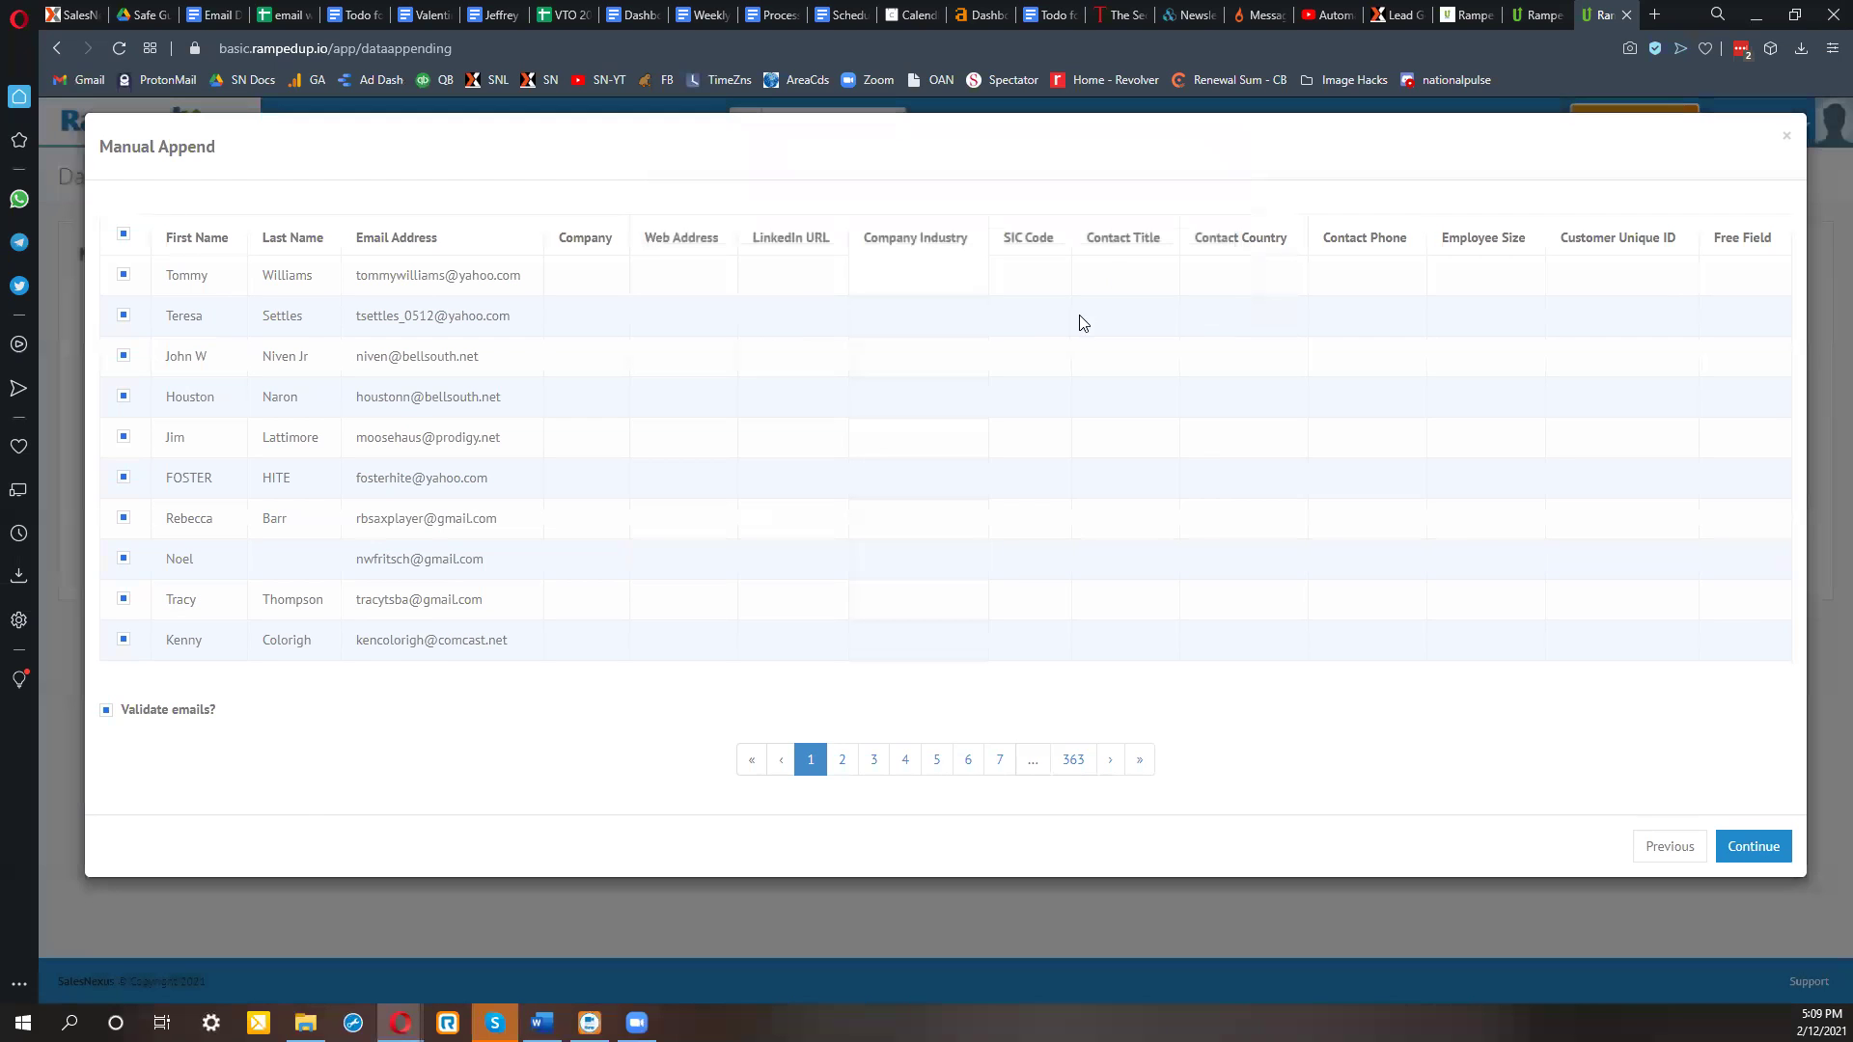
left_click(1786, 138)
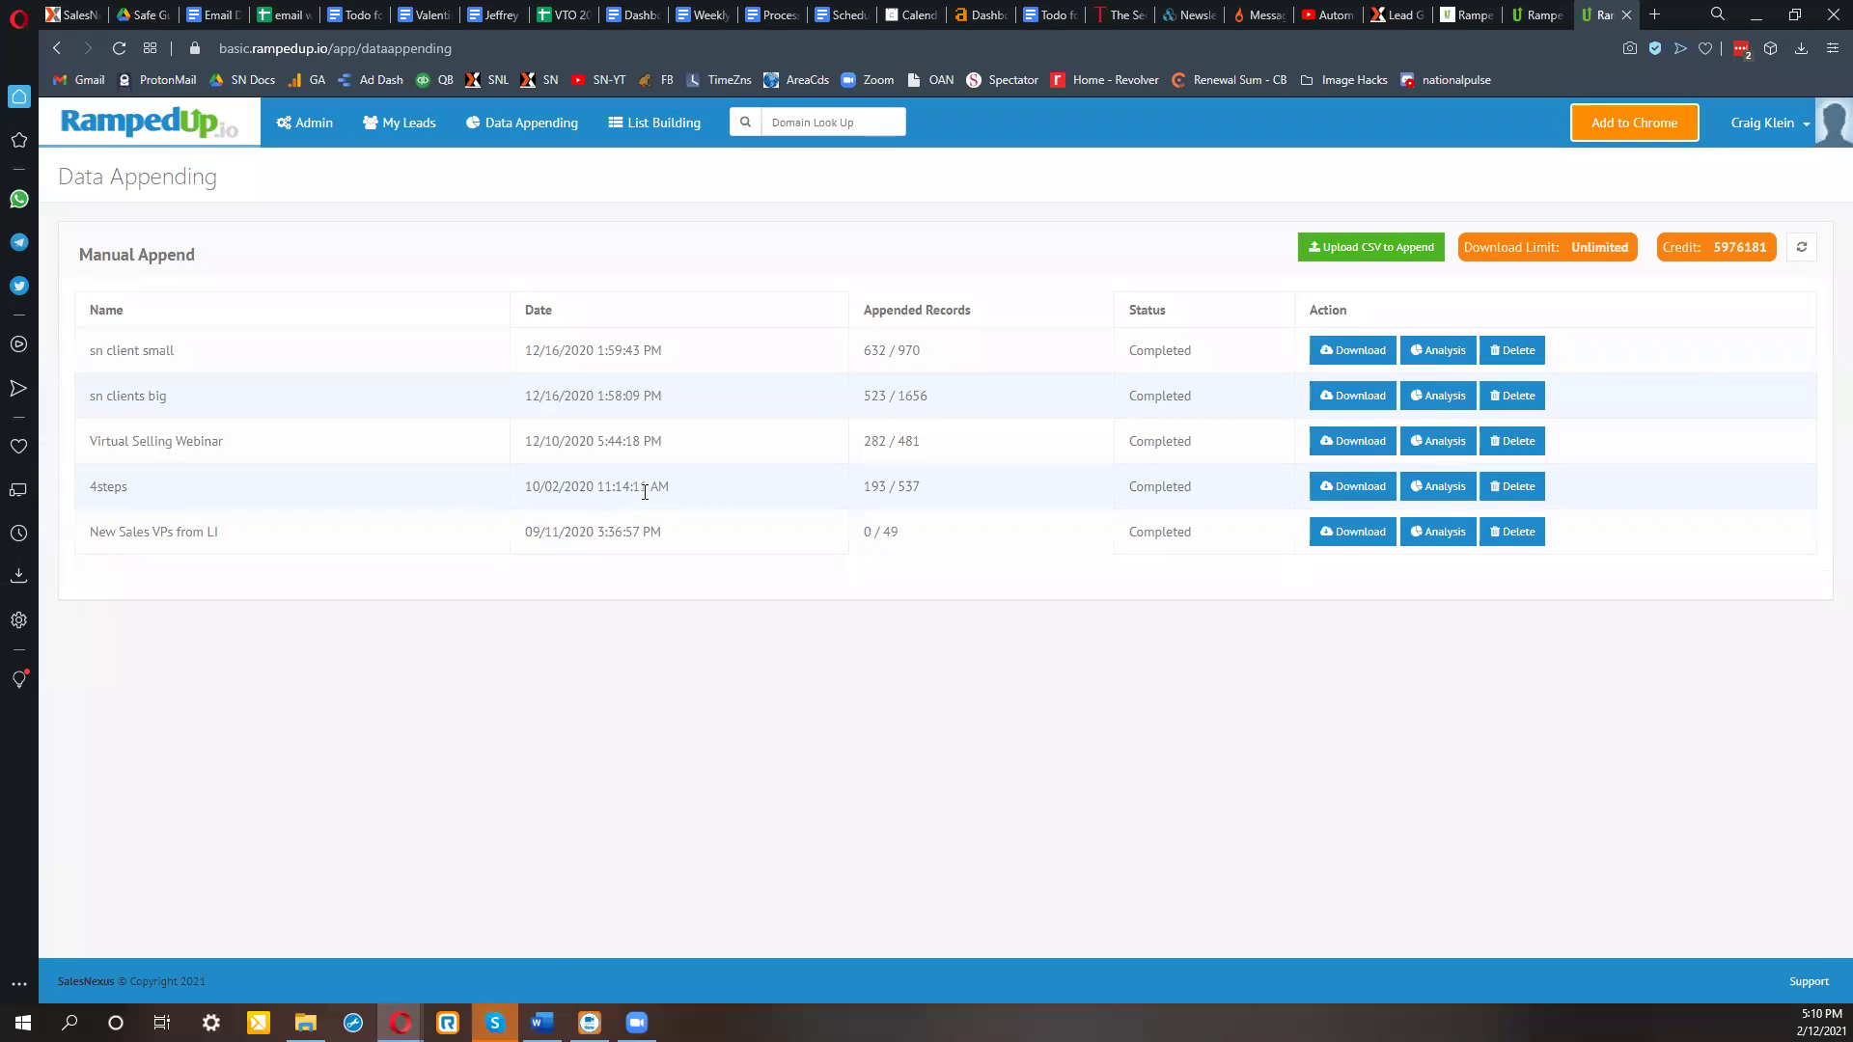
Open the analysis of the "4steps" append and examine its email validation, industry and company size charts.
left_click(1454, 492)
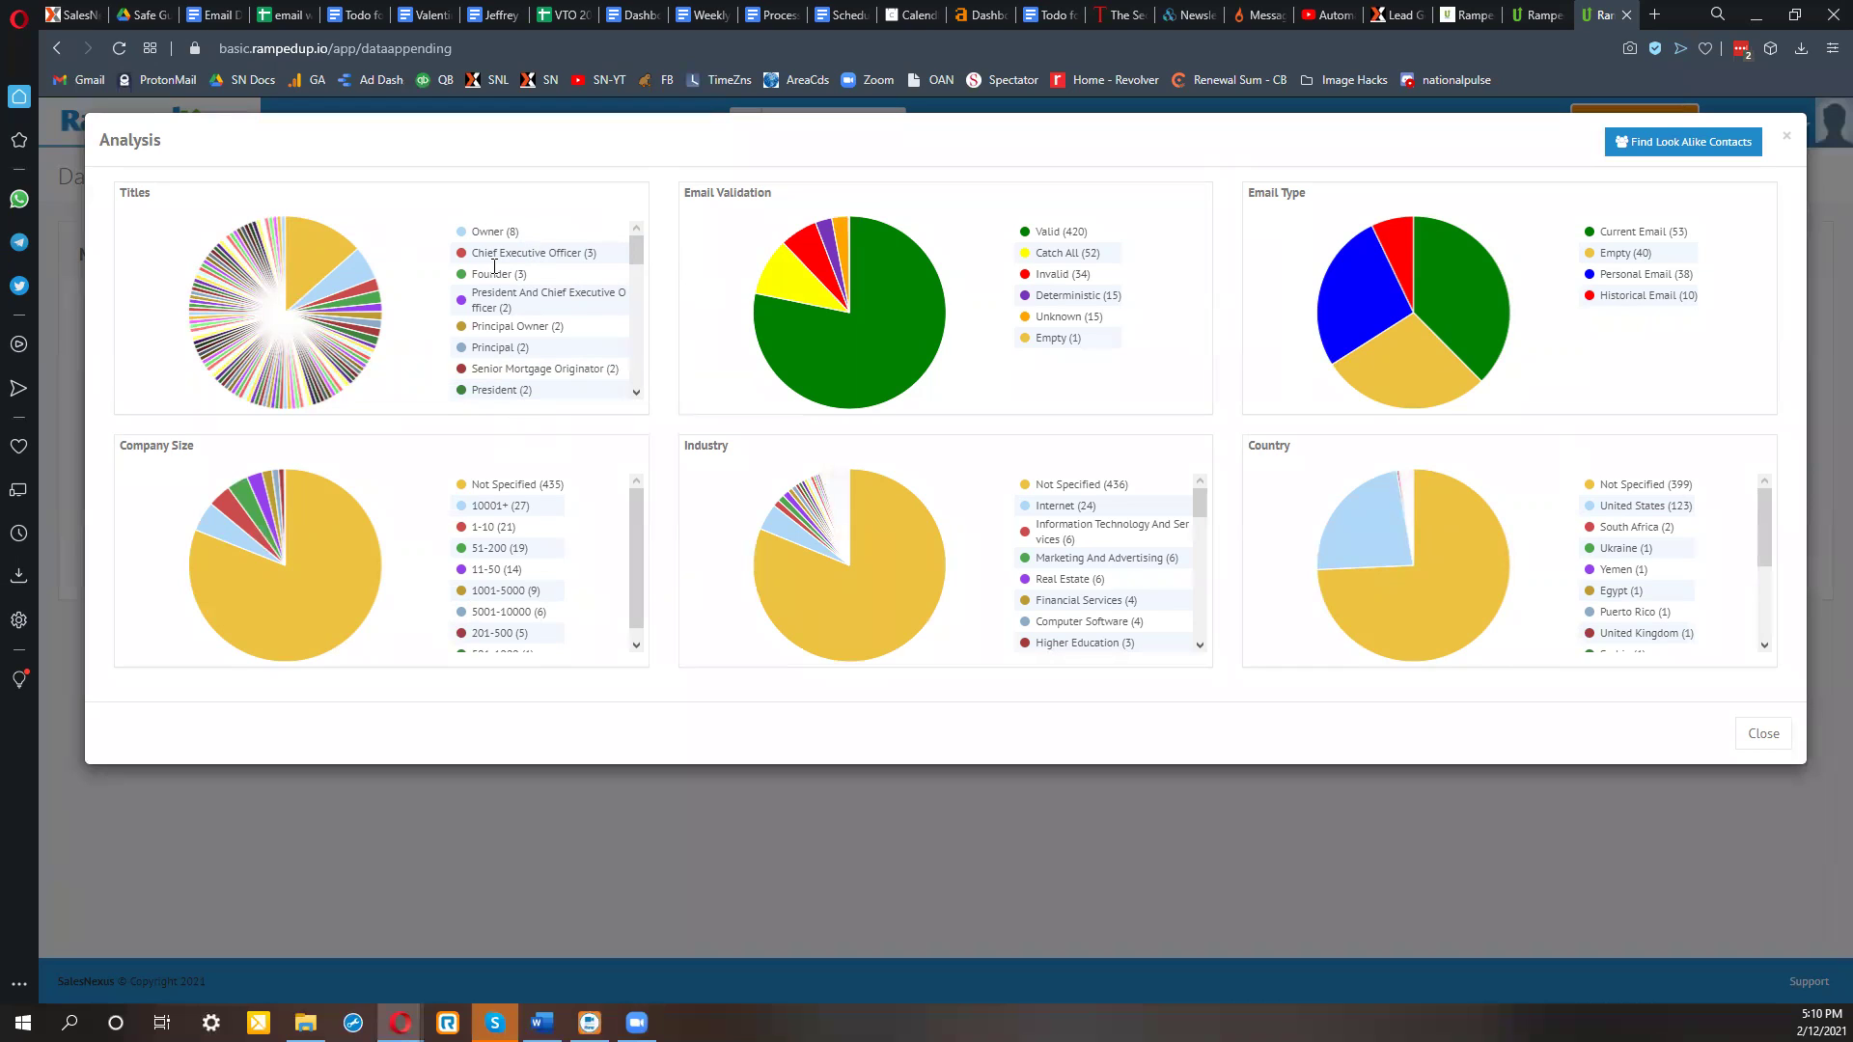
mouse_move(824, 259)
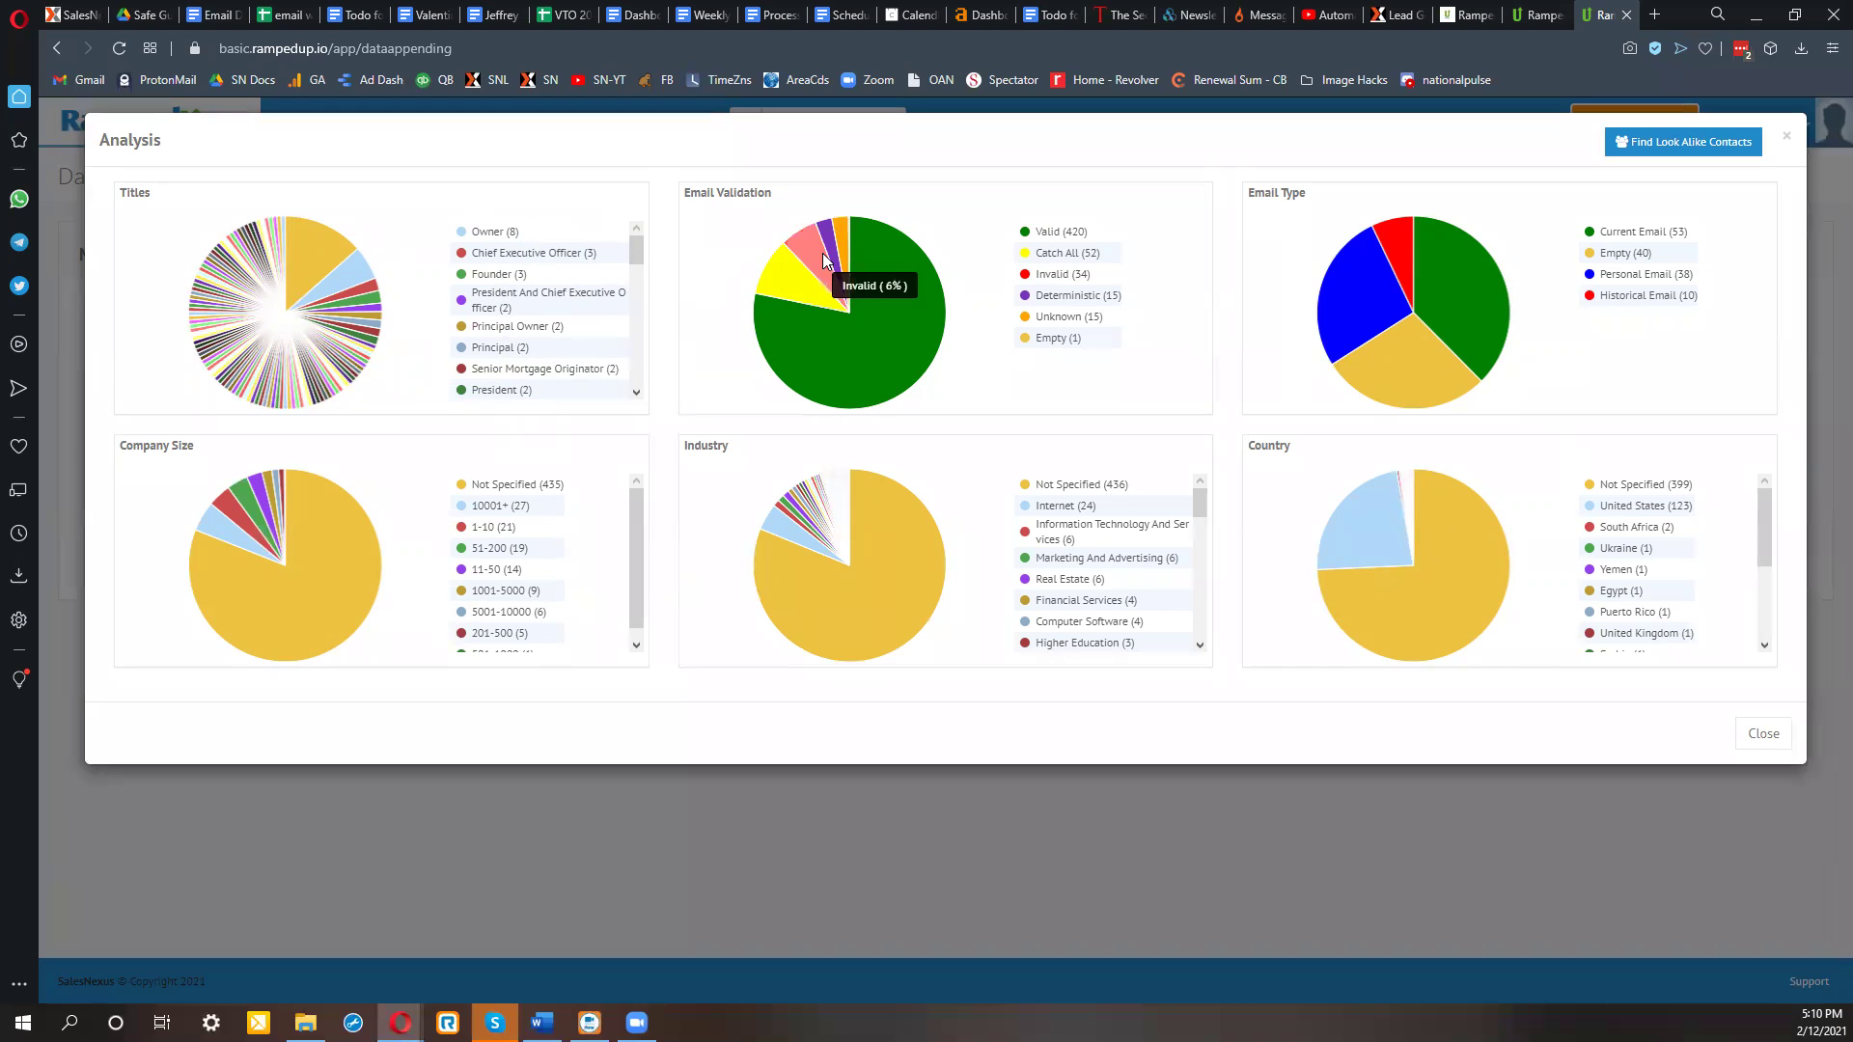
mouse_move(830, 497)
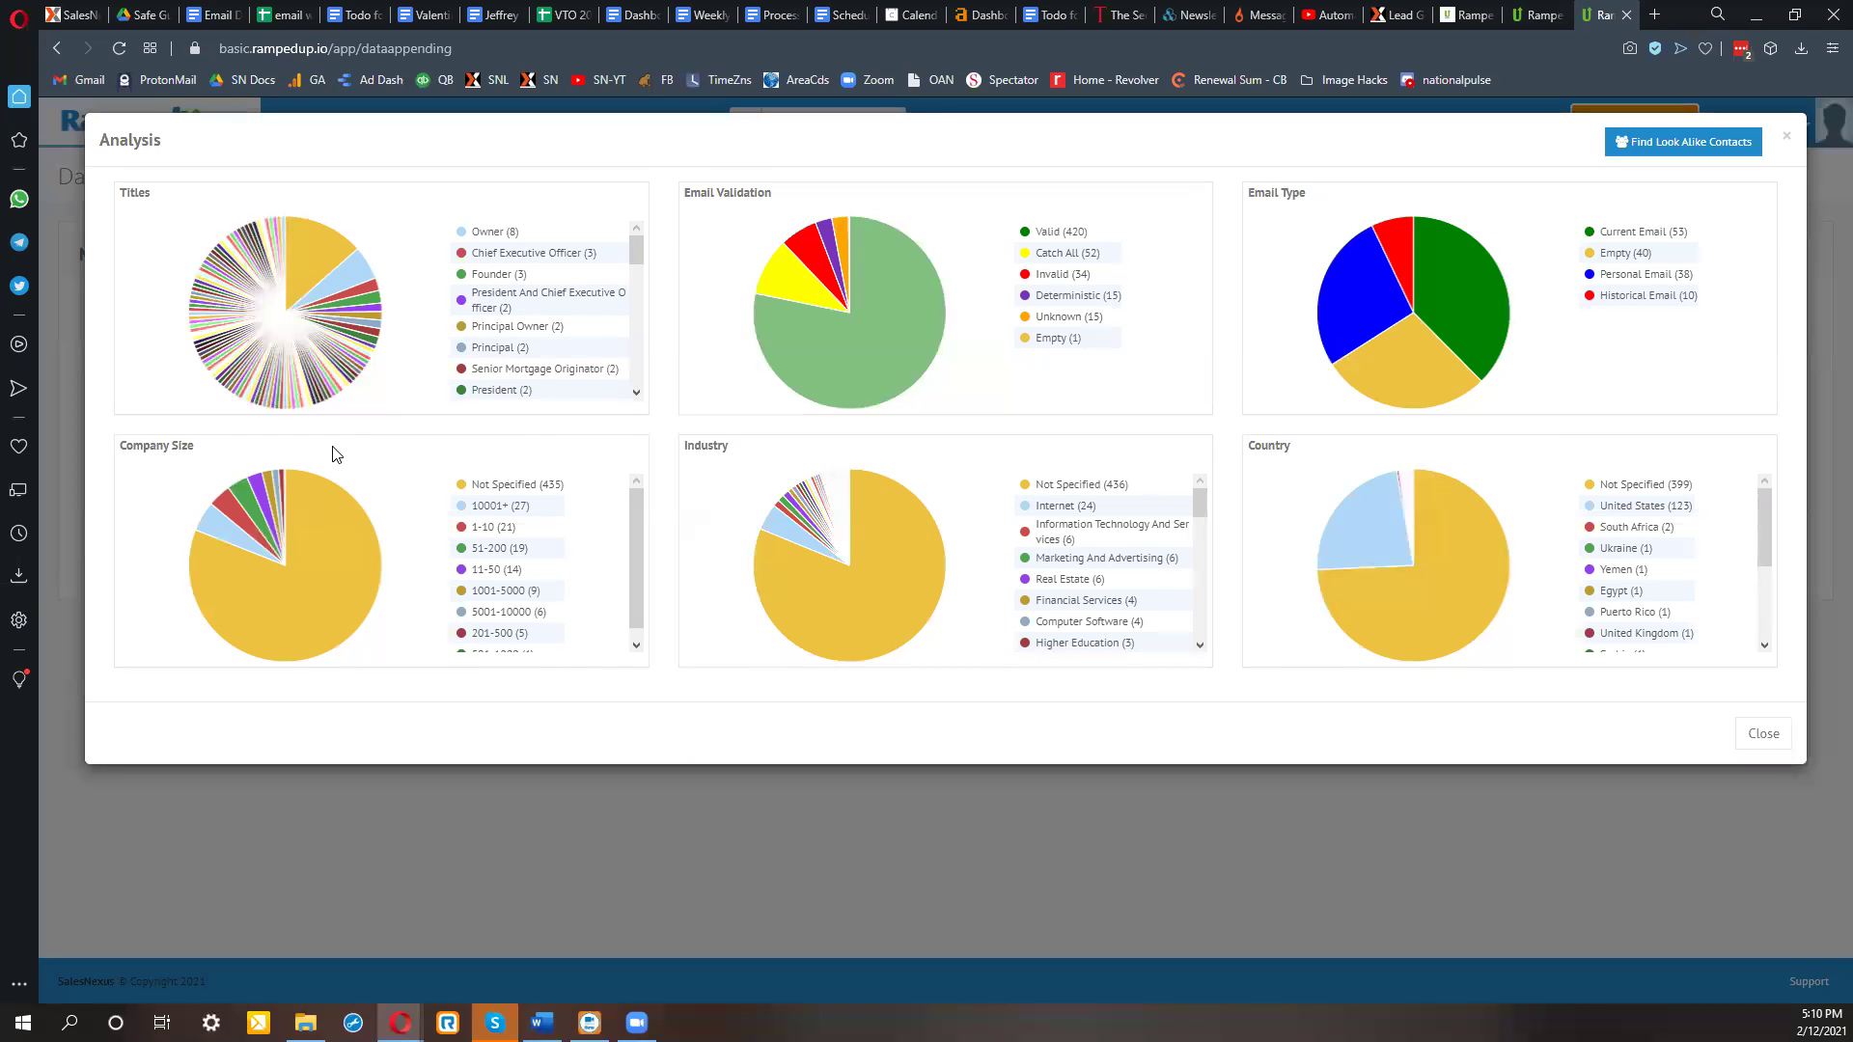
mouse_move(230, 494)
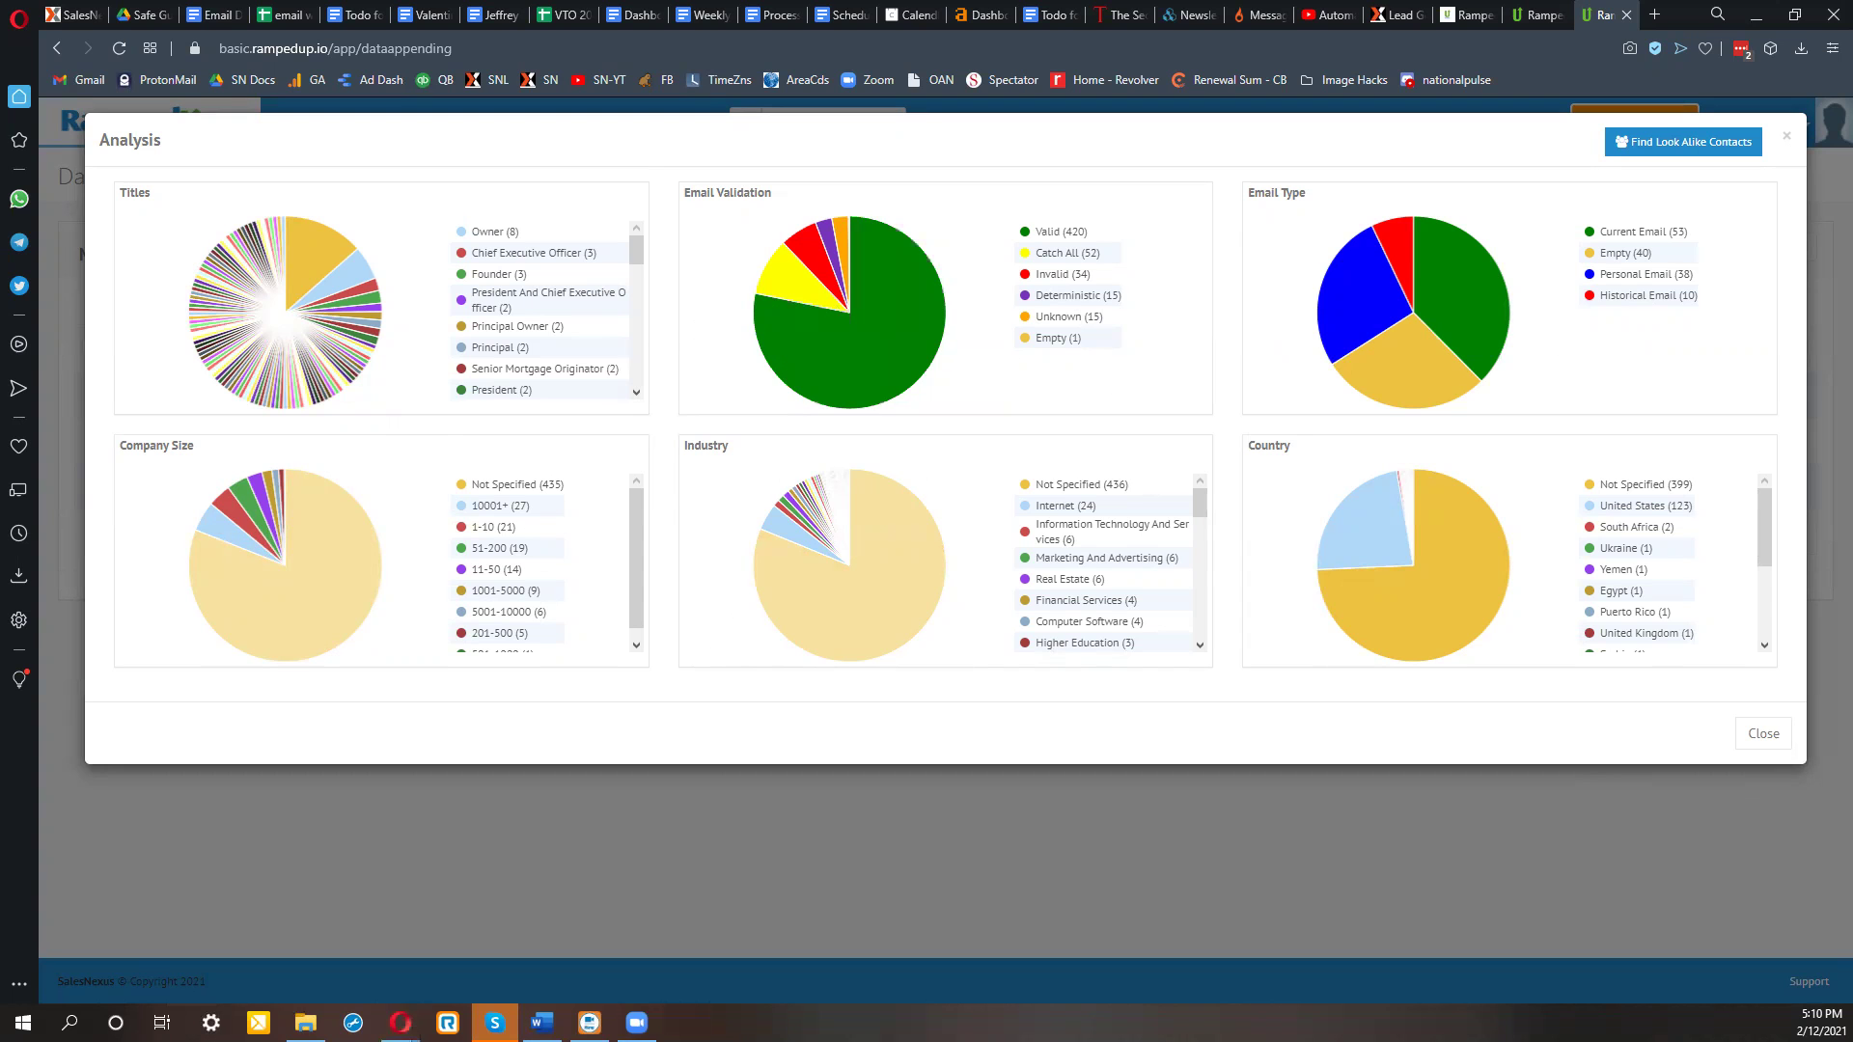
Capture the Analysis window as a 1808 x 685 image, save the capture and close its preview.
key("Print")
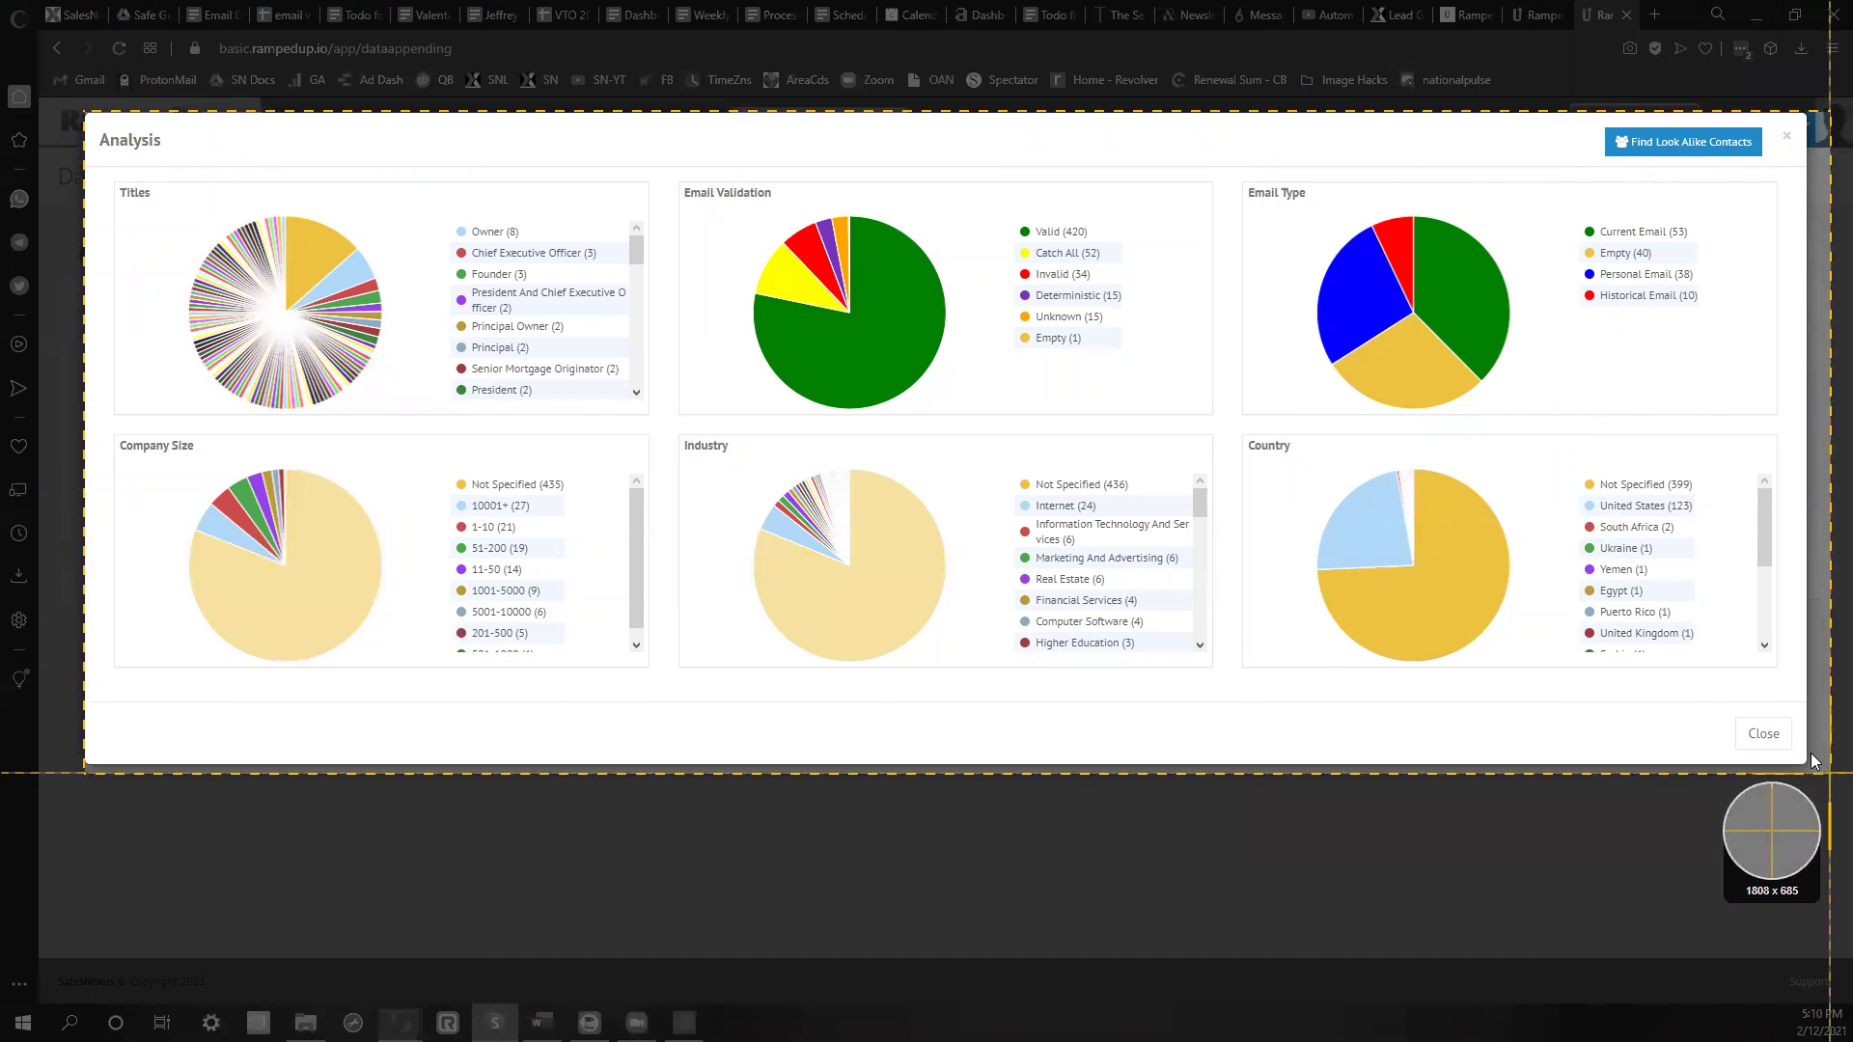
left_click(1817, 762)
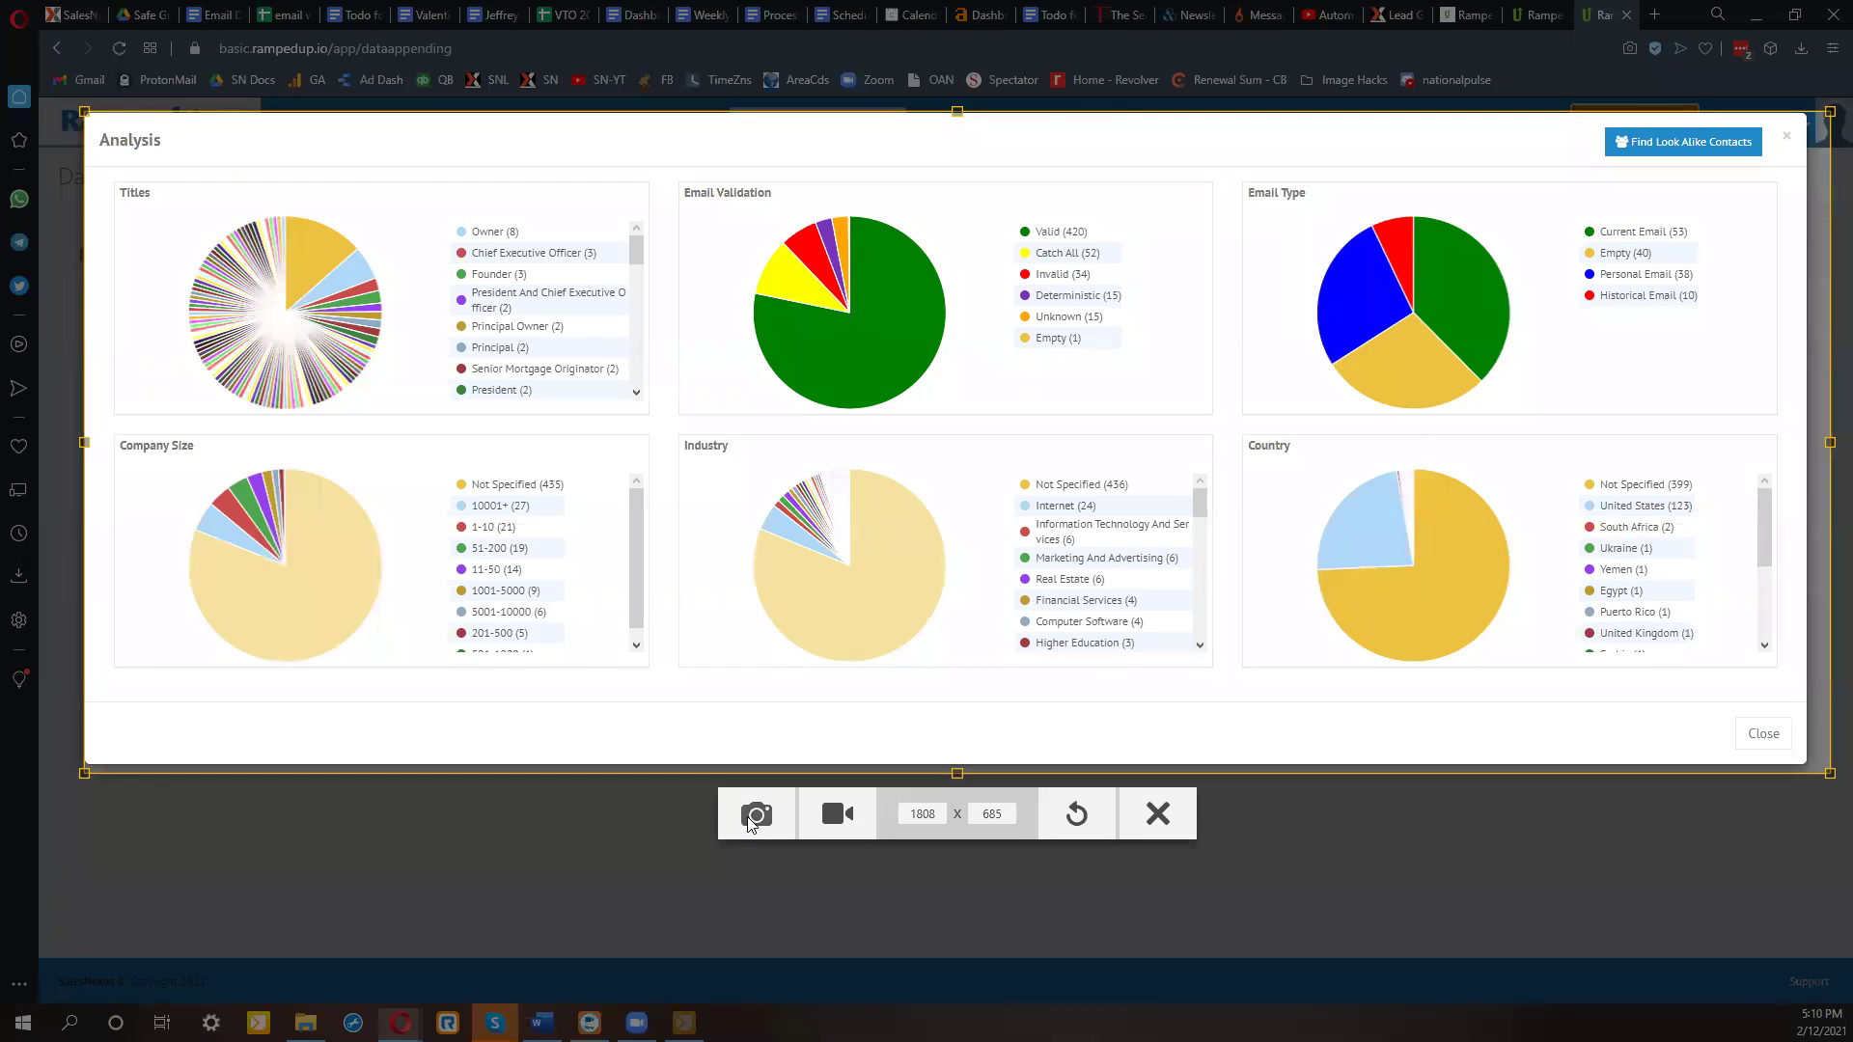
left_click(756, 815)
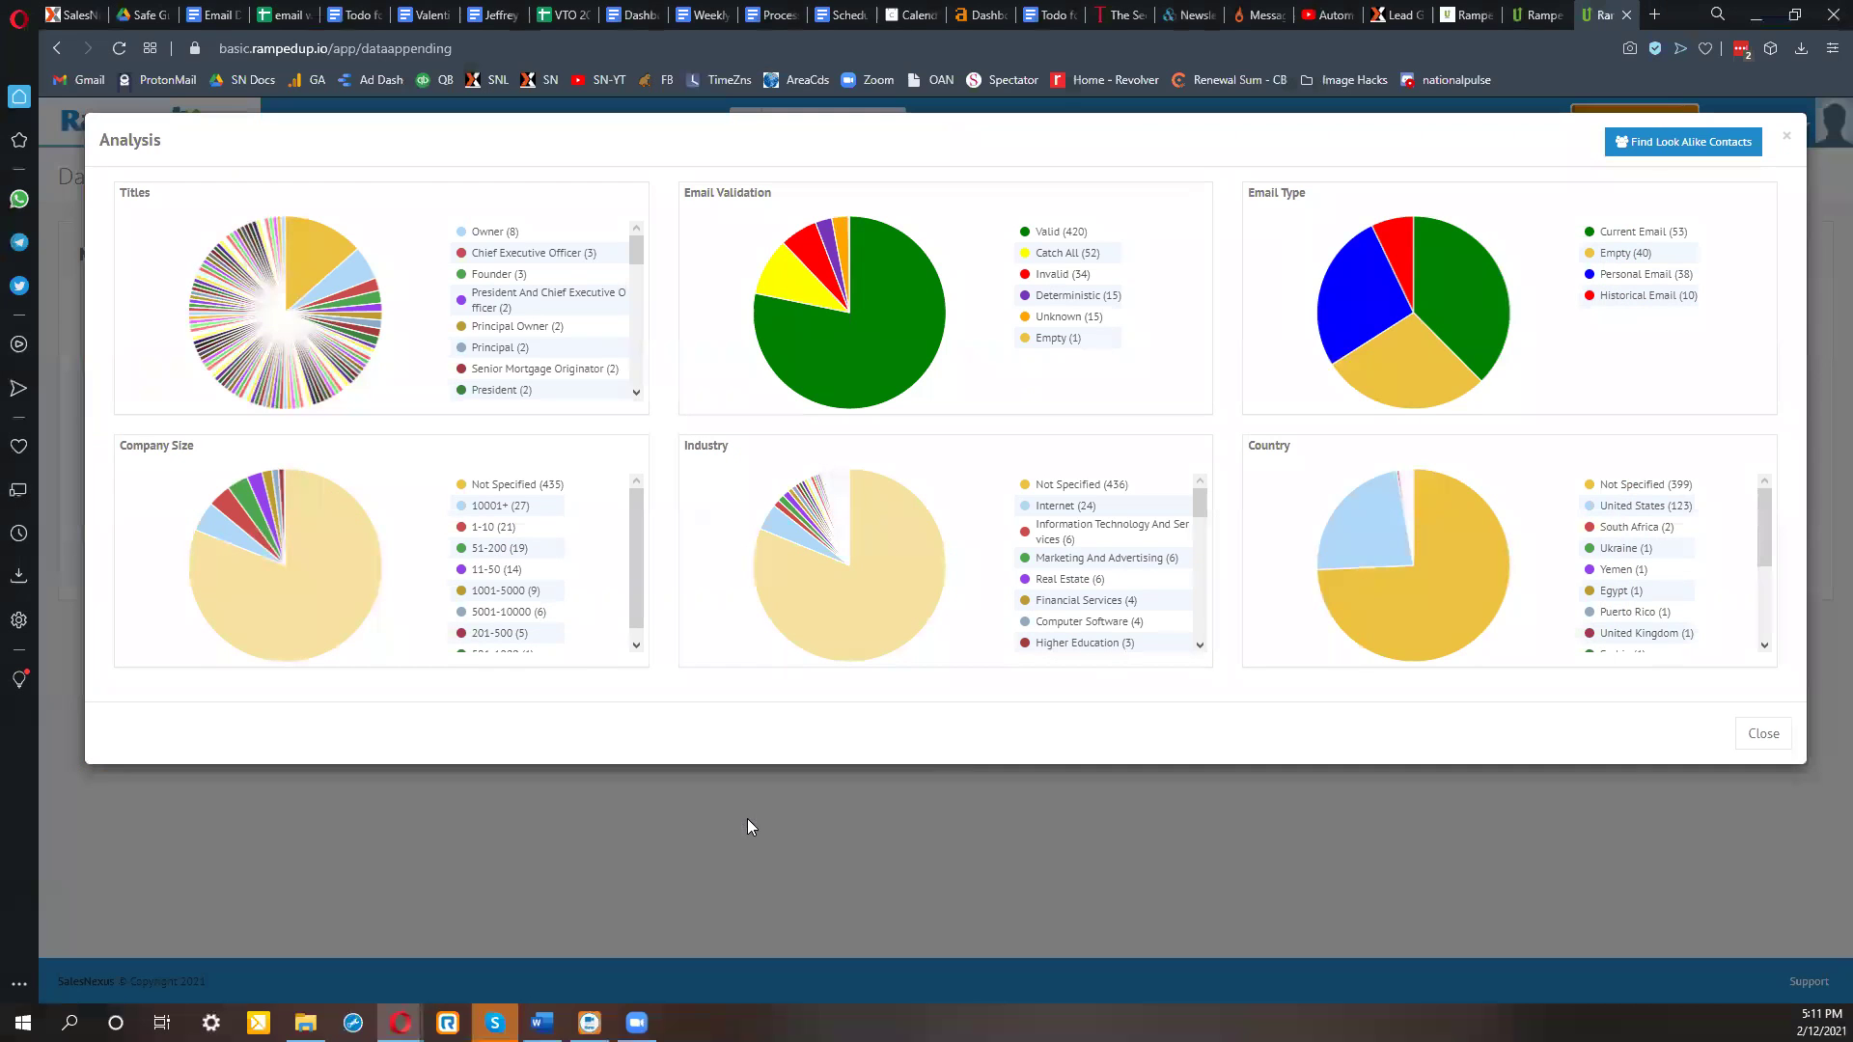
left_click(1469, 867)
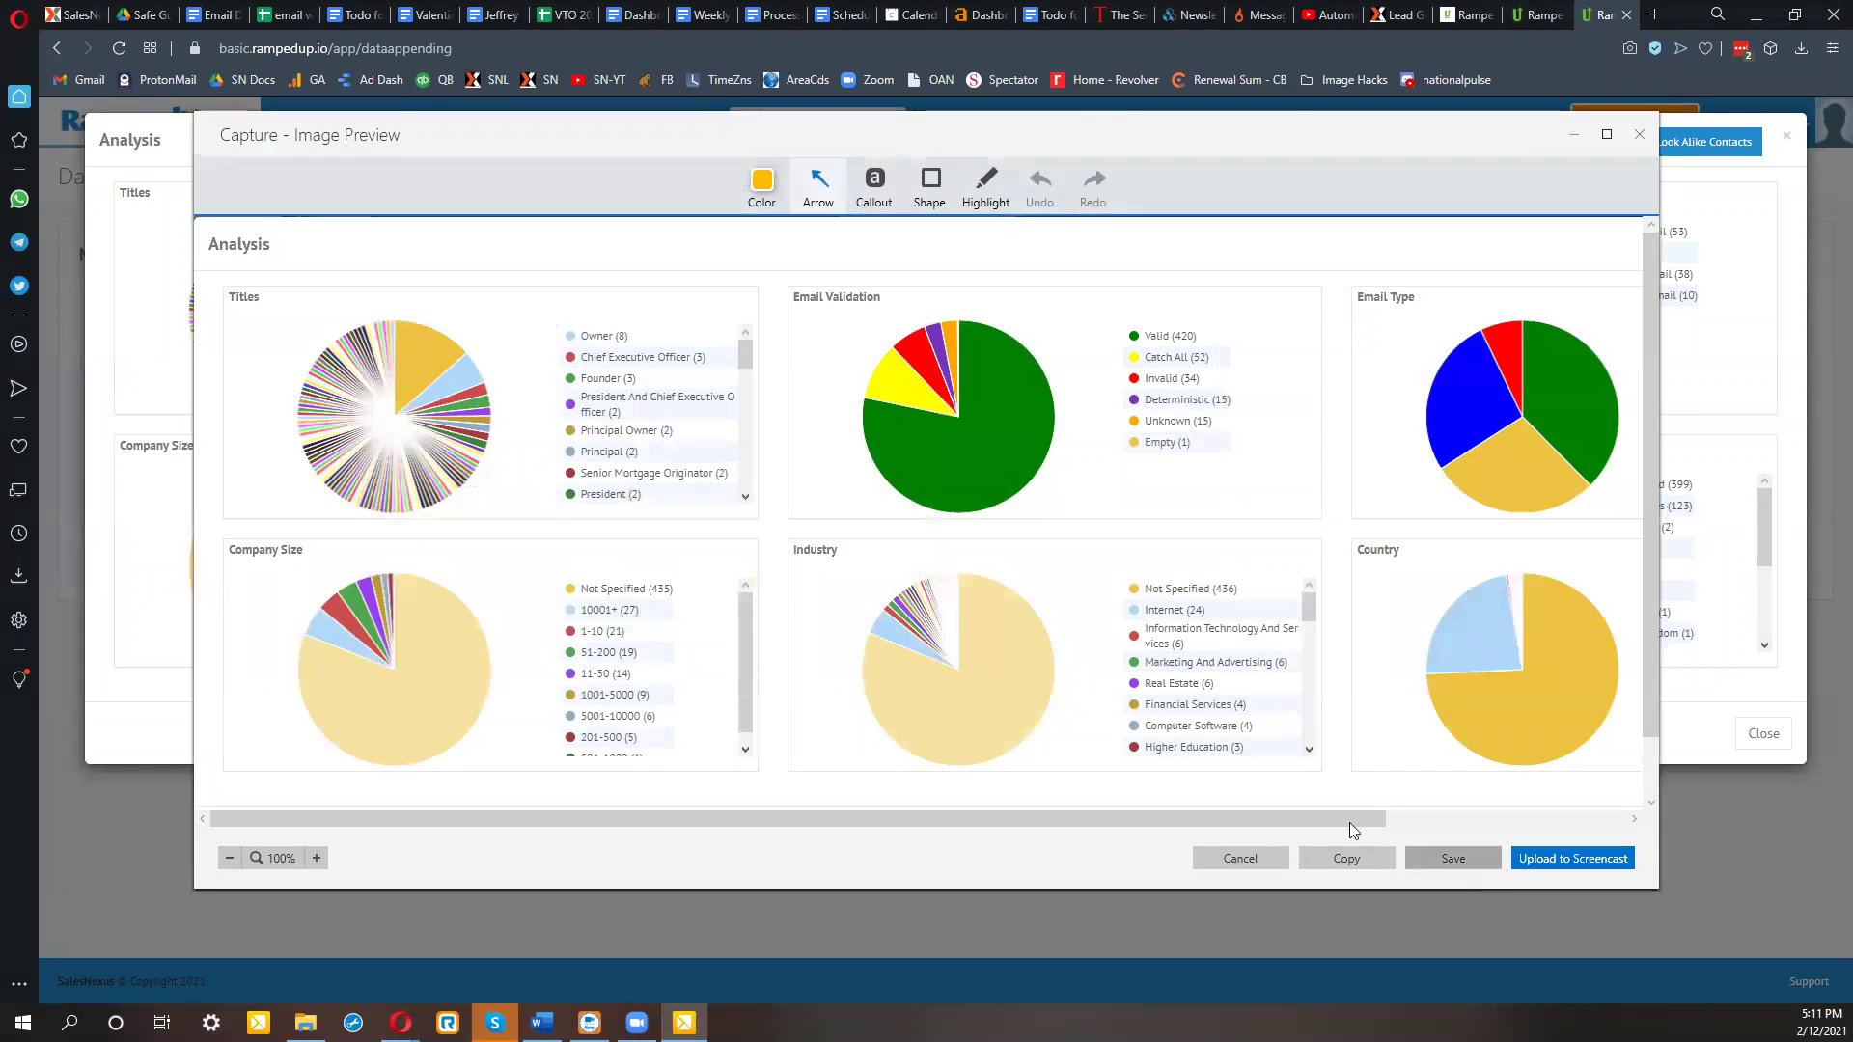
left_click(933, 559)
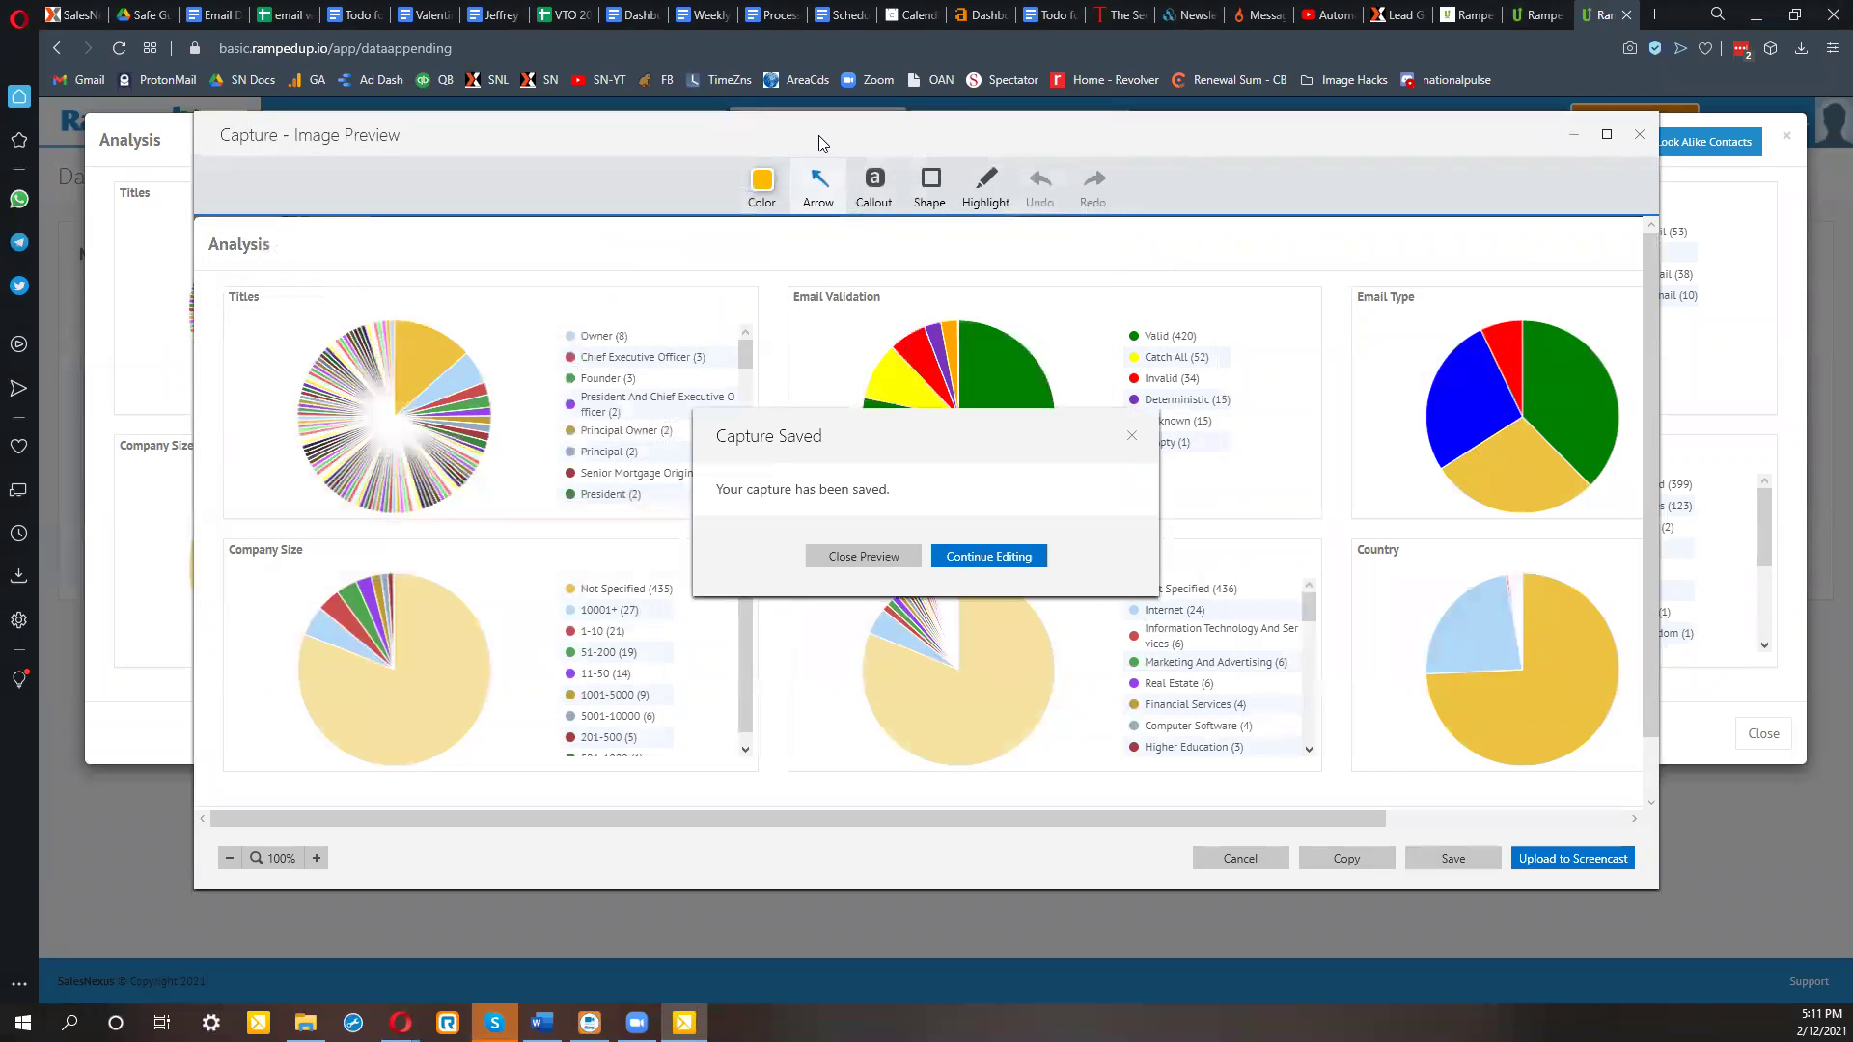
left_click(997, 560)
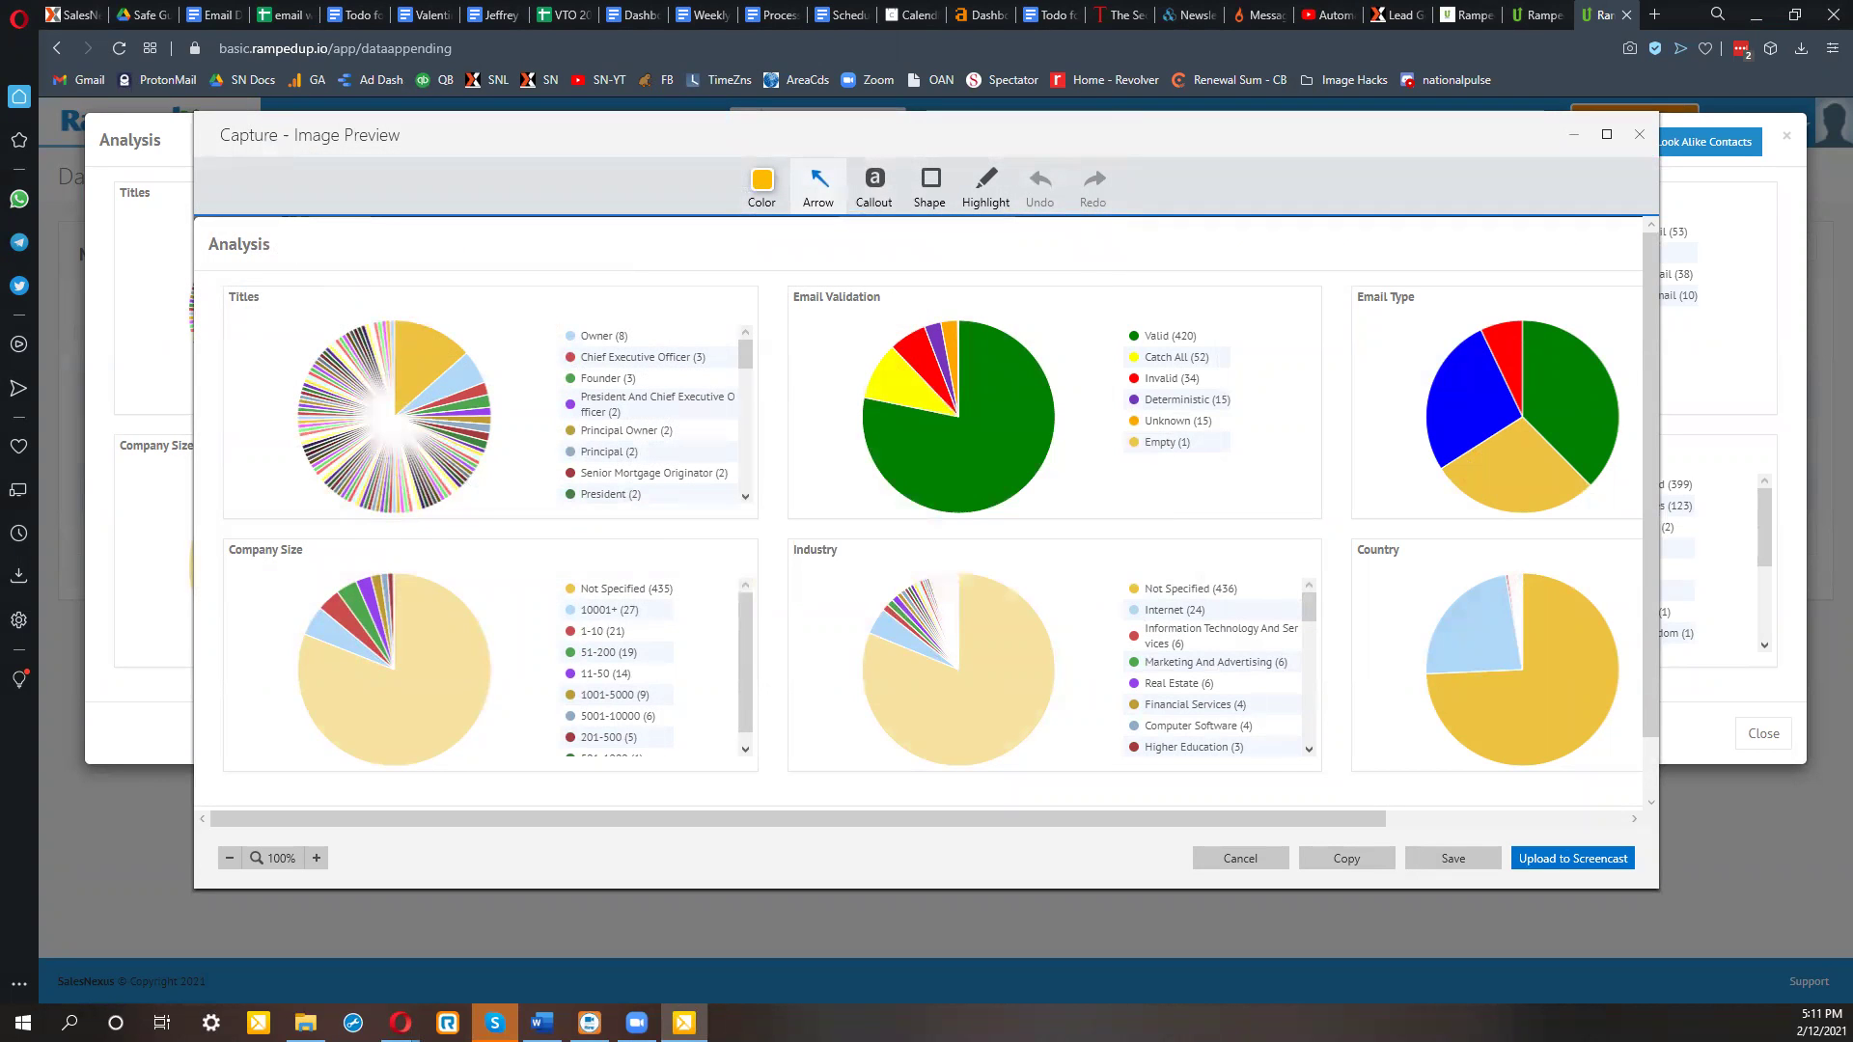
key("Escape")
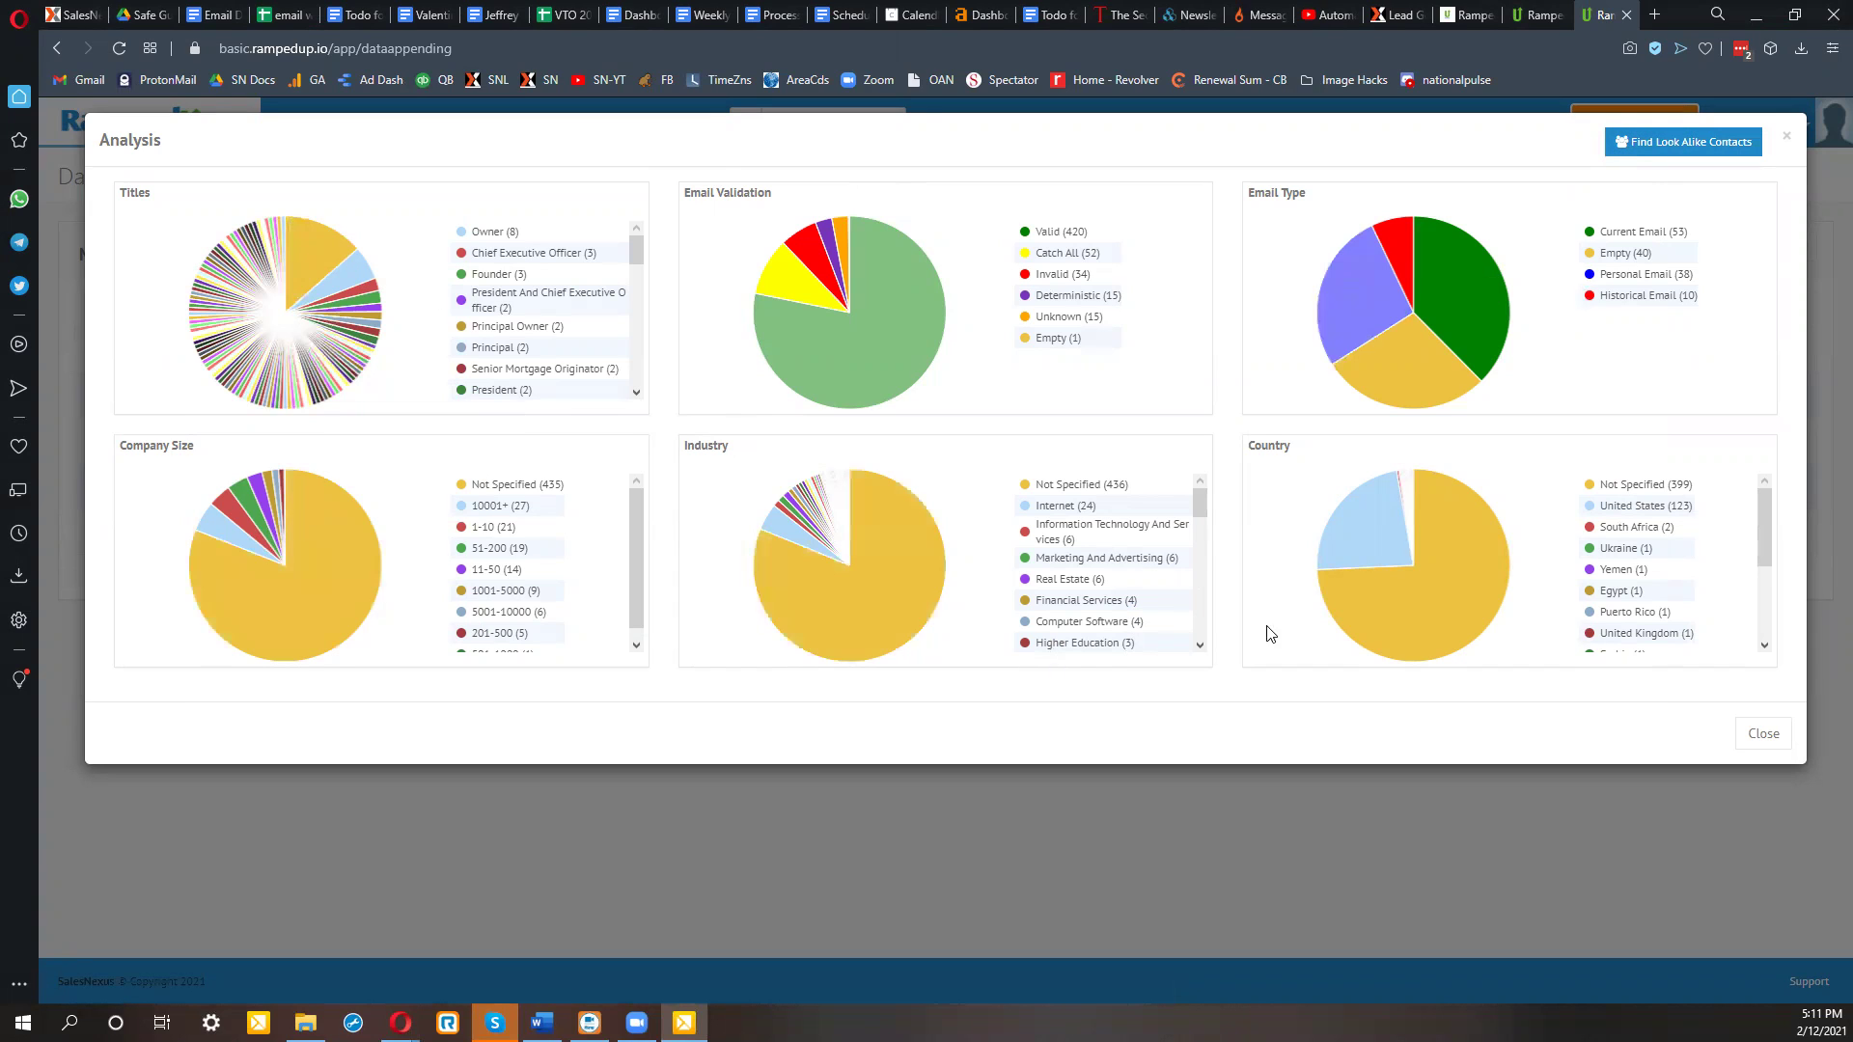
Find look-alike contacts based on the "4steps" analysis.
left_click(1687, 143)
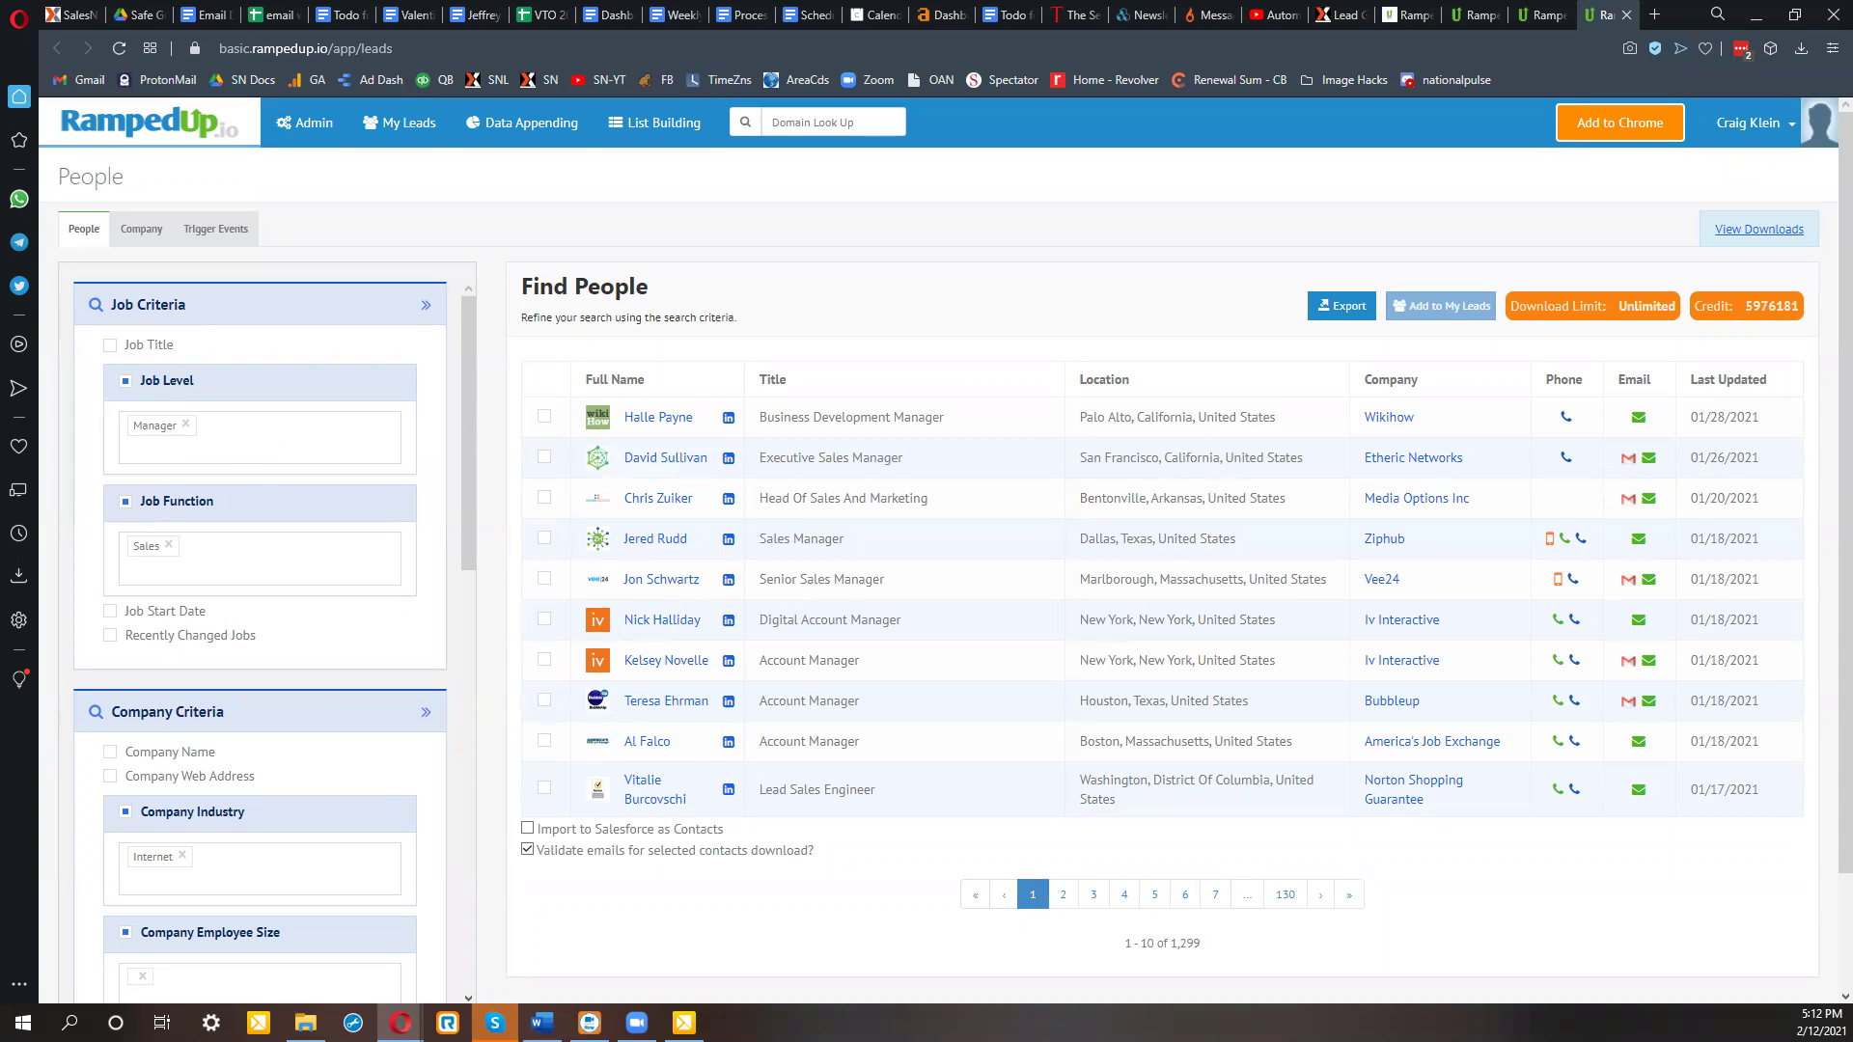
Consult the captured Analysis charts, and add Owner, Partner and Cxo to the Job Level criteria.
key("F10")
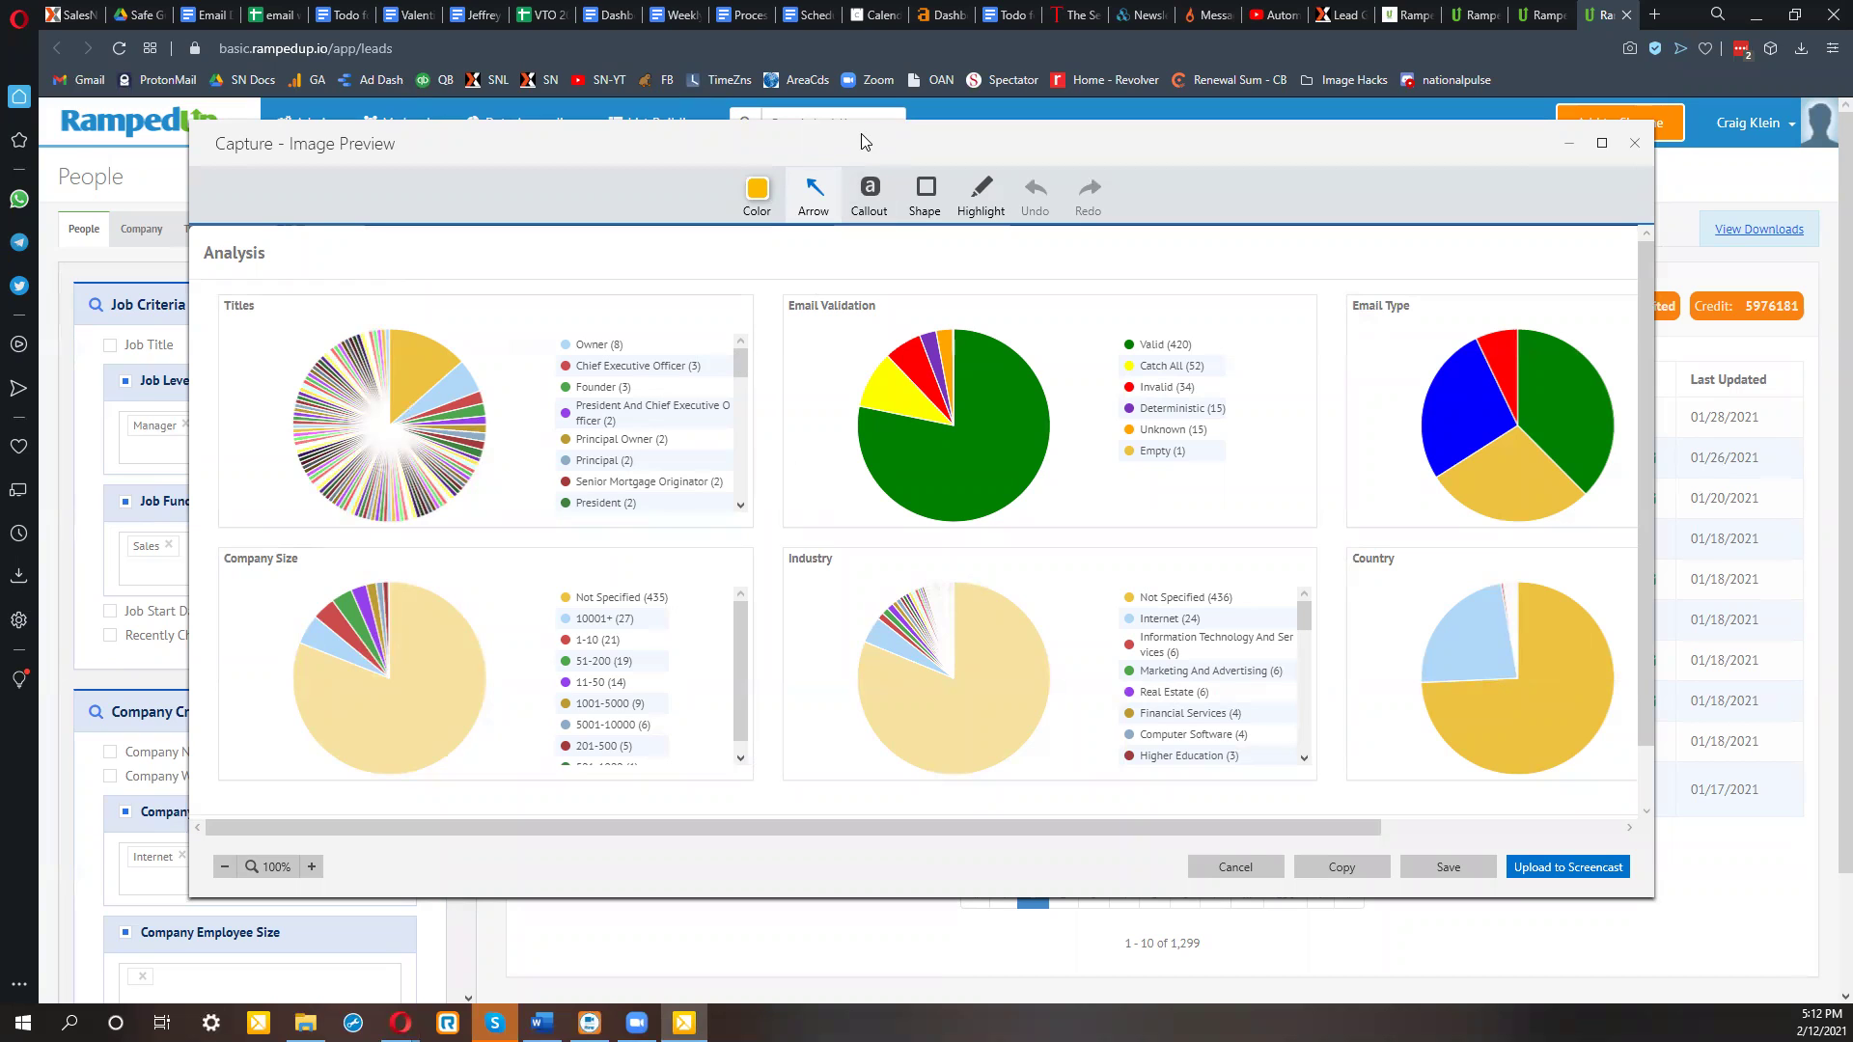
key("Escape")
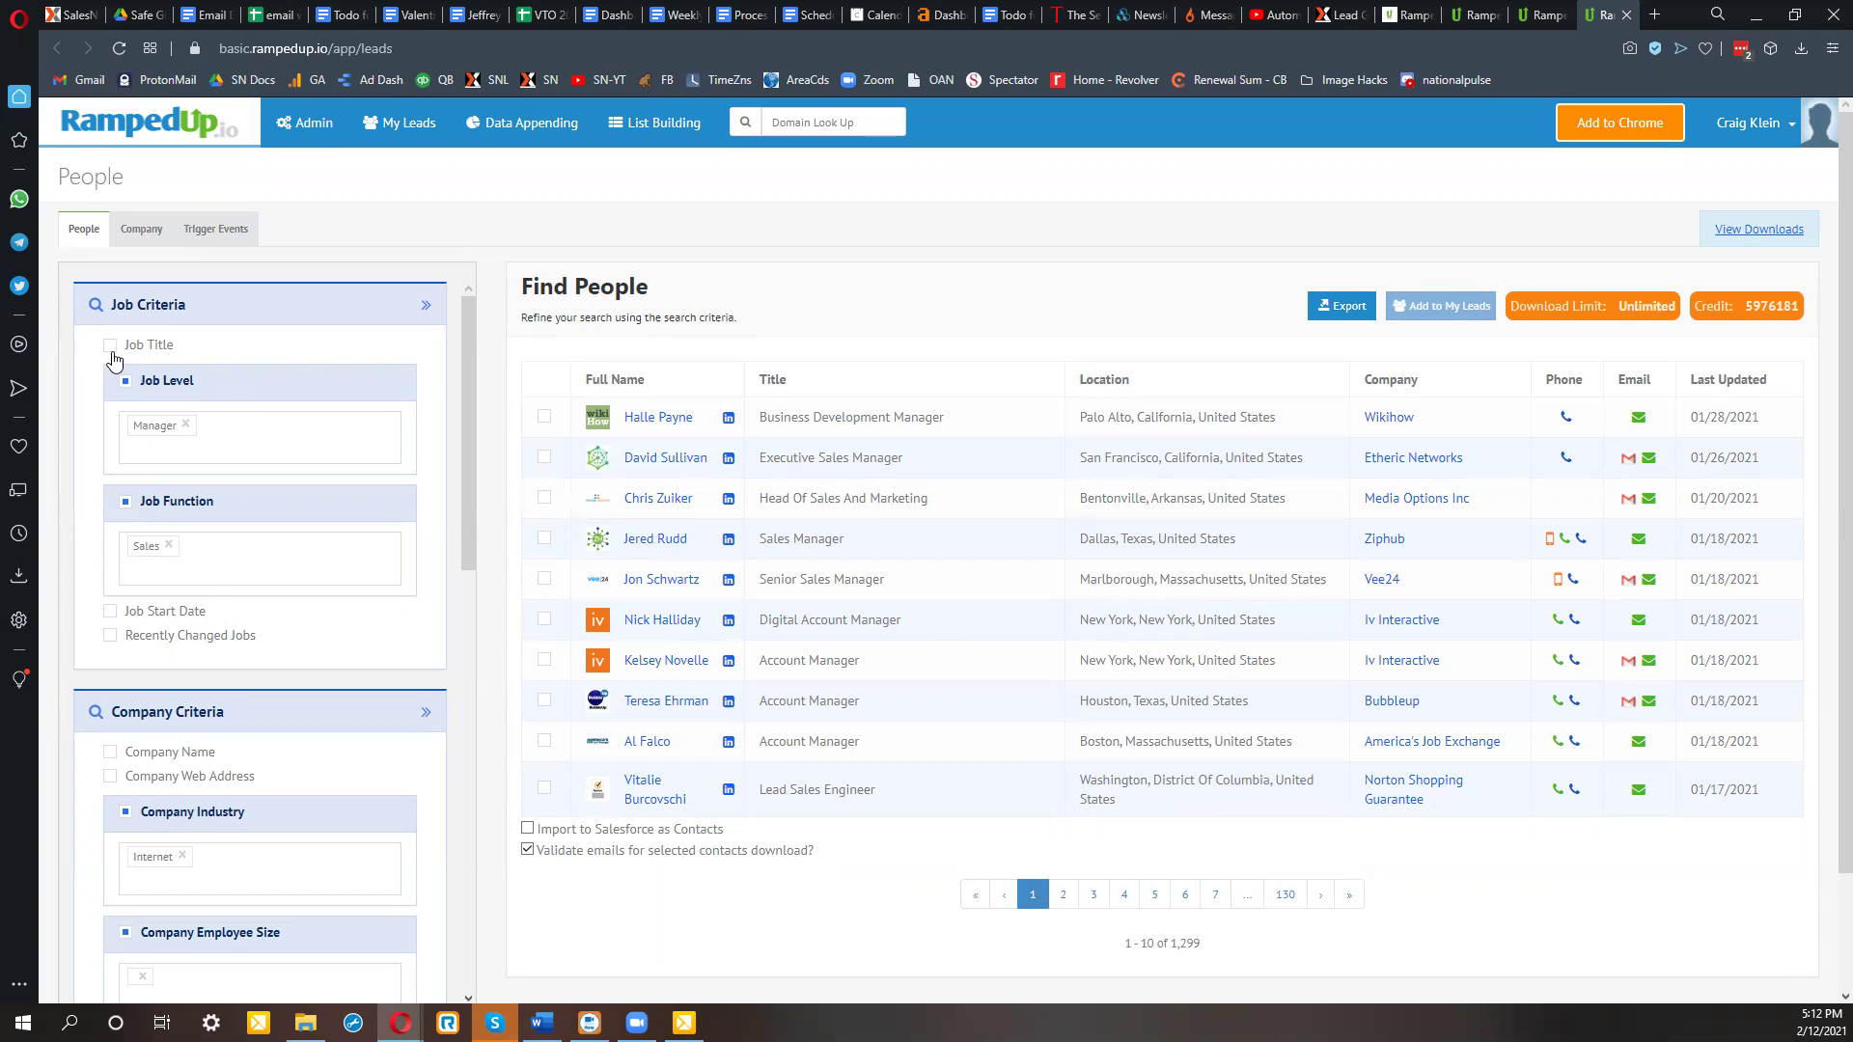
left_click(183, 448)
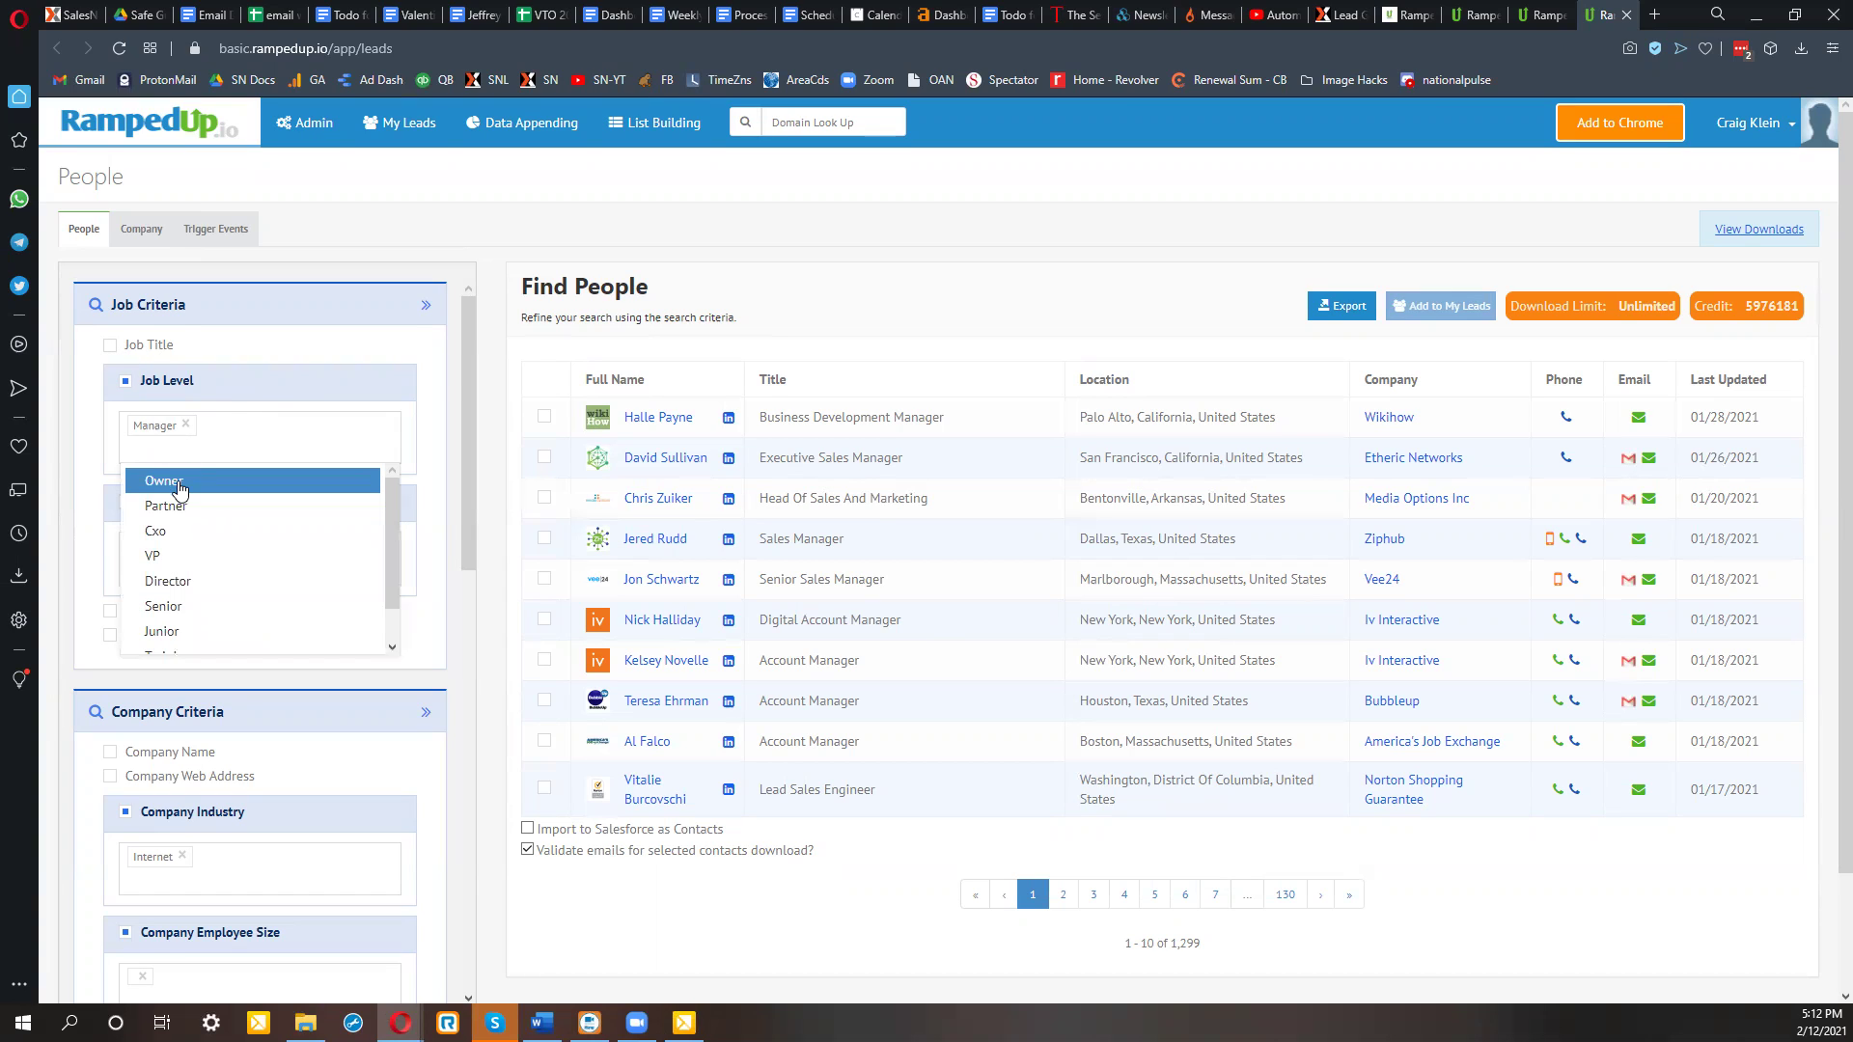
left_click(180, 488)
left_click(188, 453)
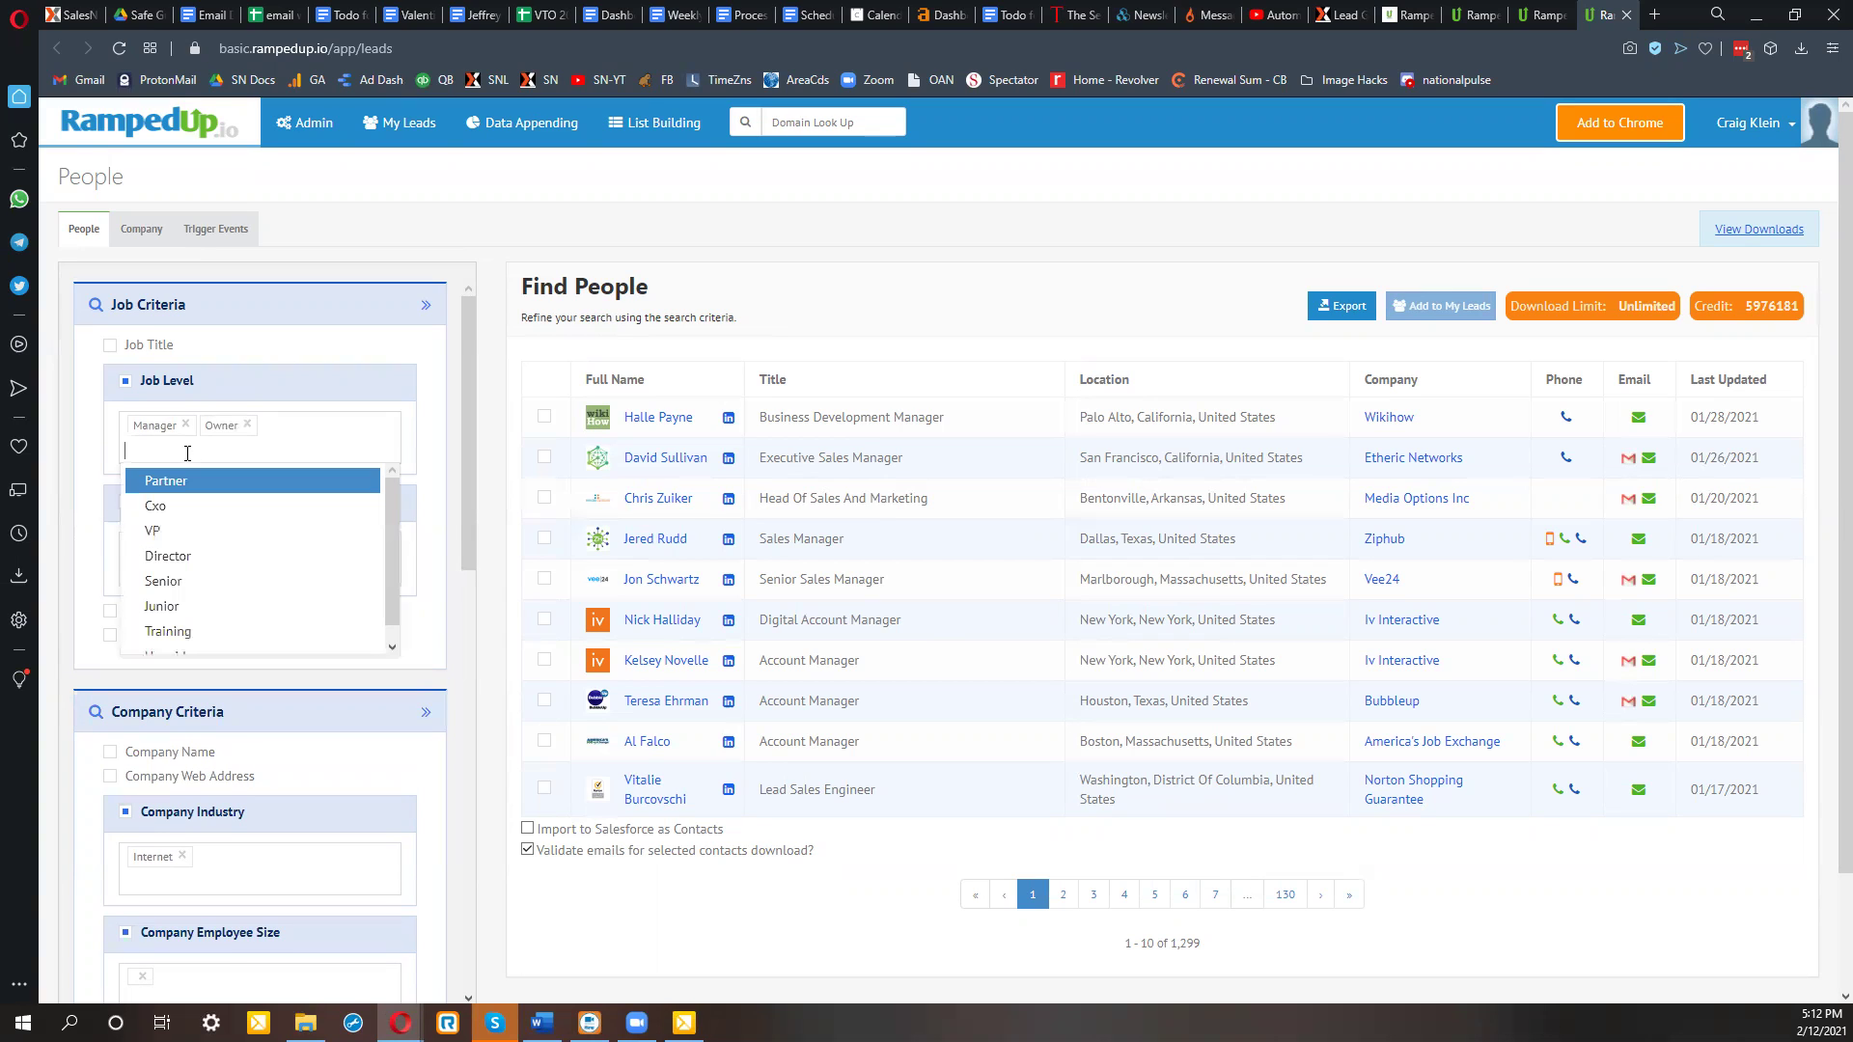
left_click(170, 482)
left_click(179, 451)
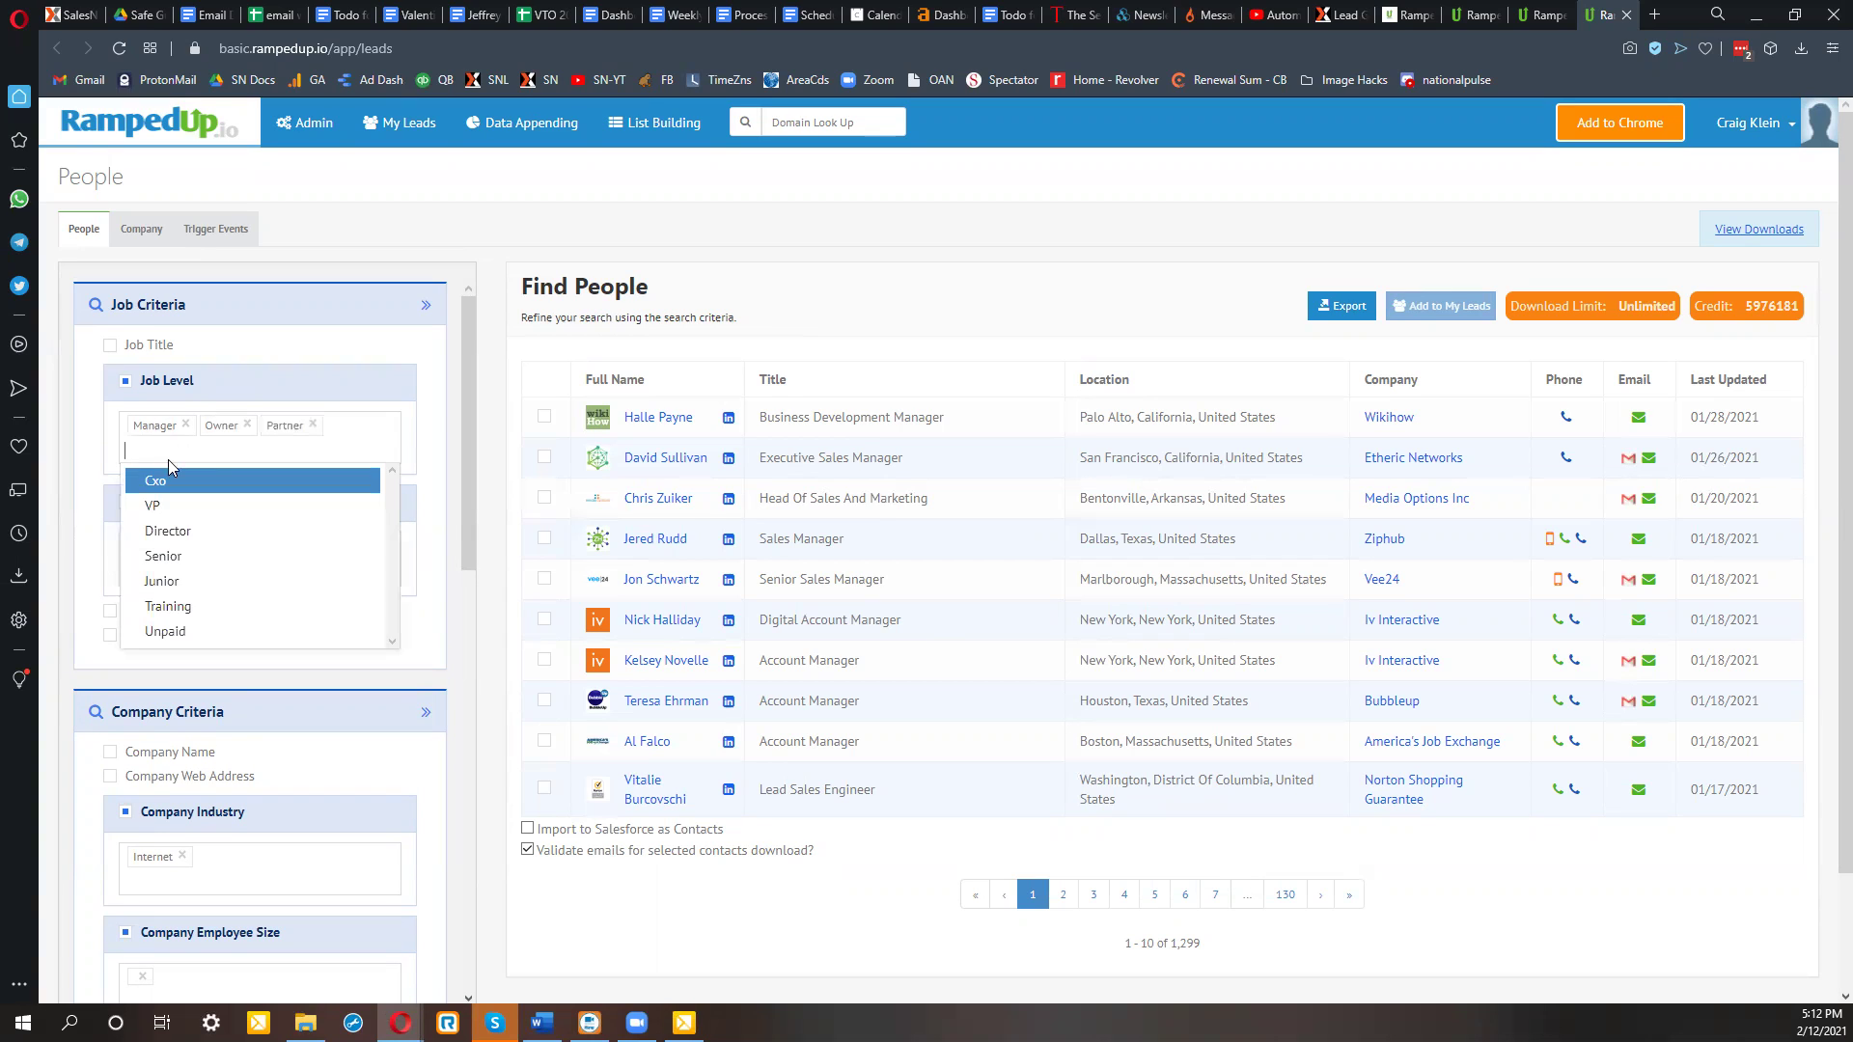
left_click(159, 482)
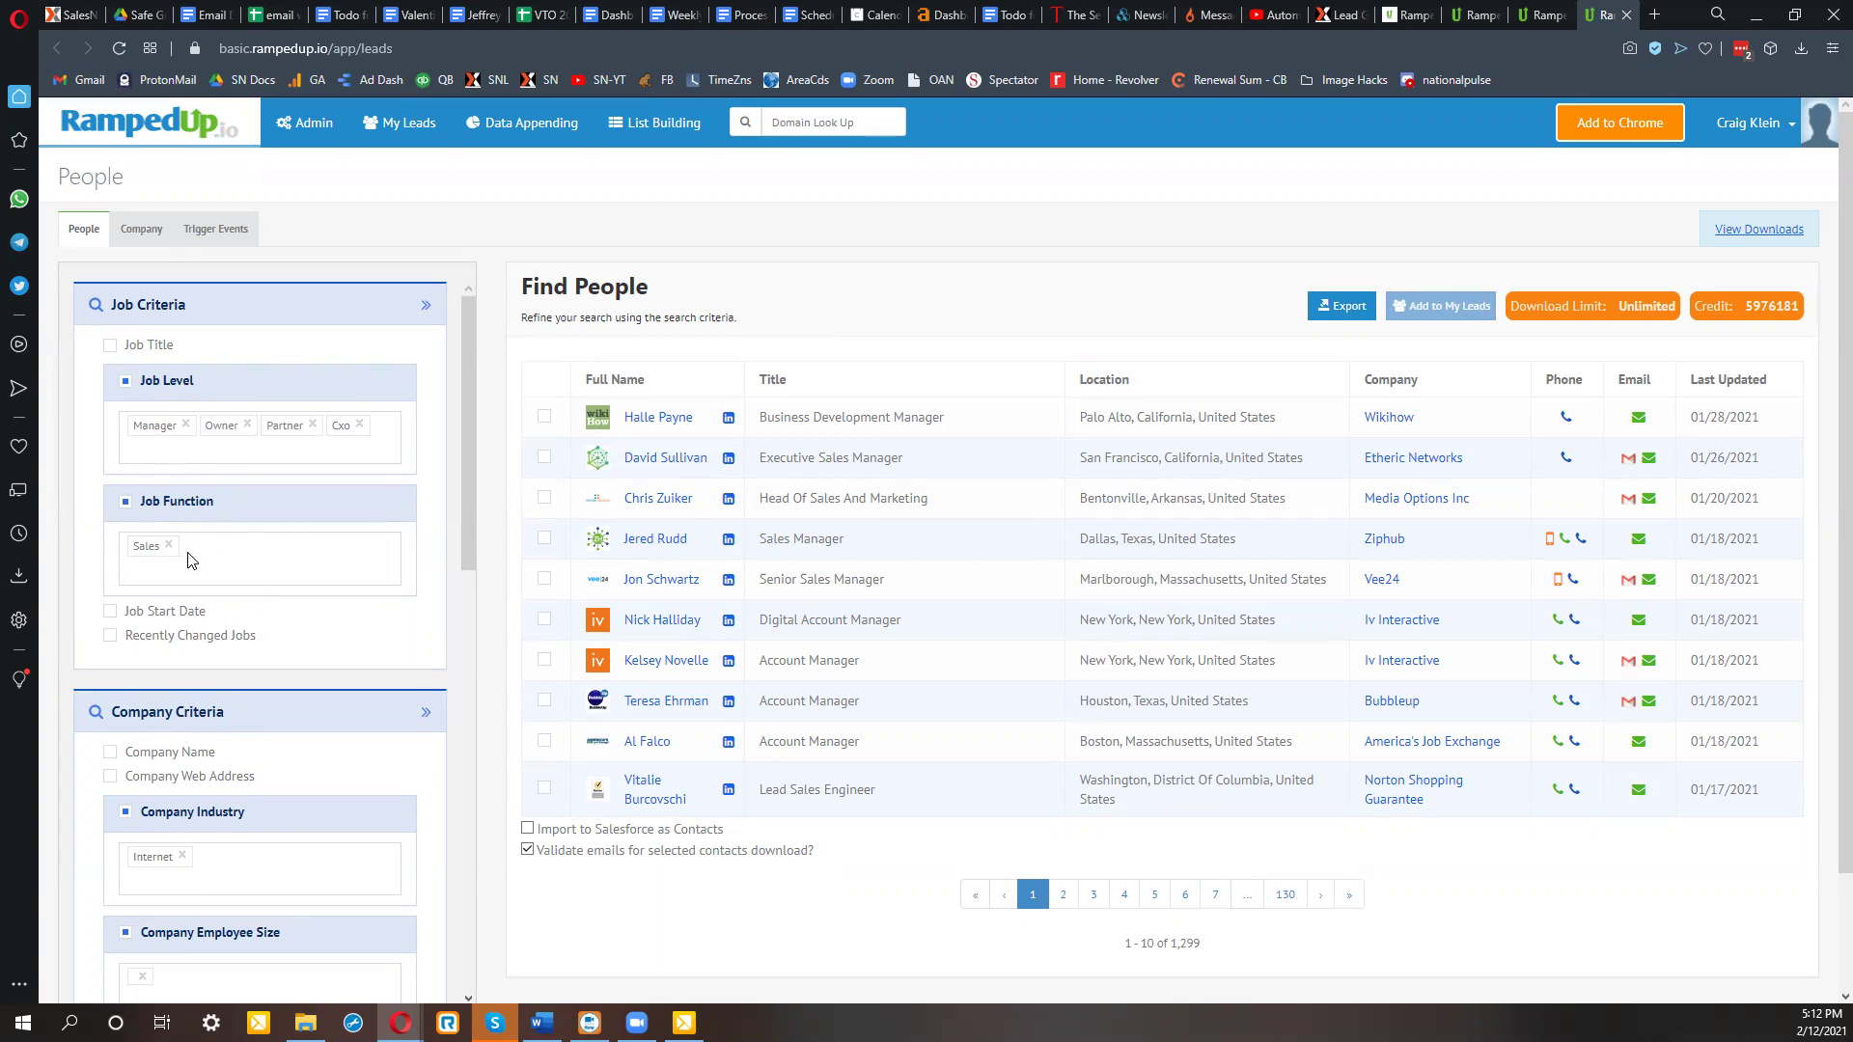
Add Information Technology And Services, Marketing And Advertising, and Financial Services to the Company Industry criteria.
scroll(191, 570, "down", 3)
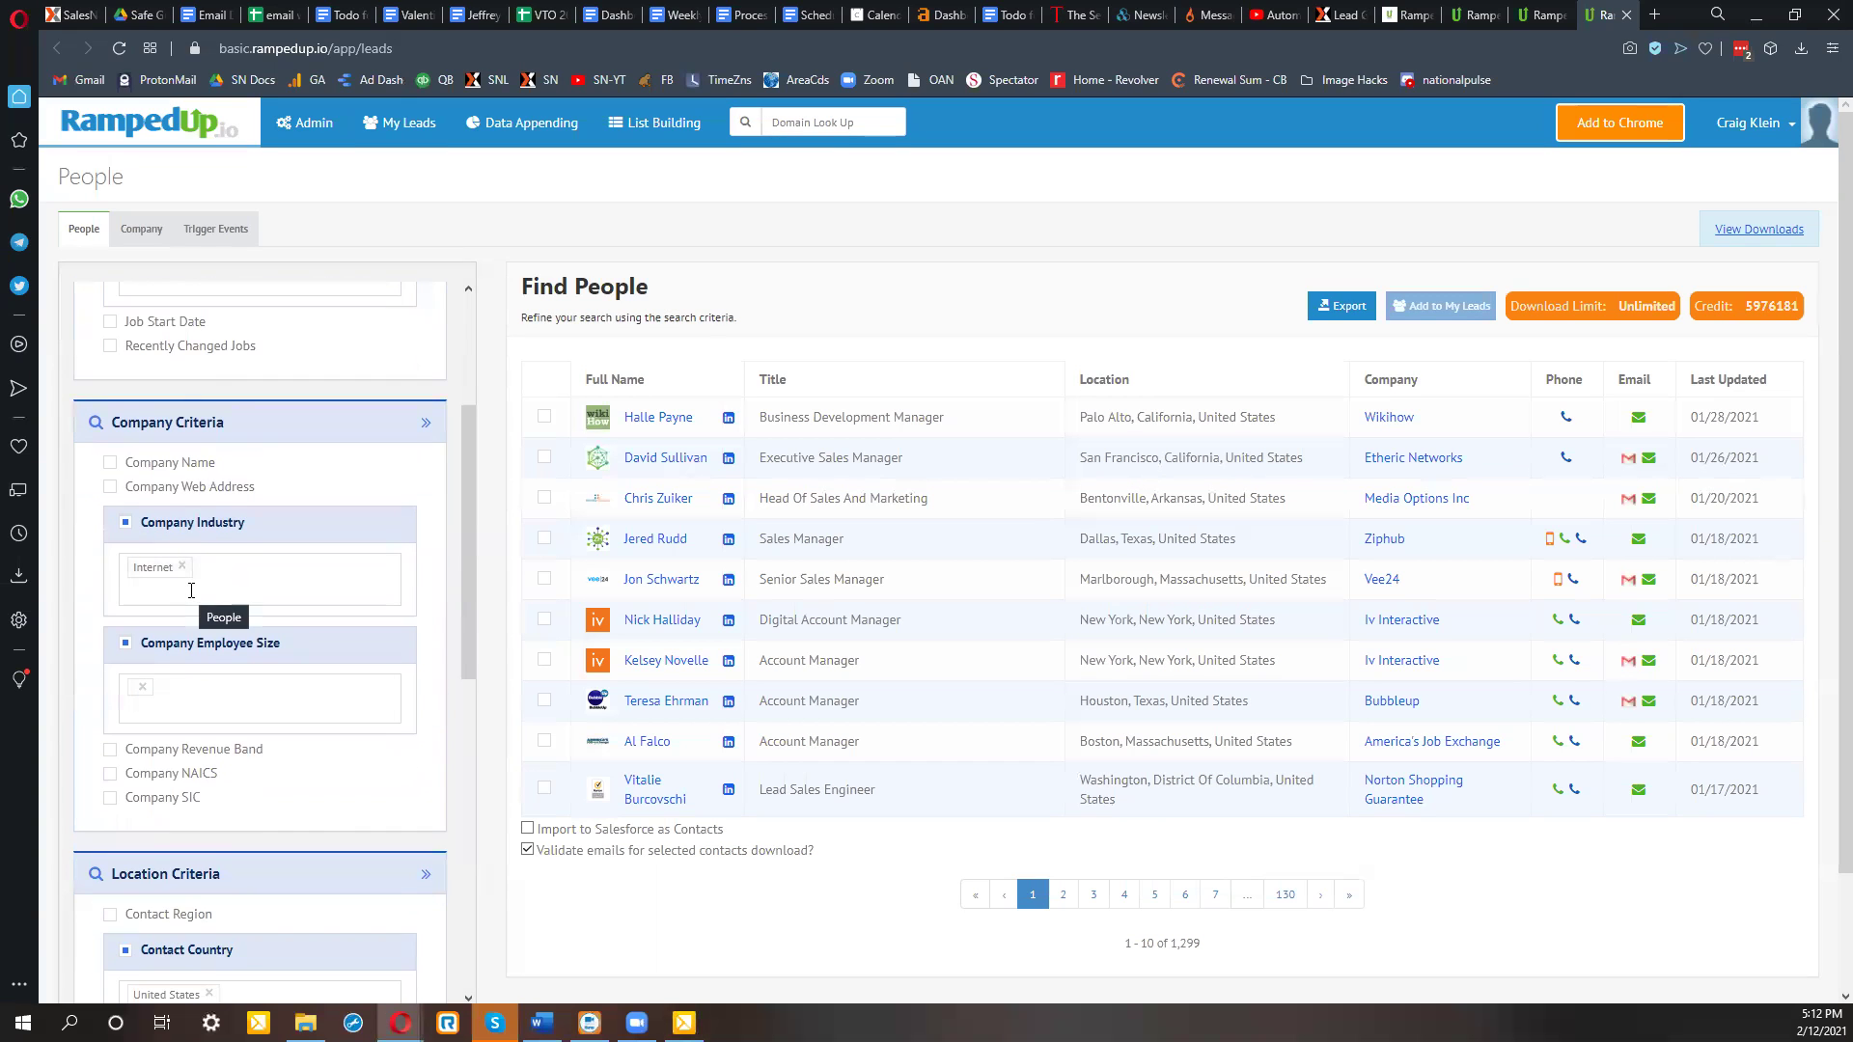
left_click(192, 591)
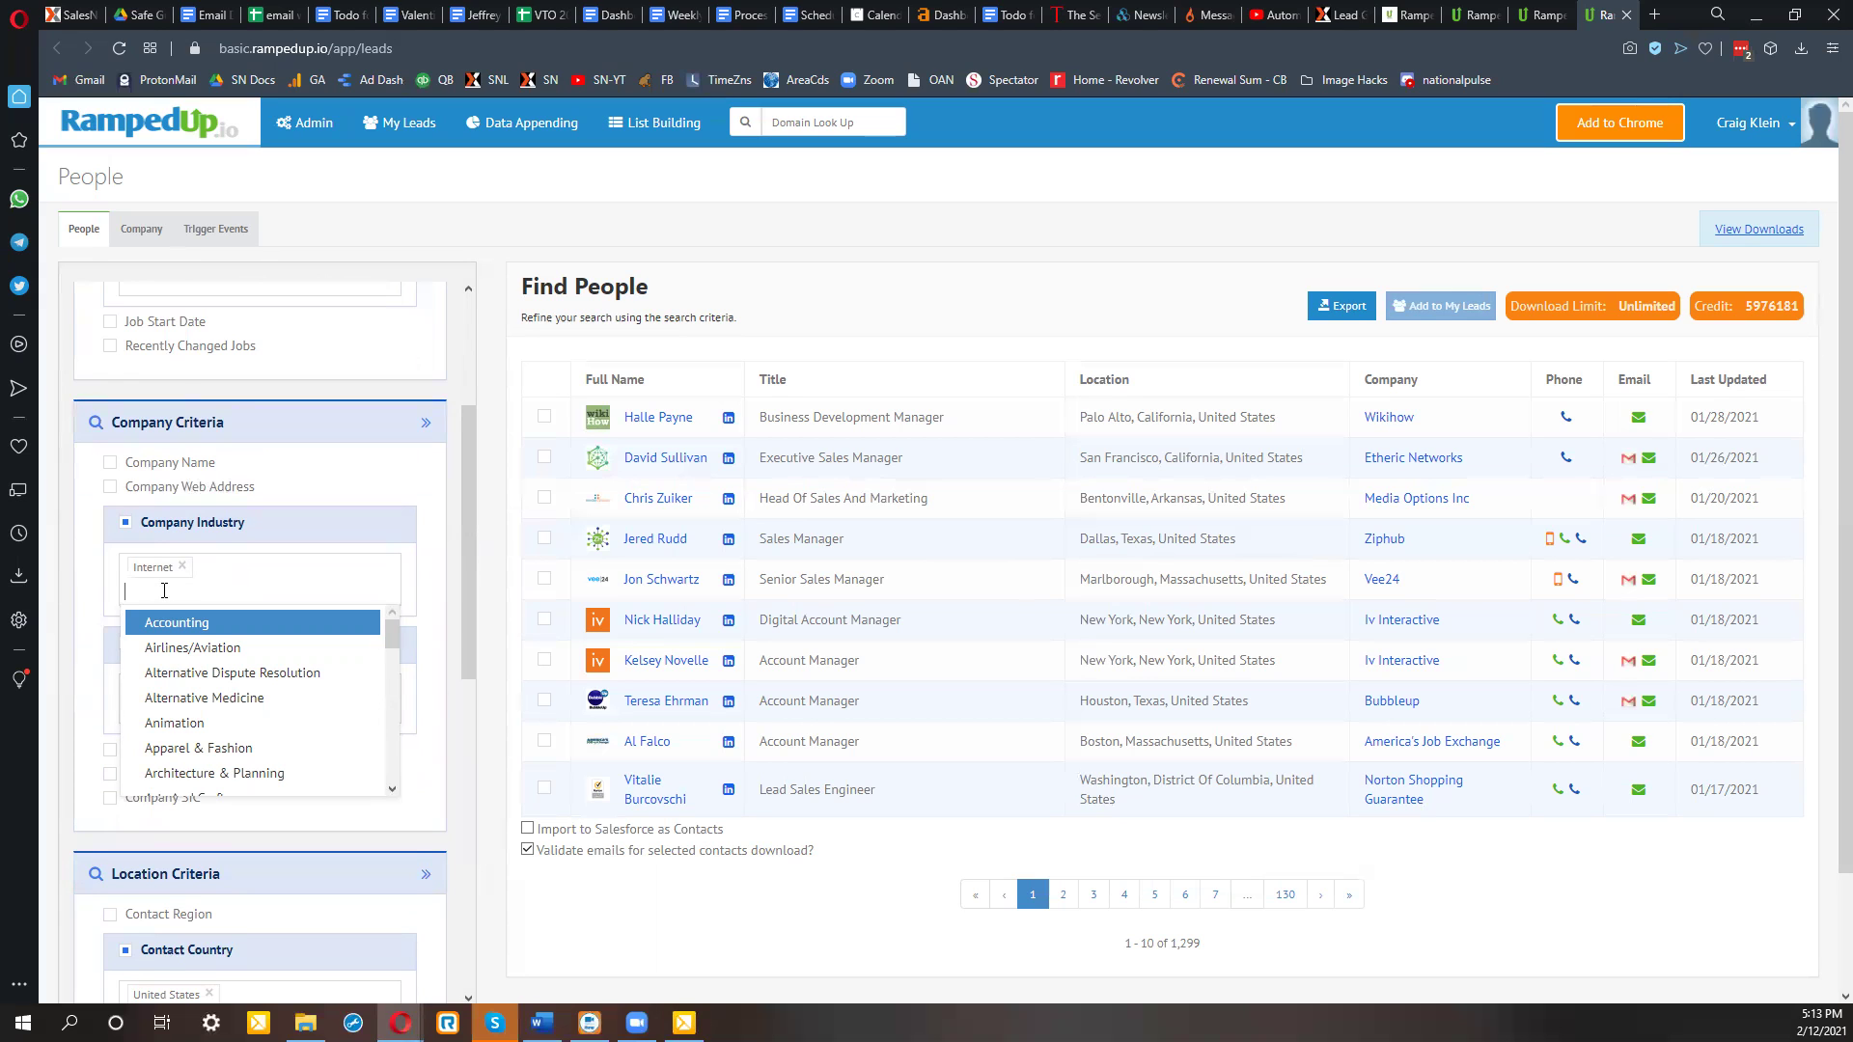
type("info")
key("Down")
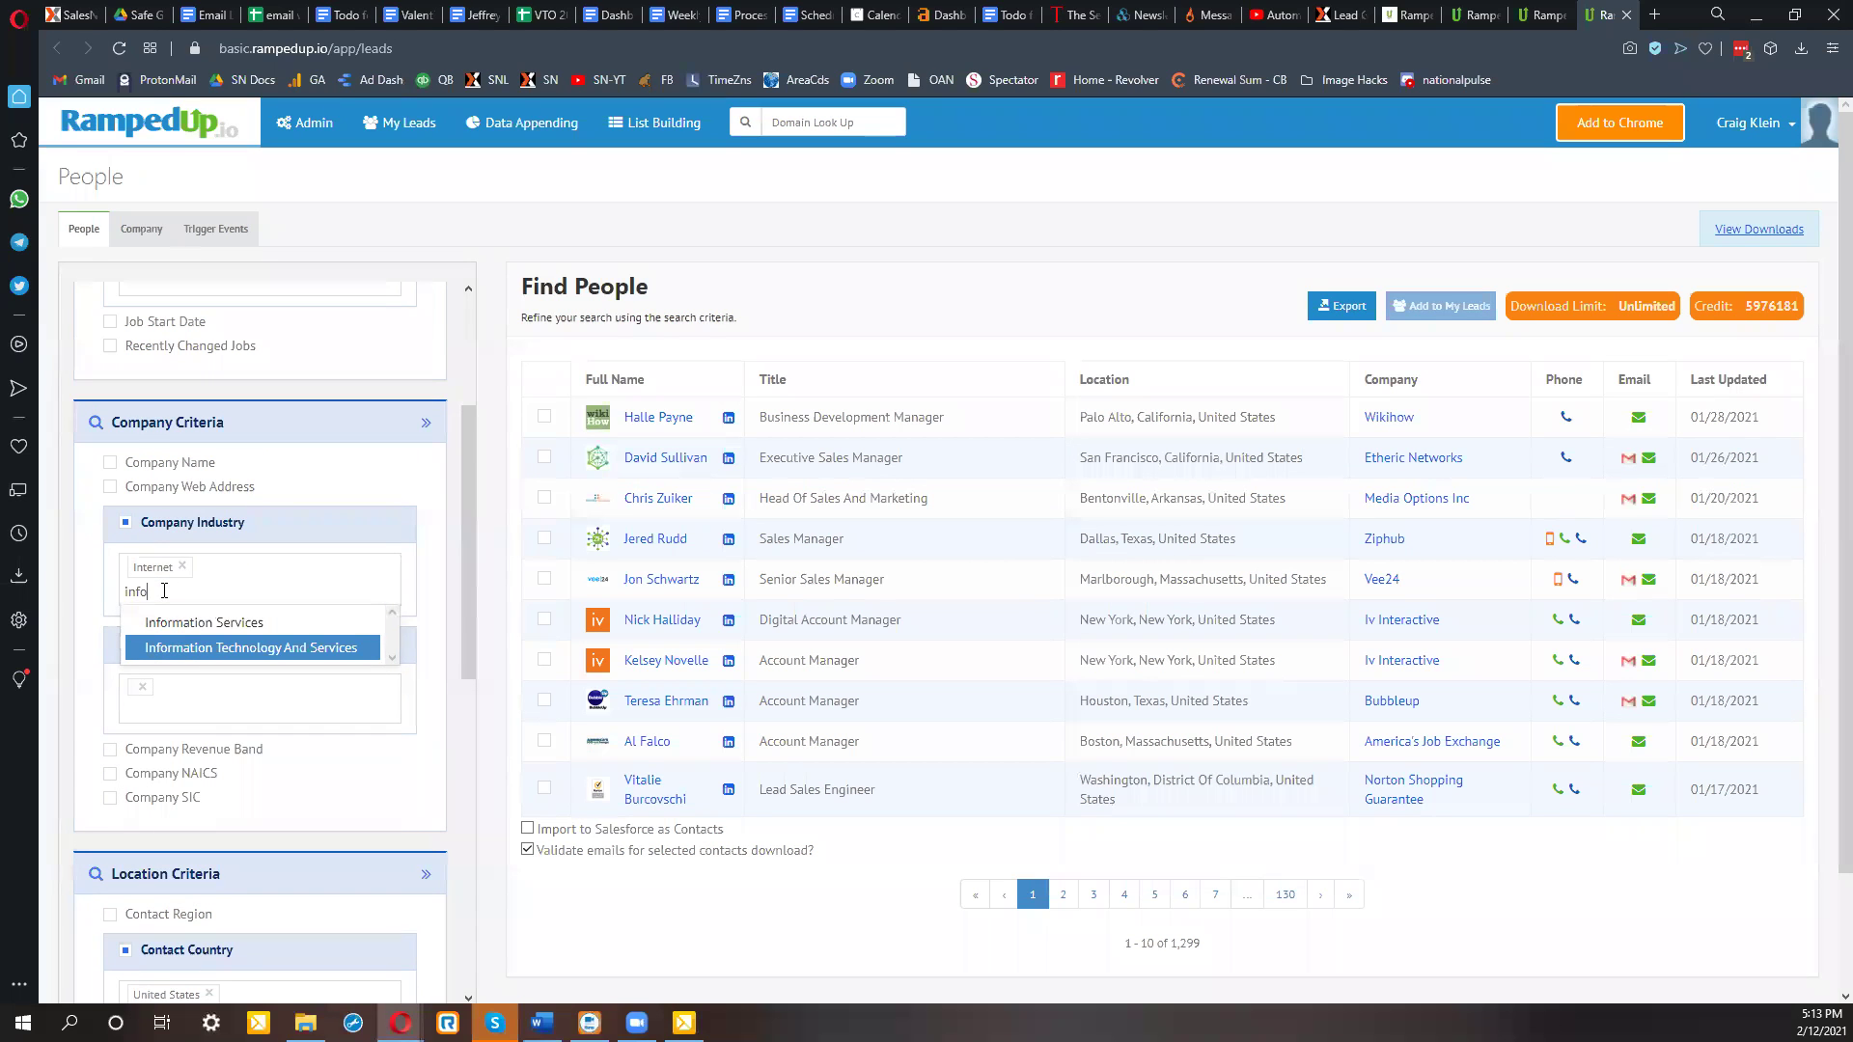
key("Return")
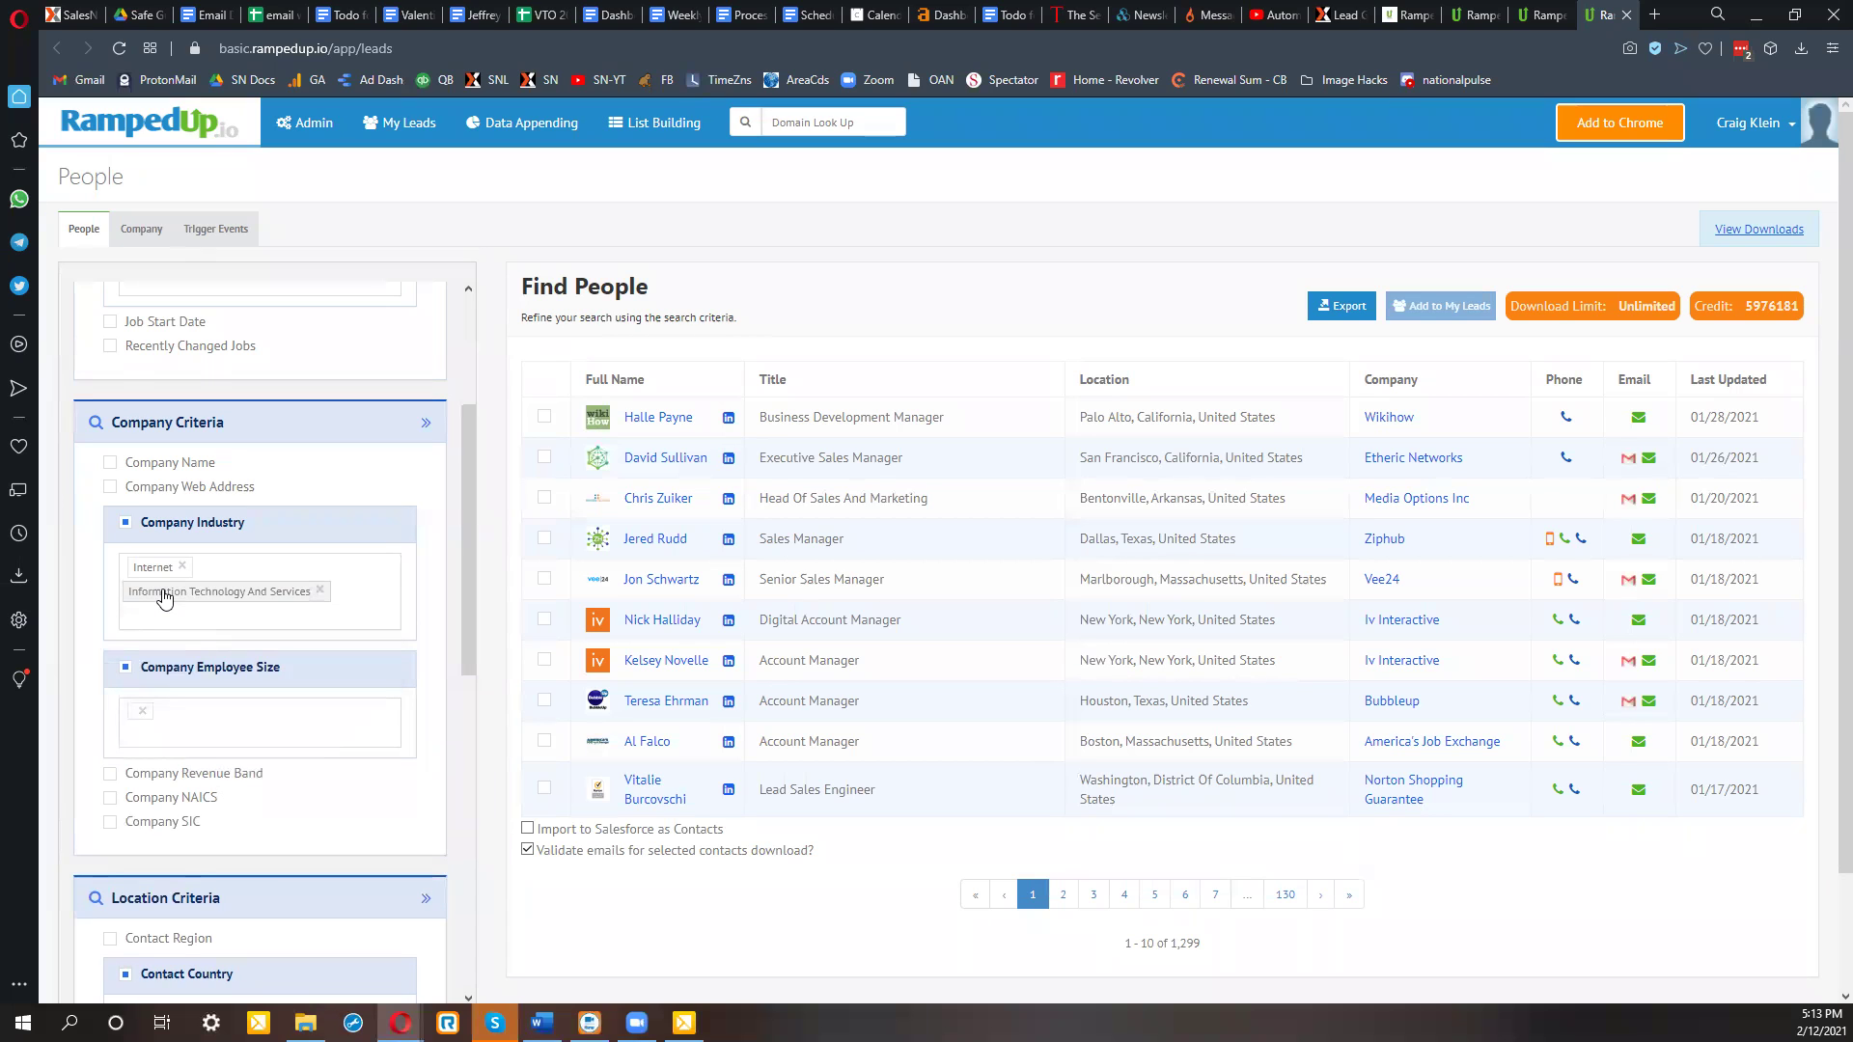
type("market")
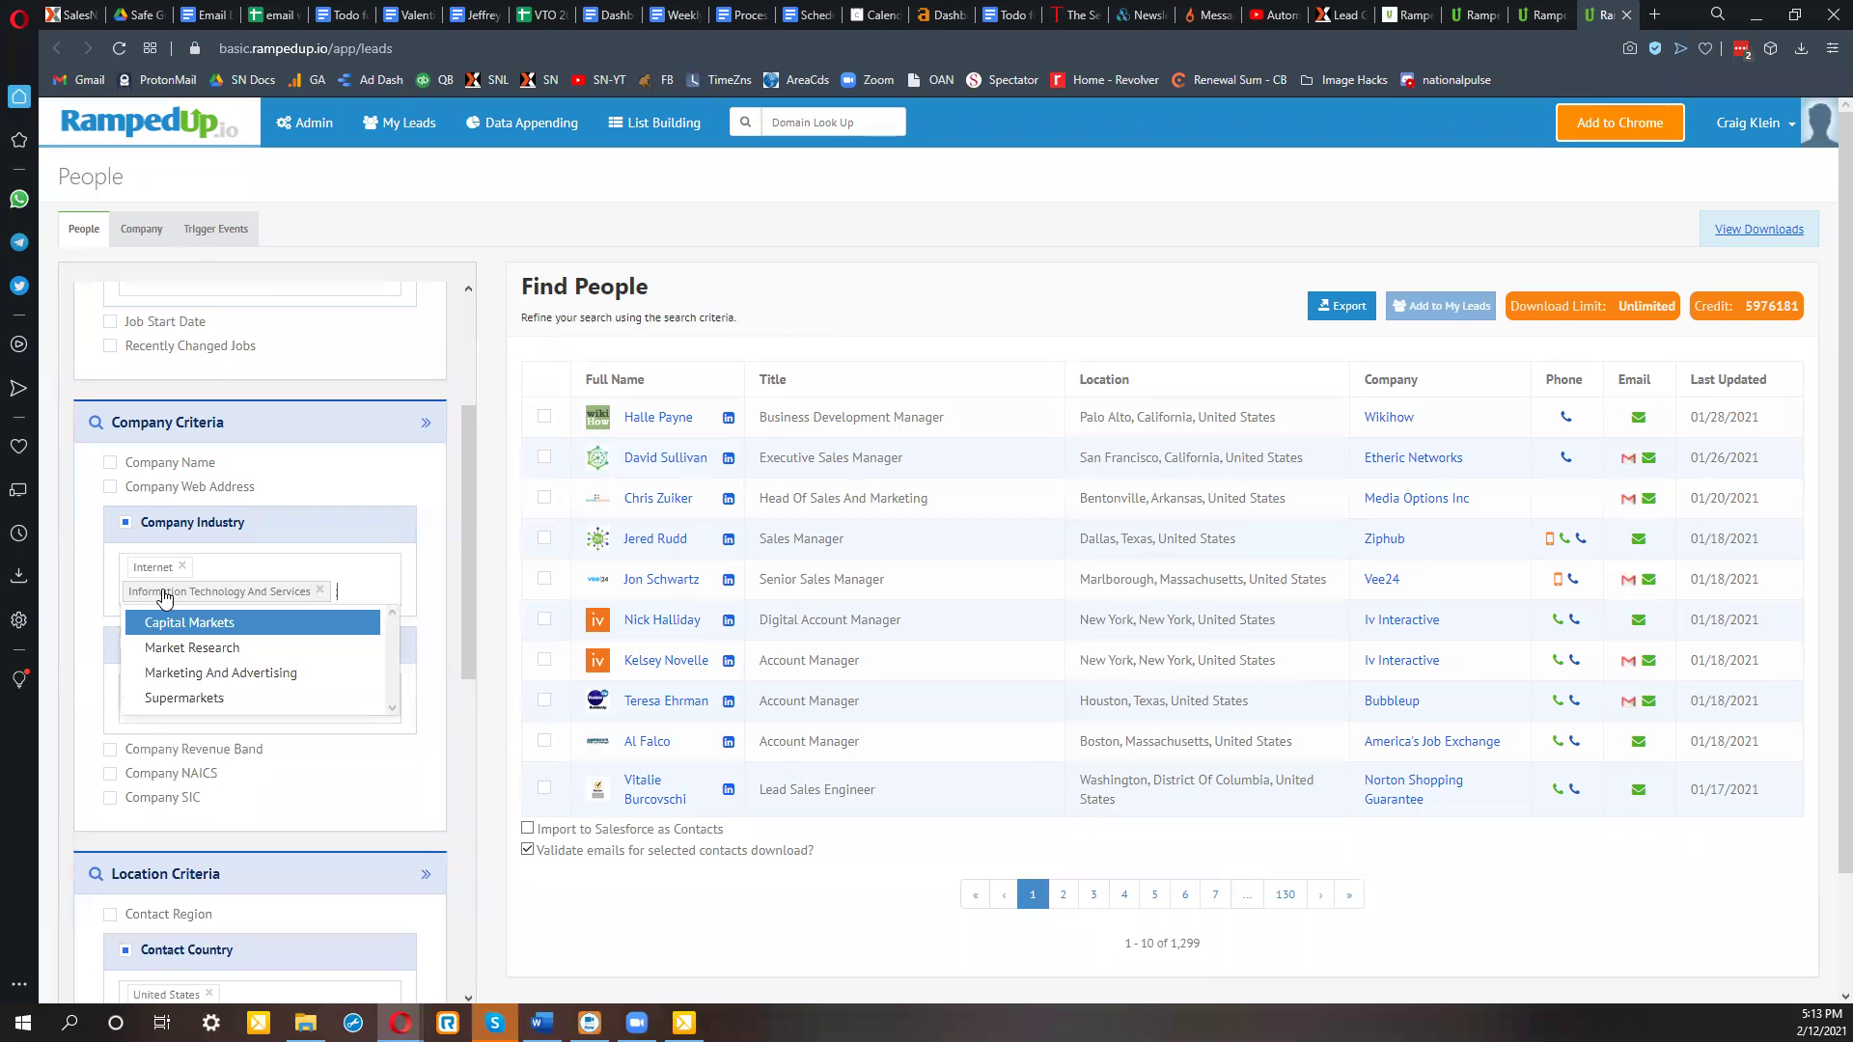
key("Down")
key("Down")
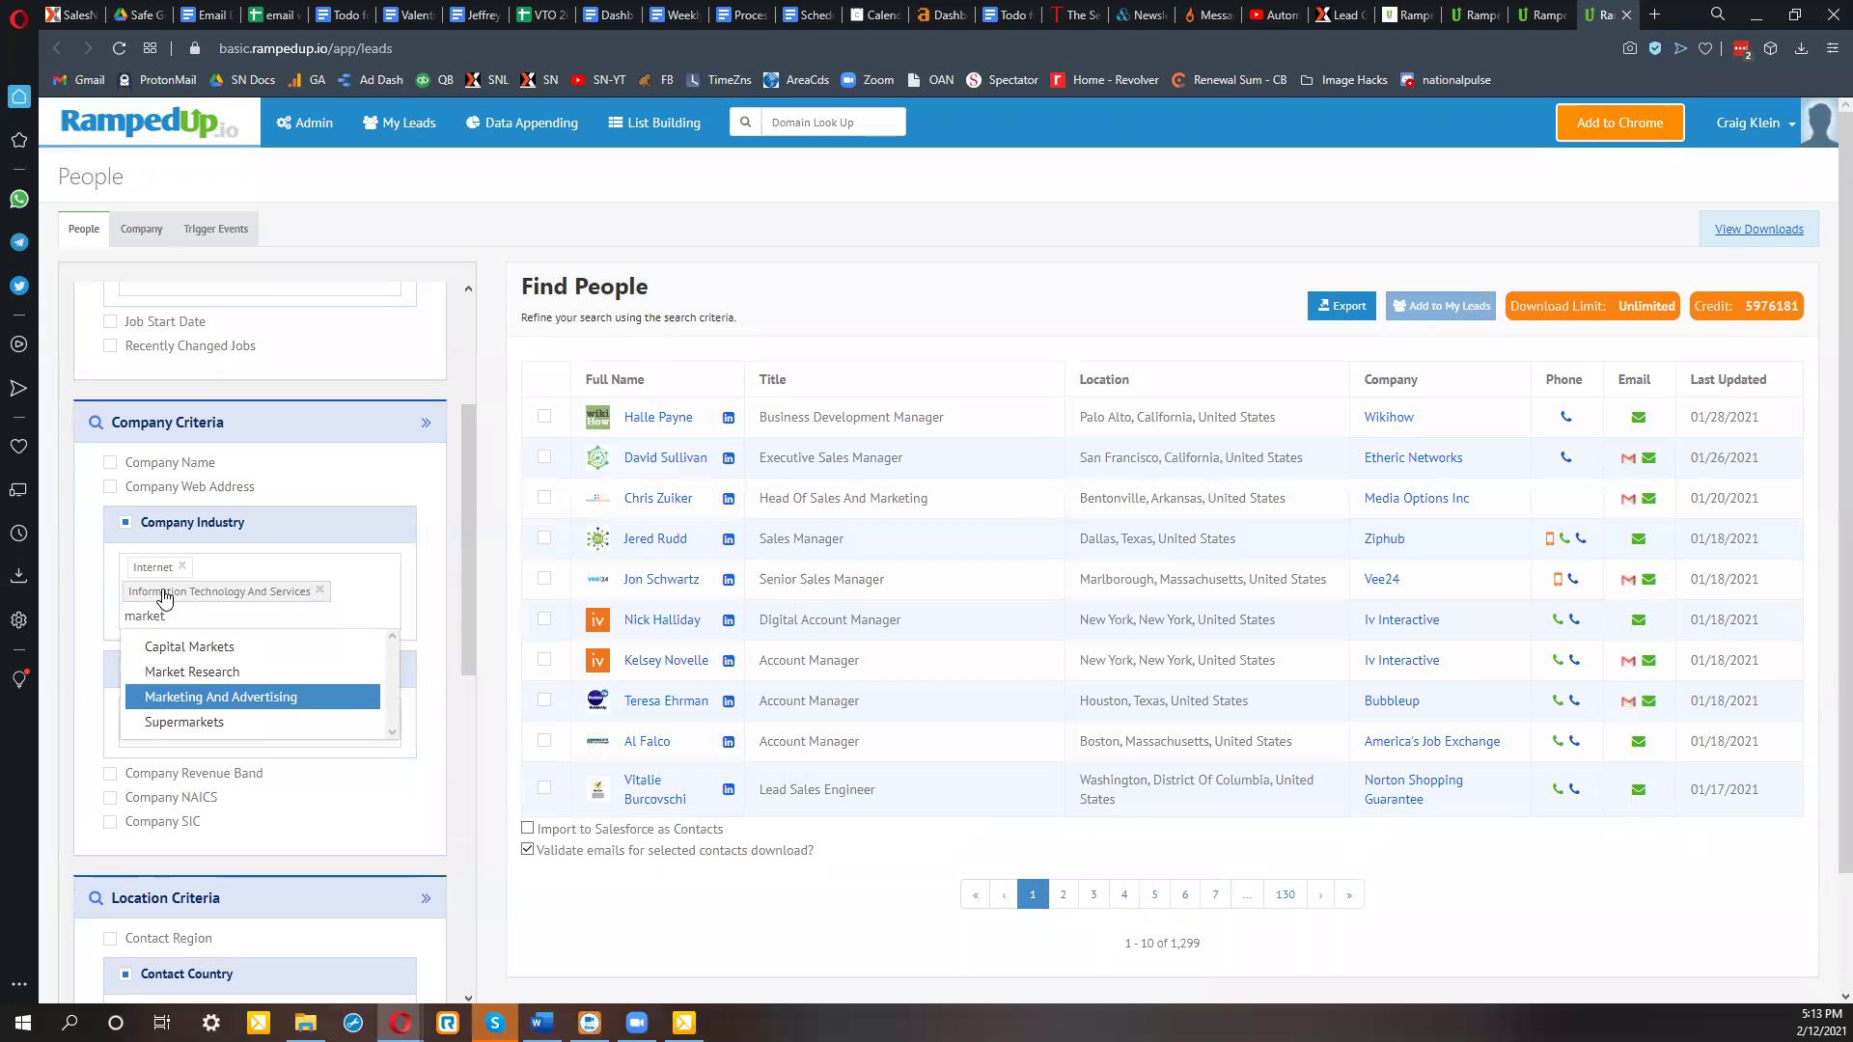
key("Return")
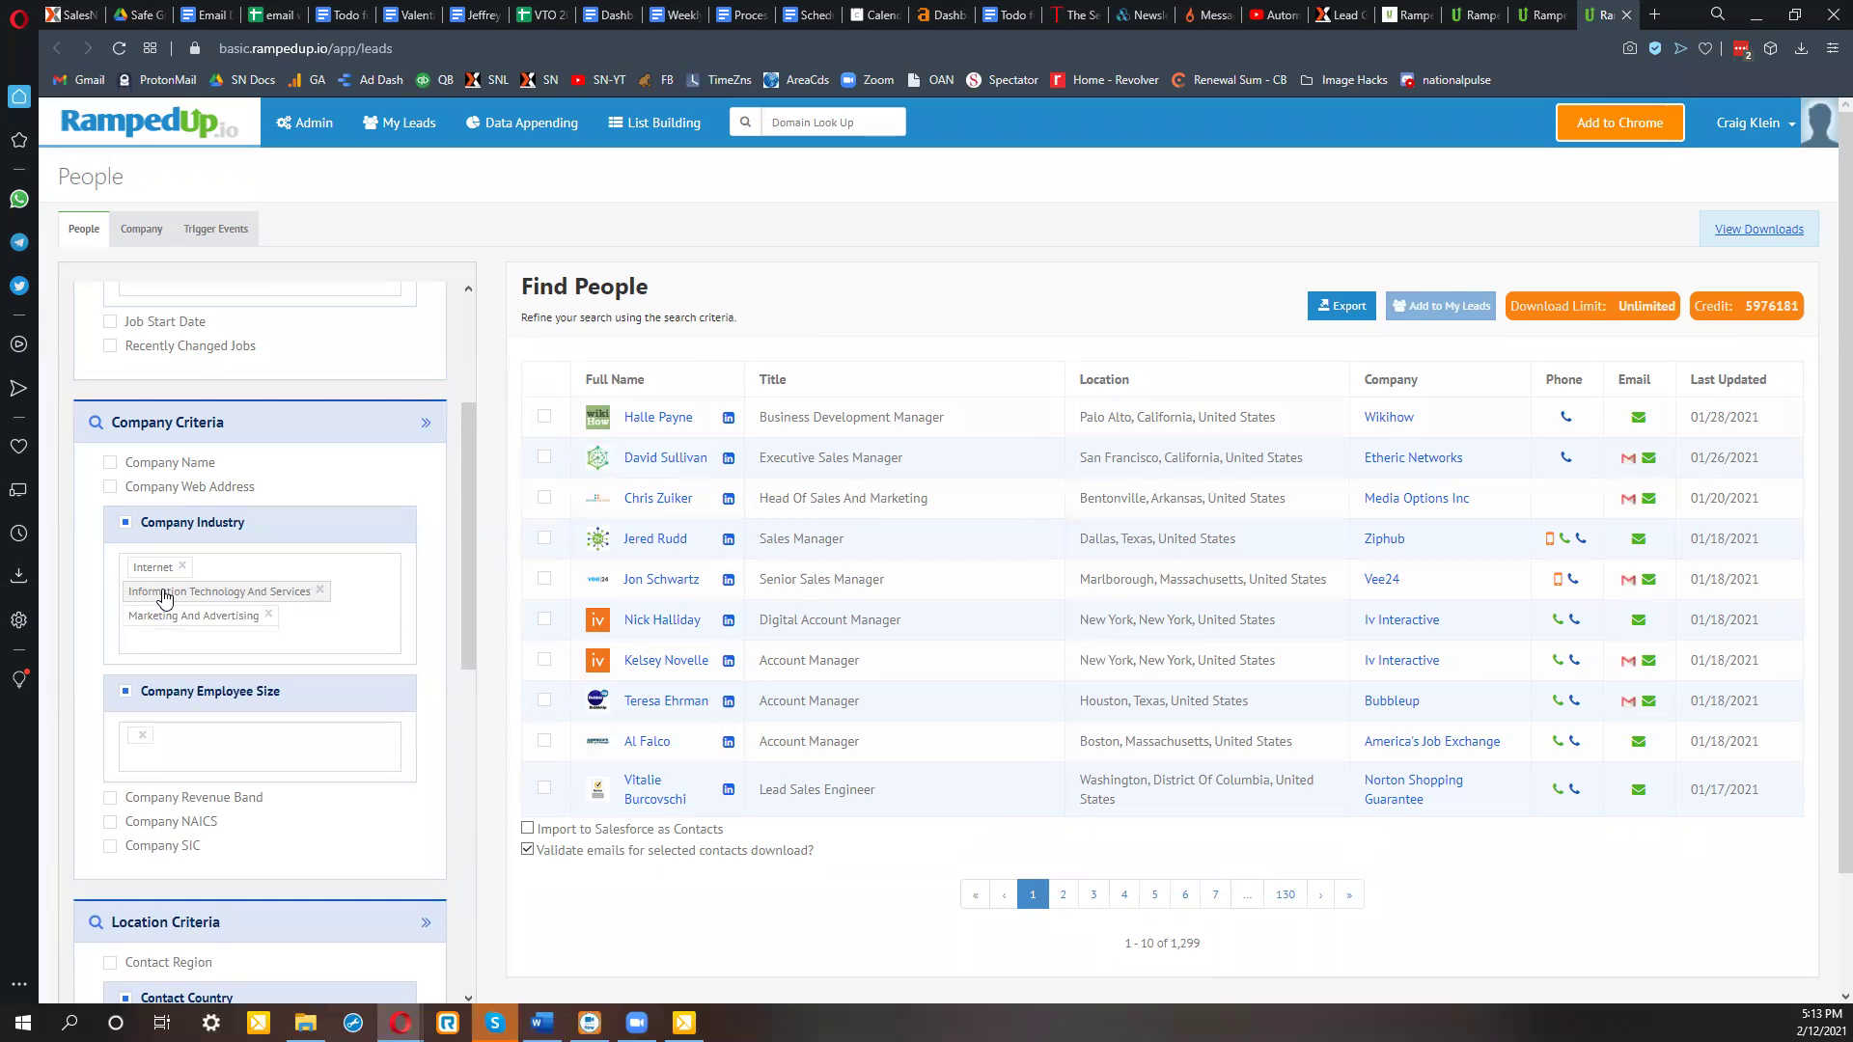
type("fin")
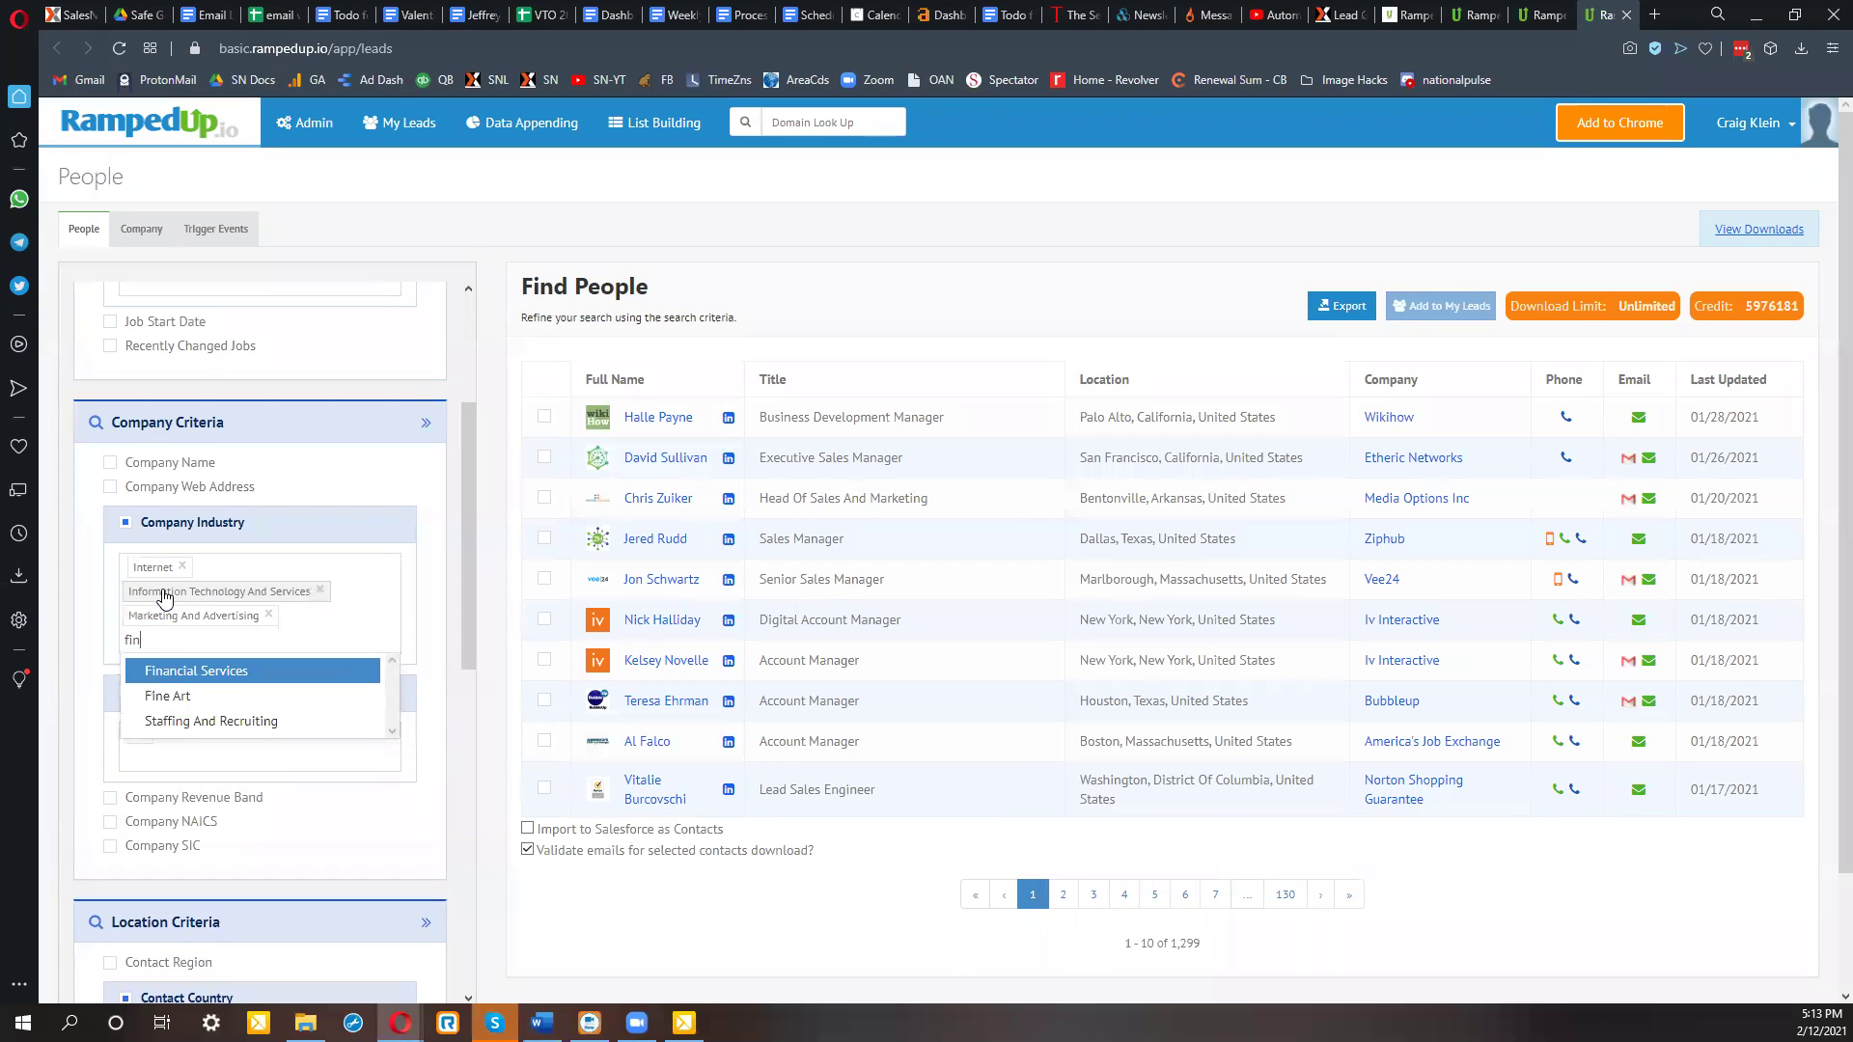
key("Return")
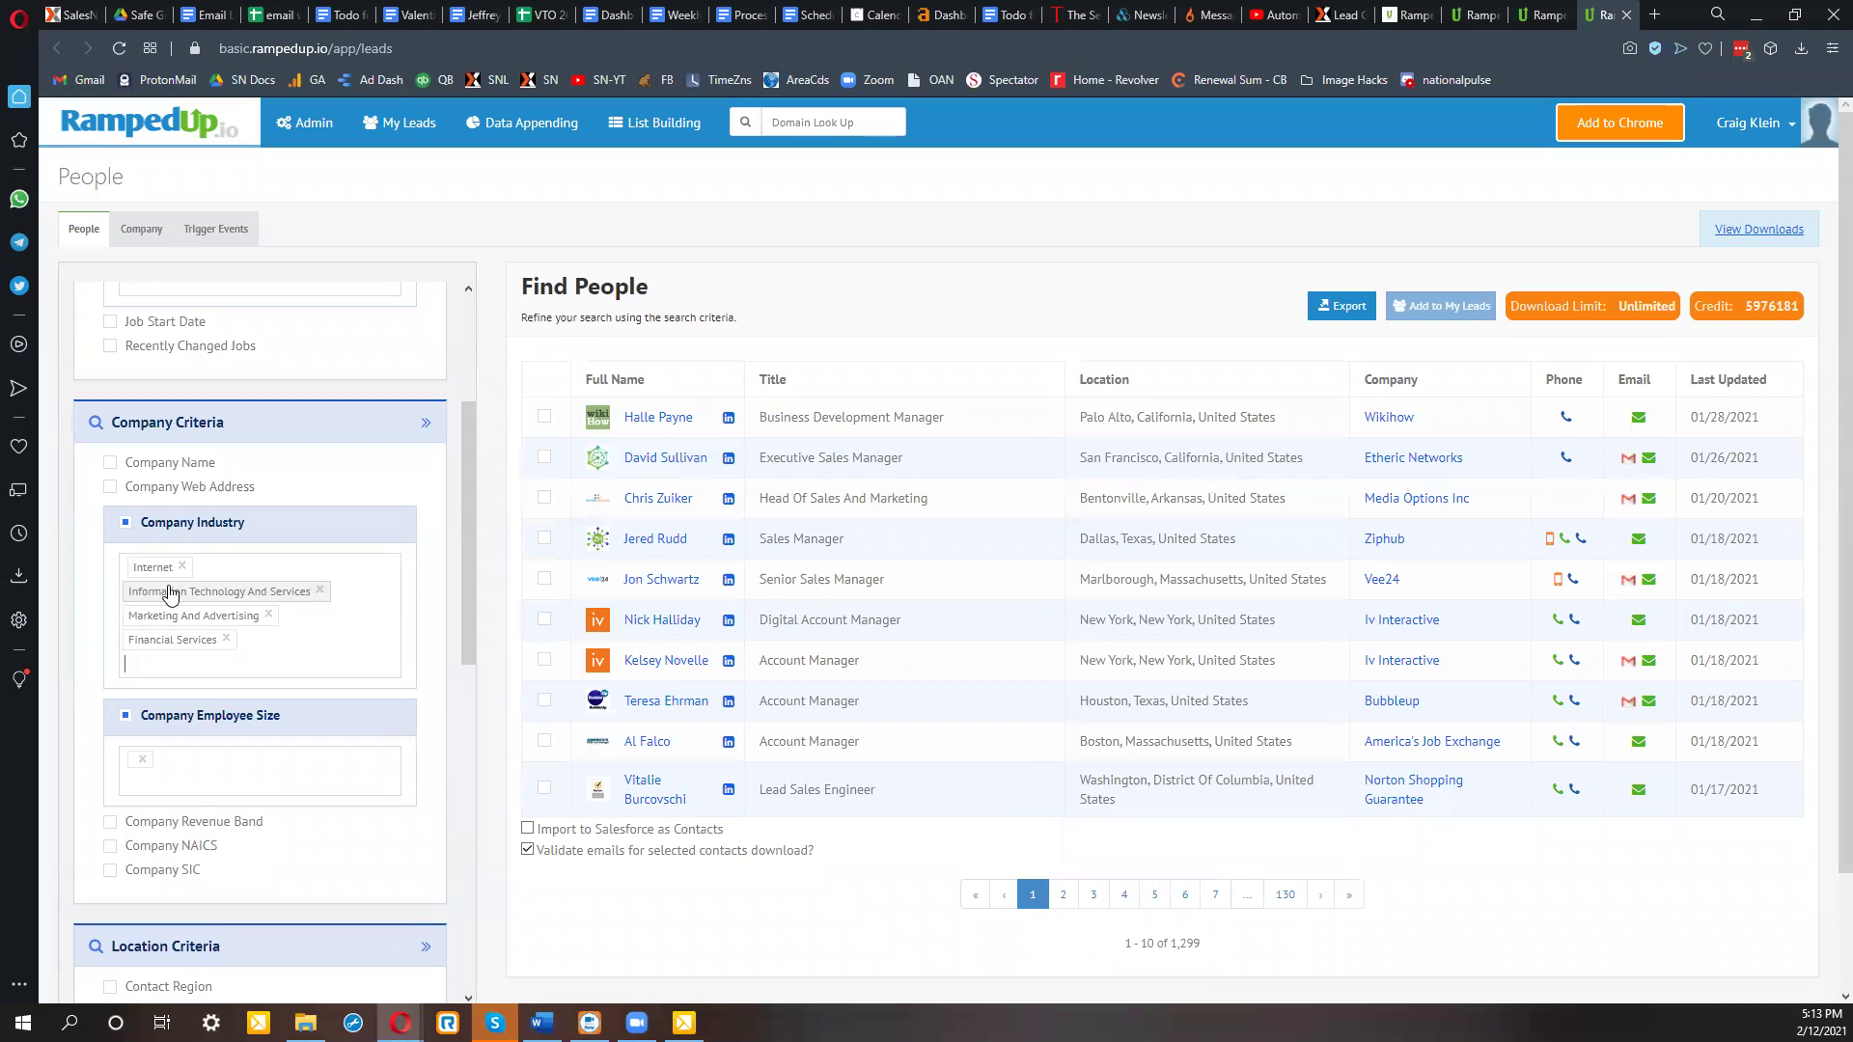
Run the people search with the expanded criteria and review the job and company criteria.
scroll(166, 598, "down", 9)
scroll(222, 912, "down", 2)
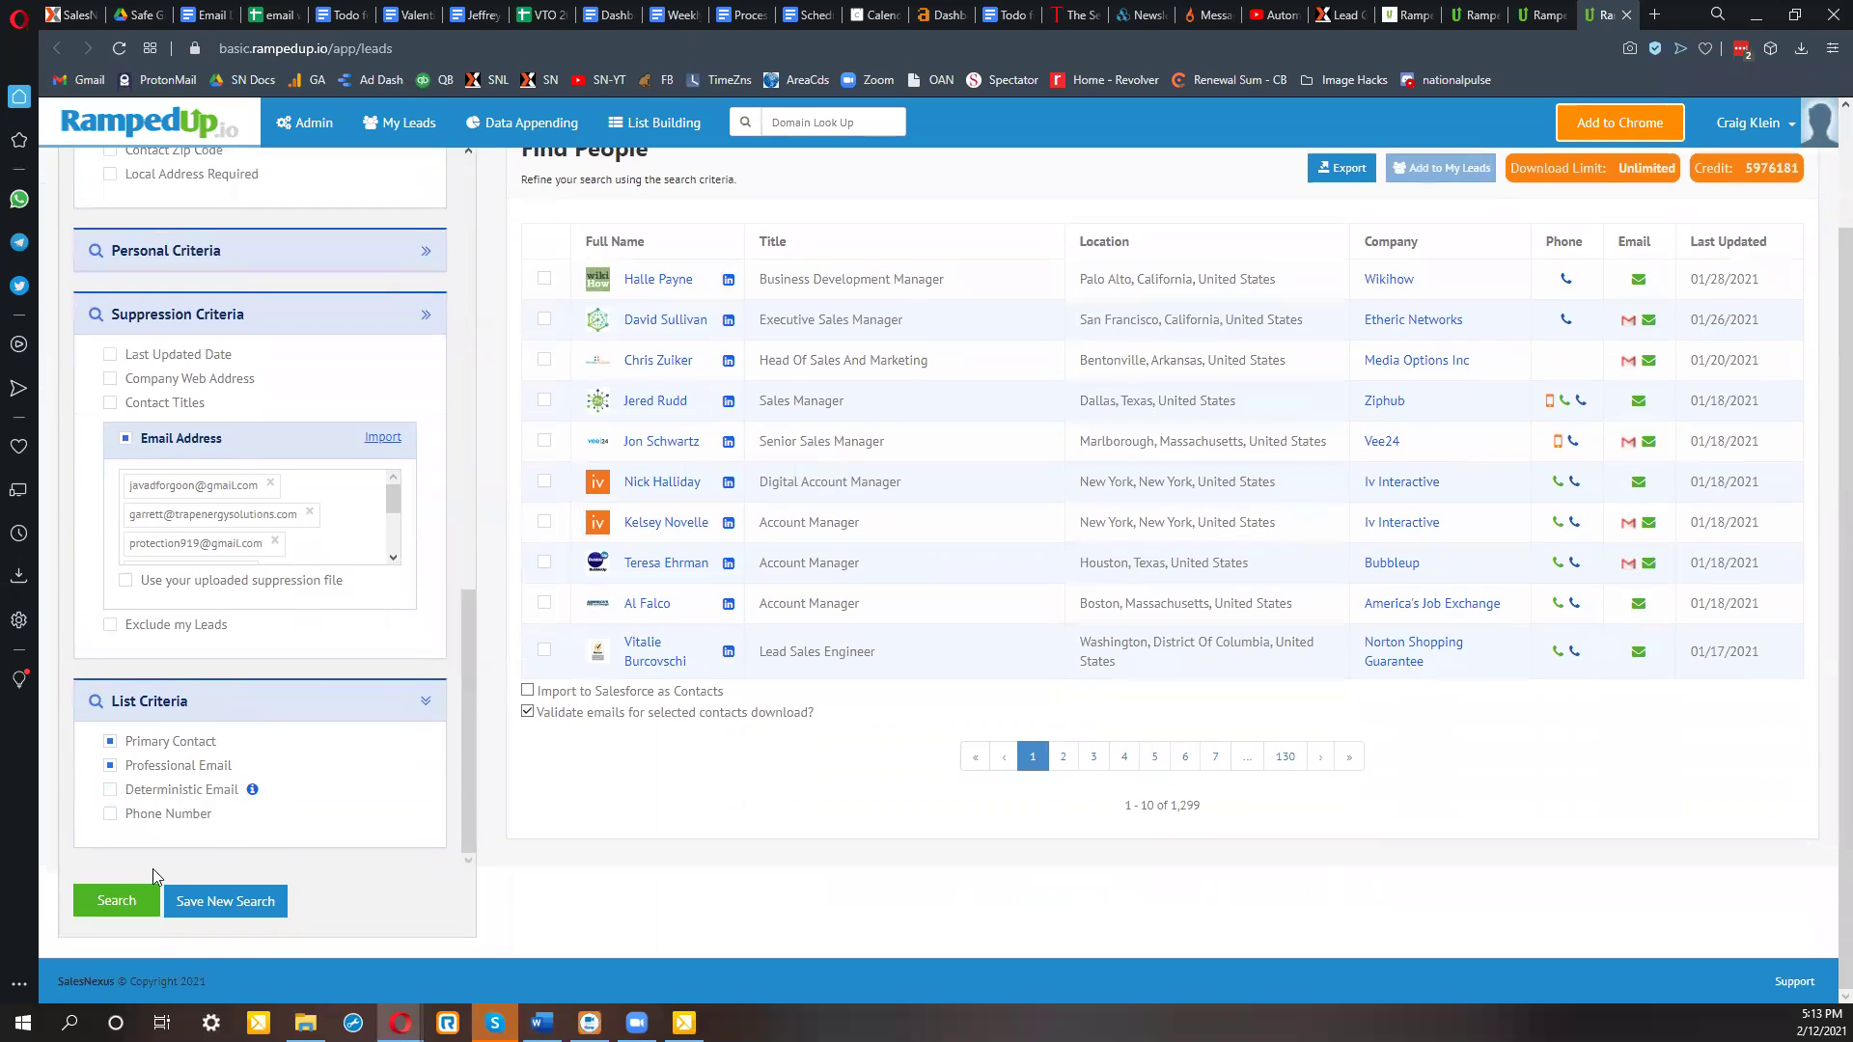
left_click(116, 900)
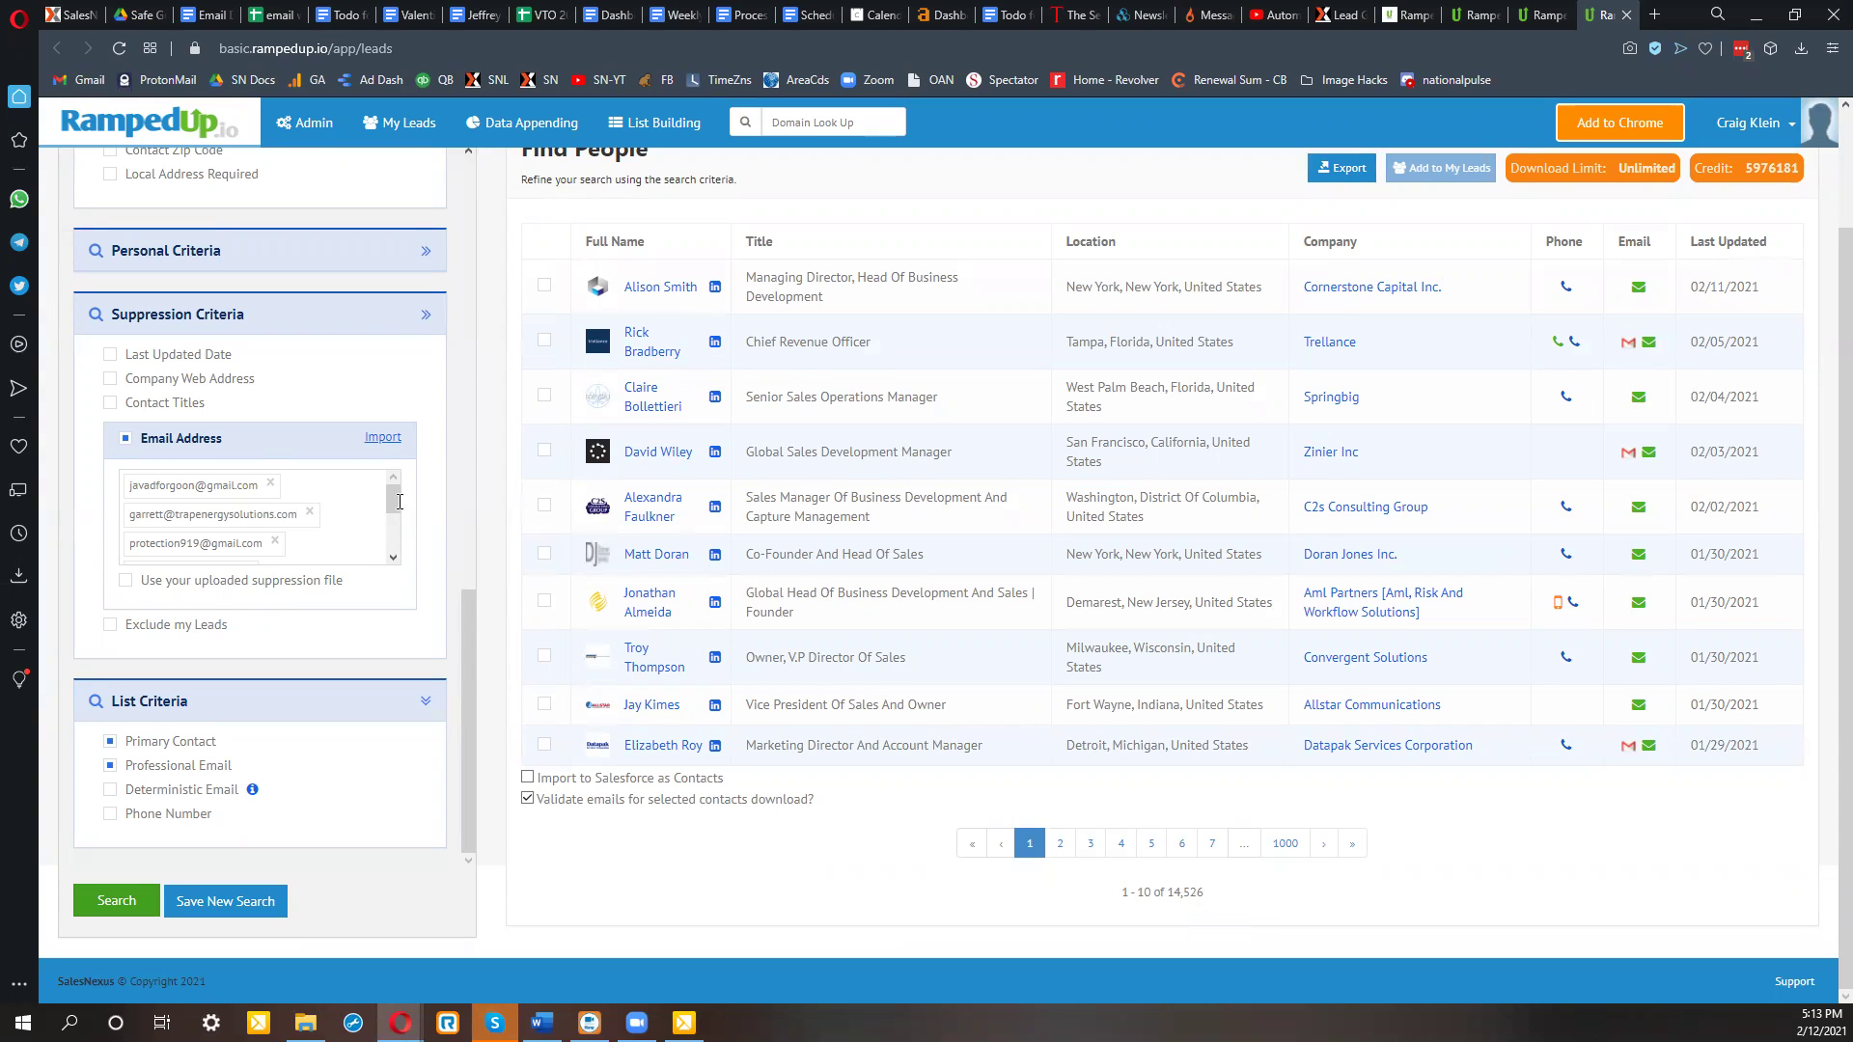
mouse_move(393, 501)
left_mouse_down()
mouse_move(386, 552)
mouse_move(384, 488)
left_mouse_up()
left_click_drag(464, 700, 469, 317)
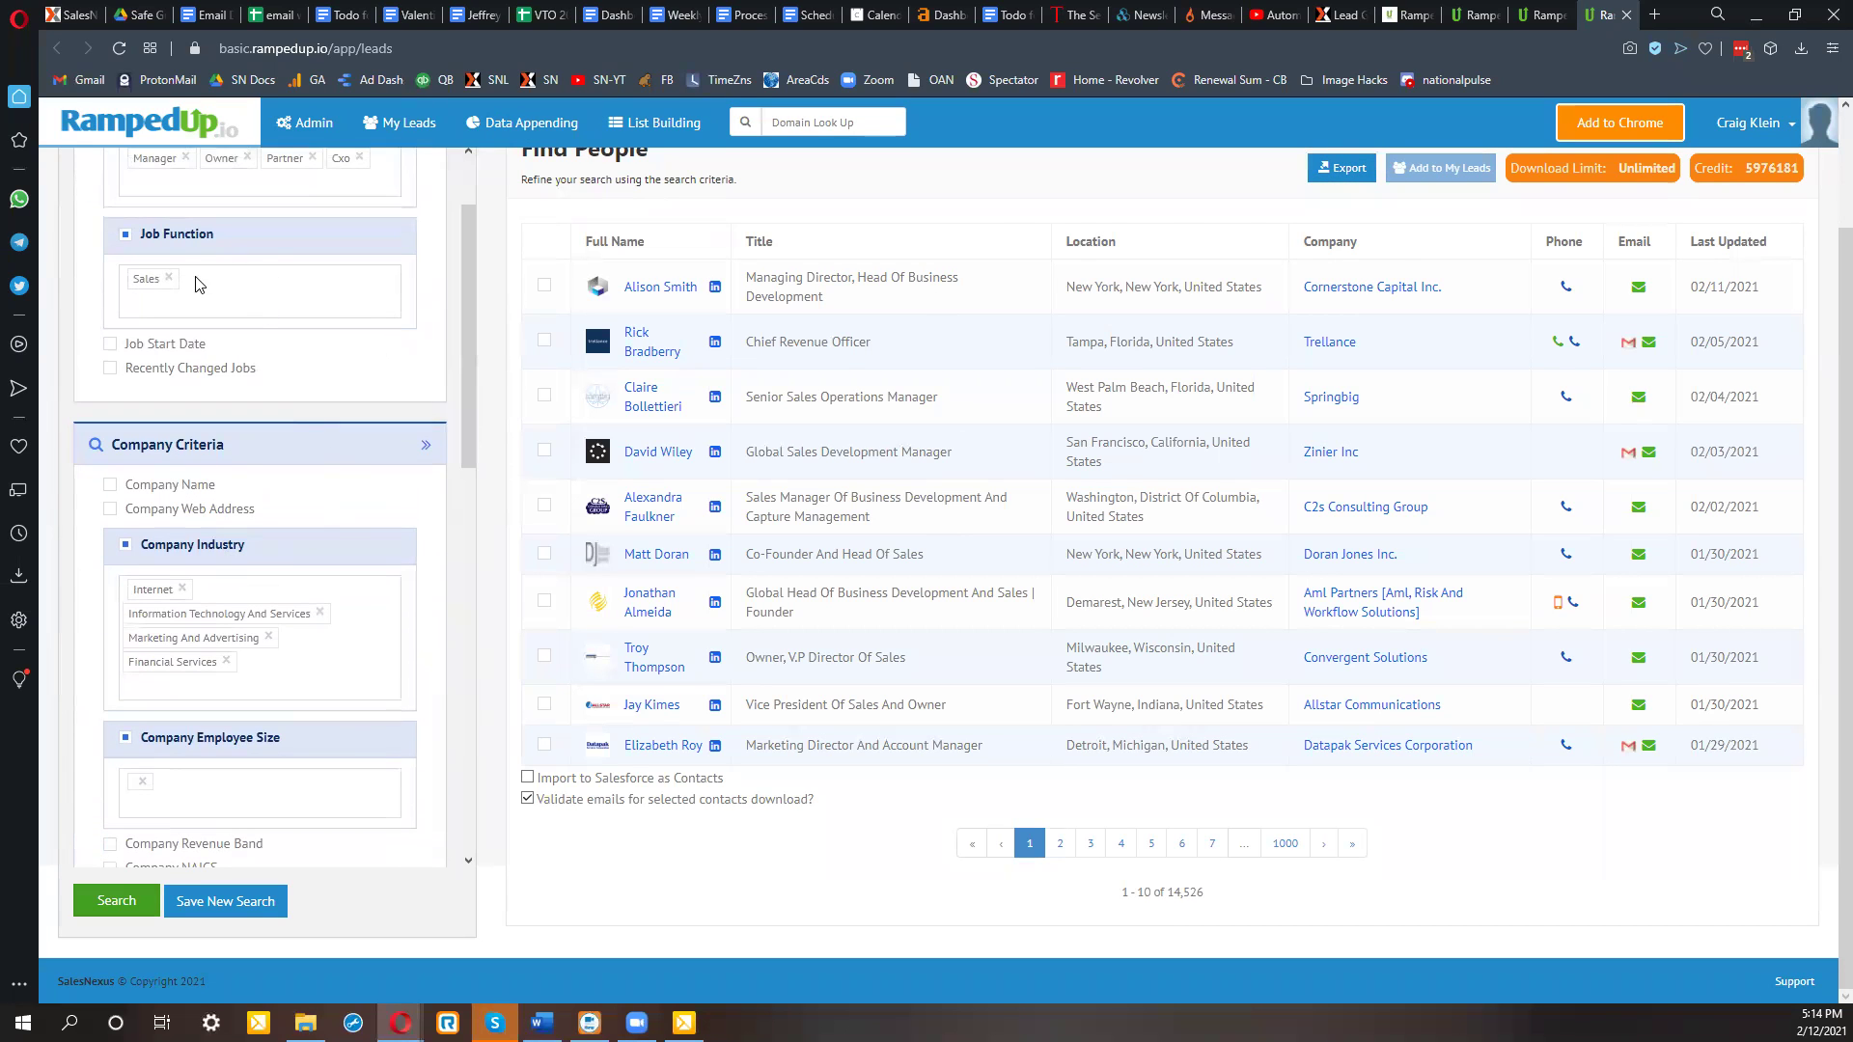
left_click_drag(465, 280, 448, 740)
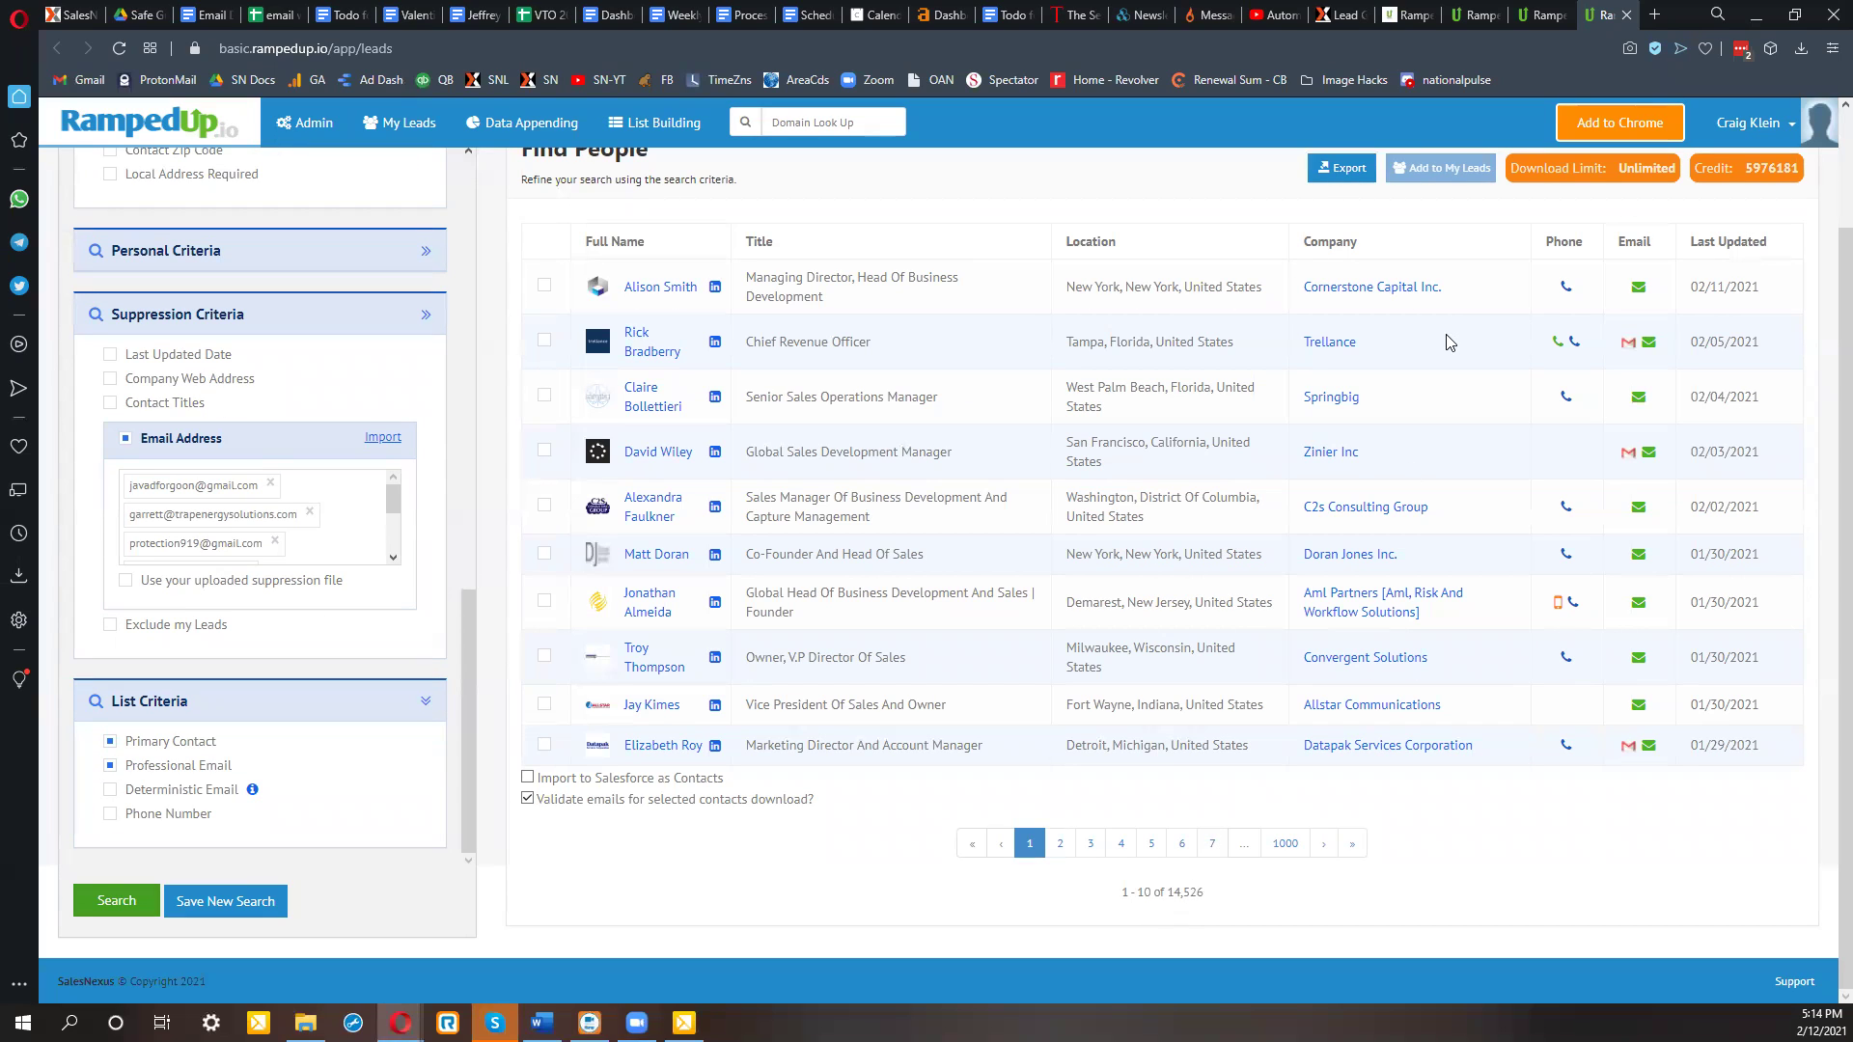
Start a CSV download of all the found contacts and name it "training".
left_click(1347, 174)
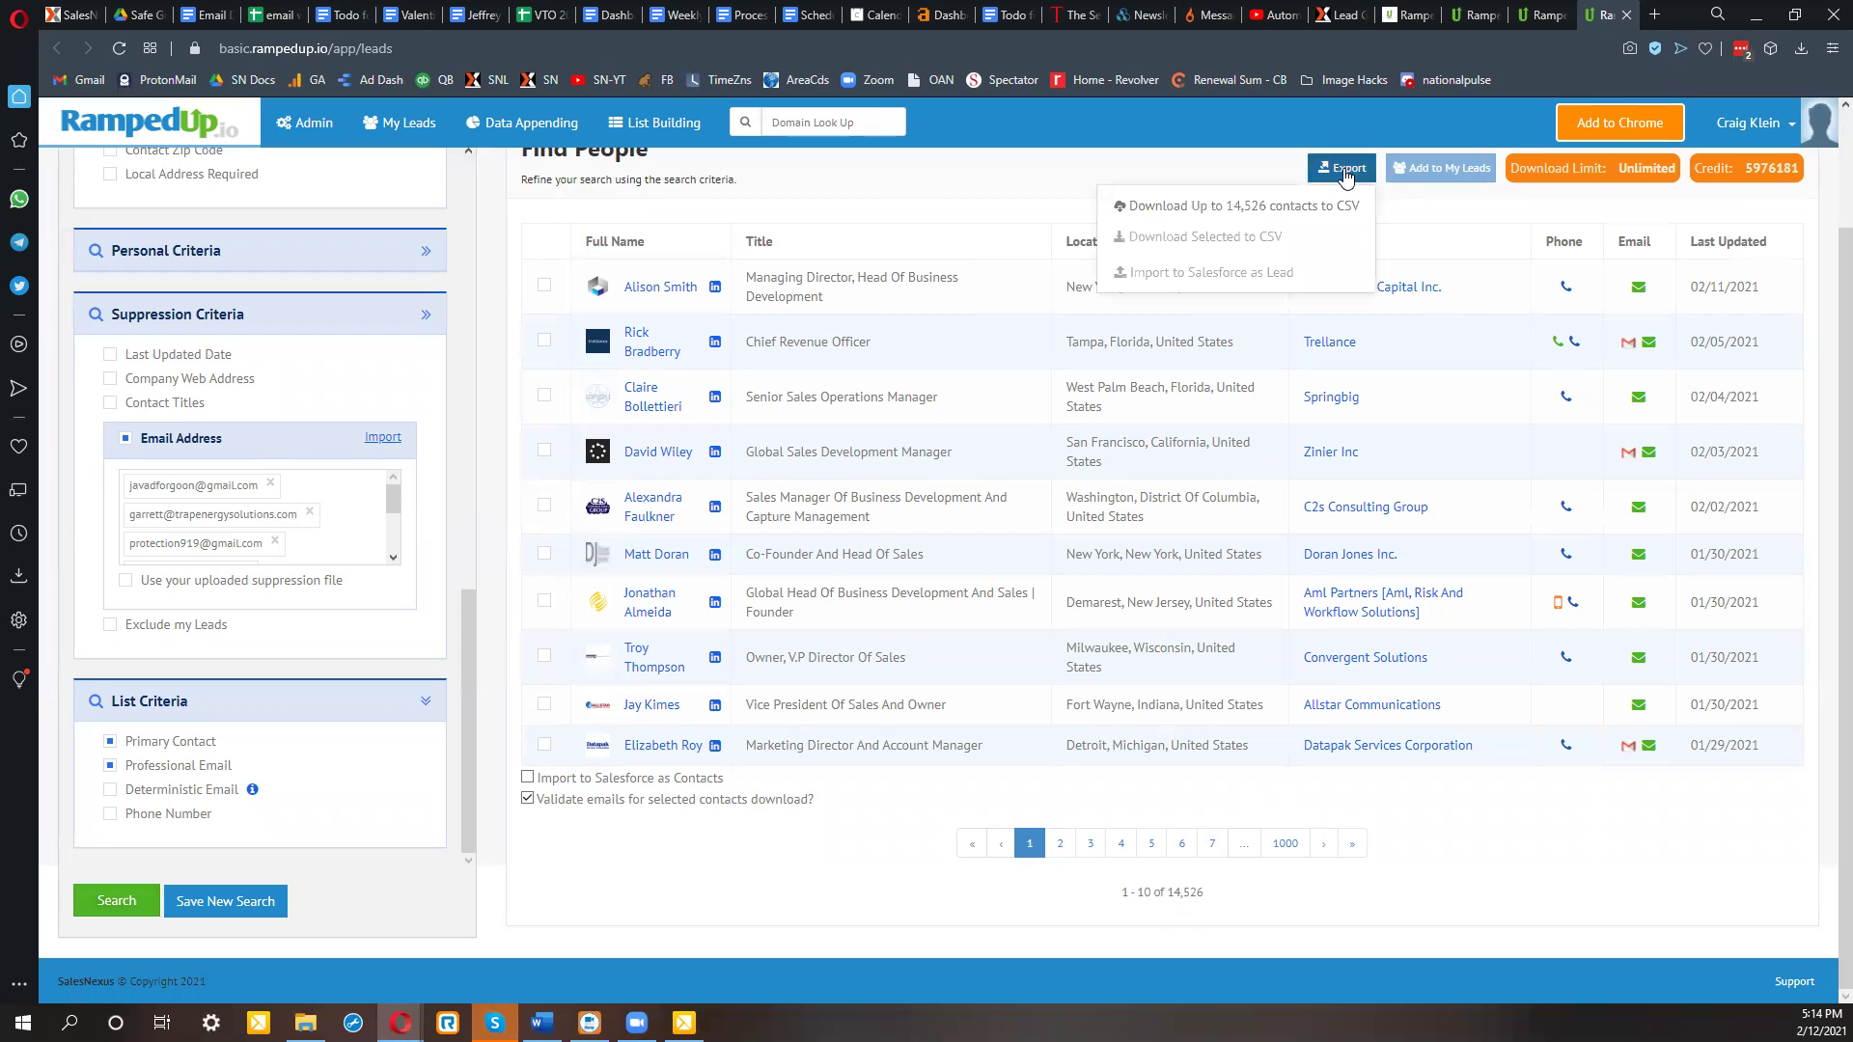
left_click(1233, 209)
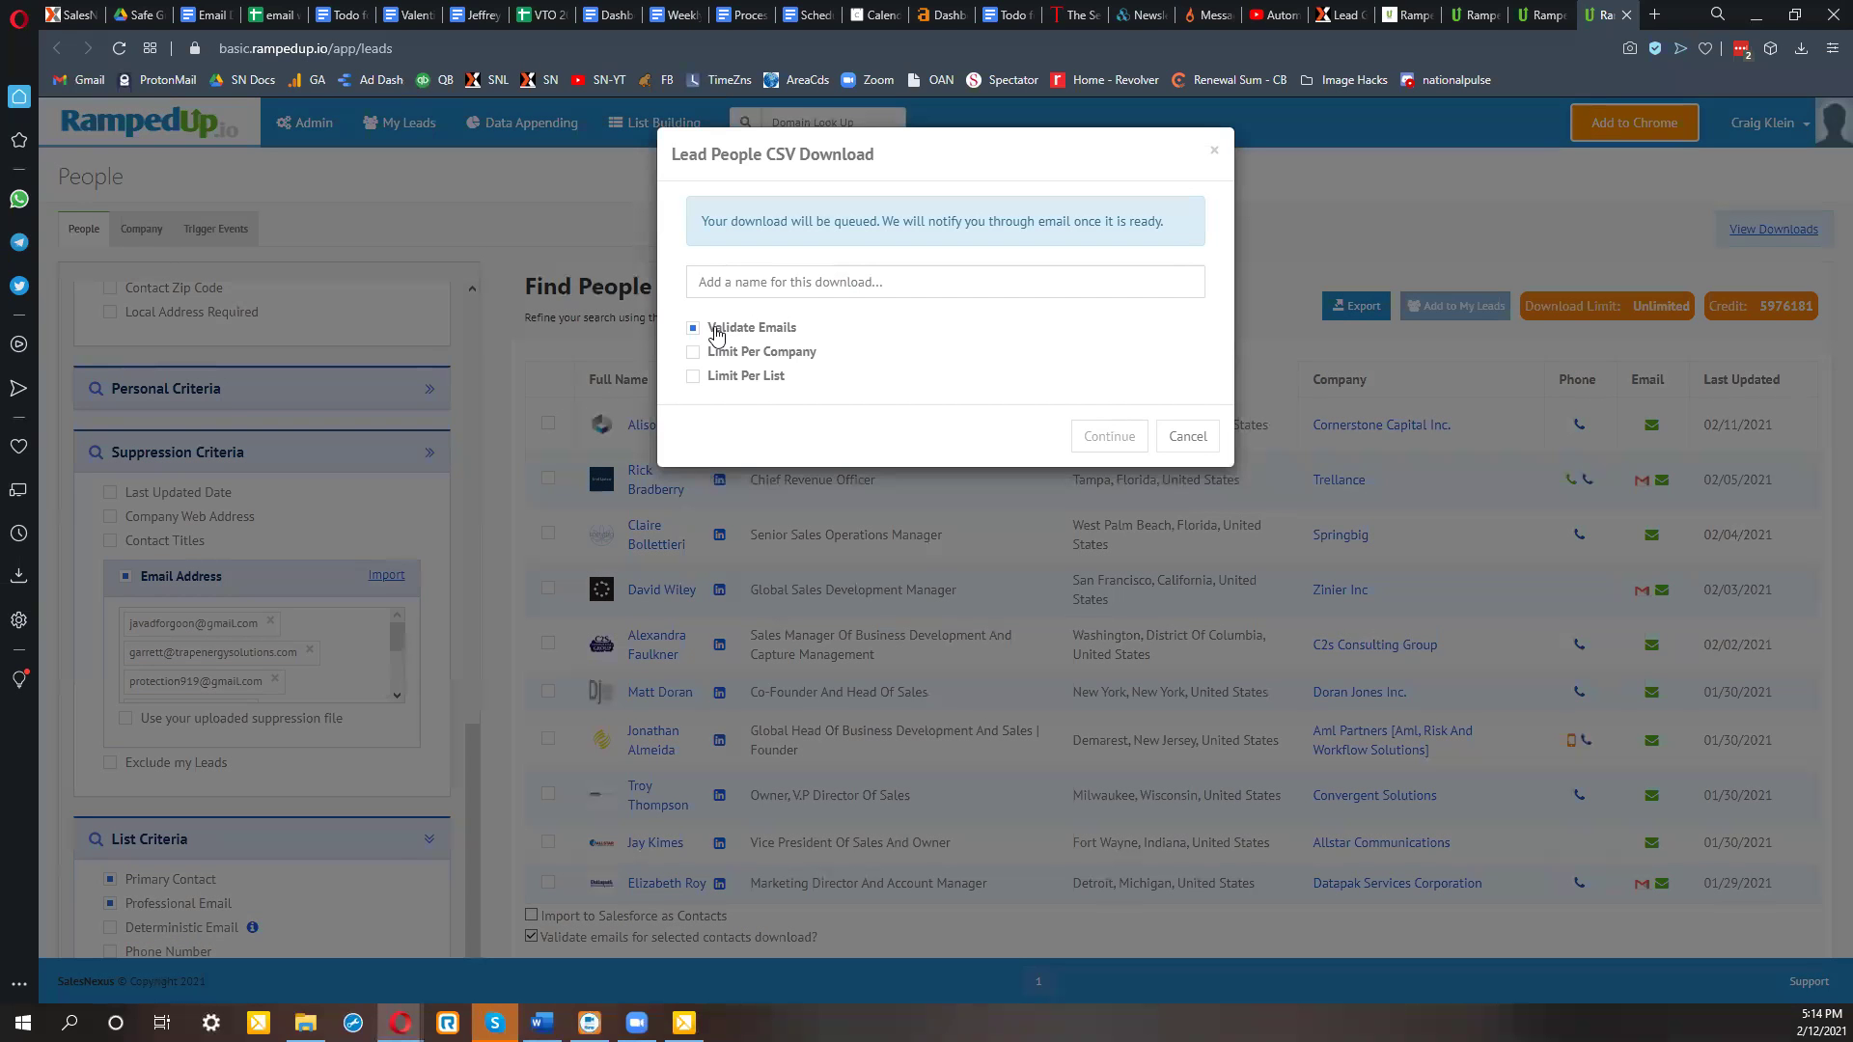
left_click(813, 283)
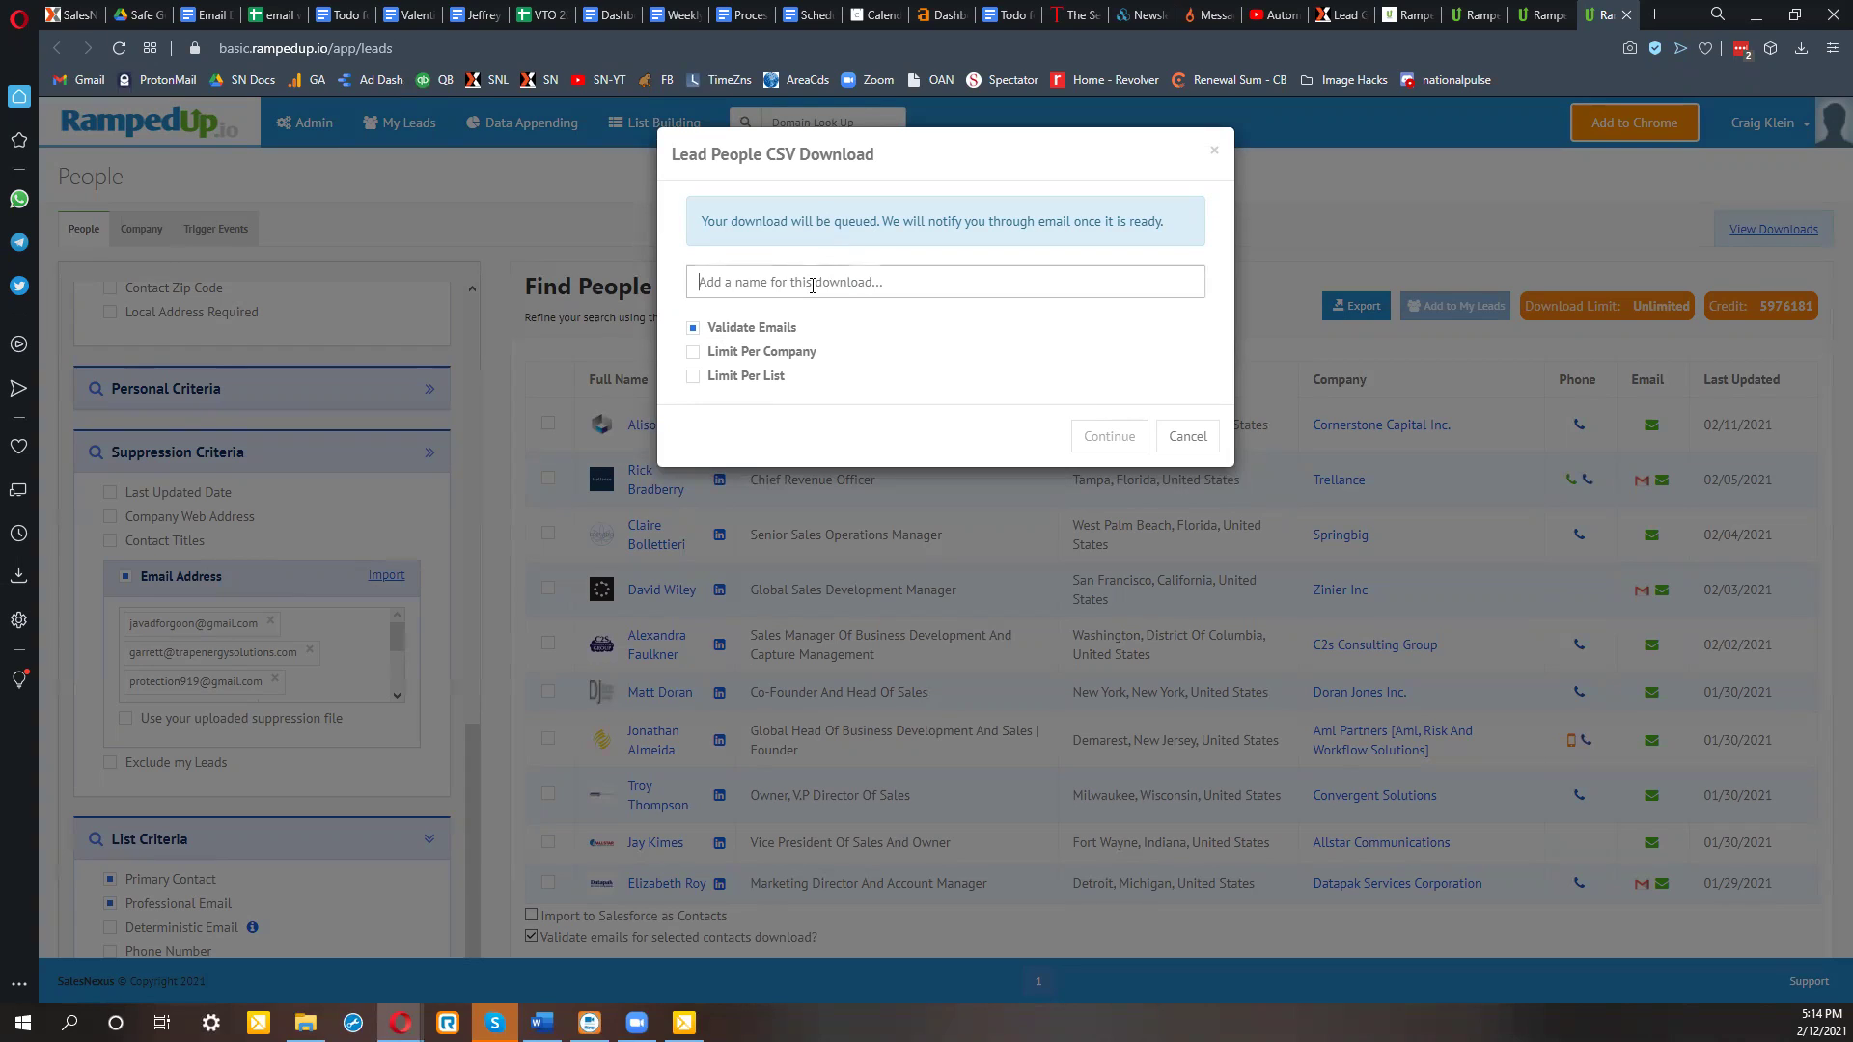
type("training")
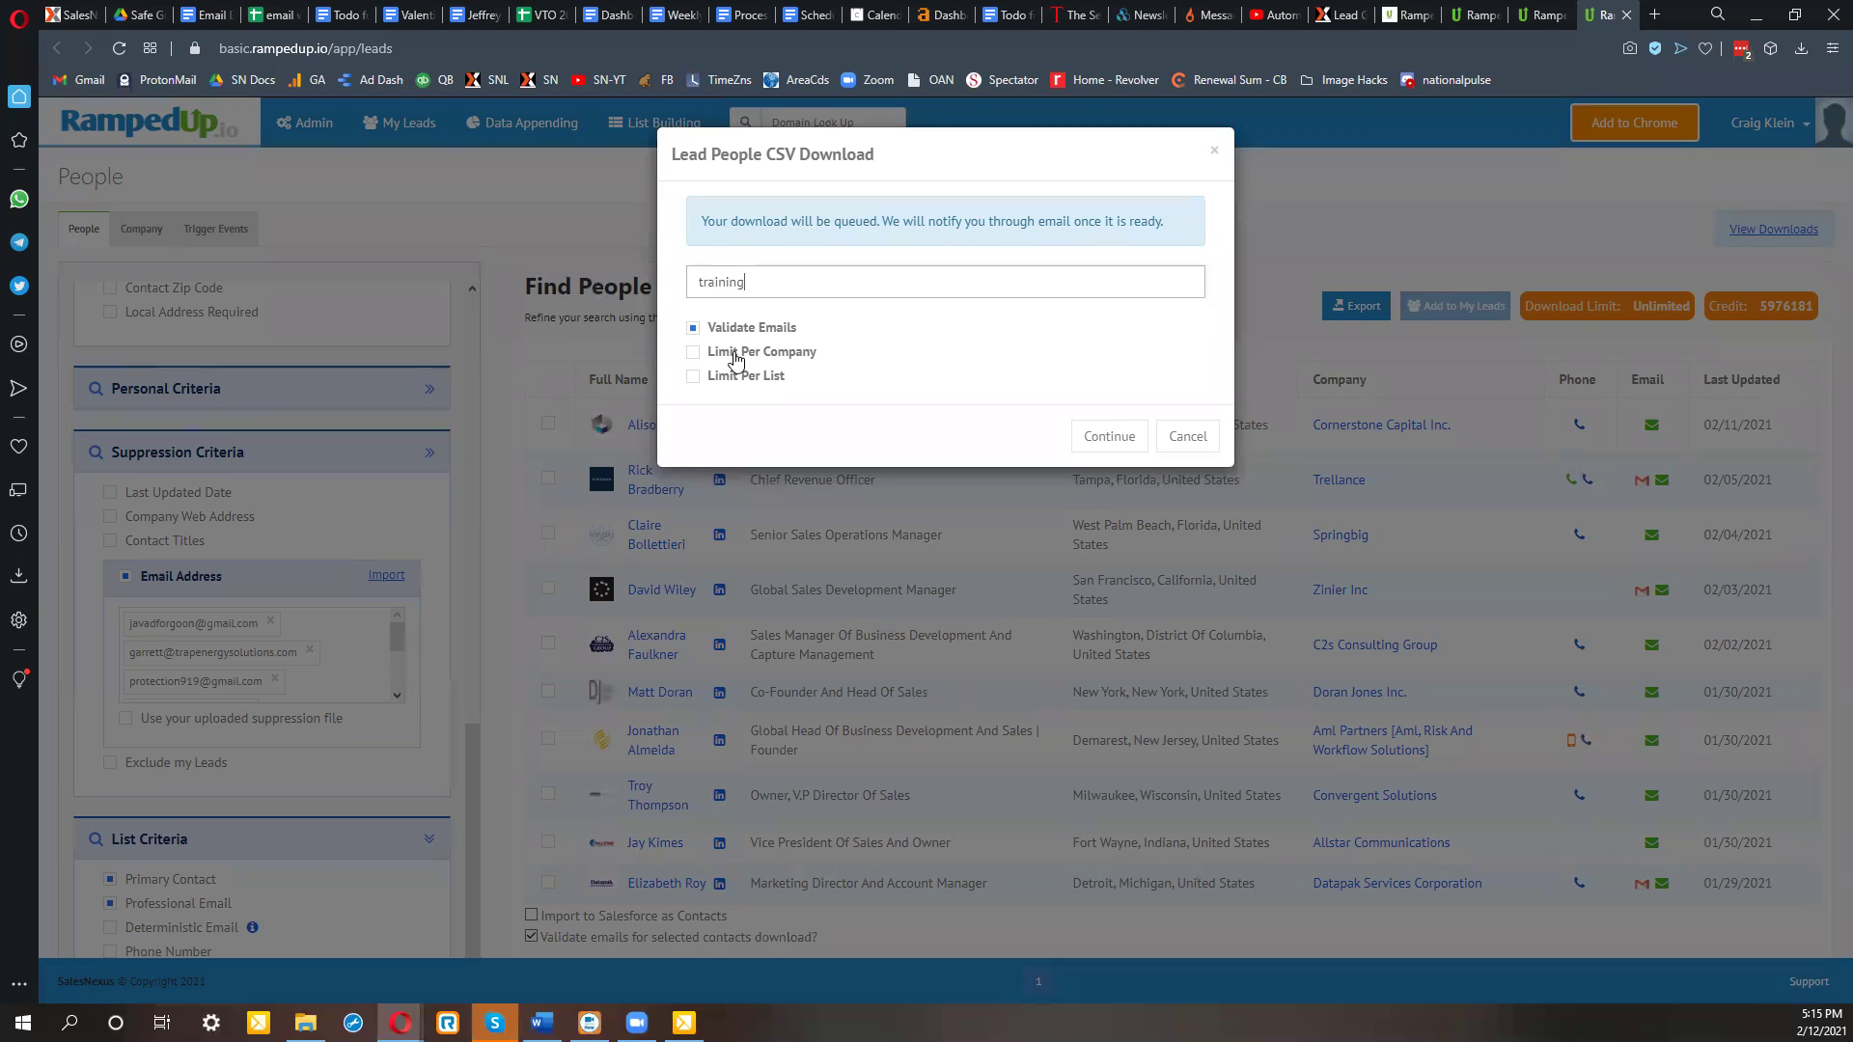
Limit the download to 5 contacts per company, enable the per-list limit, and dismiss the download dialog without continuing.
left_click(736, 353)
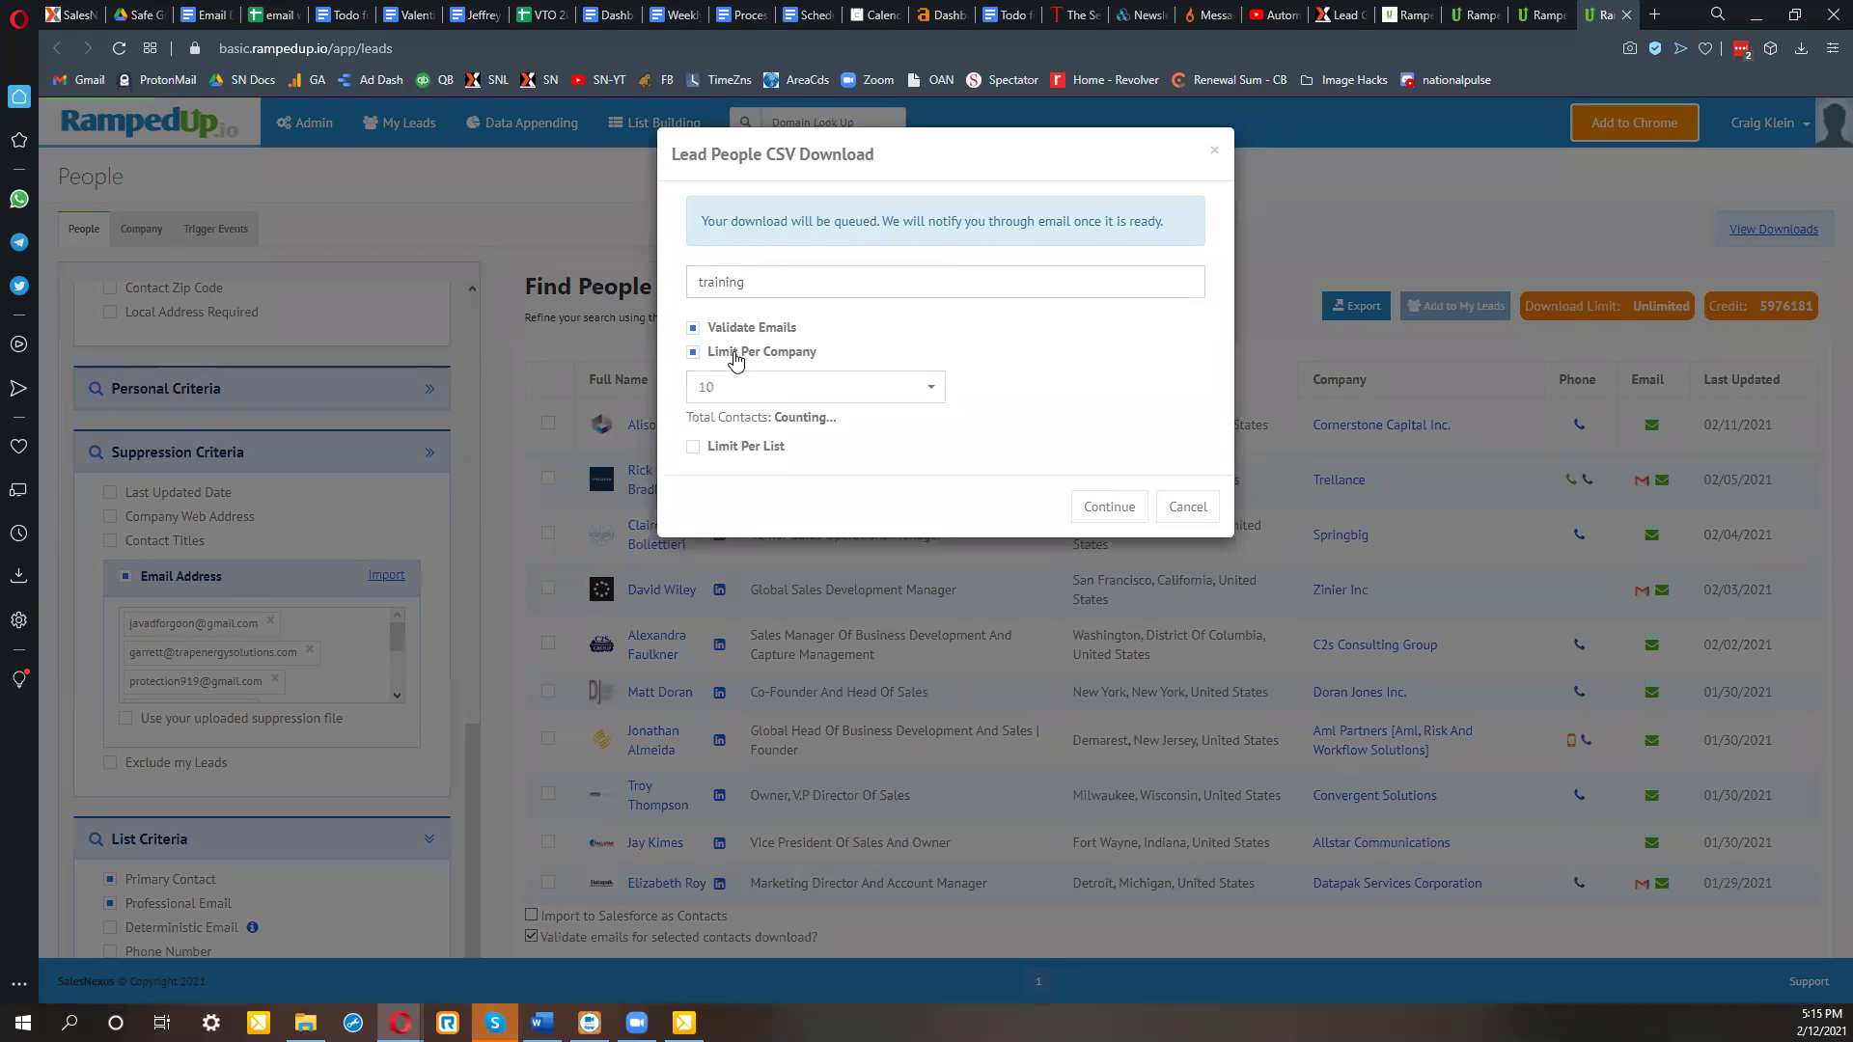
left_click(761, 389)
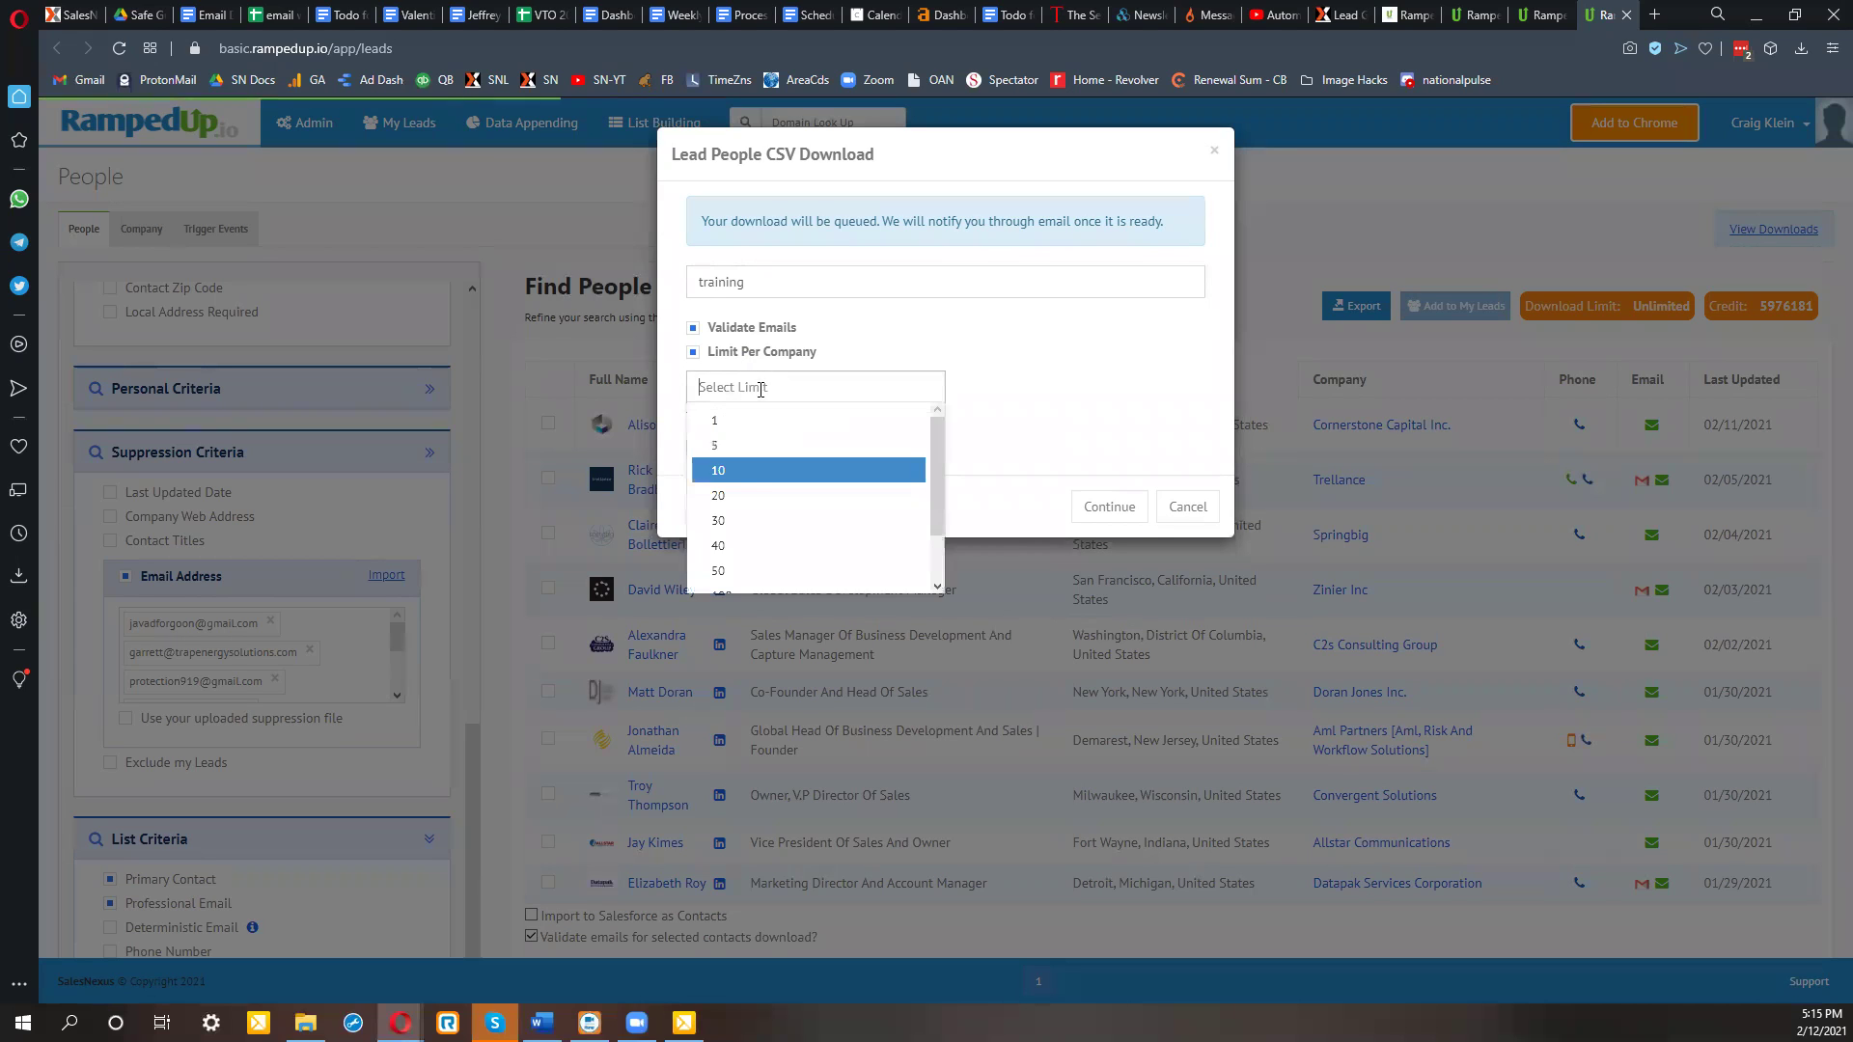
left_click(714, 447)
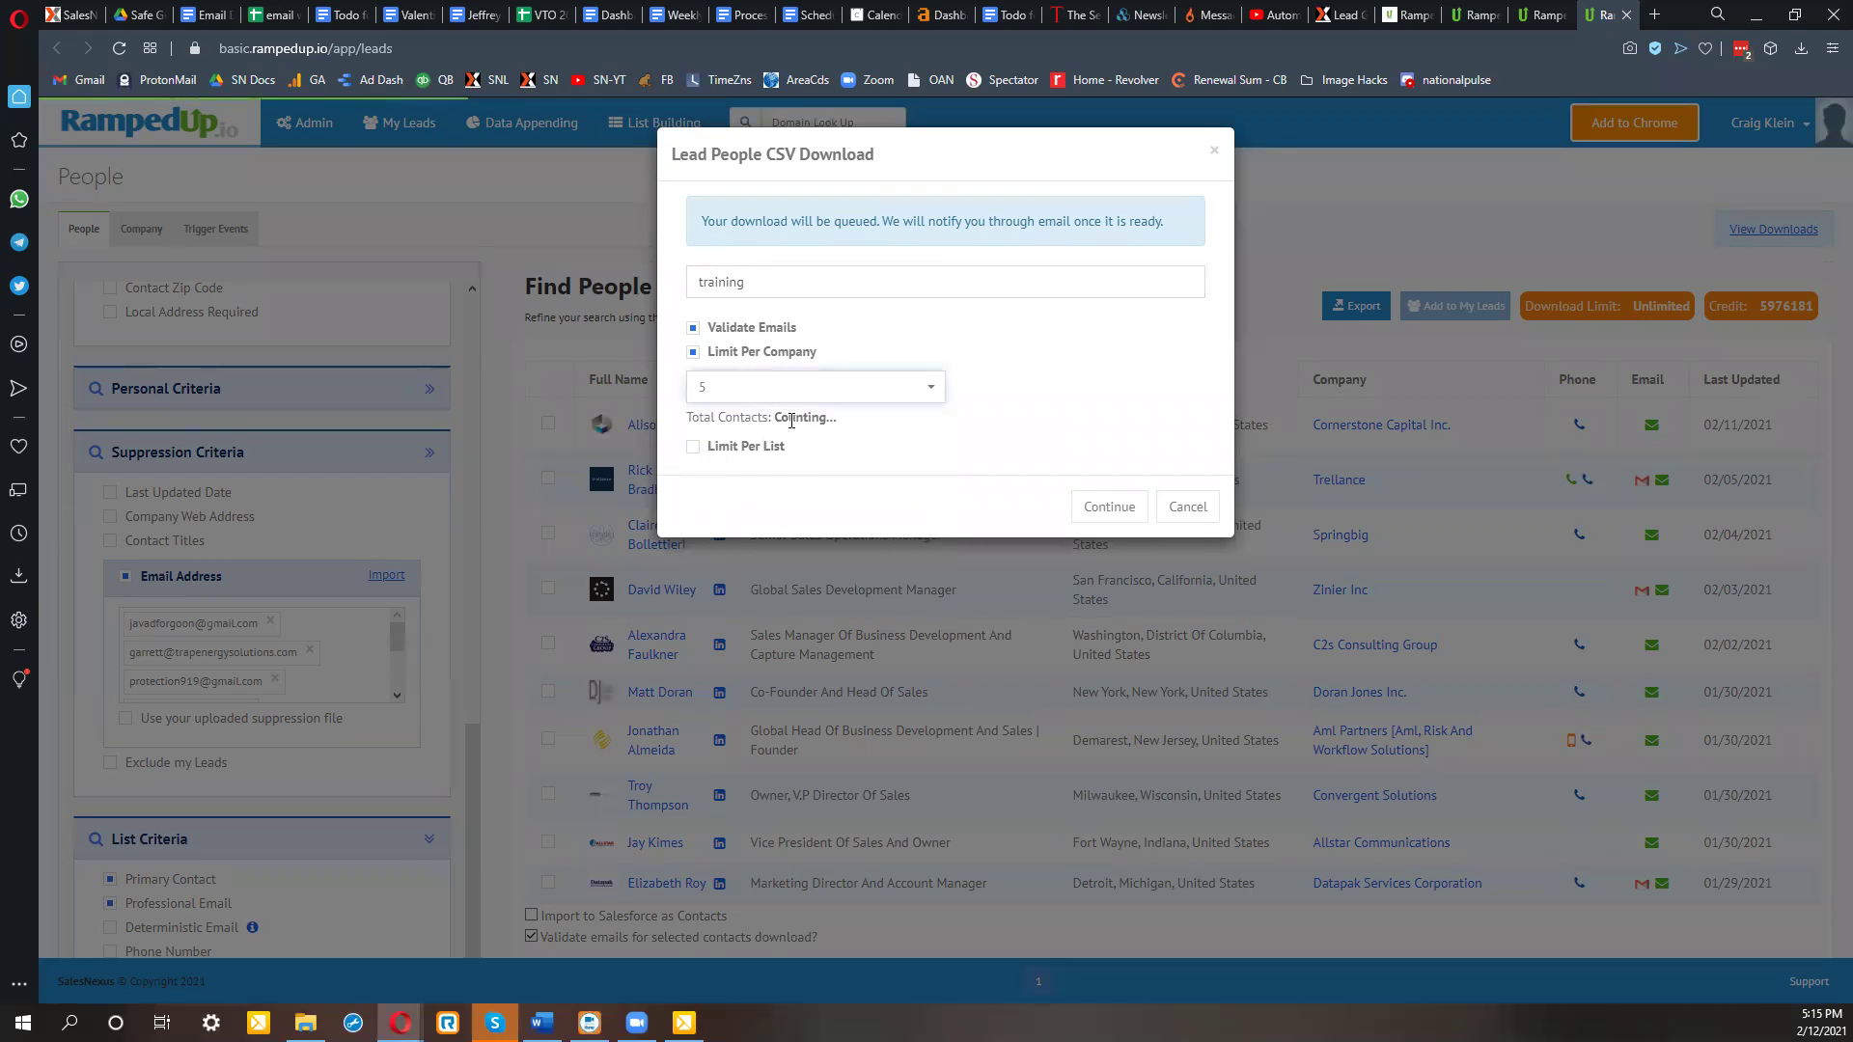
left_click(693, 448)
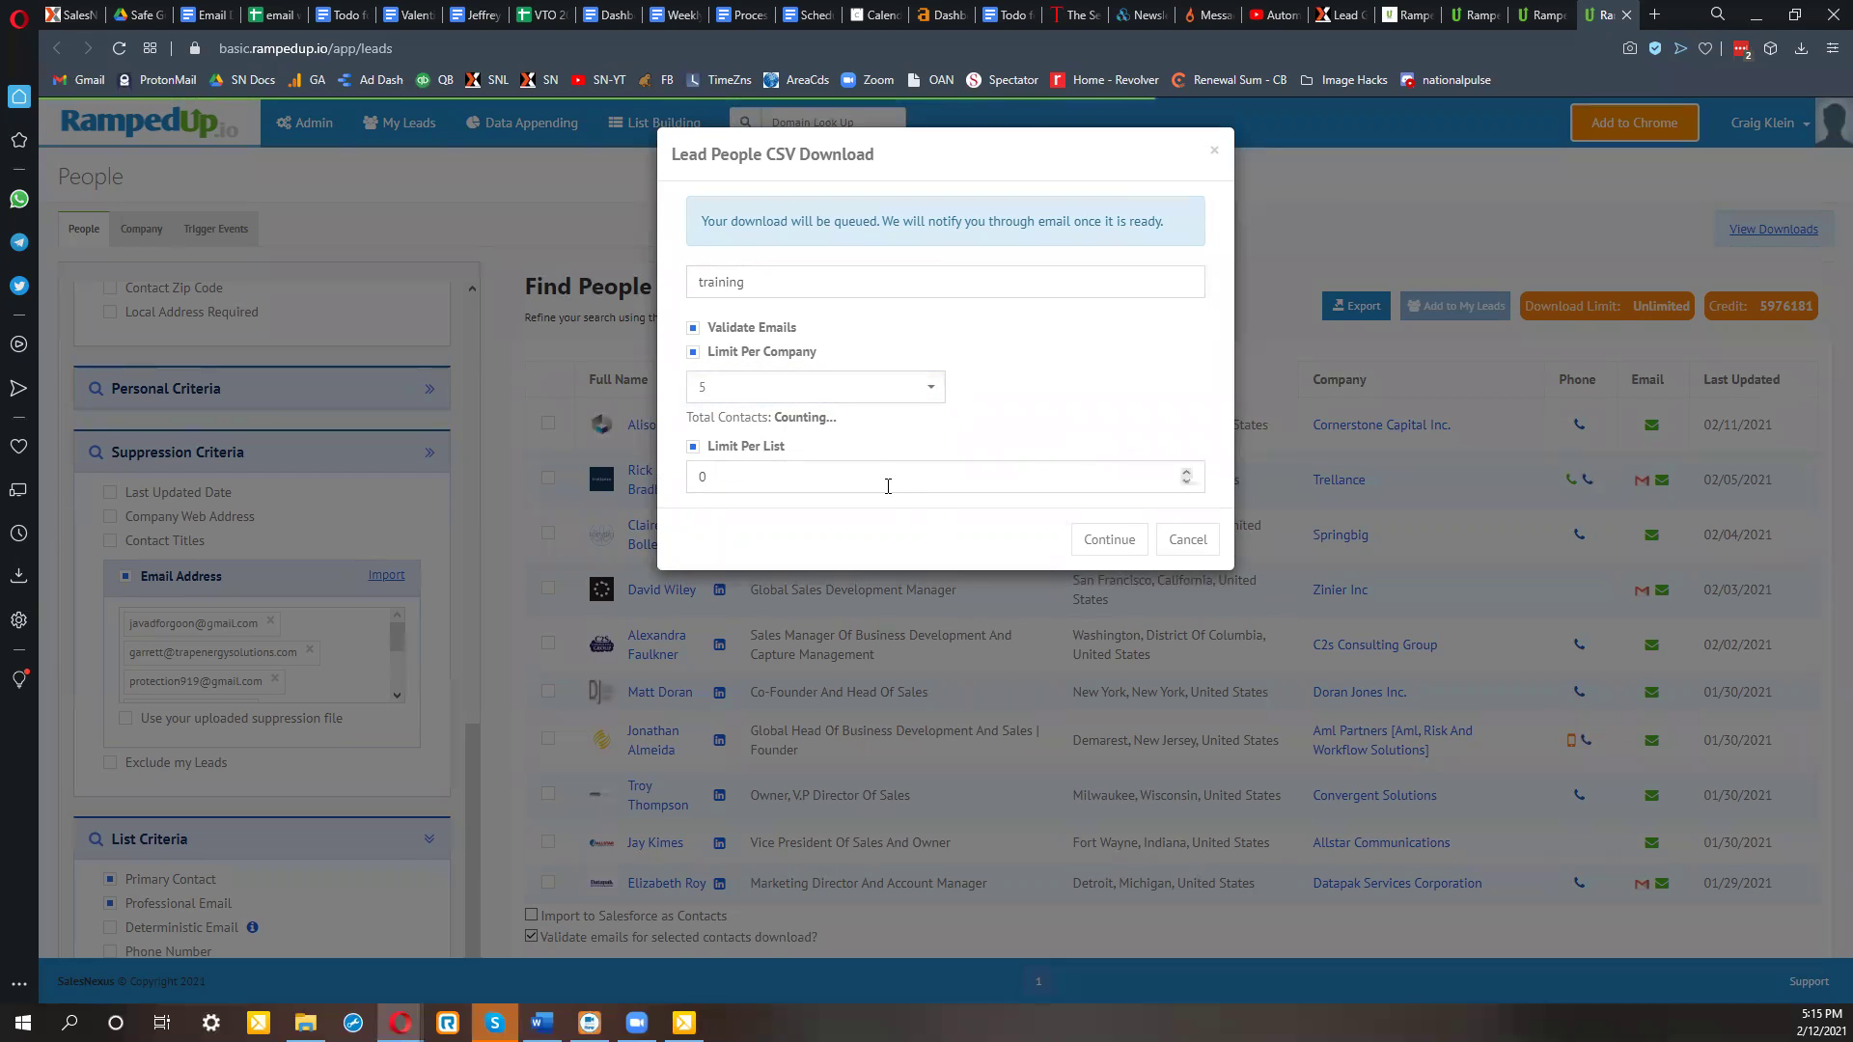
left_click(646, 487)
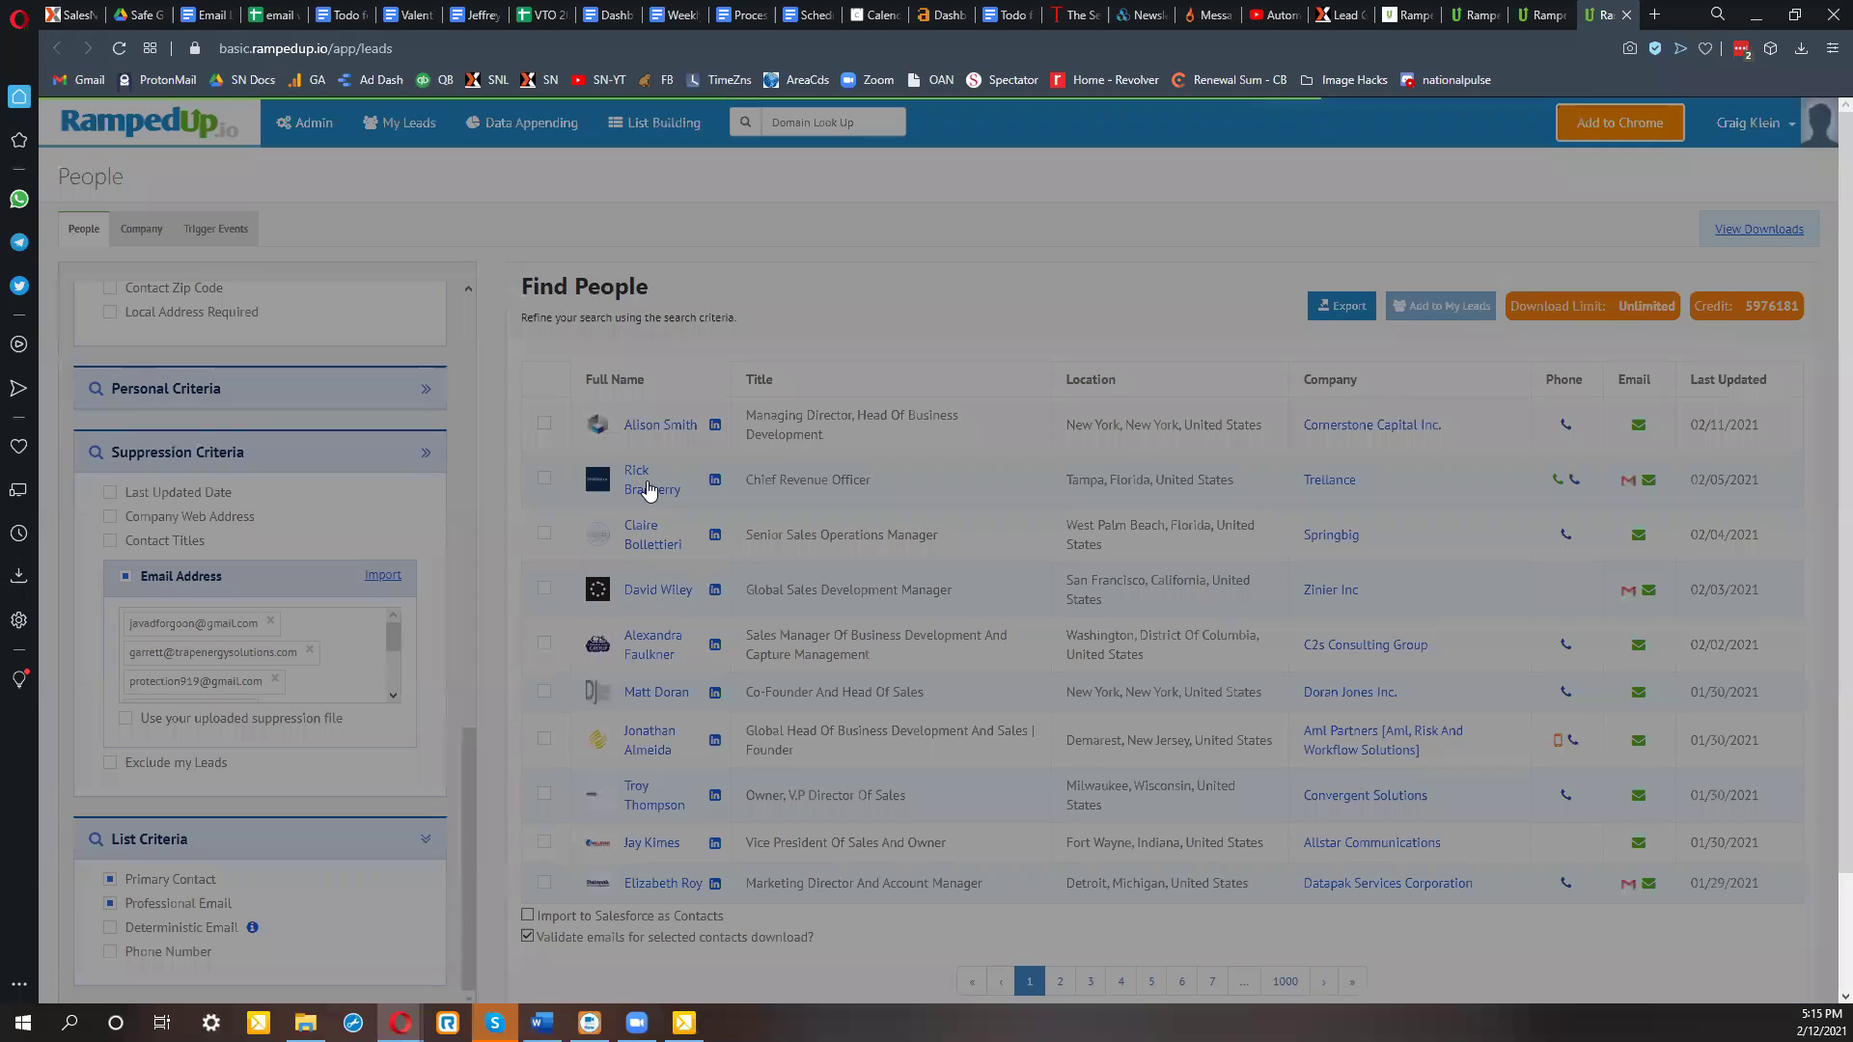